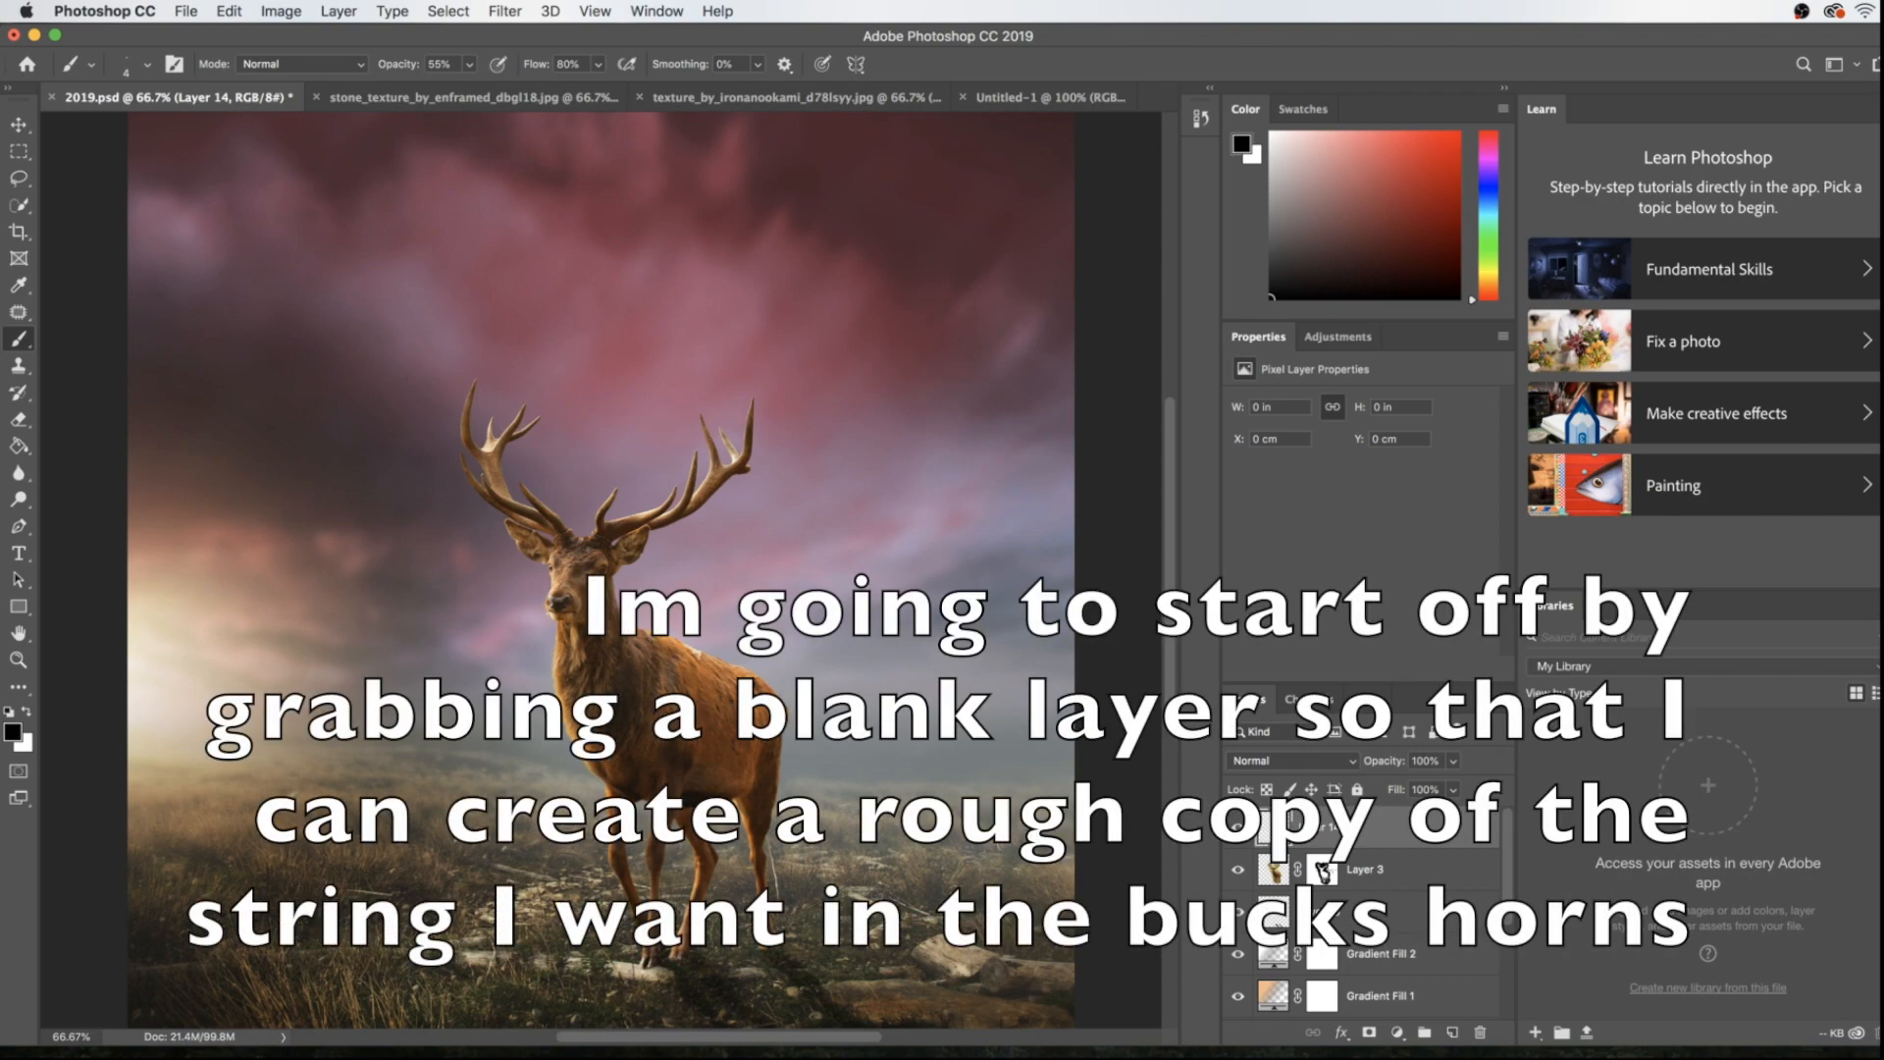
Sketch a rough black string outline on the blank layer, looping around both antlers with a loose end hanging from the right antler
{"action": "key", "text": "super+equal"}
{"action": "key", "text": "super+equal"}
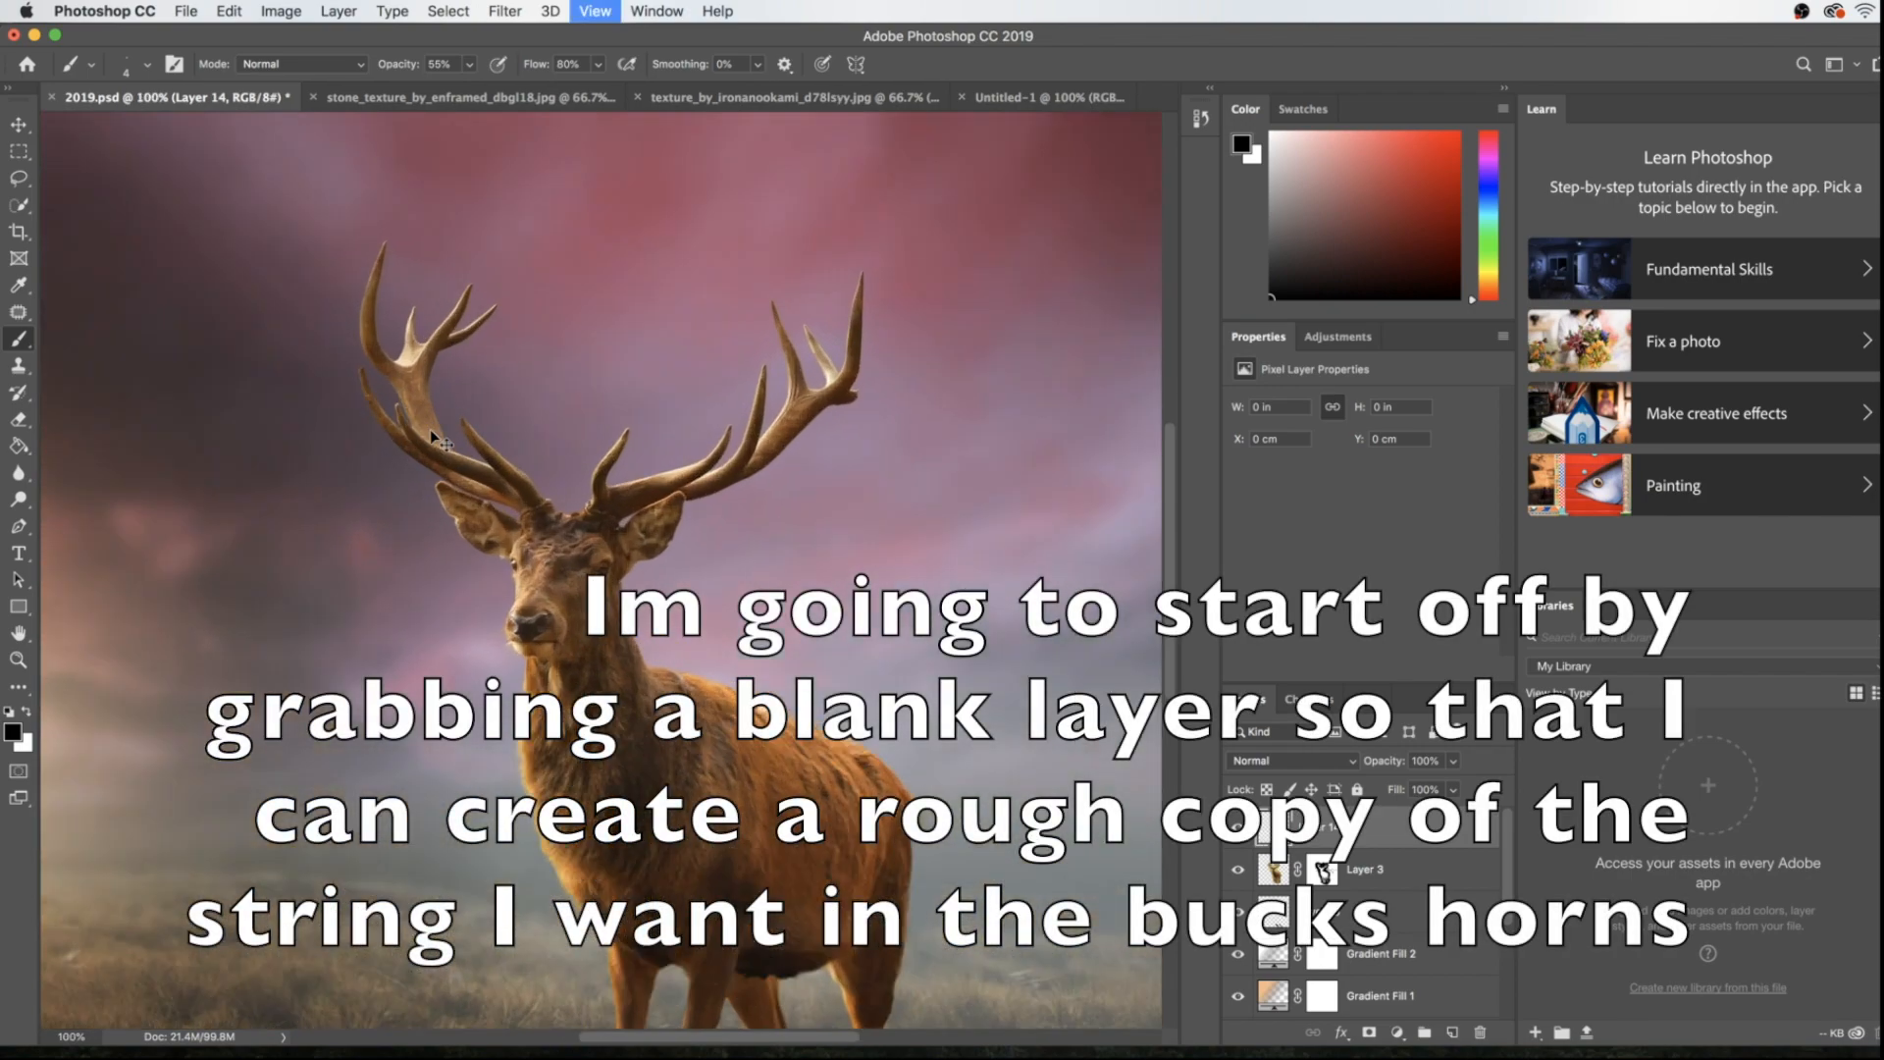
{"action": "scroll", "coordinate": [433, 432], "scroll_direction": "up", "scroll_amount": 3}
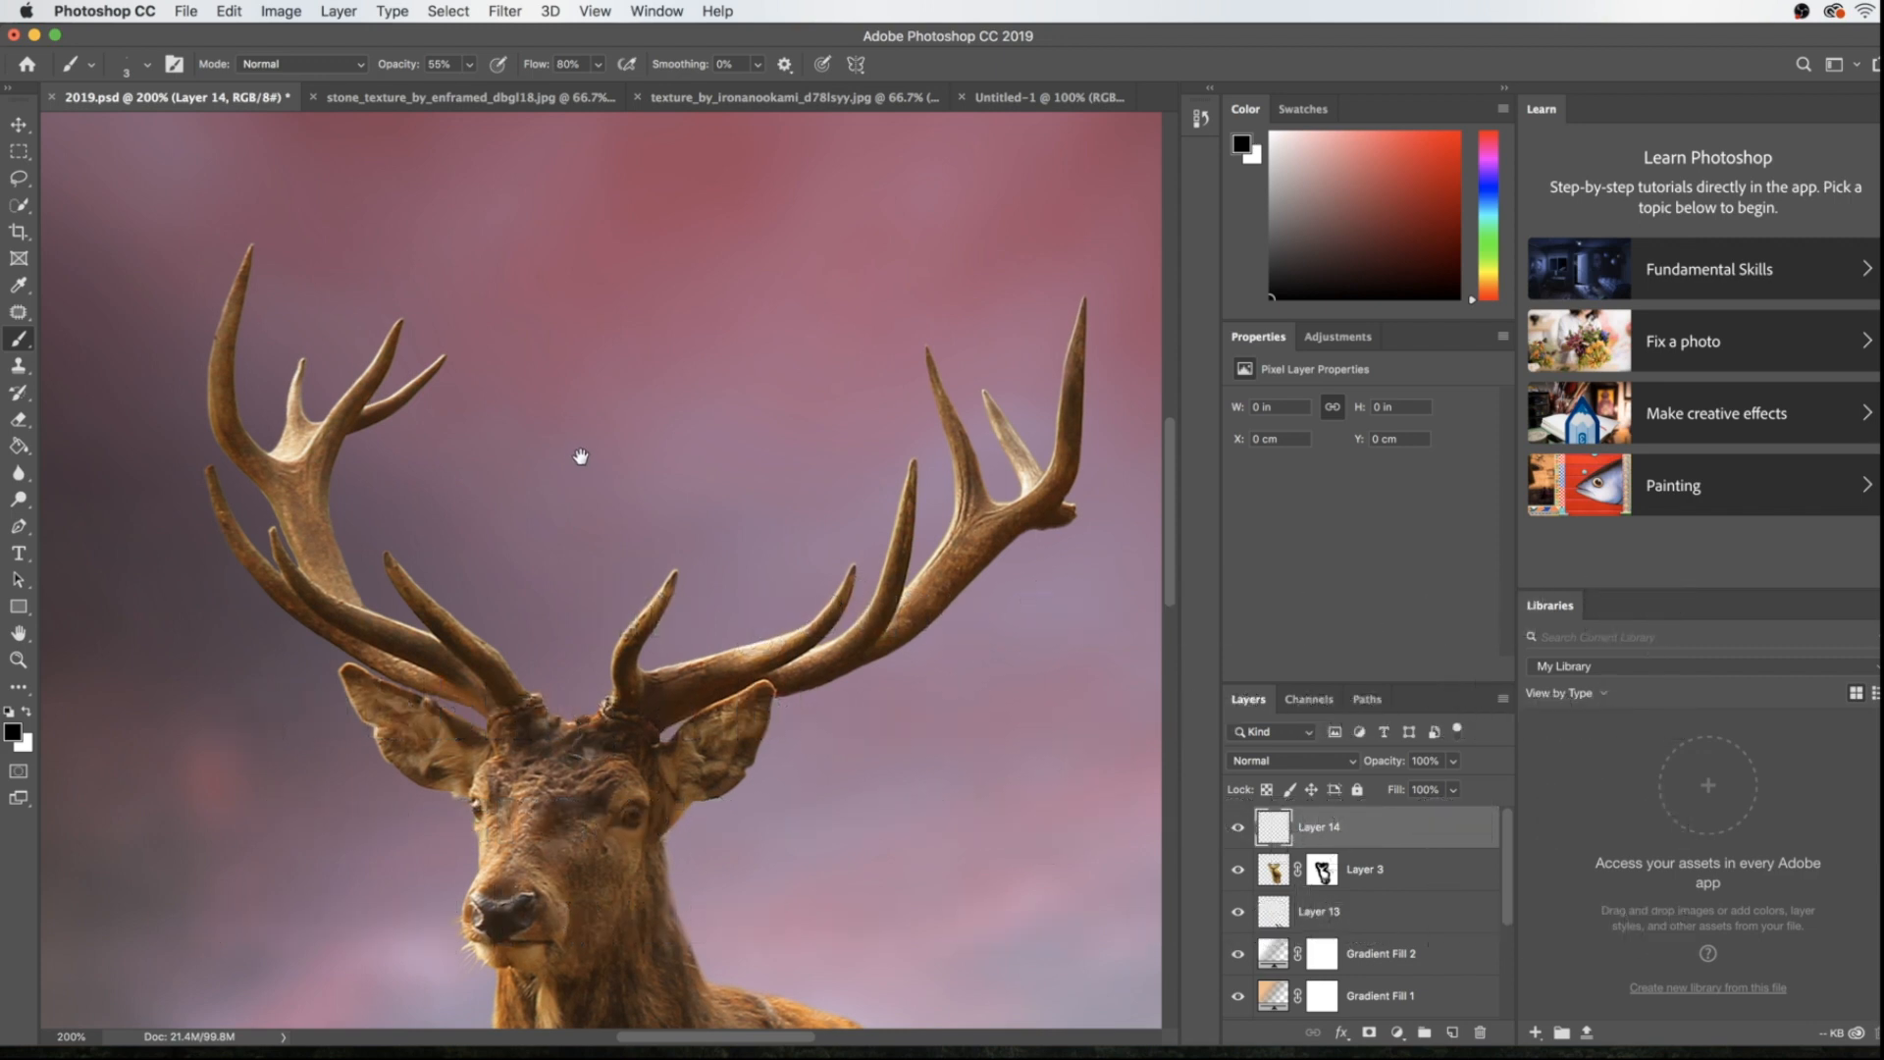
{"action": "scroll", "coordinate": [576, 450], "scroll_direction": "up", "scroll_amount": 1}
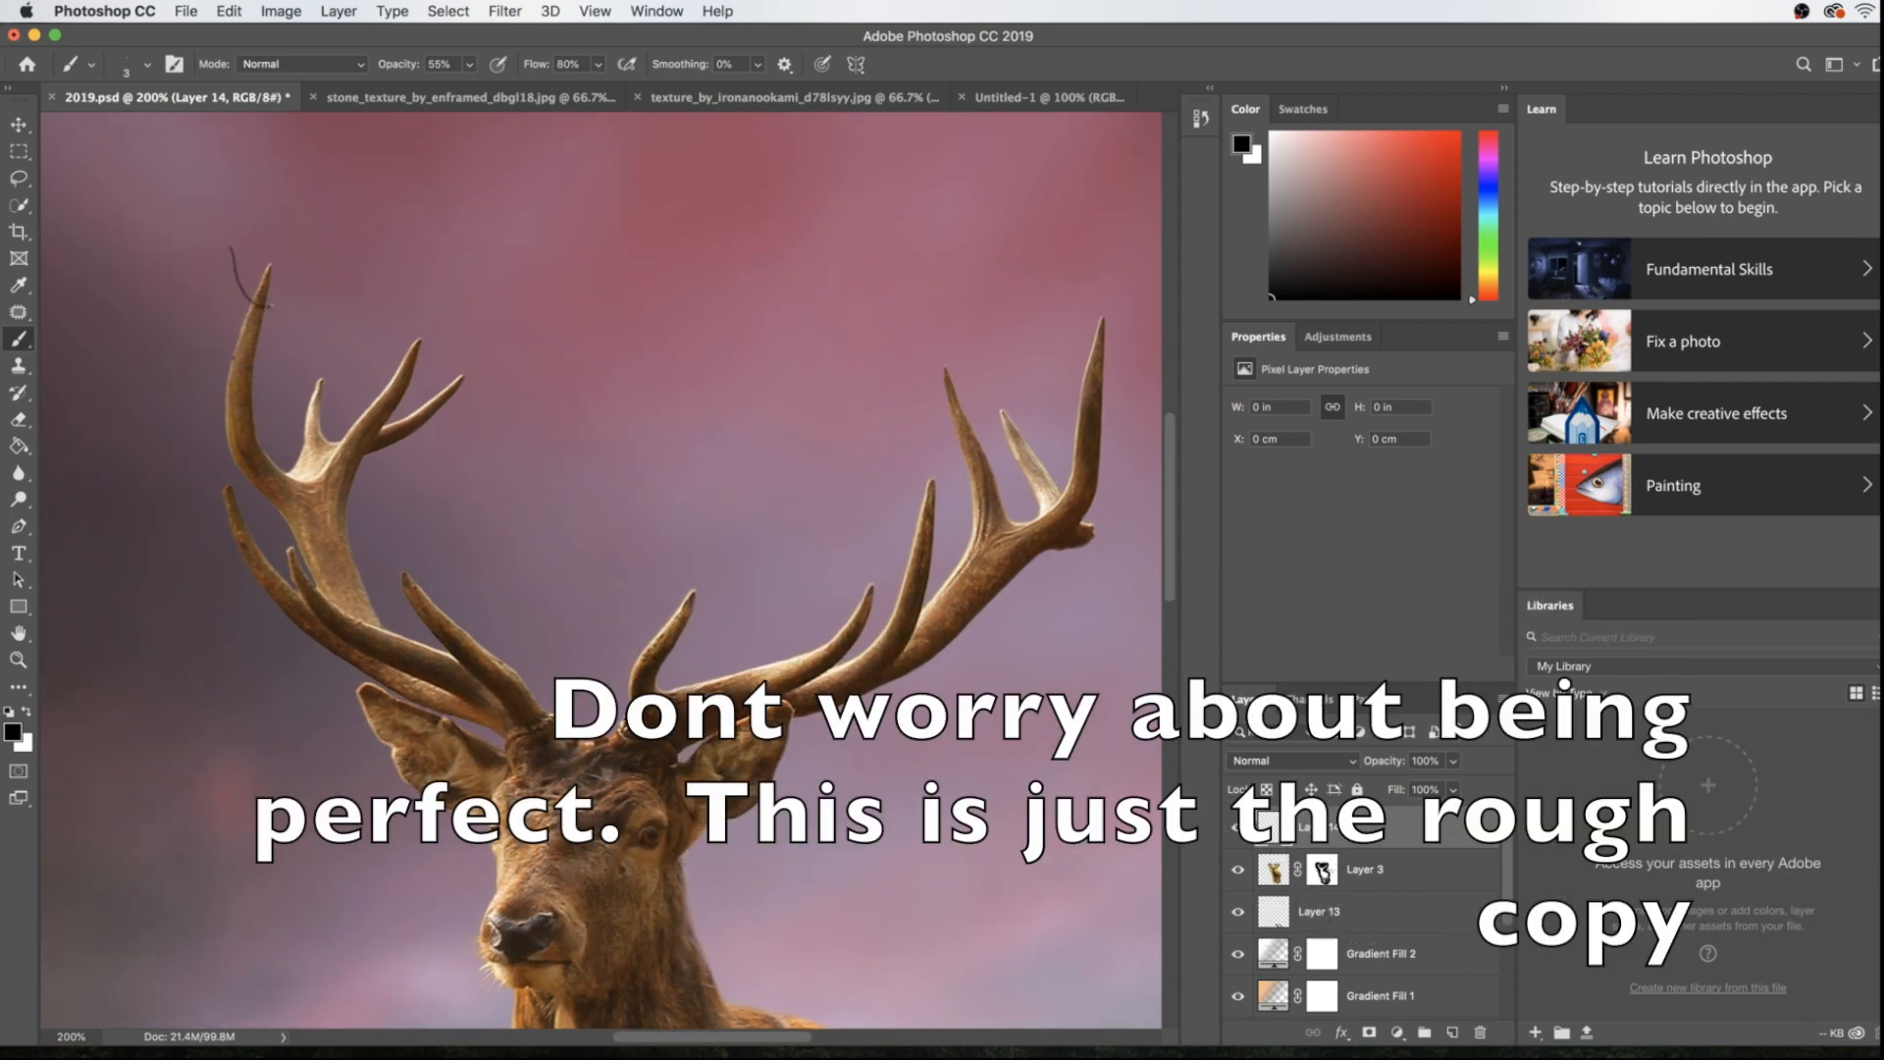
{"action": "mouse_move", "coordinate": [265, 295]}
{"action": "left_mouse_down"}
{"action": "mouse_move", "coordinate": [240, 401]}
{"action": "mouse_move", "coordinate": [312, 391]}
{"action": "left_mouse_up"}
{"action": "mouse_move", "coordinate": [403, 442]}
{"action": "left_mouse_down"}
{"action": "mouse_move", "coordinate": [383, 390]}
{"action": "mouse_move", "coordinate": [355, 498]}
{"action": "mouse_move", "coordinate": [255, 514]}
{"action": "mouse_move", "coordinate": [309, 589]}
{"action": "left_mouse_up"}
{"action": "mouse_move", "coordinate": [474, 628]}
{"action": "left_mouse_down"}
{"action": "mouse_move", "coordinate": [546, 691]}
{"action": "mouse_move", "coordinate": [733, 601]}
{"action": "mouse_move", "coordinate": [687, 619]}
{"action": "mouse_move", "coordinate": [622, 699]}
{"action": "mouse_move", "coordinate": [679, 665]}
{"action": "mouse_move", "coordinate": [801, 656]}
{"action": "mouse_move", "coordinate": [821, 630]}
{"action": "mouse_move", "coordinate": [871, 640]}
{"action": "mouse_move", "coordinate": [929, 572]}
{"action": "mouse_move", "coordinate": [907, 550]}
{"action": "mouse_move", "coordinate": [981, 438]}
{"action": "mouse_move", "coordinate": [1113, 421]}
{"action": "mouse_move", "coordinate": [1072, 980]}
{"action": "left_mouse_up"}
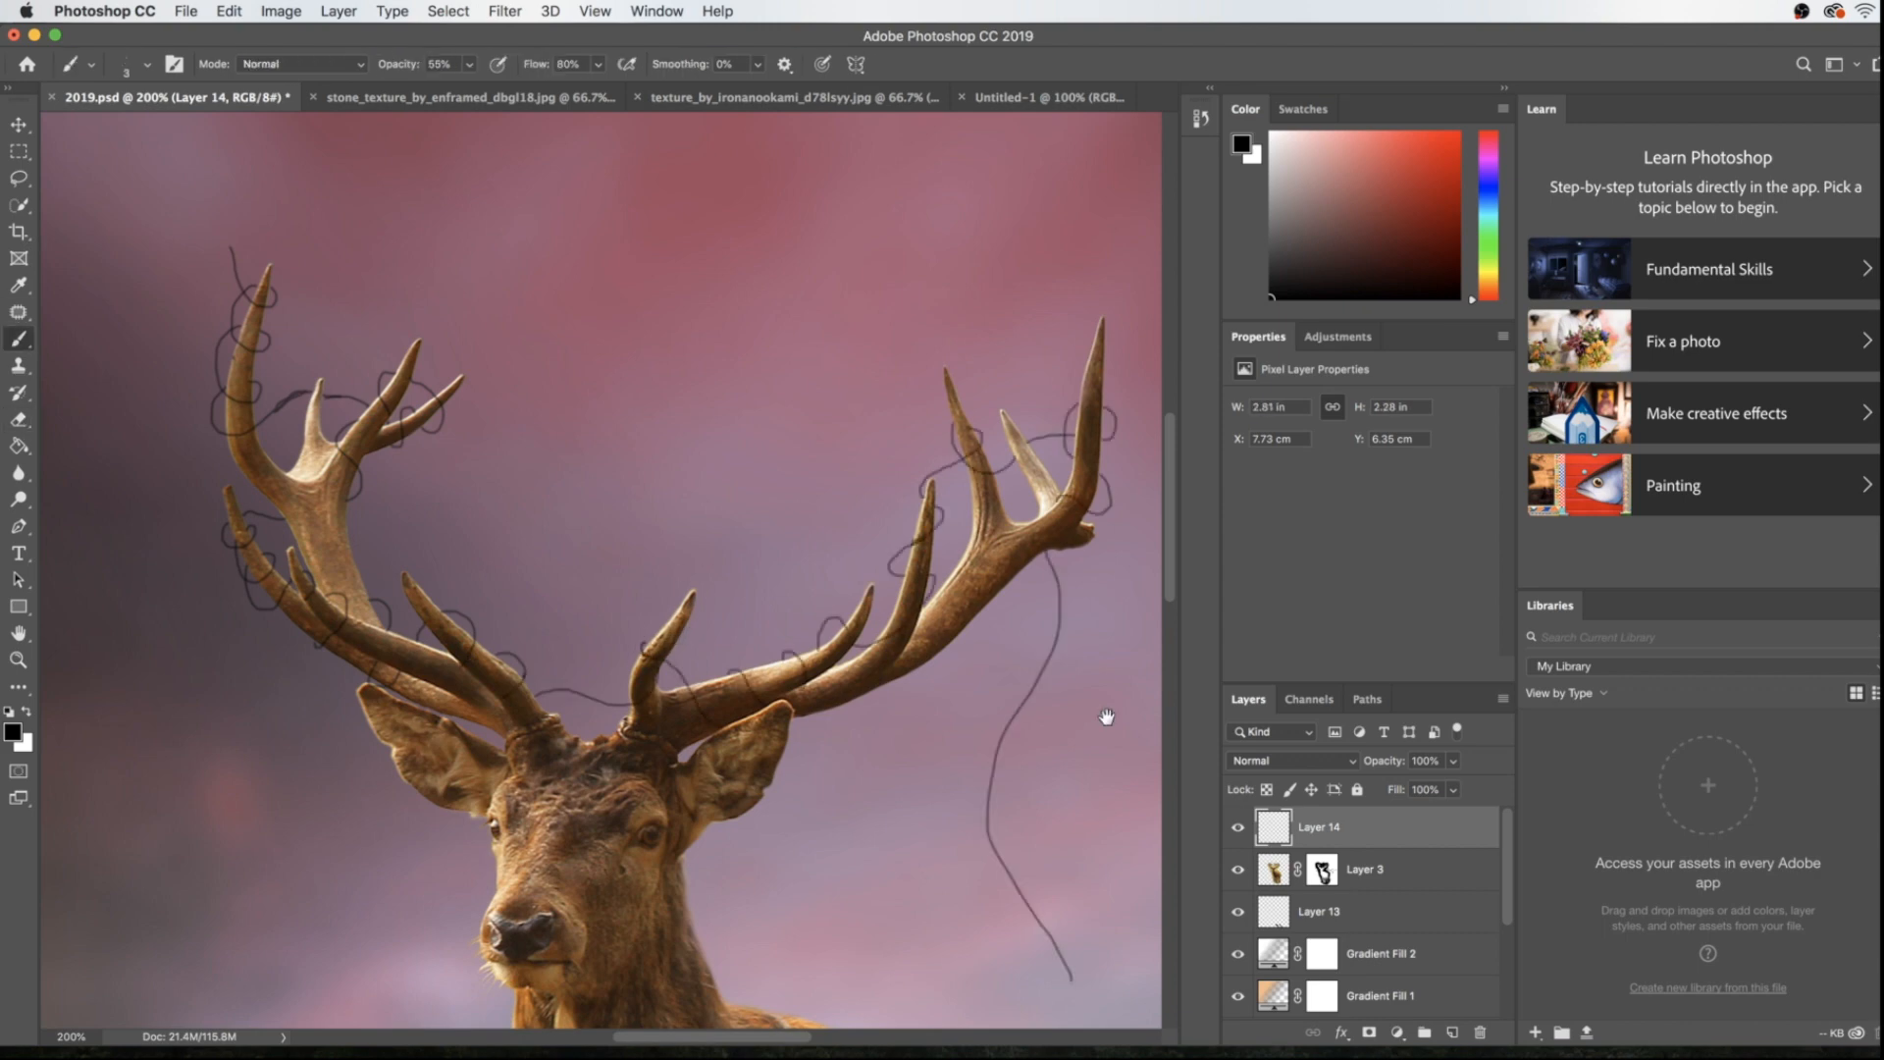
Add a new blank layer and paint a thicker black string over the rough outline around the left antler's upper tines
{"action": "left_click_drag", "start_coordinate": [1106, 719], "coordinate": [1135, 706]}
{"action": "left_click", "coordinate": [1452, 1033]}
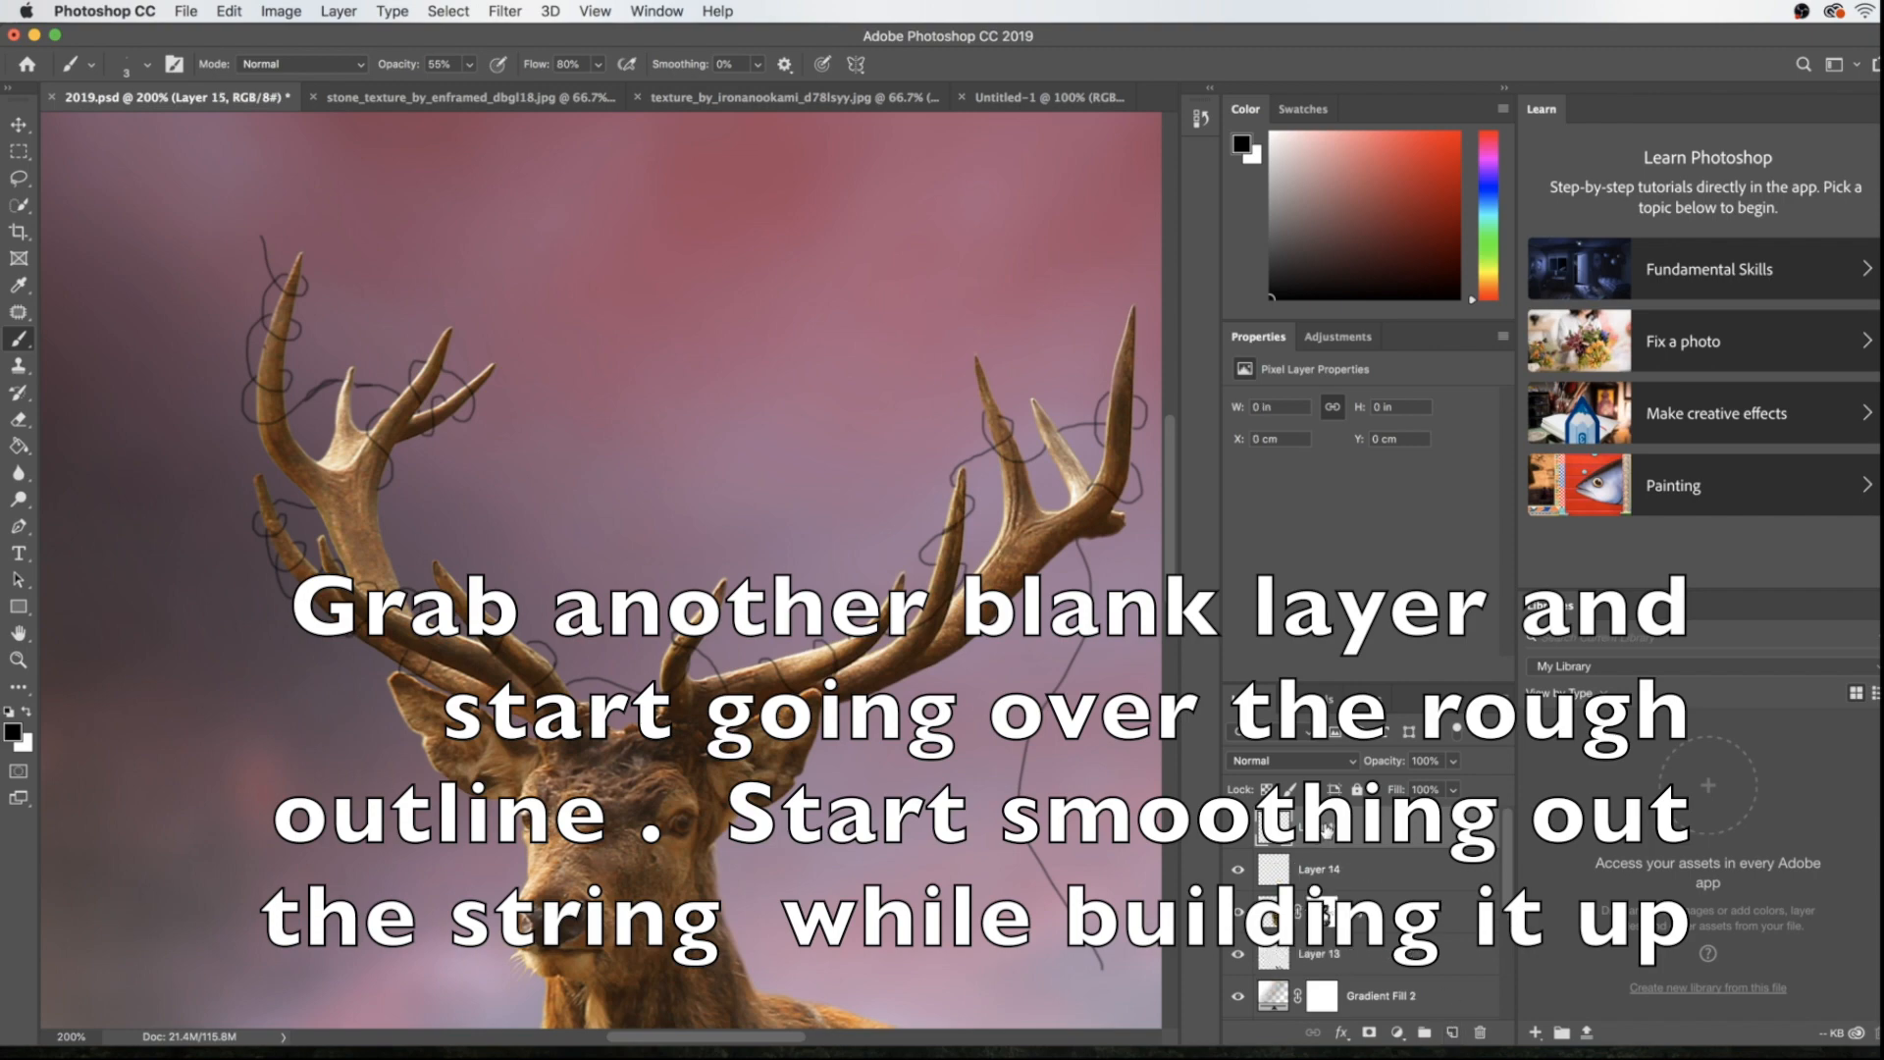
{"action": "key", "text": "super+plus"}
{"action": "left_click_drag", "start_coordinate": [432, 408], "coordinate": [675, 598]}
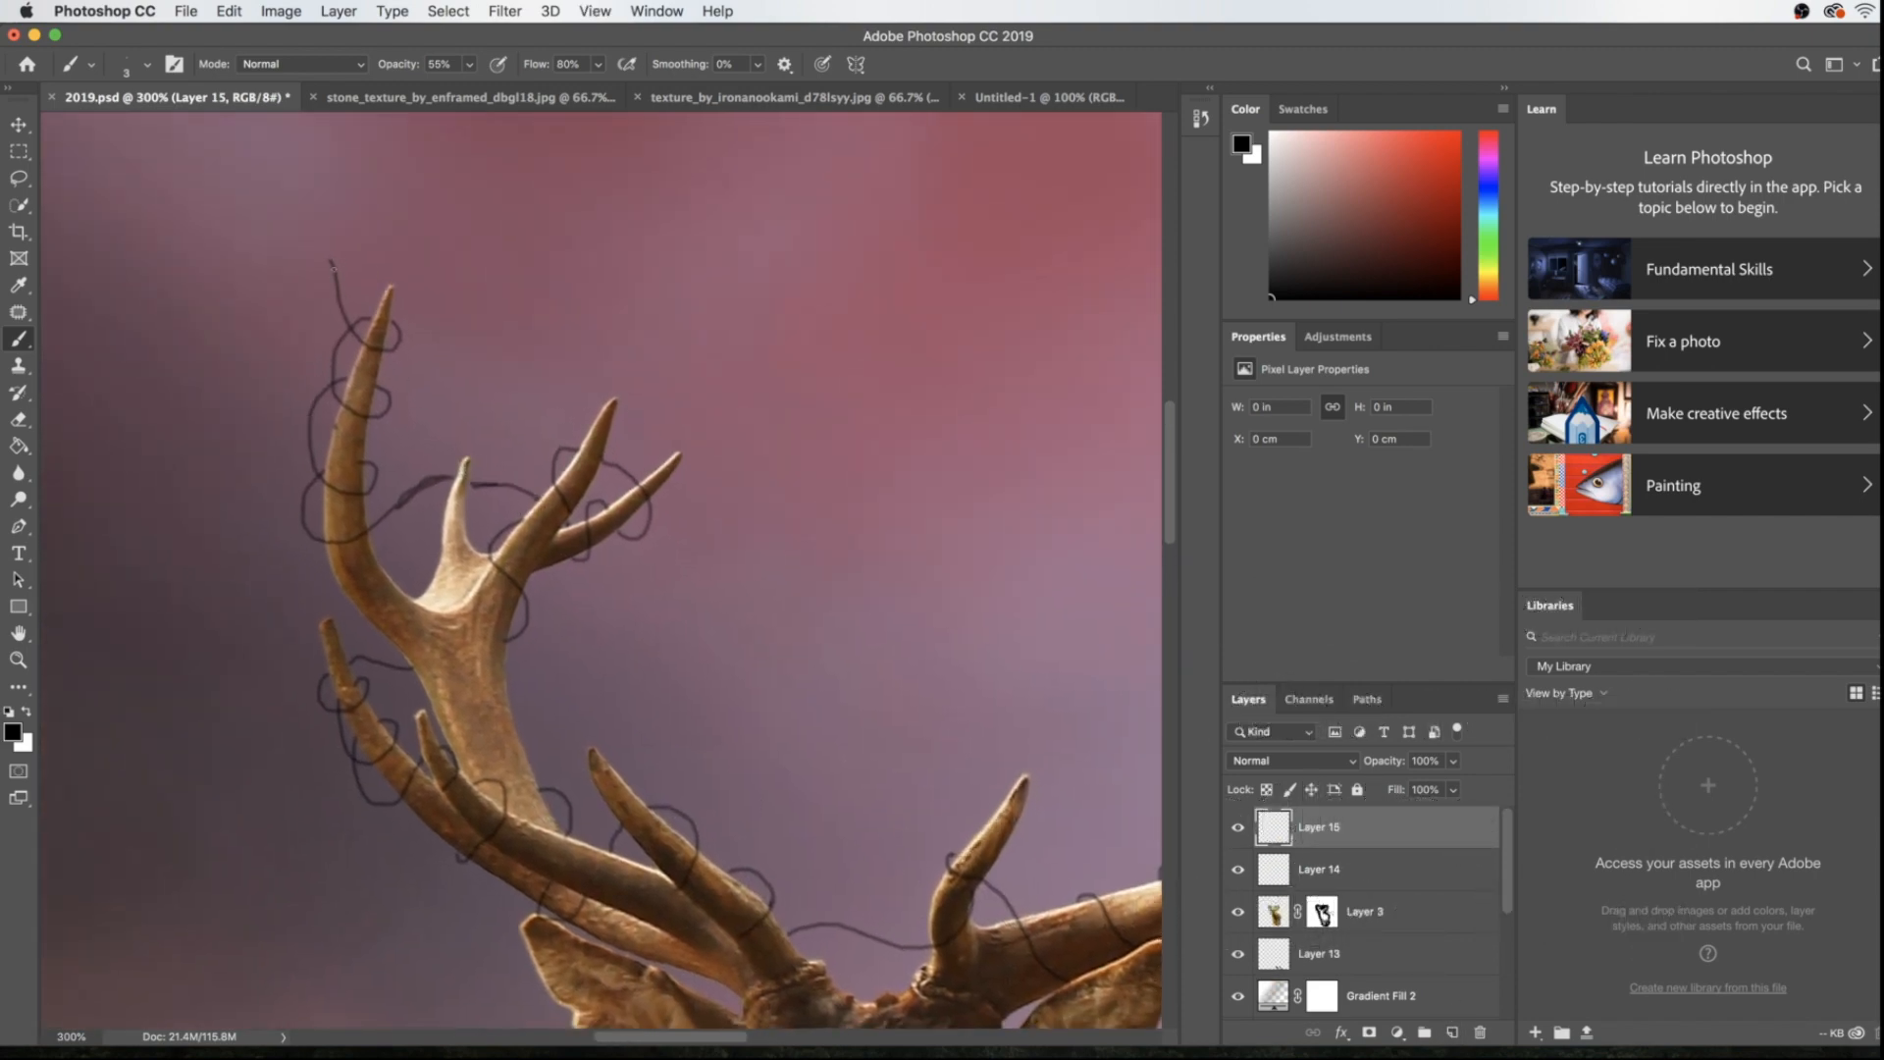
{"action": "mouse_move", "coordinate": [334, 268]}
{"action": "left_mouse_down"}
{"action": "mouse_move", "coordinate": [398, 326]}
{"action": "mouse_move", "coordinate": [377, 467]}
{"action": "left_mouse_up"}
{"action": "mouse_move", "coordinate": [379, 382]}
{"action": "left_mouse_down"}
{"action": "mouse_move", "coordinate": [339, 290]}
{"action": "mouse_move", "coordinate": [343, 383]}
{"action": "mouse_move", "coordinate": [391, 412]}
{"action": "mouse_move", "coordinate": [314, 471]}
{"action": "mouse_move", "coordinate": [398, 495]}
{"action": "mouse_move", "coordinate": [461, 478]}
{"action": "left_mouse_up"}
{"action": "mouse_move", "coordinate": [318, 545]}
{"action": "left_mouse_down"}
{"action": "mouse_move", "coordinate": [538, 496]}
{"action": "mouse_move", "coordinate": [570, 451]}
{"action": "mouse_move", "coordinate": [628, 469]}
{"action": "mouse_move", "coordinate": [643, 535]}
{"action": "mouse_move", "coordinate": [526, 619]}
{"action": "left_mouse_up"}
{"action": "left_click_drag", "start_coordinate": [498, 563], "coordinate": [508, 644]}
{"action": "left_click_drag", "start_coordinate": [527, 516], "coordinate": [494, 569]}
Paint the thicker string over the rough outline along the left antler's lower tines
{"action": "left_click_drag", "start_coordinate": [411, 667], "coordinate": [353, 665]}
{"action": "mouse_move", "coordinate": [338, 671]}
{"action": "left_mouse_down"}
{"action": "mouse_move", "coordinate": [322, 705]}
{"action": "mouse_move", "coordinate": [367, 680]}
{"action": "left_mouse_up"}
{"action": "mouse_move", "coordinate": [336, 709]}
{"action": "left_mouse_down"}
{"action": "mouse_move", "coordinate": [352, 761]}
{"action": "mouse_move", "coordinate": [394, 738]}
{"action": "mouse_move", "coordinate": [360, 785]}
{"action": "mouse_move", "coordinate": [452, 764]}
{"action": "mouse_move", "coordinate": [478, 849]}
{"action": "mouse_move", "coordinate": [497, 800]}
{"action": "mouse_move", "coordinate": [502, 834]}
{"action": "mouse_move", "coordinate": [446, 846]}
{"action": "left_mouse_up"}
{"action": "mouse_move", "coordinate": [569, 790]}
{"action": "left_mouse_down"}
{"action": "mouse_move", "coordinate": [550, 829]}
{"action": "mouse_move", "coordinate": [574, 815]}
{"action": "left_mouse_up"}
{"action": "mouse_move", "coordinate": [559, 883]}
{"action": "left_mouse_down"}
{"action": "mouse_move", "coordinate": [545, 922]}
{"action": "mouse_move", "coordinate": [584, 898]}
{"action": "left_mouse_up"}
{"action": "mouse_move", "coordinate": [623, 826]}
{"action": "left_mouse_down"}
{"action": "mouse_move", "coordinate": [694, 849]}
{"action": "mouse_move", "coordinate": [679, 888]}
{"action": "mouse_move", "coordinate": [762, 896]}
{"action": "mouse_move", "coordinate": [740, 947]}
{"action": "left_mouse_up"}
{"action": "left_click_drag", "start_coordinate": [729, 871], "coordinate": [772, 893]}
Paint the string across the gap between the antlers and around the right antler's innermost tine
{"action": "mouse_move", "coordinate": [791, 934]}
{"action": "left_mouse_down"}
{"action": "mouse_move", "coordinate": [928, 942]}
{"action": "mouse_move", "coordinate": [950, 852]}
{"action": "mouse_move", "coordinate": [973, 897]}
{"action": "left_mouse_up"}
{"action": "mouse_move", "coordinate": [950, 856]}
{"action": "left_mouse_down"}
{"action": "mouse_move", "coordinate": [1038, 952]}
{"action": "mouse_move", "coordinate": [966, 841]}
{"action": "left_mouse_up"}
{"action": "left_click_drag", "start_coordinate": [974, 897], "coordinate": [968, 924]}
{"action": "left_click_drag", "start_coordinate": [841, 924], "coordinate": [886, 938]}
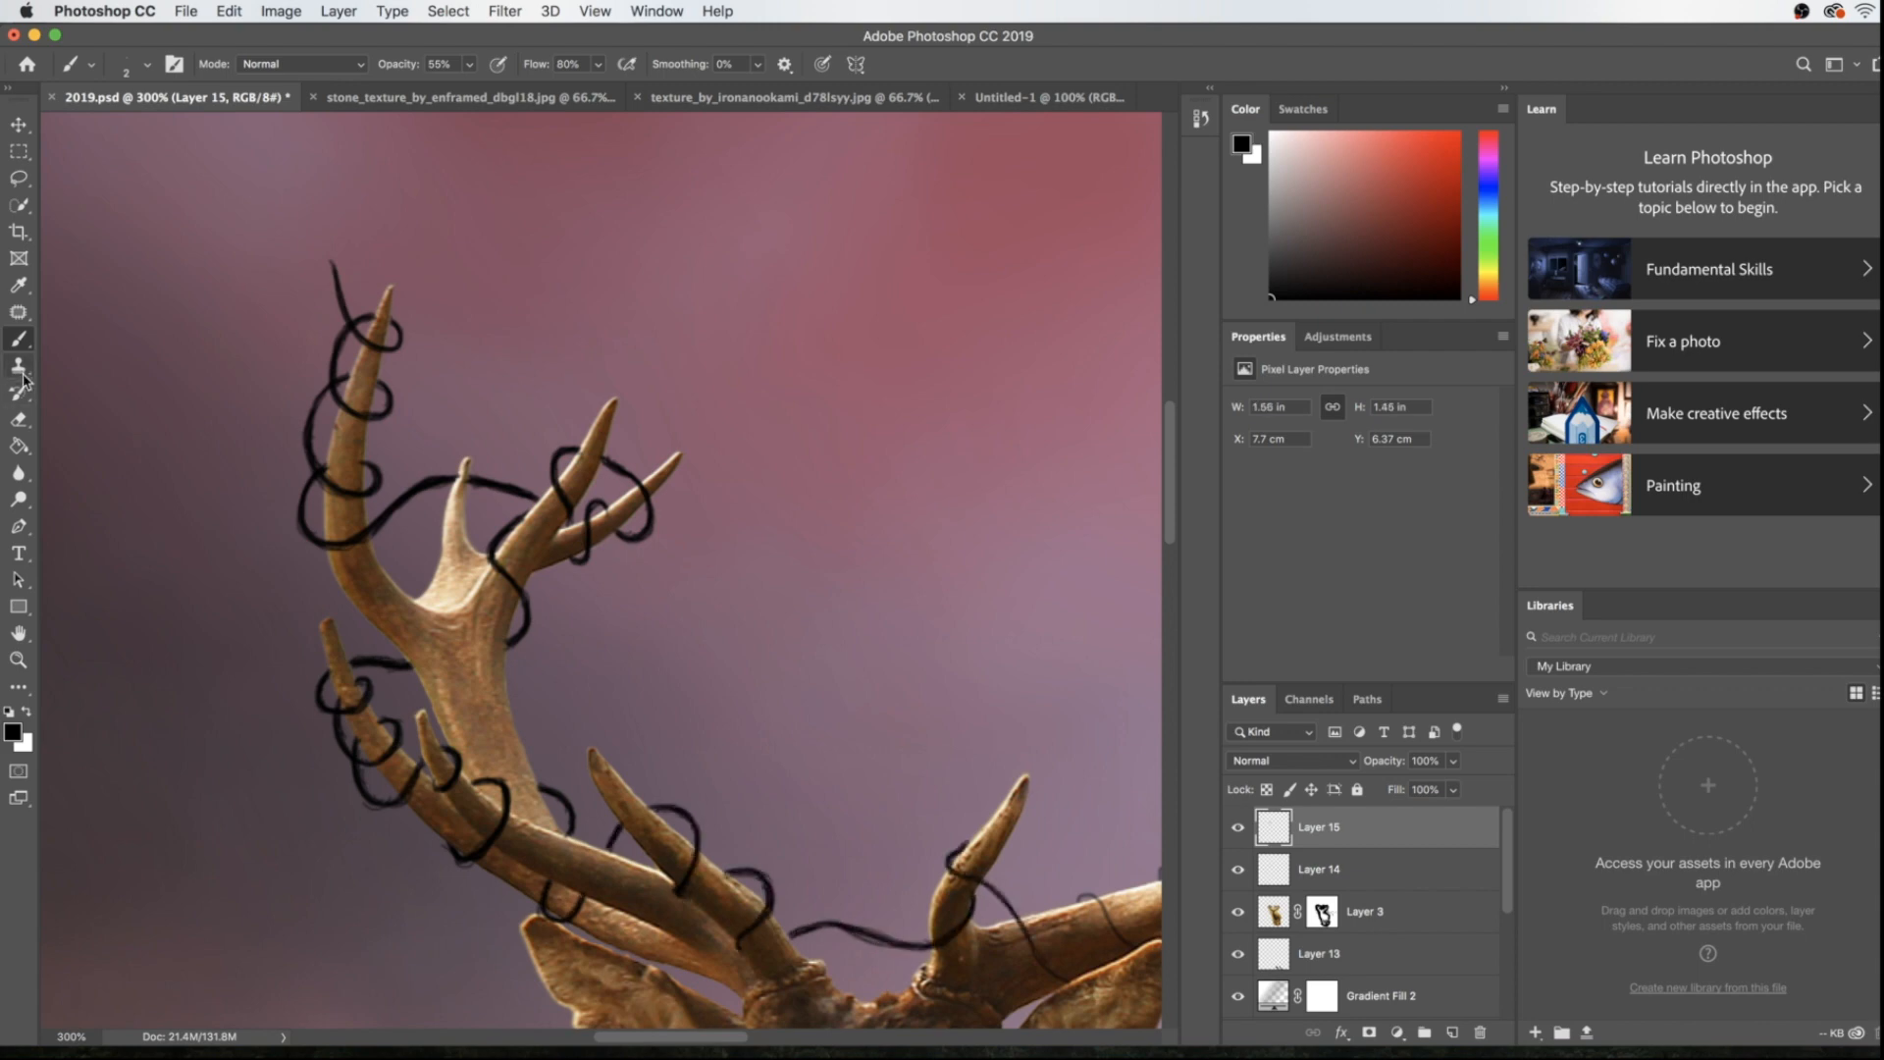
Smooth the string's edges on the left antler by alternating a small Eraser with Brush touch-ups
{"action": "left_click", "coordinate": [18, 419]}
{"action": "key", "text": "bracketleft"}
{"action": "key", "text": "bracketleft"}
{"action": "key", "text": "bracketleft"}
{"action": "key", "text": "bracketleft"}
{"action": "key", "text": "bracketleft"}
{"action": "key", "text": "bracketleft"}
{"action": "key", "text": "bracketleft"}
{"action": "key", "text": "bracketleft"}
{"action": "key", "text": "bracketleft"}
{"action": "key", "text": "bracketleft"}
{"action": "key", "text": "bracketleft"}
{"action": "key", "text": "bracketleft"}
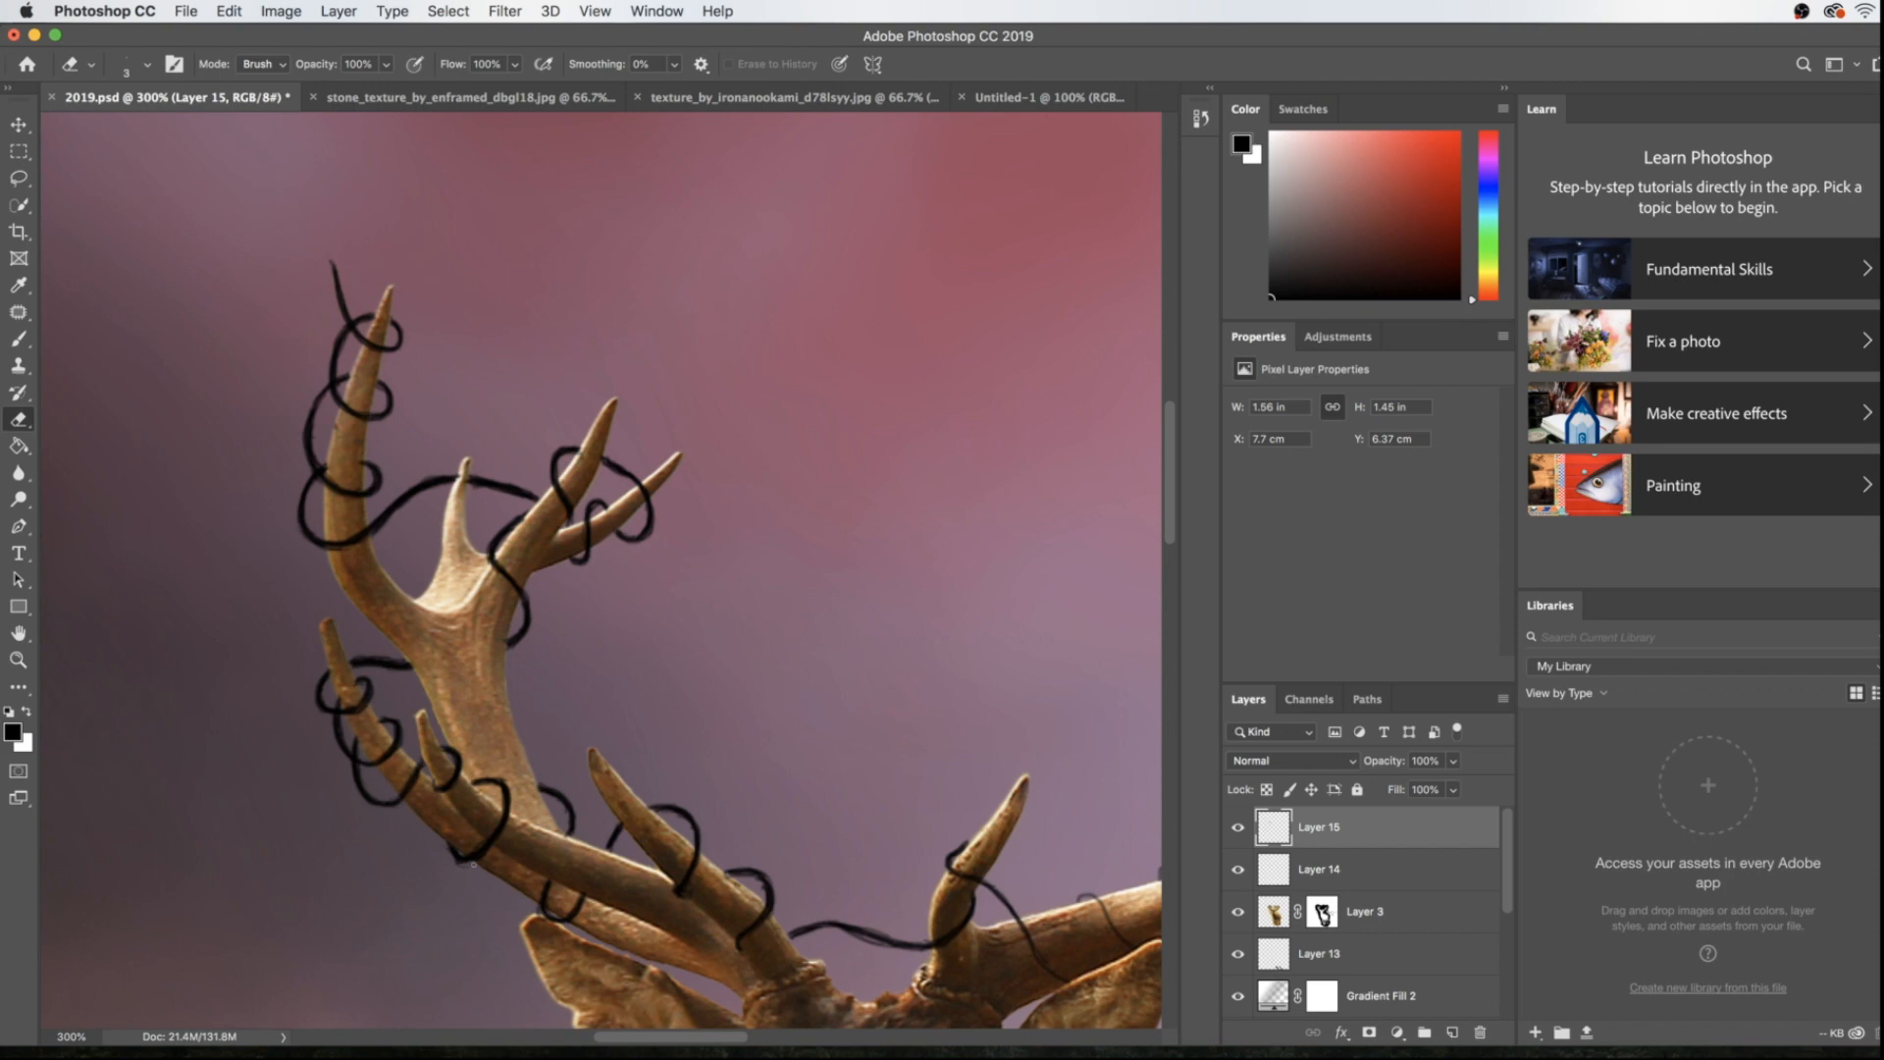
{"action": "key", "text": "b"}
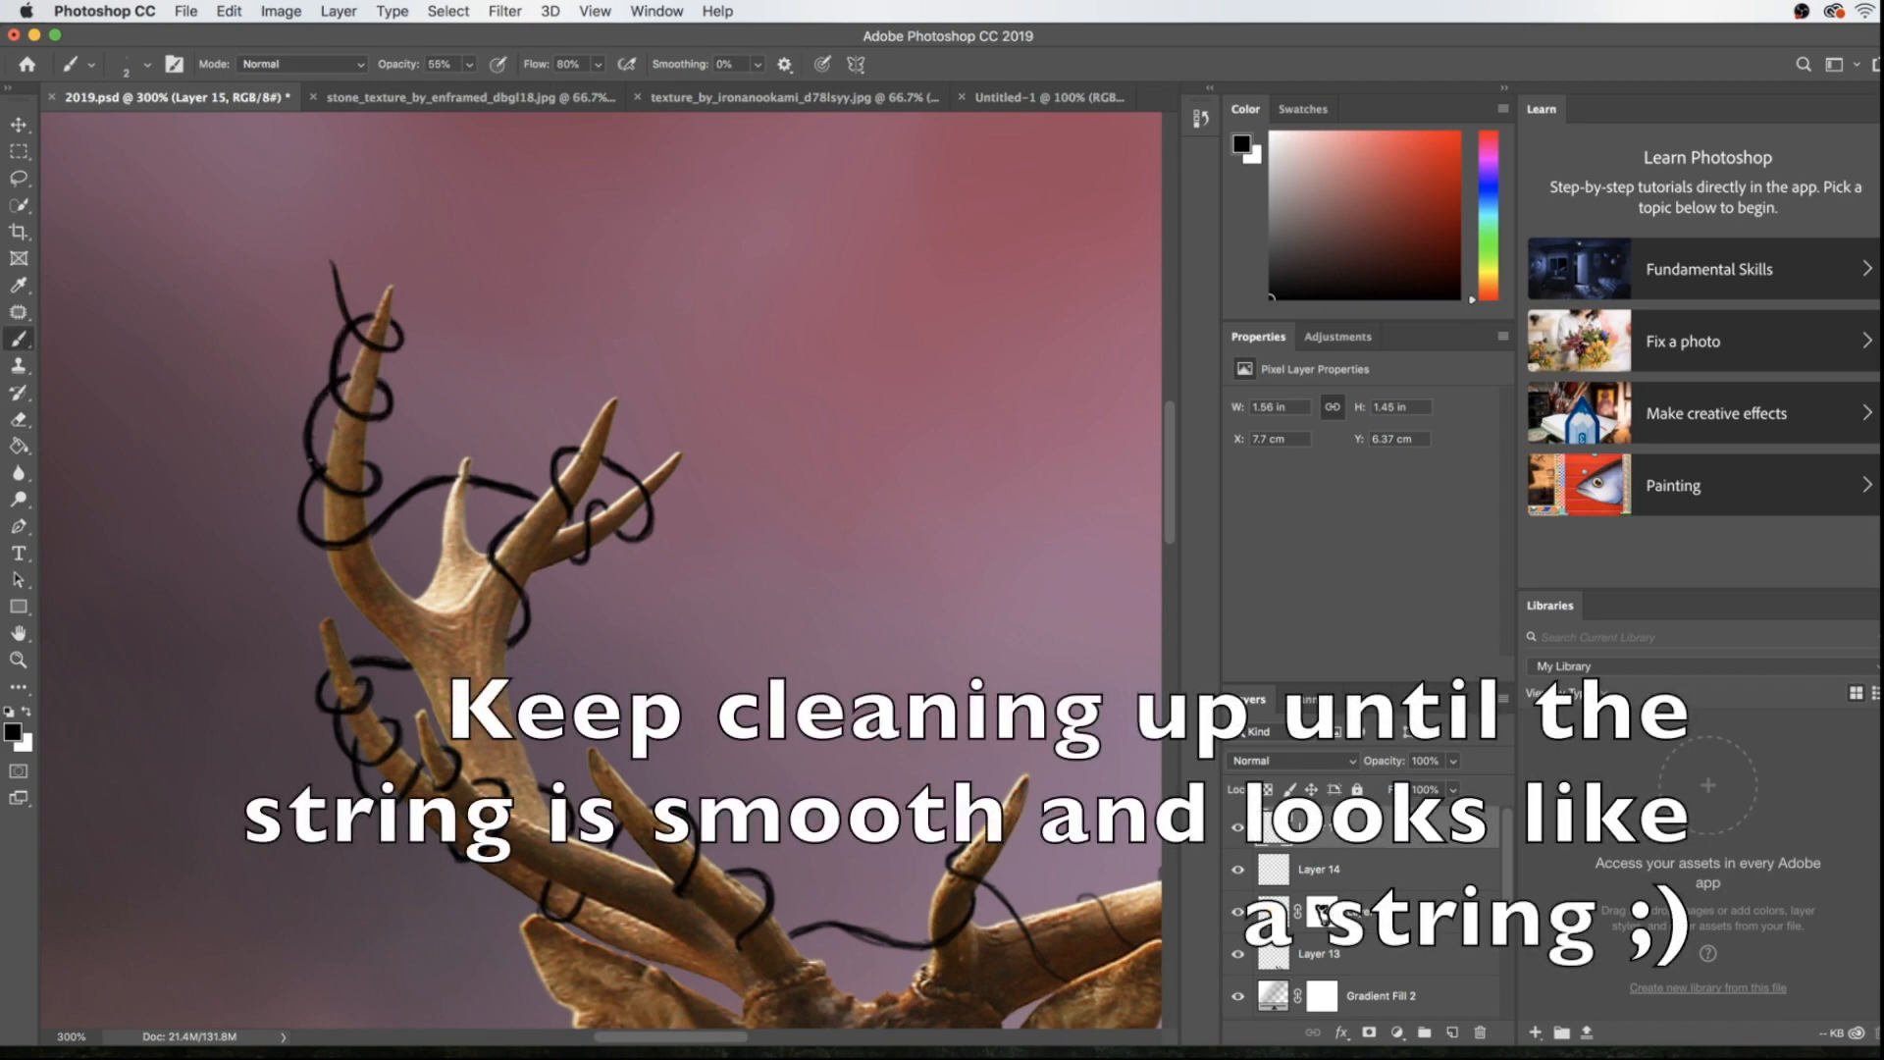
{"action": "key", "text": "e"}
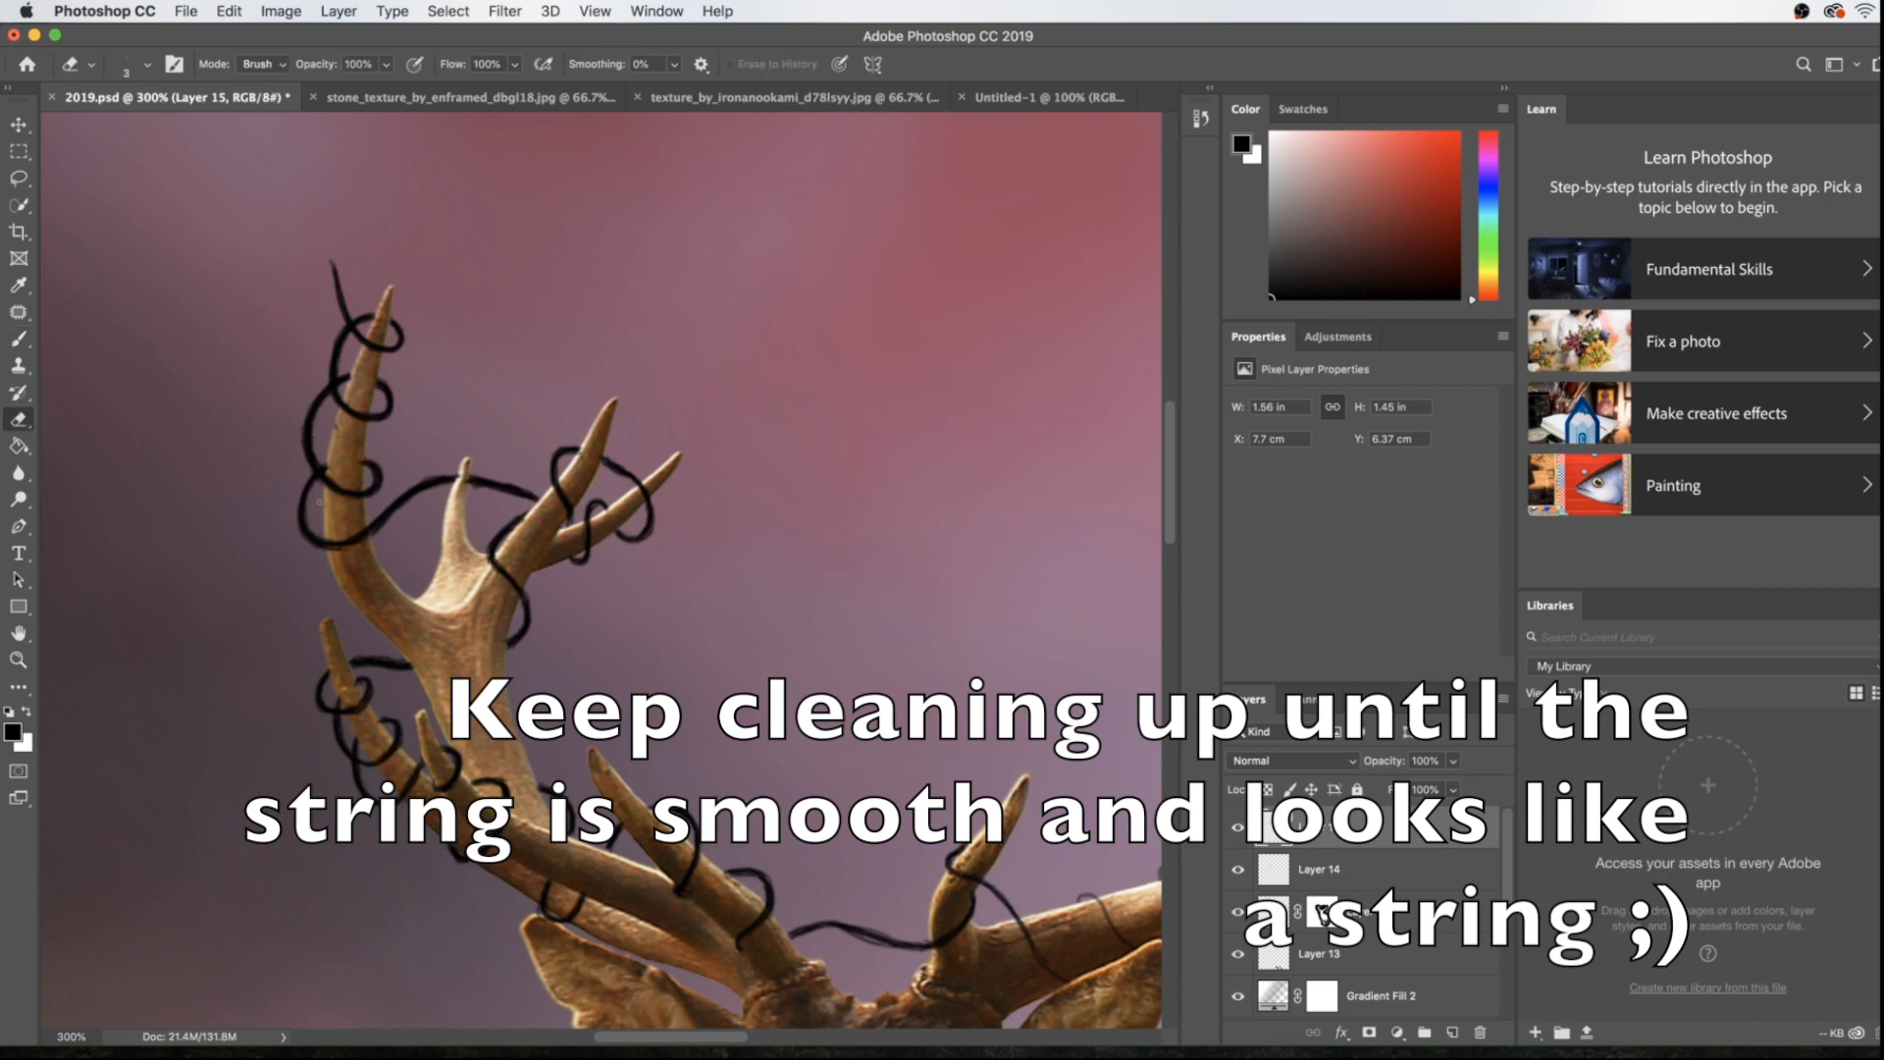
{"action": "key", "text": "b"}
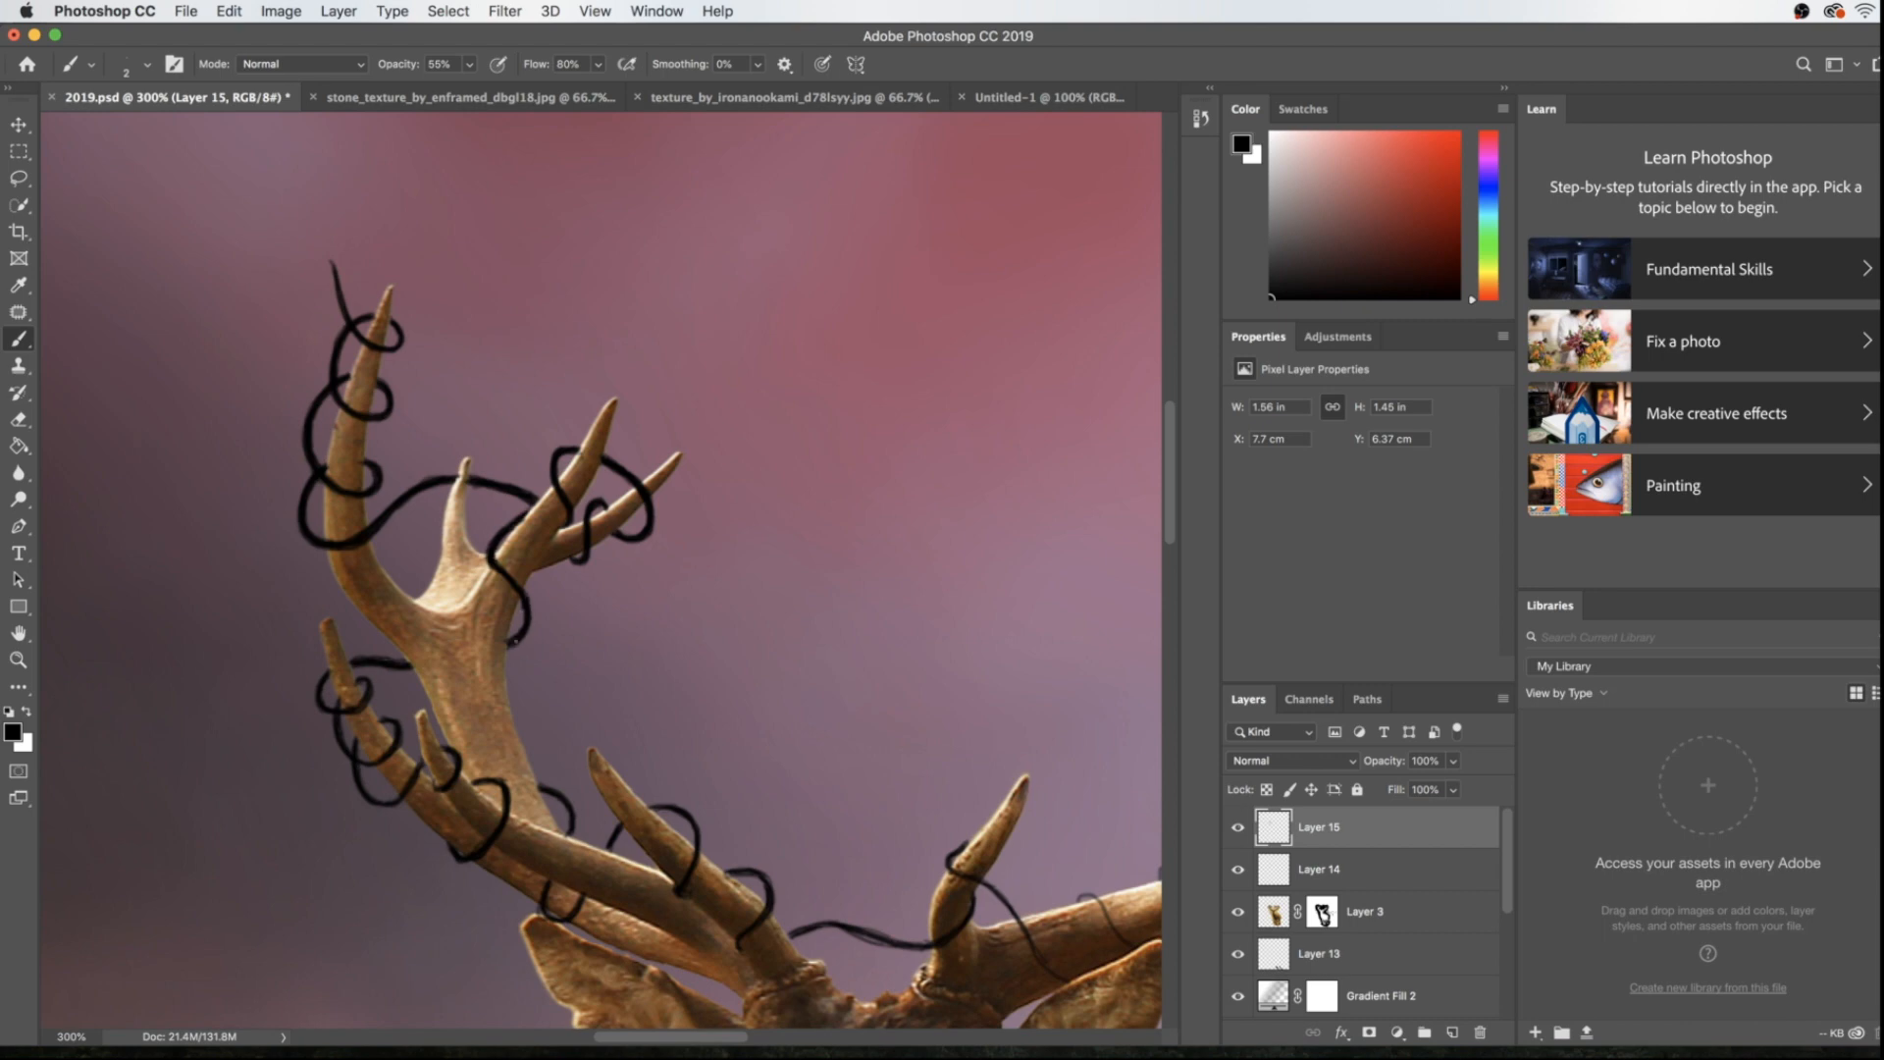
{"action": "left_click_drag", "start_coordinate": [359, 747], "coordinate": [423, 764]}
Paint the thicker string over the rough outline along the right antler's lower and middle tines
{"action": "mouse_move", "coordinate": [644, 803]}
{"action": "left_mouse_down"}
{"action": "mouse_move", "coordinate": [848, 932]}
{"action": "mouse_move", "coordinate": [937, 940]}
{"action": "left_mouse_up"}
{"action": "left_click_drag", "start_coordinate": [1040, 903], "coordinate": [820, 825]}
{"action": "mouse_move", "coordinate": [780, 815]}
{"action": "left_mouse_down"}
{"action": "mouse_move", "coordinate": [849, 901]}
{"action": "mouse_move", "coordinate": [812, 865]}
{"action": "left_mouse_up"}
{"action": "left_click_drag", "start_coordinate": [860, 821], "coordinate": [913, 866]}
{"action": "left_click_drag", "start_coordinate": [860, 820], "coordinate": [905, 852]}
{"action": "mouse_move", "coordinate": [940, 795]}
{"action": "left_mouse_down"}
{"action": "mouse_move", "coordinate": [973, 840]}
{"action": "mouse_move", "coordinate": [1030, 754]}
{"action": "left_mouse_up"}
{"action": "mouse_move", "coordinate": [993, 786]}
{"action": "left_mouse_down"}
{"action": "mouse_move", "coordinate": [1030, 753]}
{"action": "mouse_move", "coordinate": [653, 768]}
{"action": "left_mouse_up"}
{"action": "left_click_drag", "start_coordinate": [633, 755], "coordinate": [711, 788]}
{"action": "mouse_move", "coordinate": [687, 793]}
{"action": "left_mouse_down"}
{"action": "mouse_move", "coordinate": [739, 766]}
{"action": "mouse_move", "coordinate": [791, 691]}
{"action": "left_mouse_up"}
{"action": "left_click_drag", "start_coordinate": [777, 727], "coordinate": [783, 684]}
{"action": "mouse_move", "coordinate": [793, 581]}
{"action": "left_mouse_down"}
{"action": "mouse_move", "coordinate": [803, 610]}
{"action": "mouse_move", "coordinate": [748, 683]}
{"action": "left_mouse_up"}
{"action": "mouse_move", "coordinate": [794, 582]}
{"action": "left_mouse_down"}
{"action": "mouse_move", "coordinate": [726, 666]}
{"action": "mouse_move", "coordinate": [772, 684]}
{"action": "left_mouse_up"}
{"action": "left_click_drag", "start_coordinate": [782, 685], "coordinate": [793, 705]}
Paint the string loops over the rough outline around the right antler's upper tines
{"action": "mouse_move", "coordinate": [773, 566]}
{"action": "left_mouse_down"}
{"action": "mouse_move", "coordinate": [833, 513]}
{"action": "mouse_move", "coordinate": [863, 463]}
{"action": "left_mouse_up"}
{"action": "mouse_move", "coordinate": [782, 539]}
{"action": "left_mouse_down"}
{"action": "mouse_move", "coordinate": [853, 491]}
{"action": "mouse_move", "coordinate": [842, 452]}
{"action": "left_mouse_up"}
{"action": "mouse_move", "coordinate": [823, 459]}
{"action": "left_mouse_down"}
{"action": "mouse_move", "coordinate": [840, 519]}
{"action": "mouse_move", "coordinate": [904, 514]}
{"action": "left_mouse_up"}
{"action": "mouse_move", "coordinate": [839, 518]}
{"action": "left_mouse_down"}
{"action": "mouse_move", "coordinate": [1062, 461]}
{"action": "mouse_move", "coordinate": [1011, 432]}
{"action": "mouse_move", "coordinate": [884, 521]}
{"action": "left_mouse_up"}
{"action": "left_click_drag", "start_coordinate": [984, 446], "coordinate": [1022, 588]}
{"action": "mouse_move", "coordinate": [1040, 543]}
{"action": "left_mouse_down"}
{"action": "mouse_move", "coordinate": [1055, 572]}
{"action": "mouse_move", "coordinate": [1021, 588]}
{"action": "left_mouse_up"}
{"action": "mouse_move", "coordinate": [1033, 591]}
{"action": "left_mouse_down"}
{"action": "mouse_move", "coordinate": [973, 565]}
{"action": "mouse_move", "coordinate": [1014, 575]}
{"action": "left_mouse_up"}
{"action": "left_click_drag", "start_coordinate": [1016, 579], "coordinate": [1046, 586]}
{"action": "left_click_drag", "start_coordinate": [960, 707], "coordinate": [945, 476]}
{"action": "mouse_move", "coordinate": [946, 416]}
{"action": "left_mouse_down"}
{"action": "mouse_move", "coordinate": [964, 479]}
{"action": "mouse_move", "coordinate": [920, 636]}
{"action": "mouse_move", "coordinate": [965, 566]}
{"action": "left_mouse_up"}
{"action": "mouse_move", "coordinate": [939, 589]}
{"action": "left_mouse_down"}
{"action": "mouse_move", "coordinate": [868, 721]}
{"action": "mouse_move", "coordinate": [872, 573]}
{"action": "left_mouse_up"}
Thicken the loose string strand hanging down from the right antler
{"action": "left_click_drag", "start_coordinate": [822, 615], "coordinate": [943, 966]}
{"action": "left_click_drag", "start_coordinate": [831, 748], "coordinate": [947, 956]}
{"action": "left_click_drag", "start_coordinate": [827, 606], "coordinate": [816, 673]}
{"action": "left_click_drag", "start_coordinate": [880, 836], "coordinate": [949, 1001]}
Erase rough edges of the string on the right antler and remove the rough sketch layer, Layer 14
{"action": "key", "text": "e"}
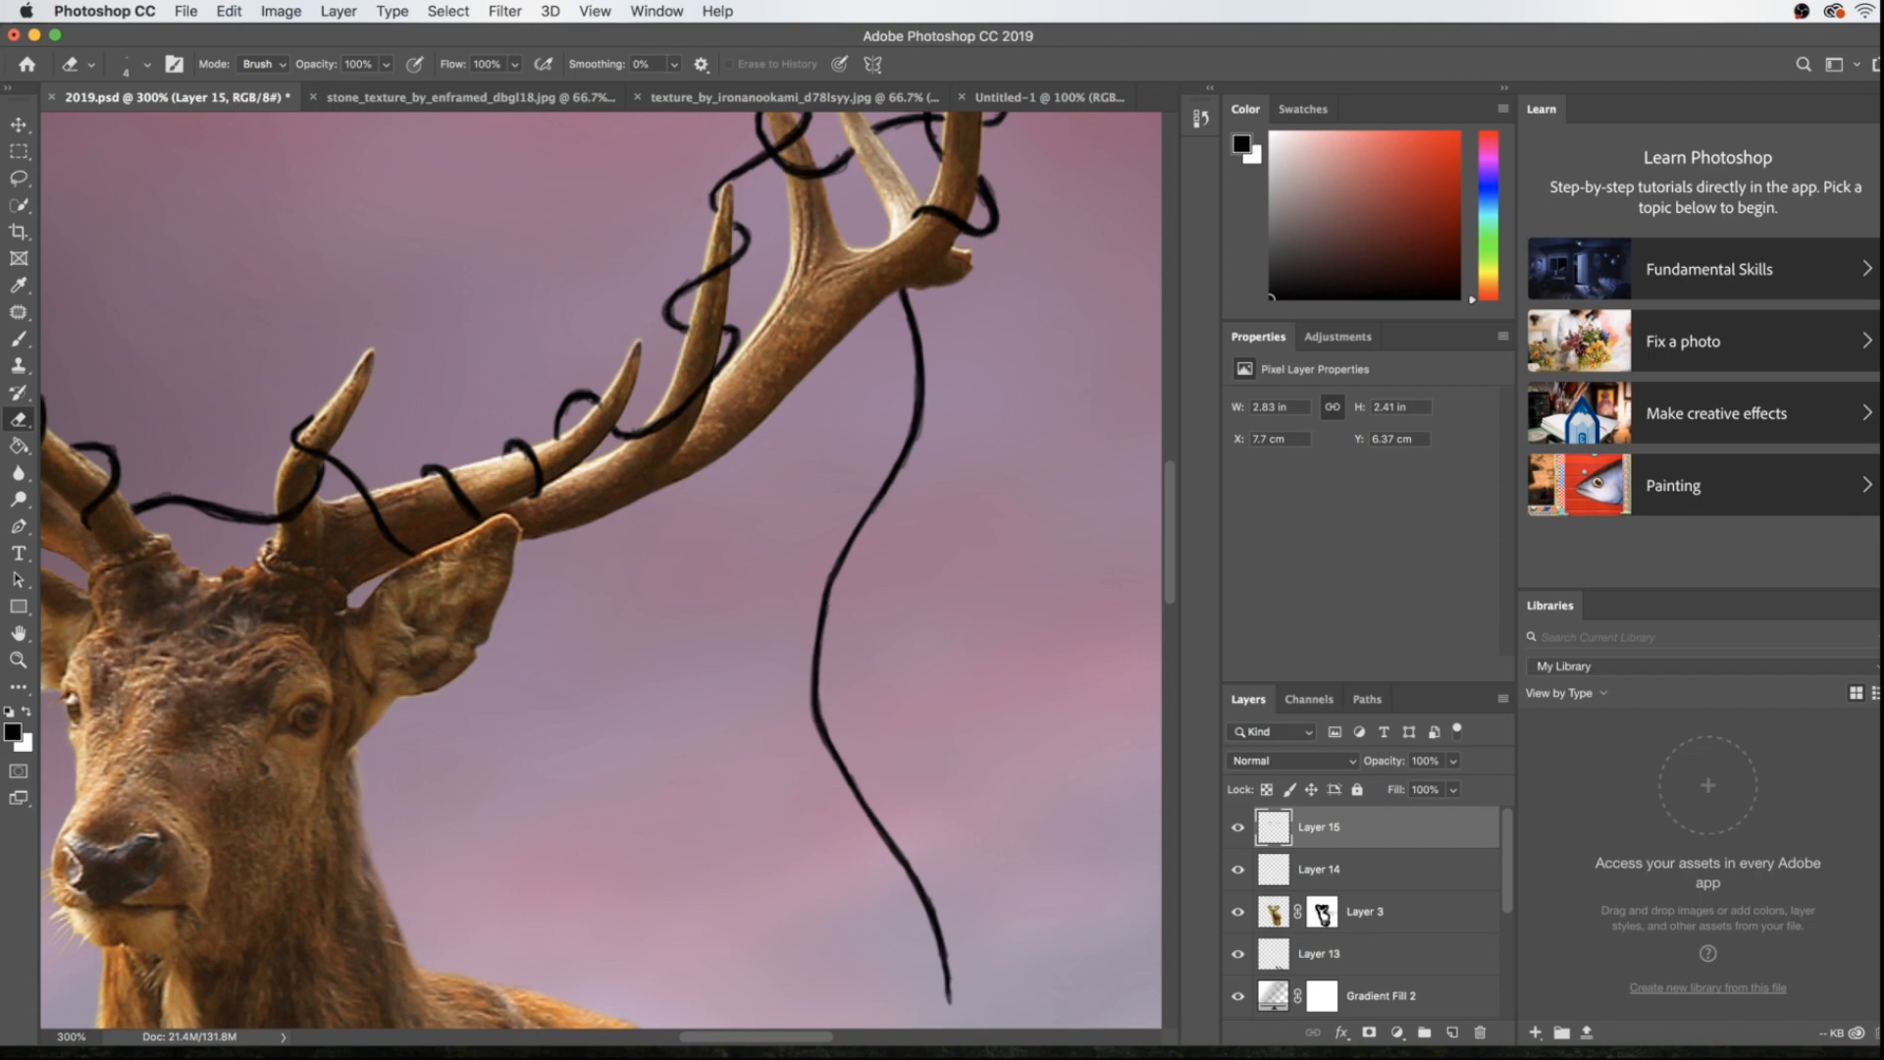
{"action": "left_click_drag", "start_coordinate": [283, 375], "coordinate": [166, 648]}
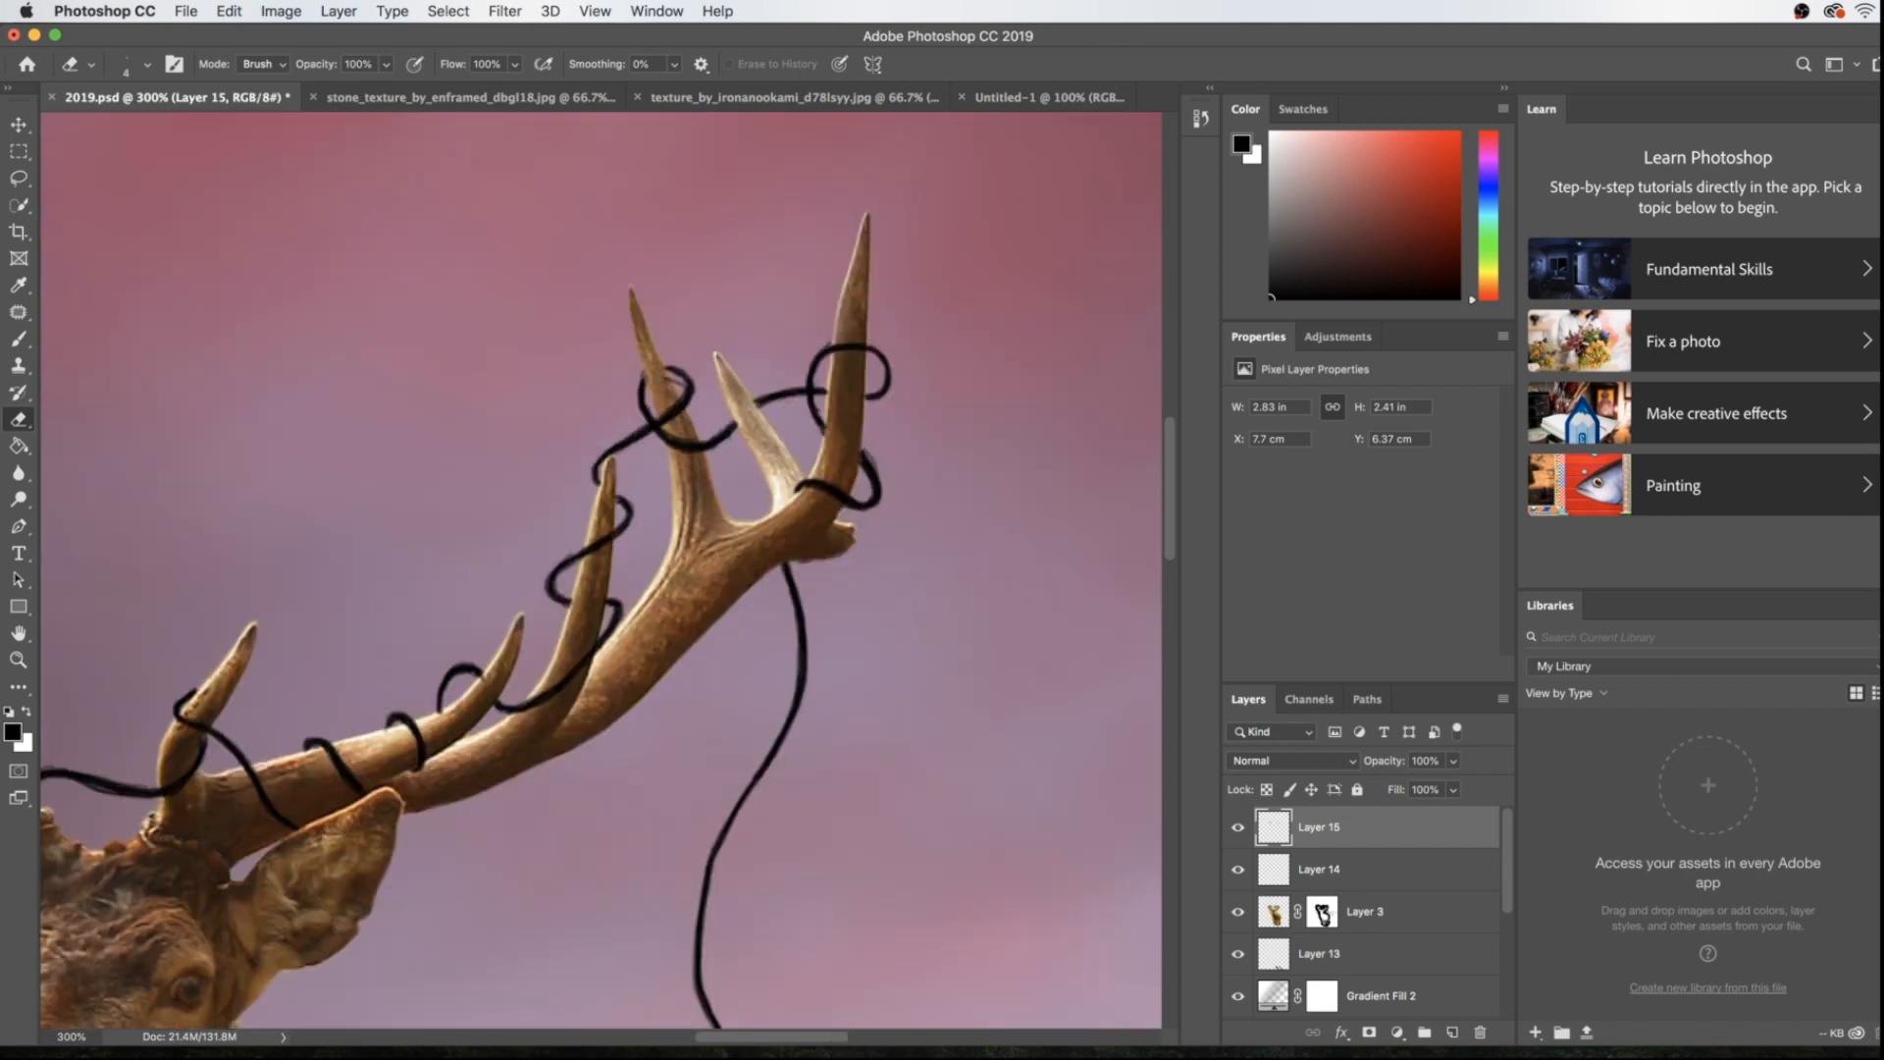
{"action": "left_click_drag", "start_coordinate": [257, 628], "coordinate": [832, 536]}
{"action": "left_click_drag", "start_coordinate": [730, 707], "coordinate": [657, 693]}
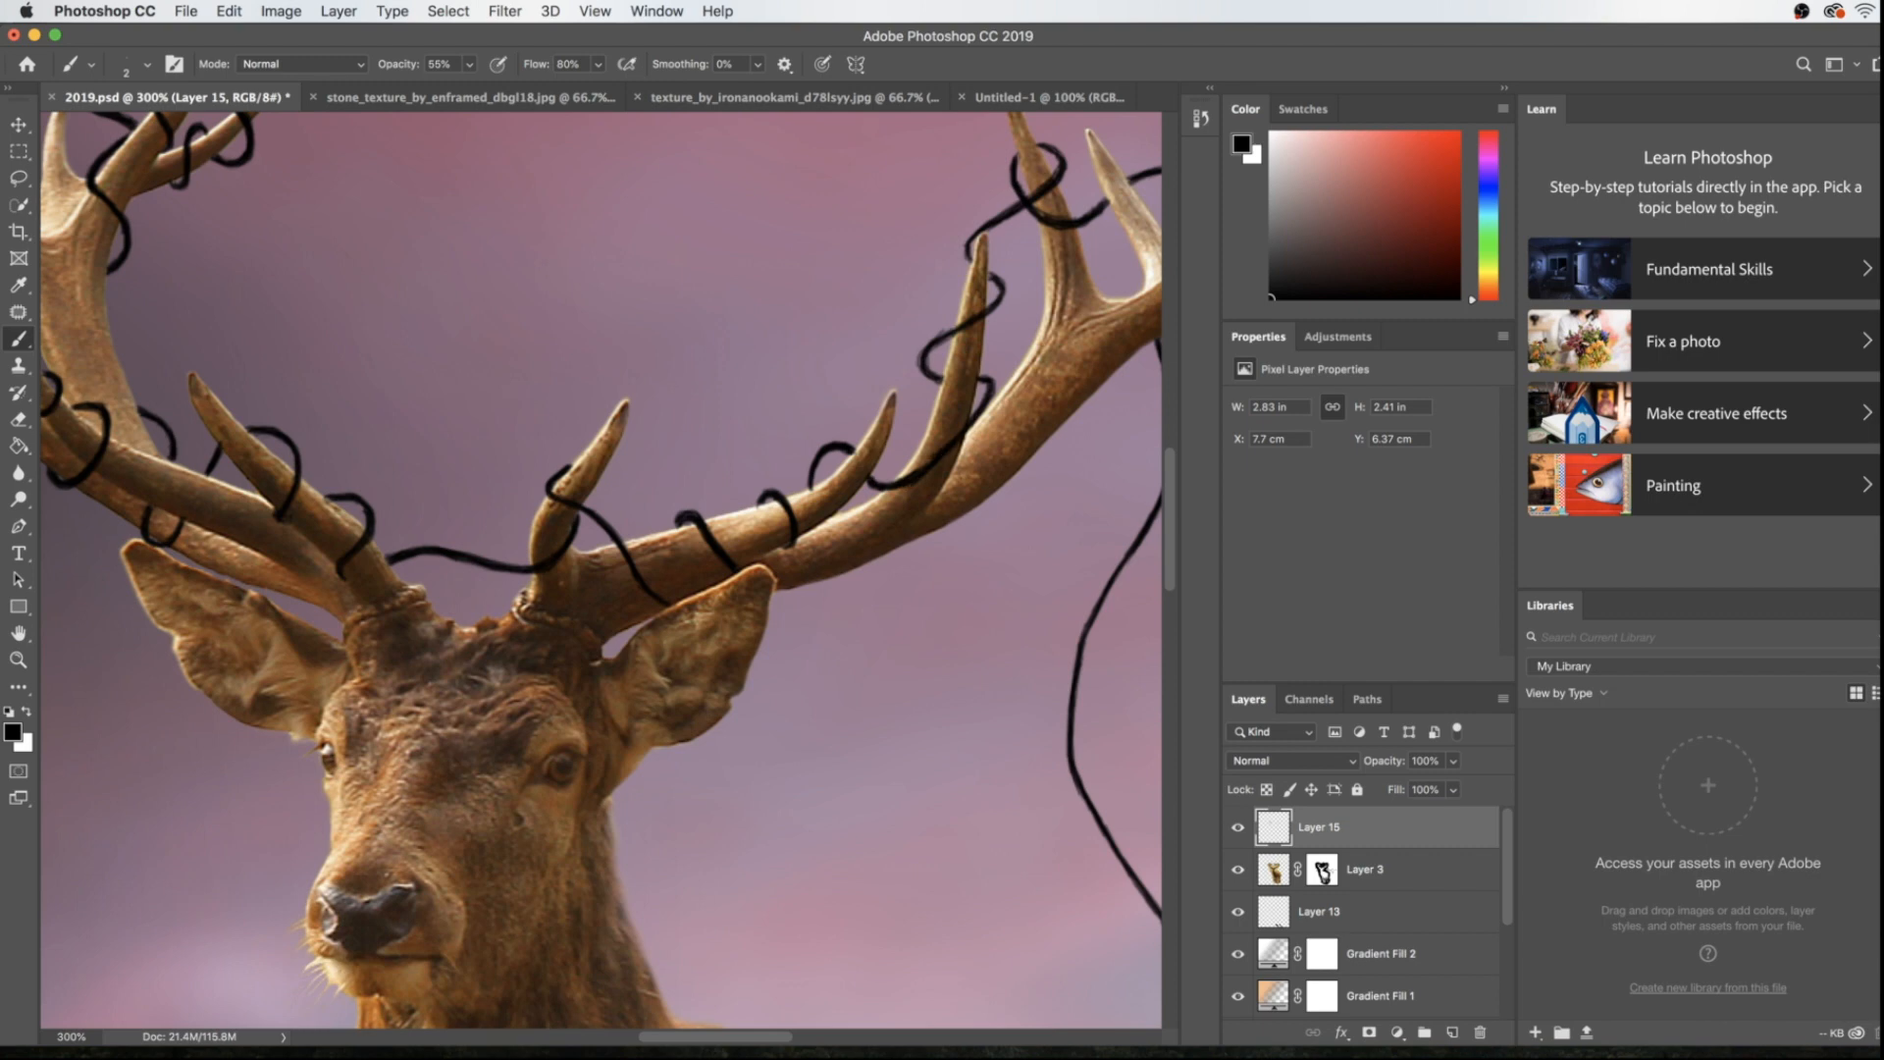
Refine the string loops on the right antler with alternating Brush and Eraser touch-ups
{"action": "key", "text": "e"}
{"action": "key", "text": "b"}
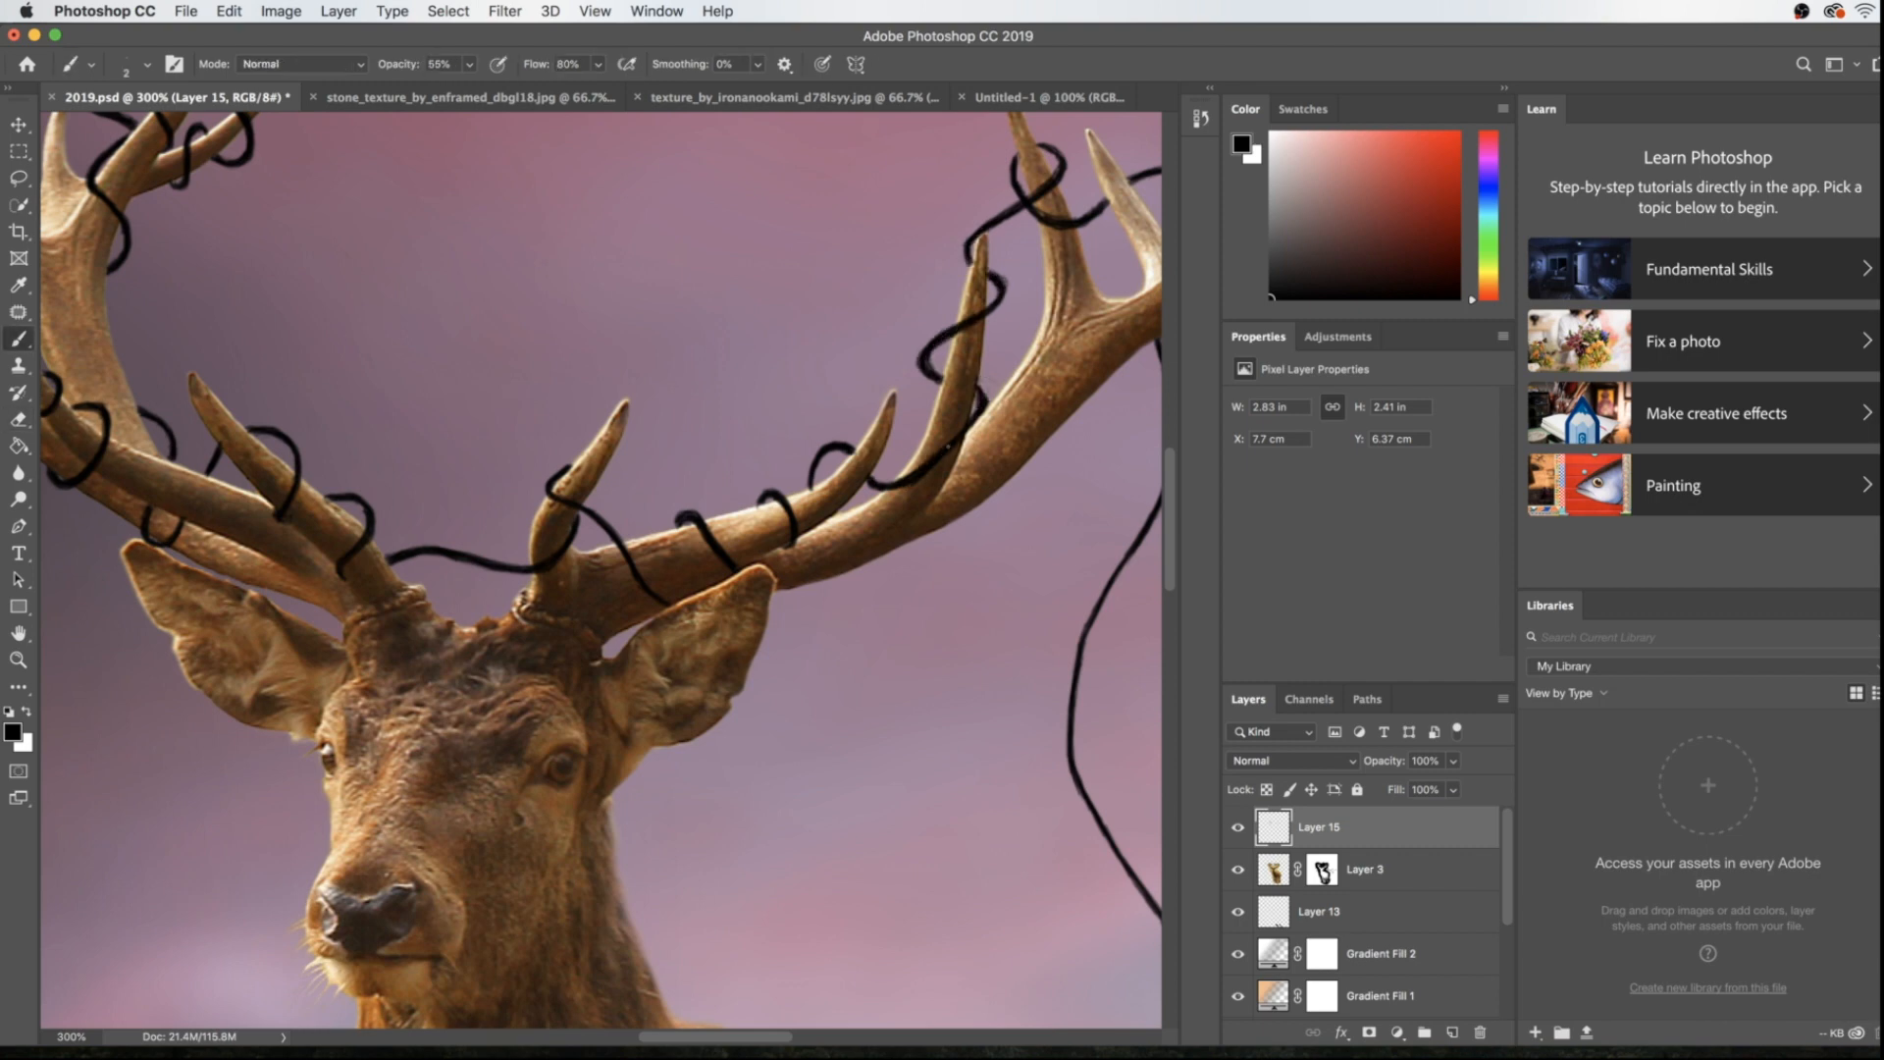
{"action": "left_click_drag", "start_coordinate": [1148, 628], "coordinate": [834, 748]}
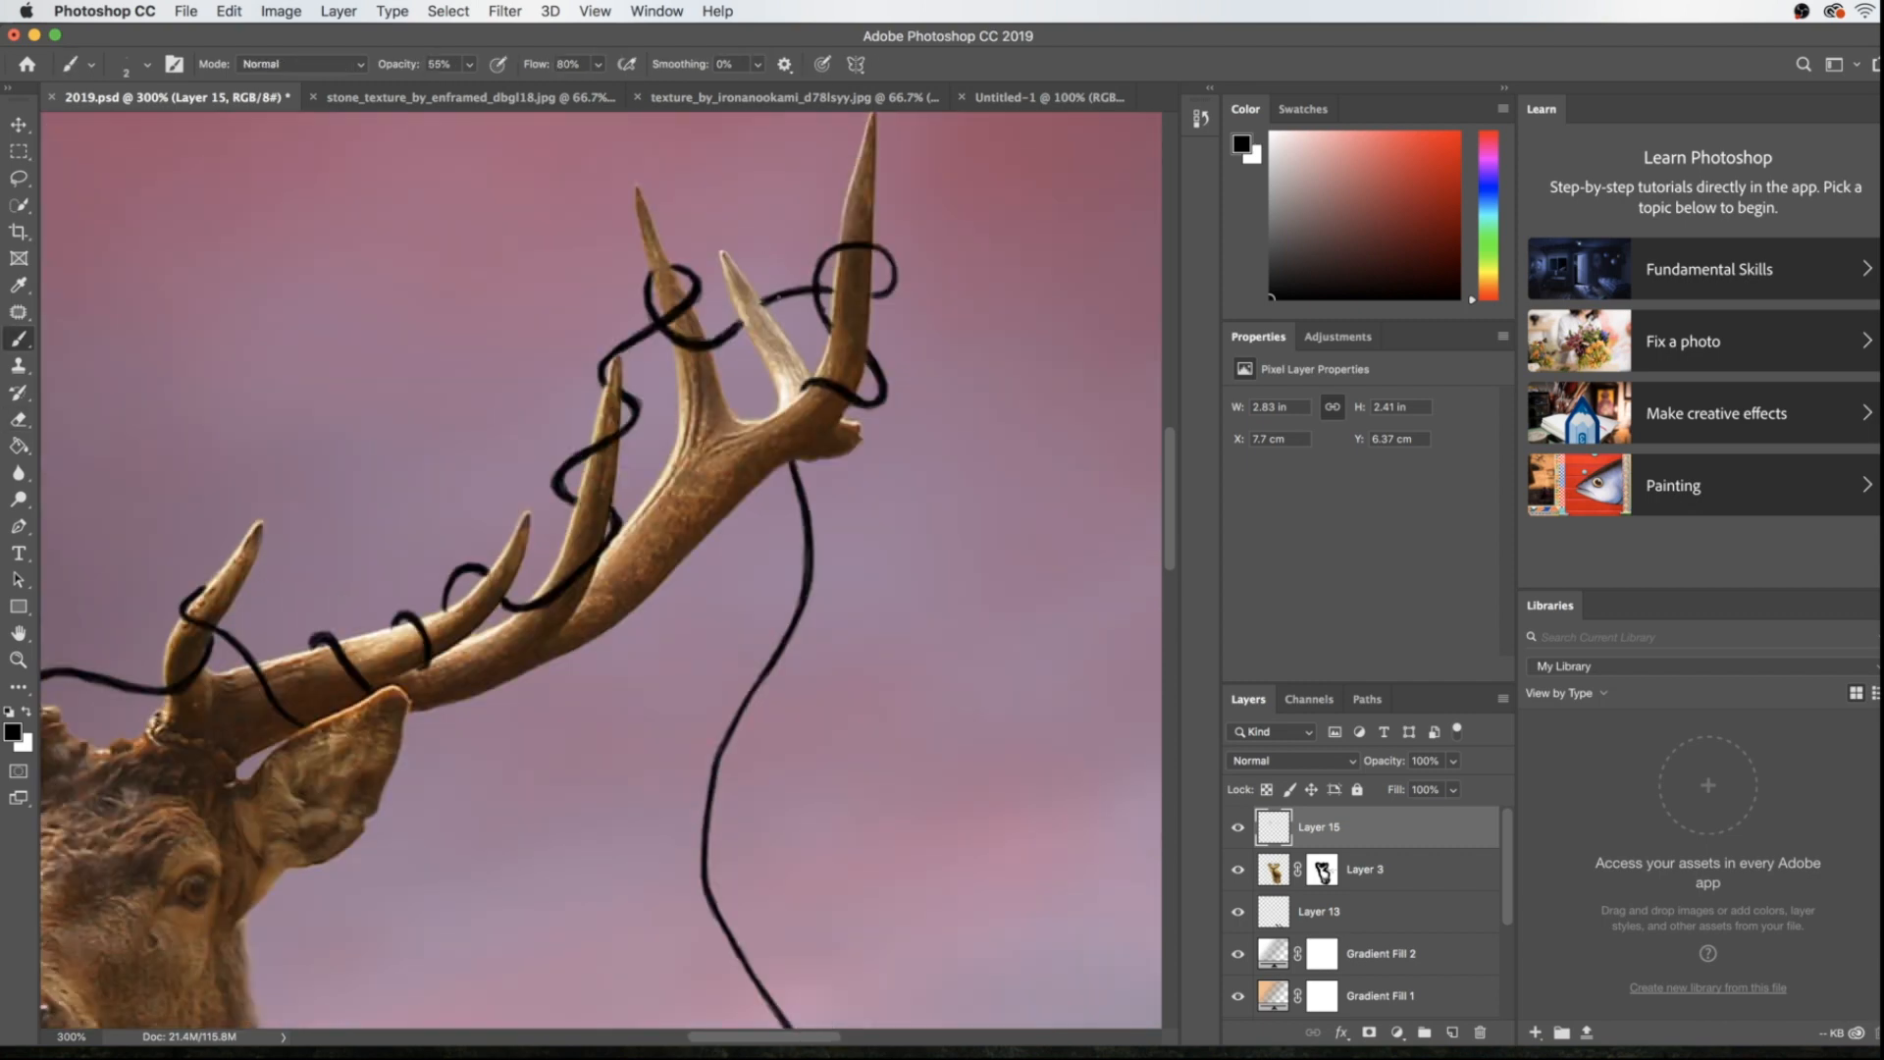
{"action": "key", "text": "e"}
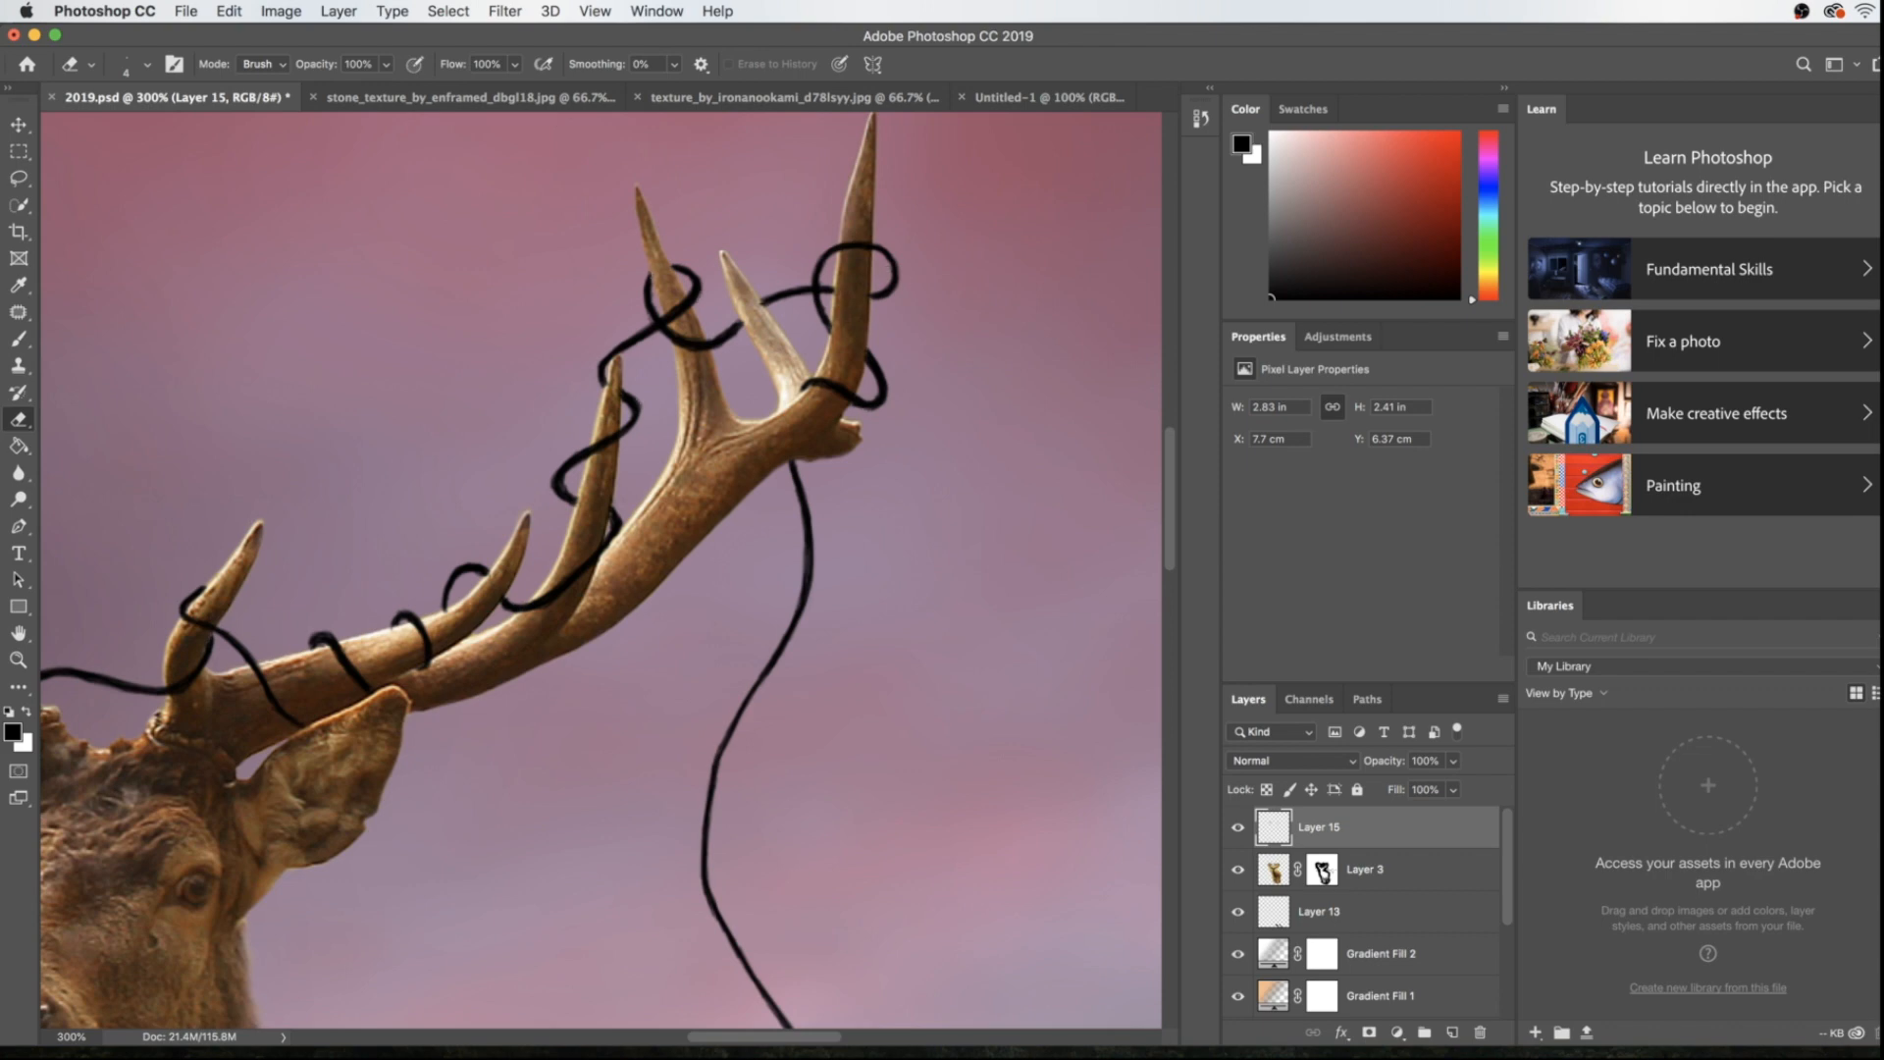
{"action": "left_click_drag", "start_coordinate": [398, 631], "coordinate": [1001, 582]}
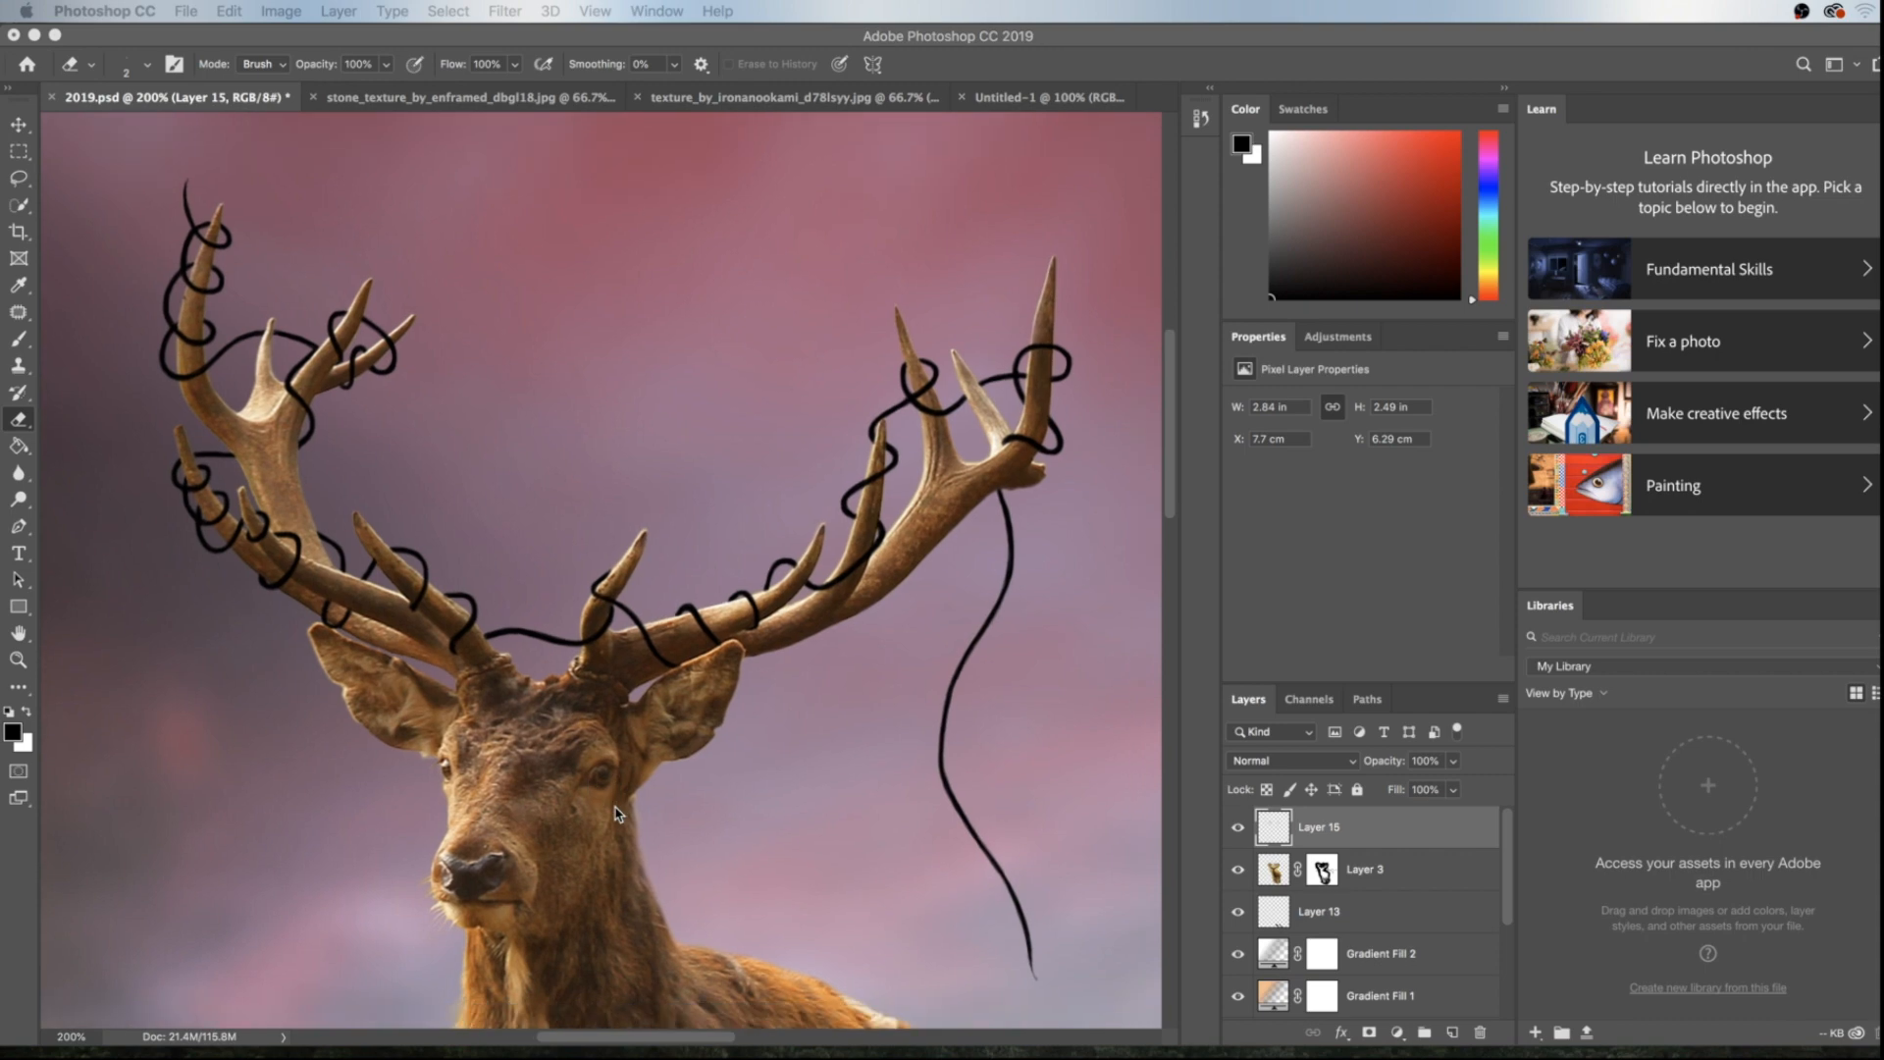
Review the string around the antlers against the whole composition and up close
{"action": "key", "text": "super+minus"}
{"action": "key", "text": "super+minus"}
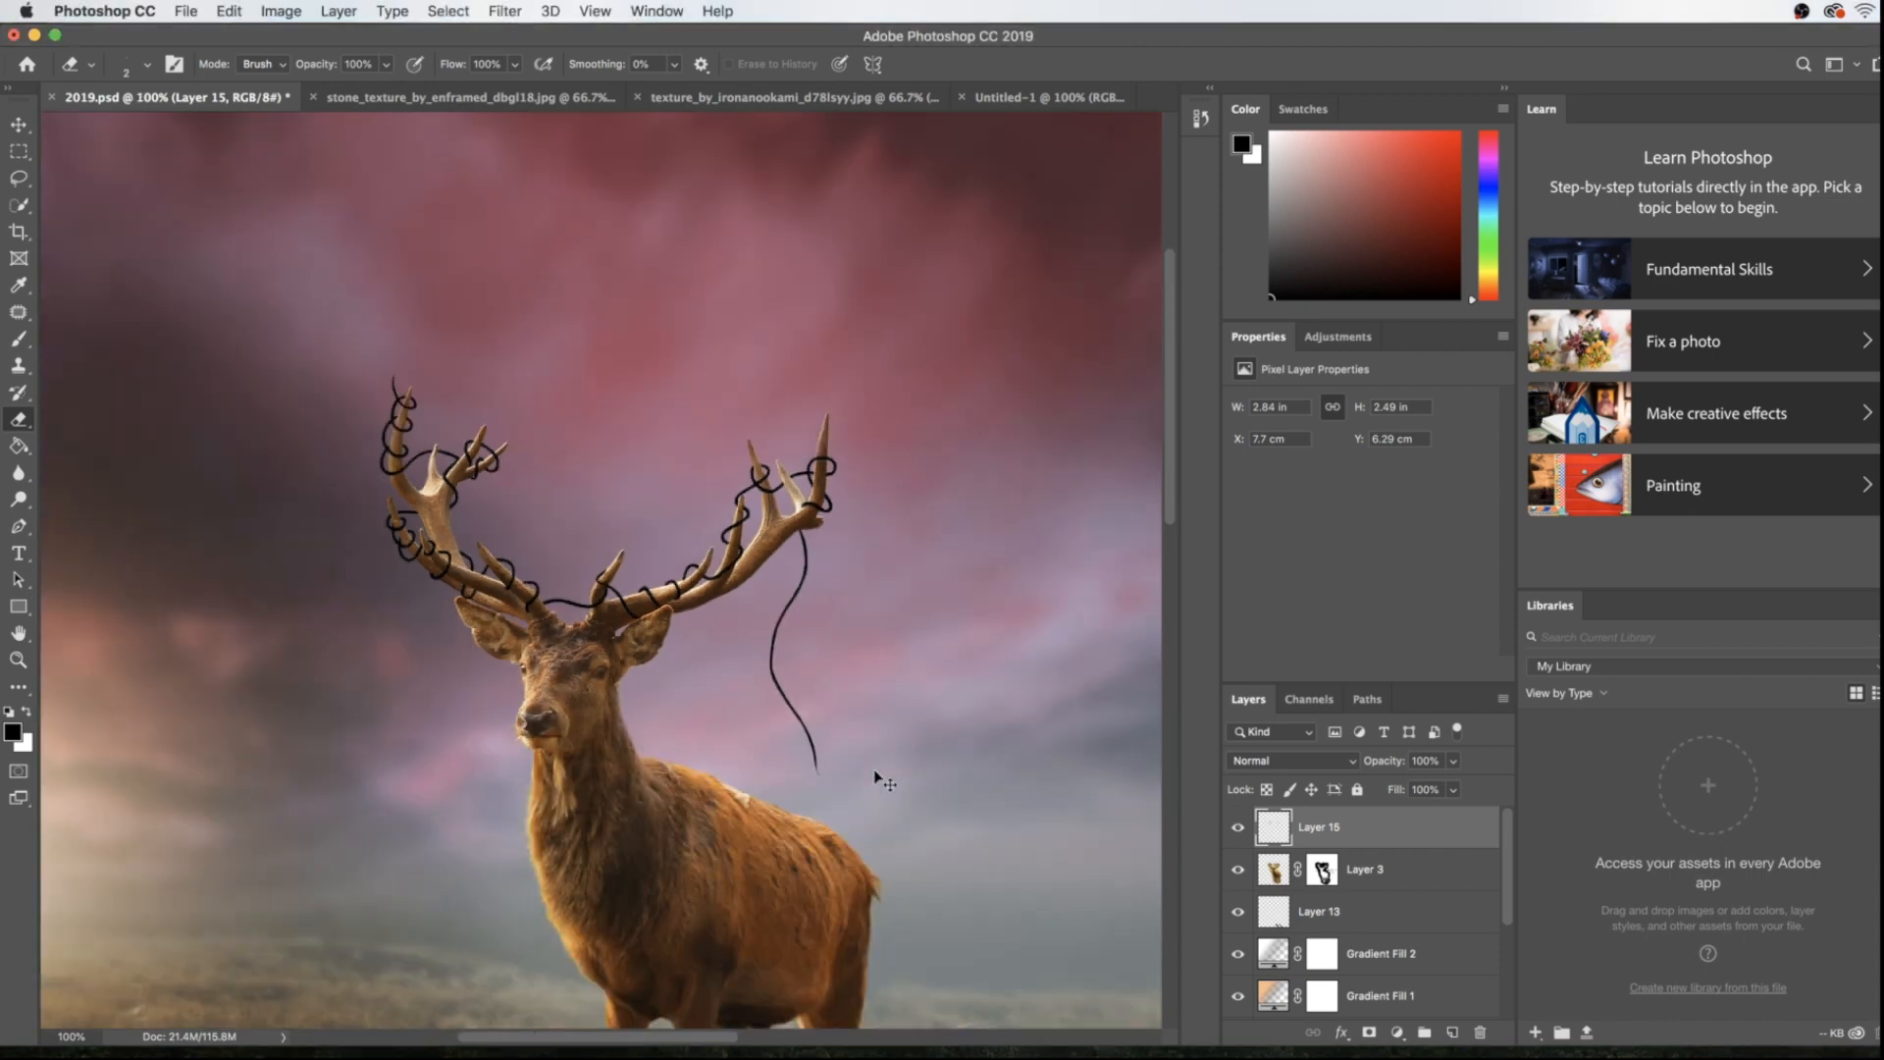
{"action": "scroll", "coordinate": [877, 779], "scroll_direction": "down", "scroll_amount": 3}
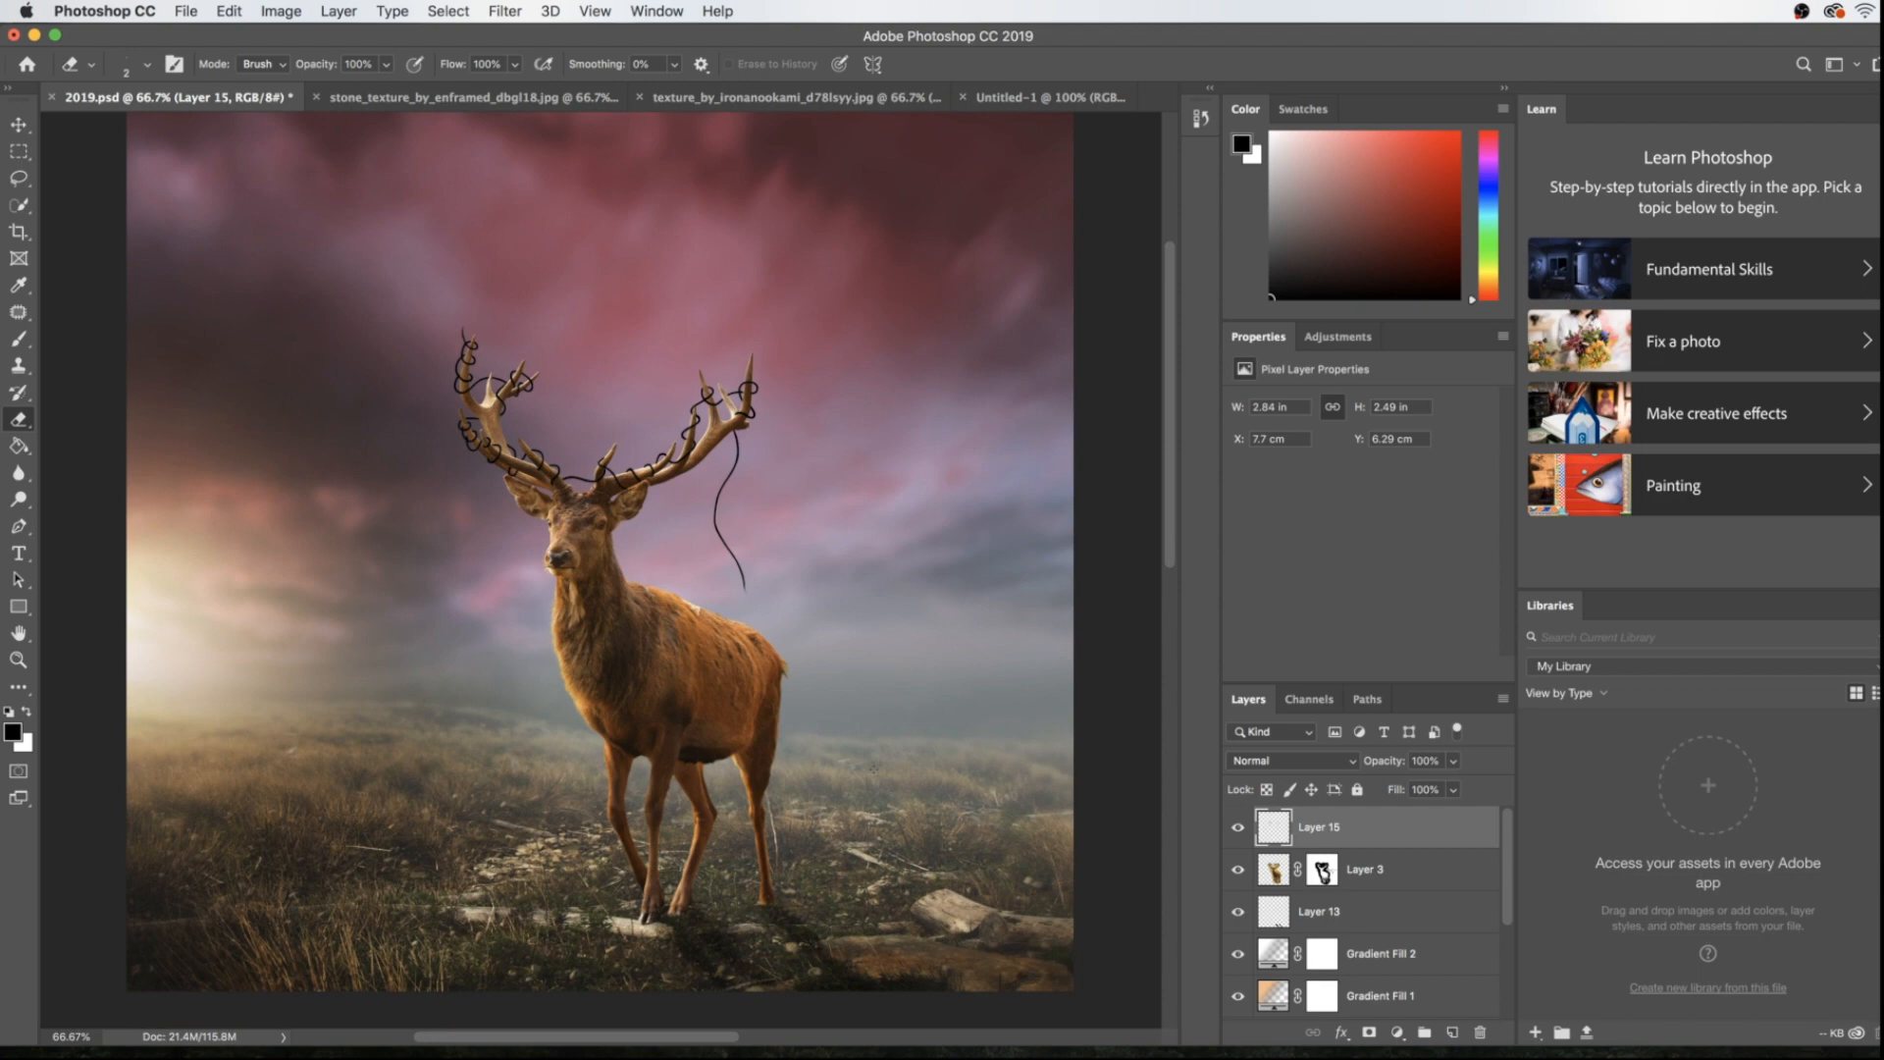
{"action": "key", "text": "super+plus"}
{"action": "key", "text": "super+plus"}
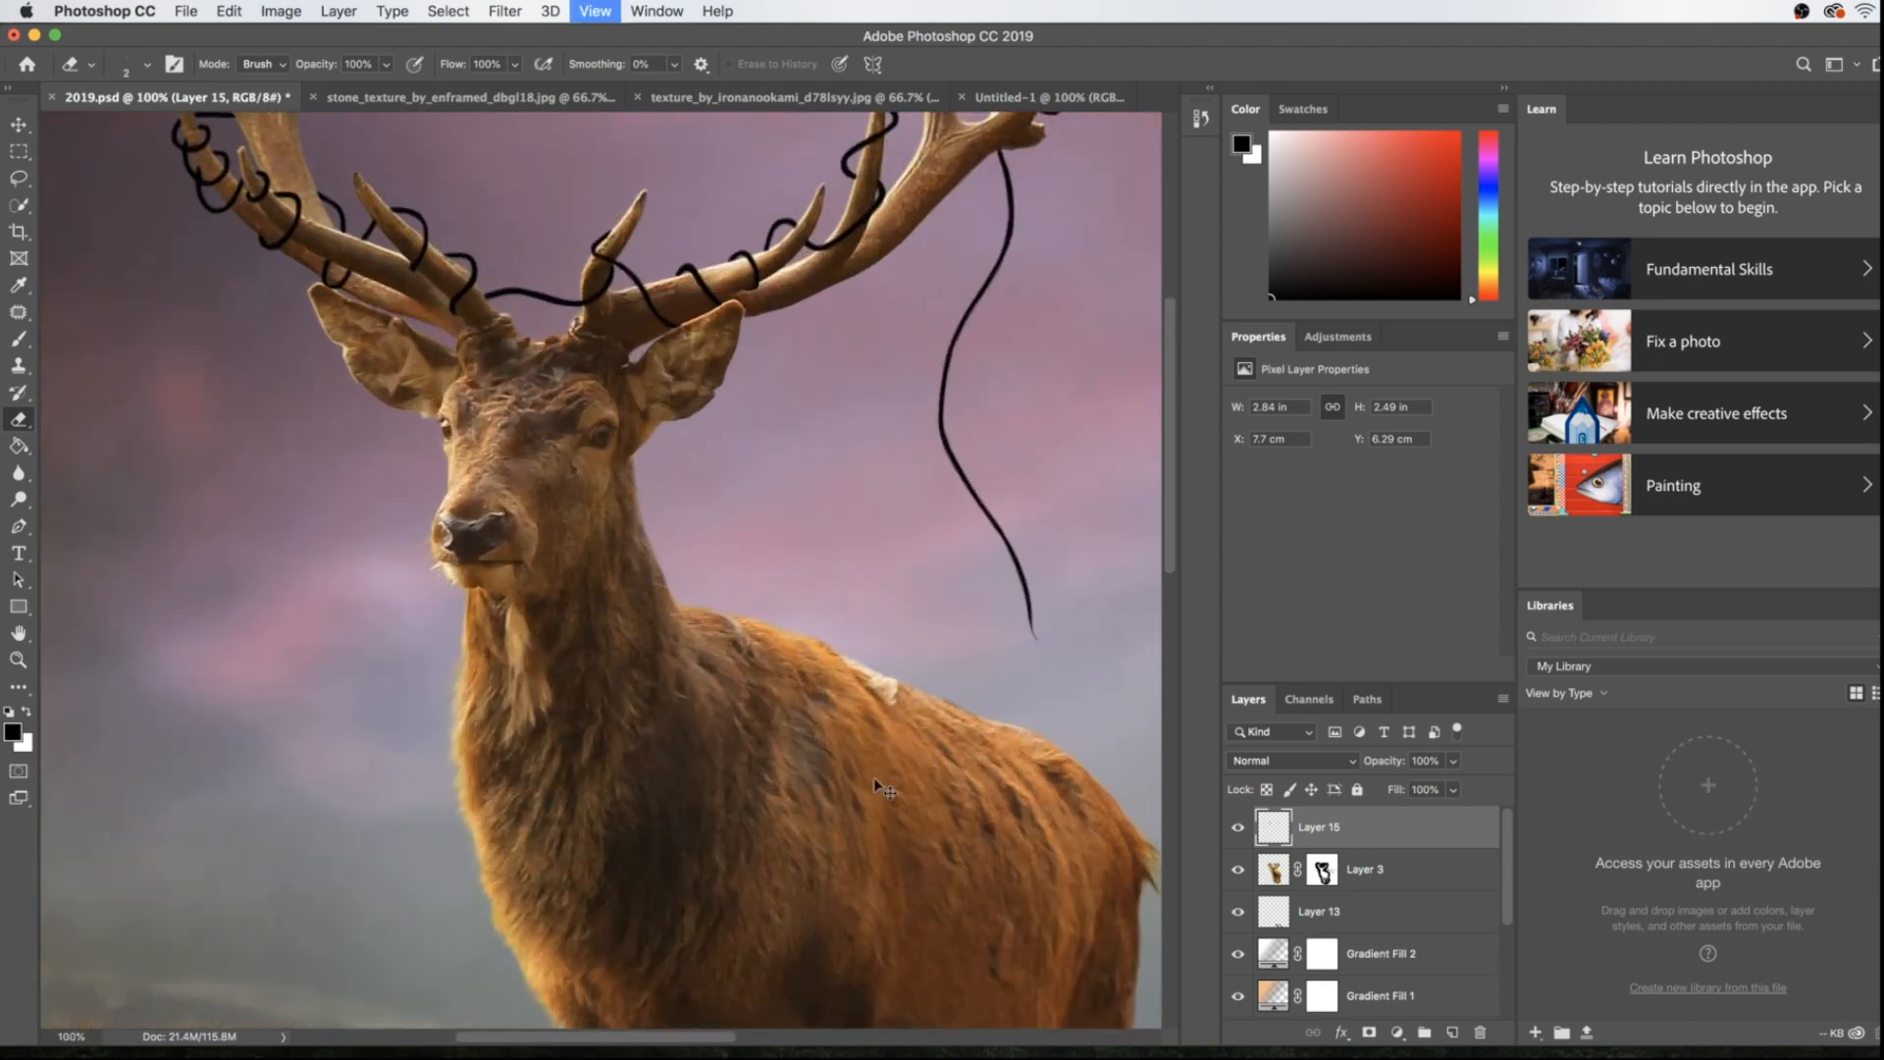
{"action": "scroll", "coordinate": [601, 569], "scroll_direction": "up", "scroll_amount": 2}
{"action": "scroll", "coordinate": [601, 570], "scroll_direction": "up", "scroll_amount": 1}
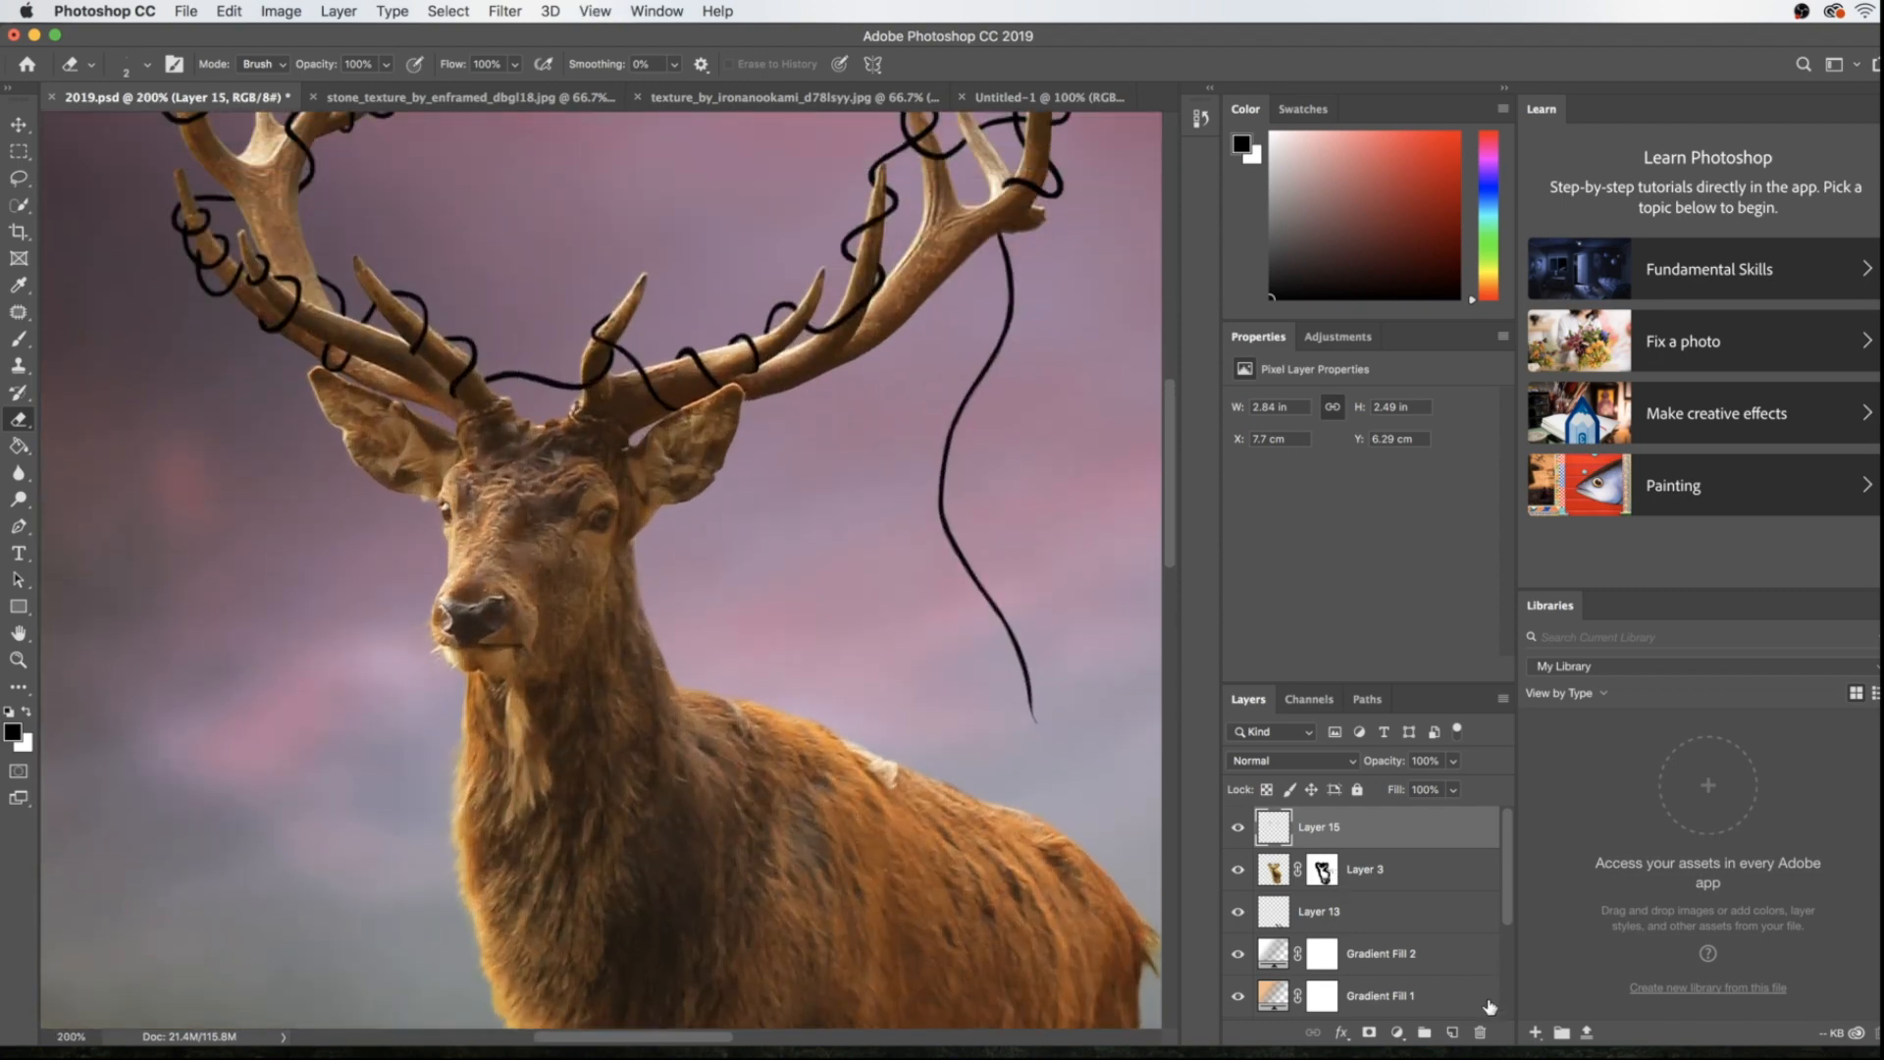
Add a new blank layer and set up a white brush at size 30 and 100% opacity
{"action": "left_click", "coordinate": [1453, 1033]}
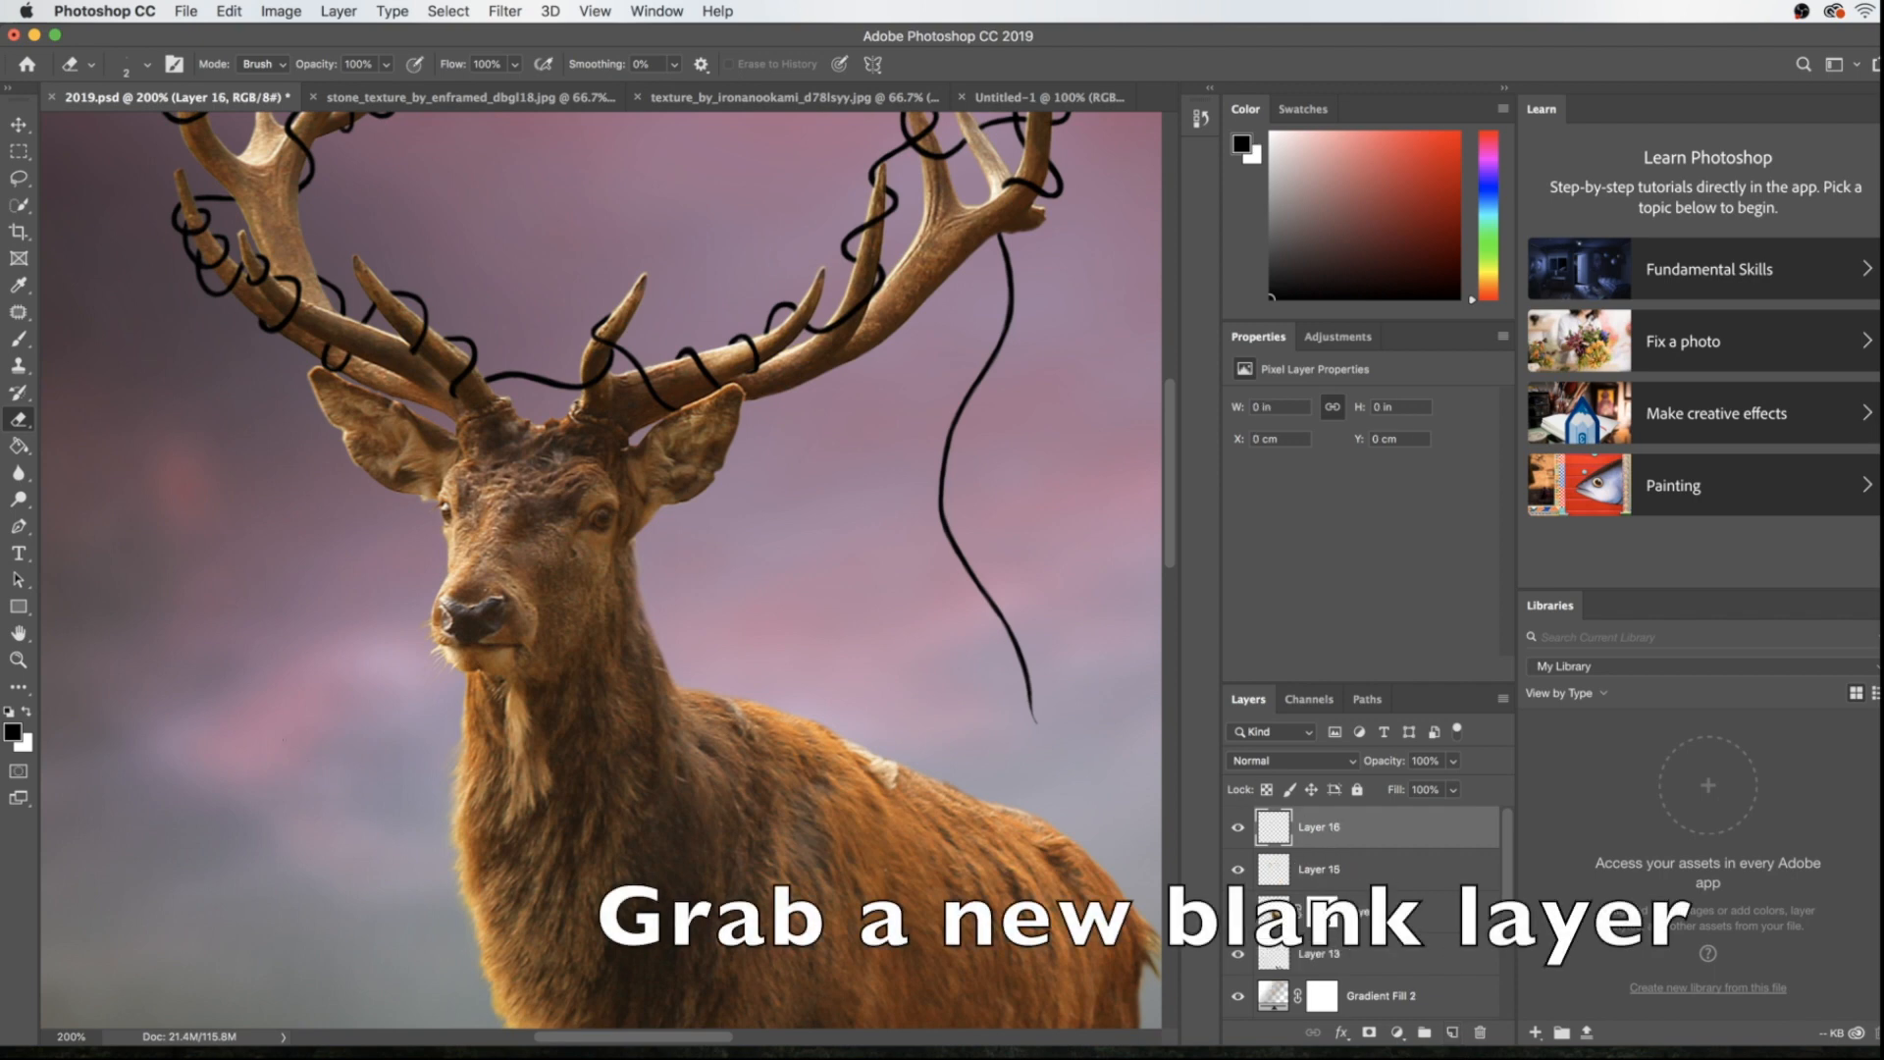
{"action": "left_click", "coordinate": [19, 340]}
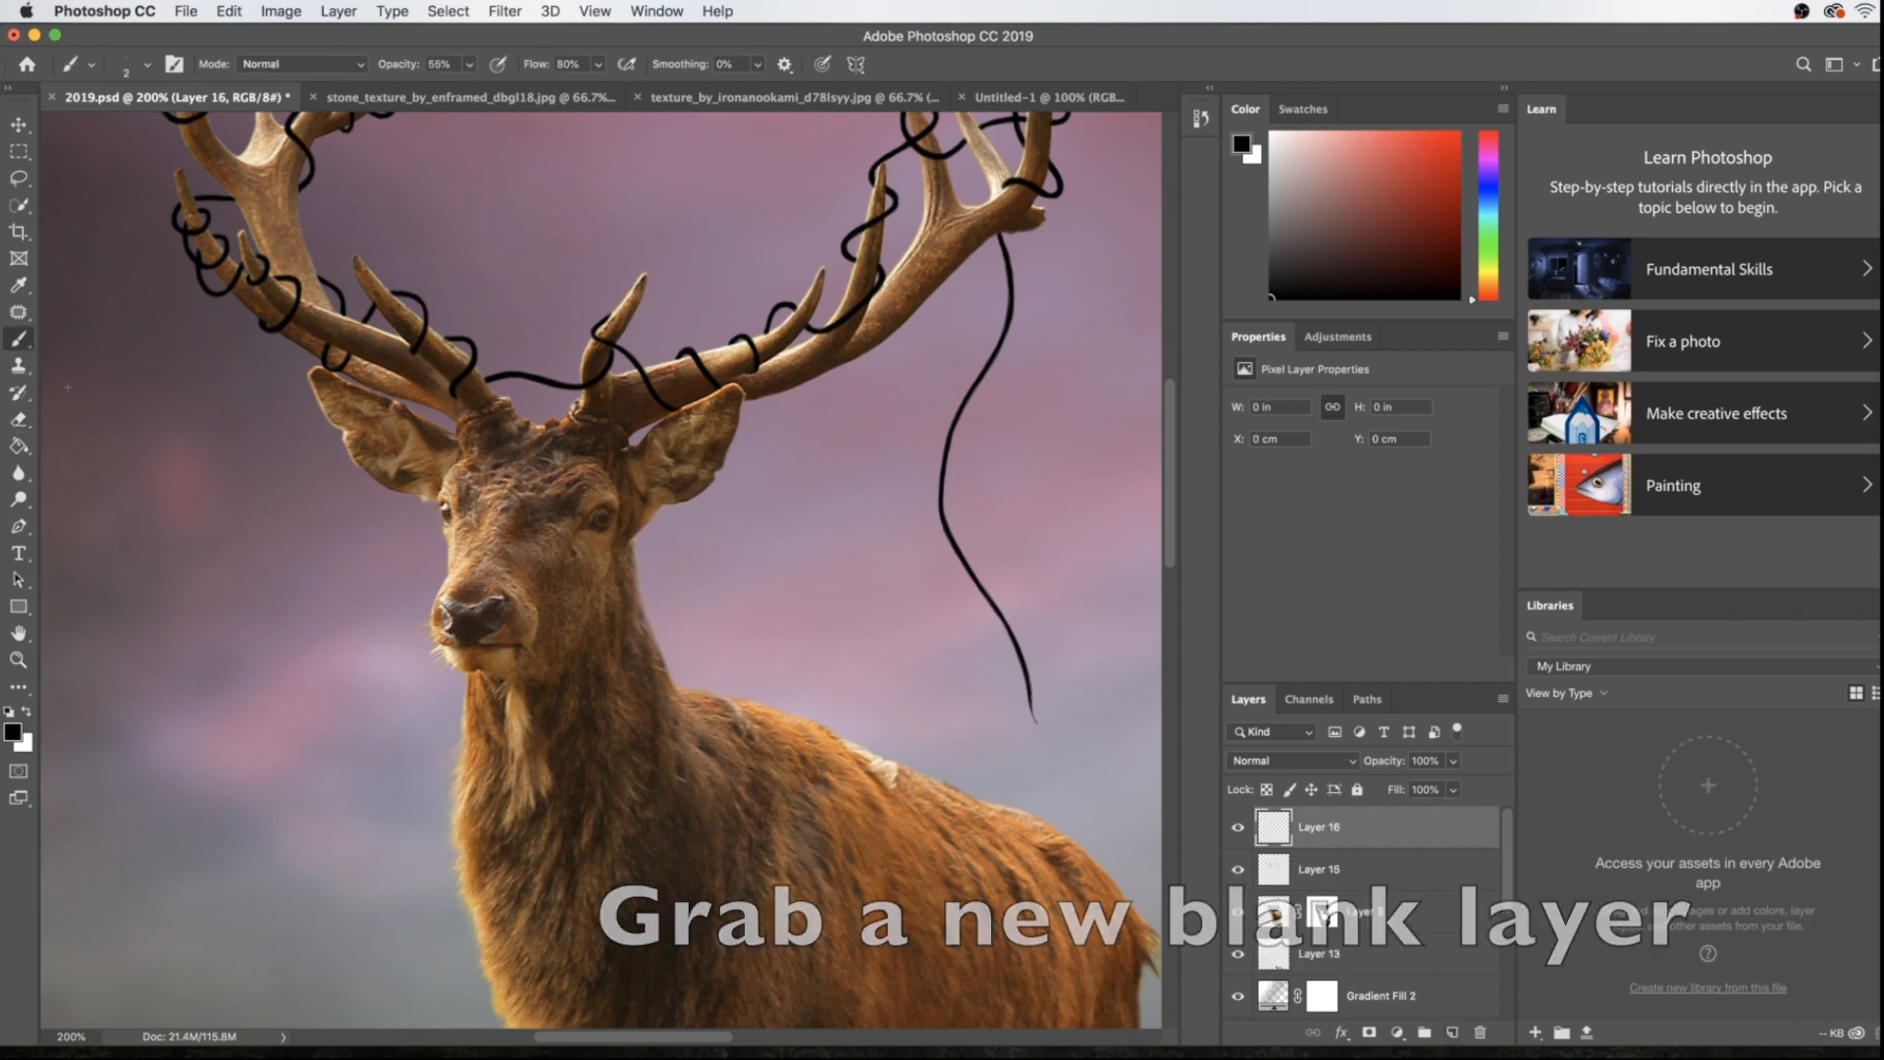
{"action": "mouse_move", "coordinate": [395, 68]}
{"action": "left_mouse_down"}
{"action": "mouse_move", "coordinate": [445, 80]}
{"action": "mouse_move", "coordinate": [412, 71]}
{"action": "left_mouse_up"}
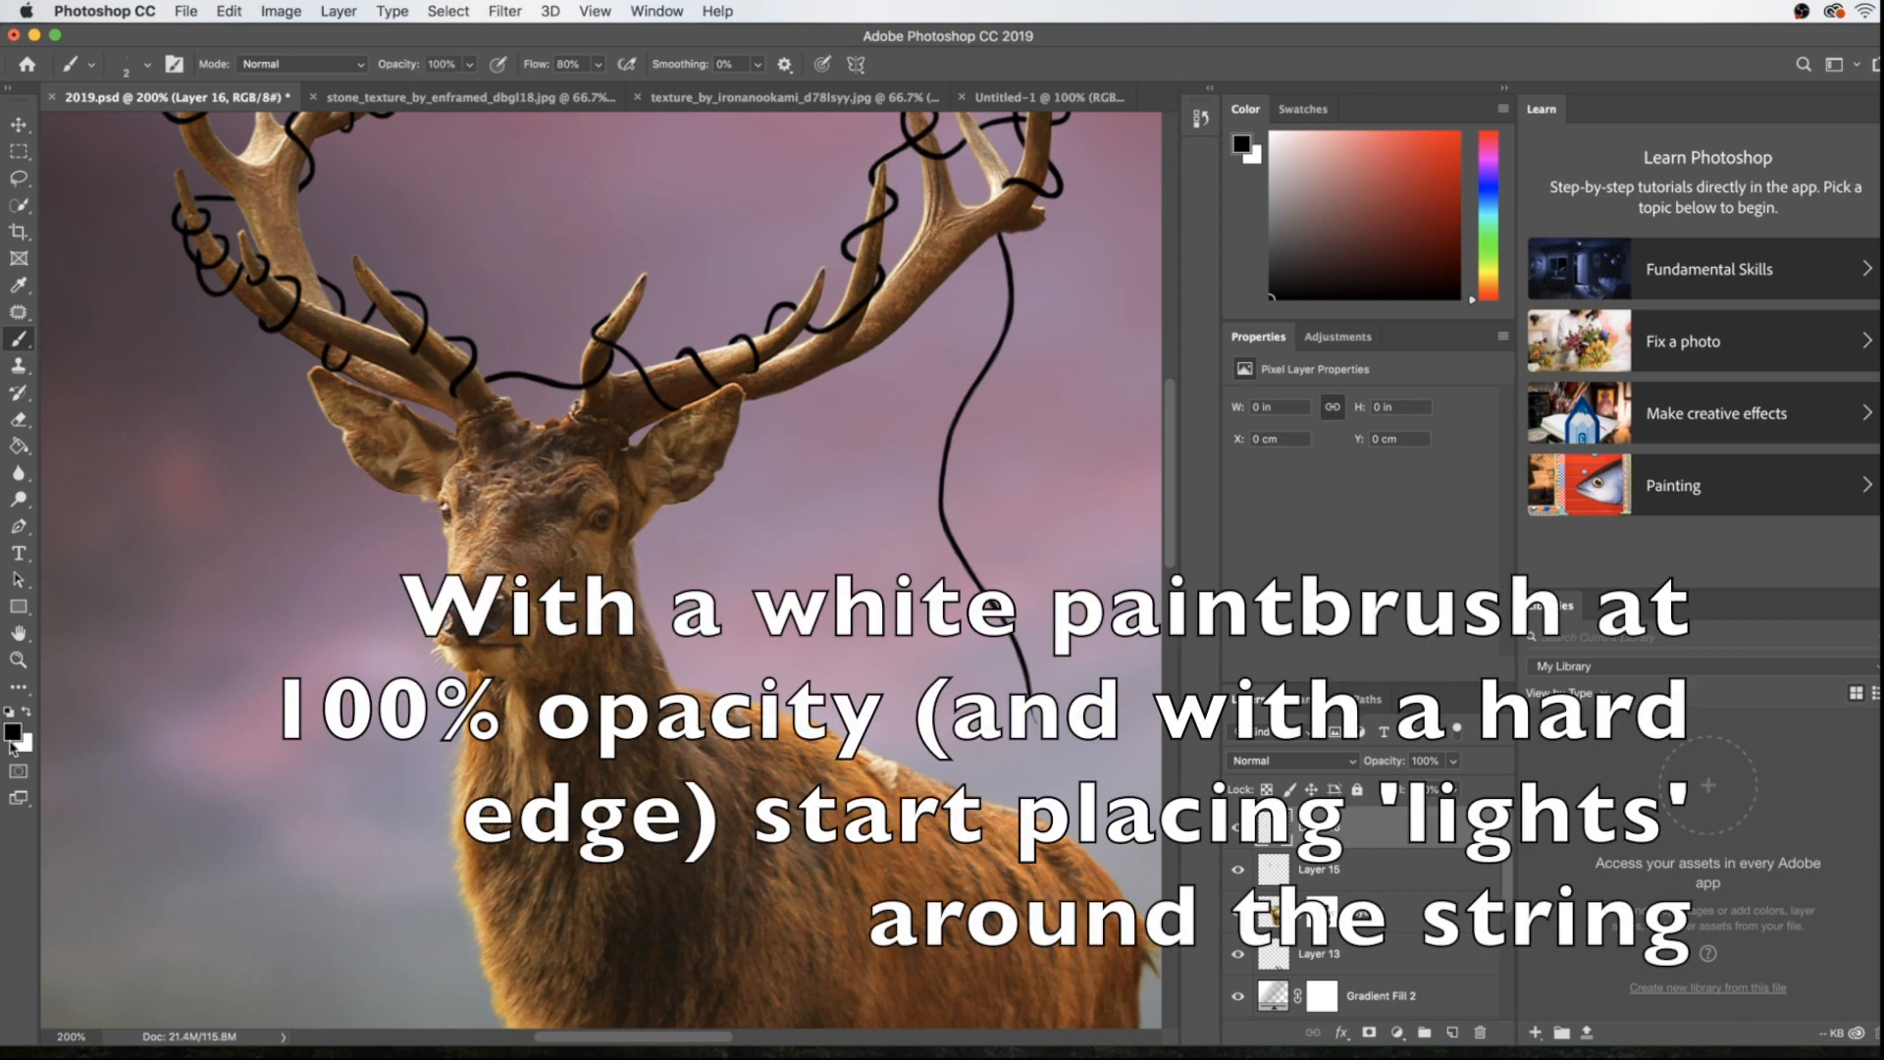
{"action": "left_click", "coordinate": [26, 713]}
{"action": "key", "text": "]"}
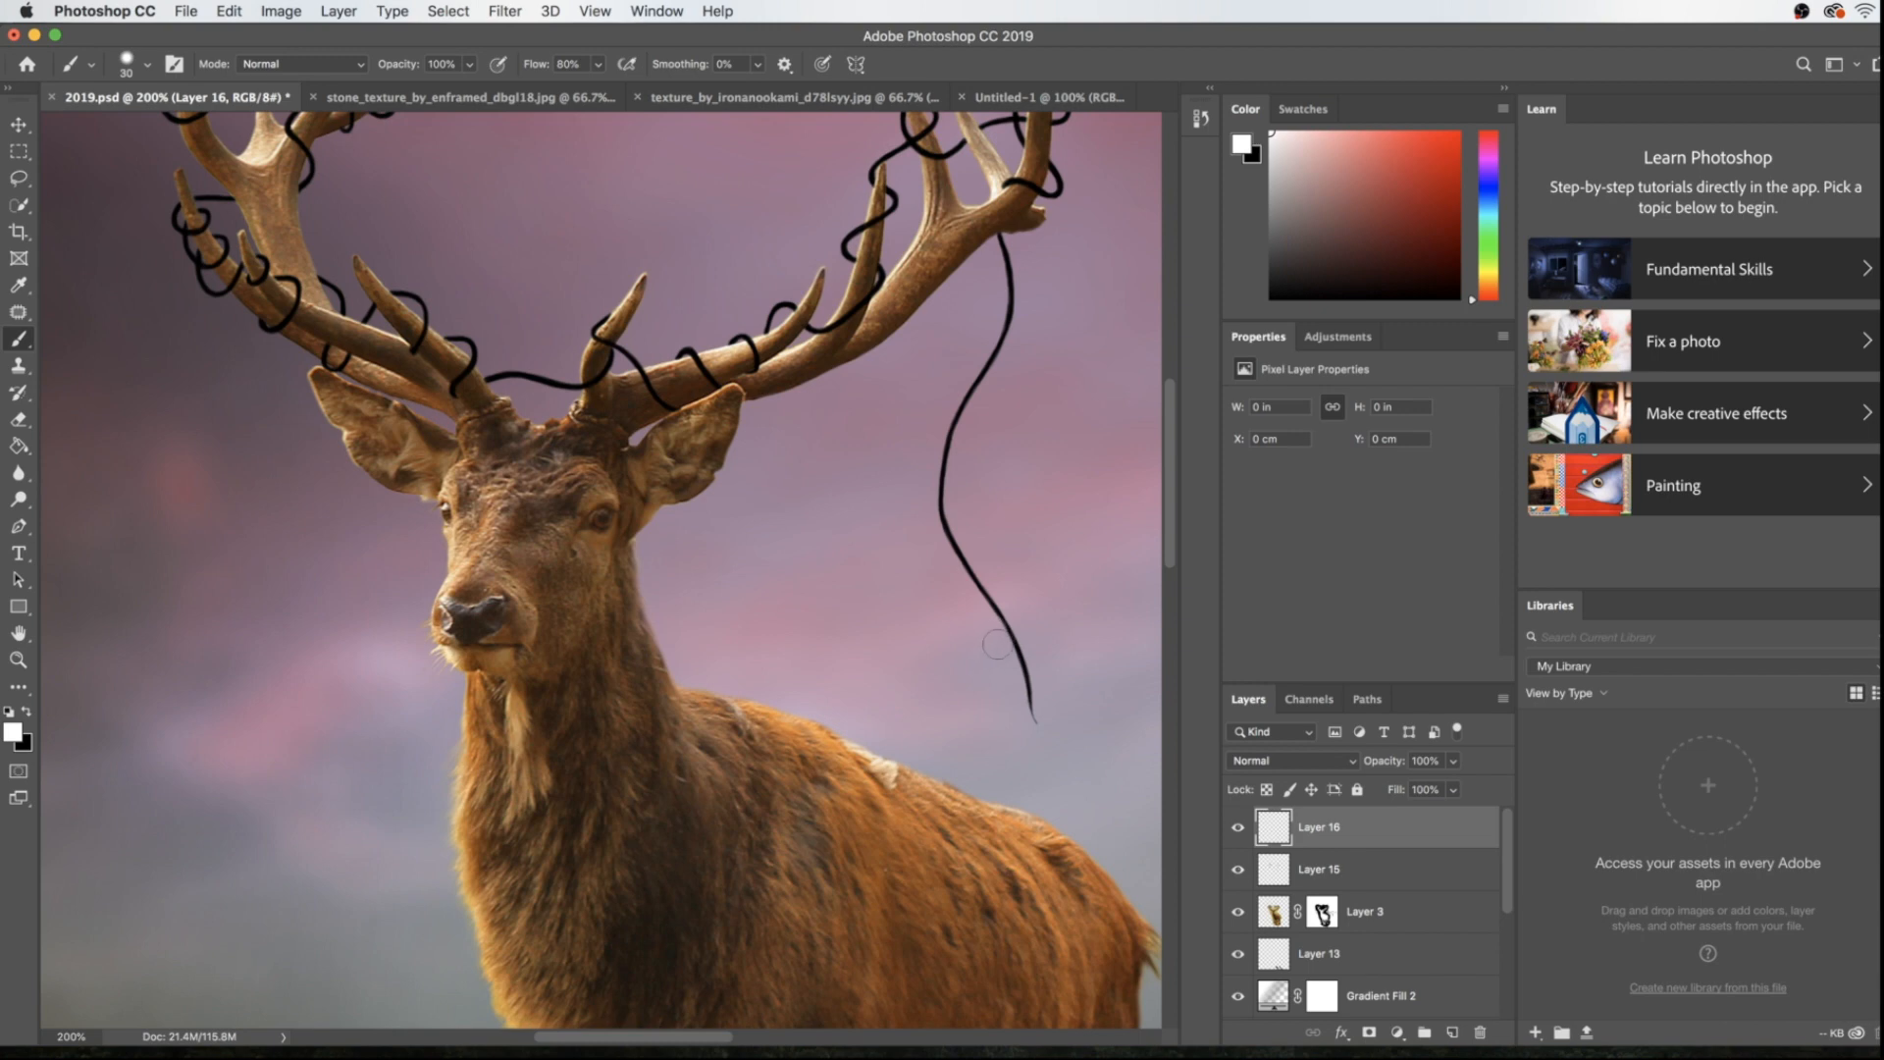
Place five white light dots spaced along the hanging strand, from its lower end up to the right antler
{"action": "left_click", "coordinate": [997, 643]}
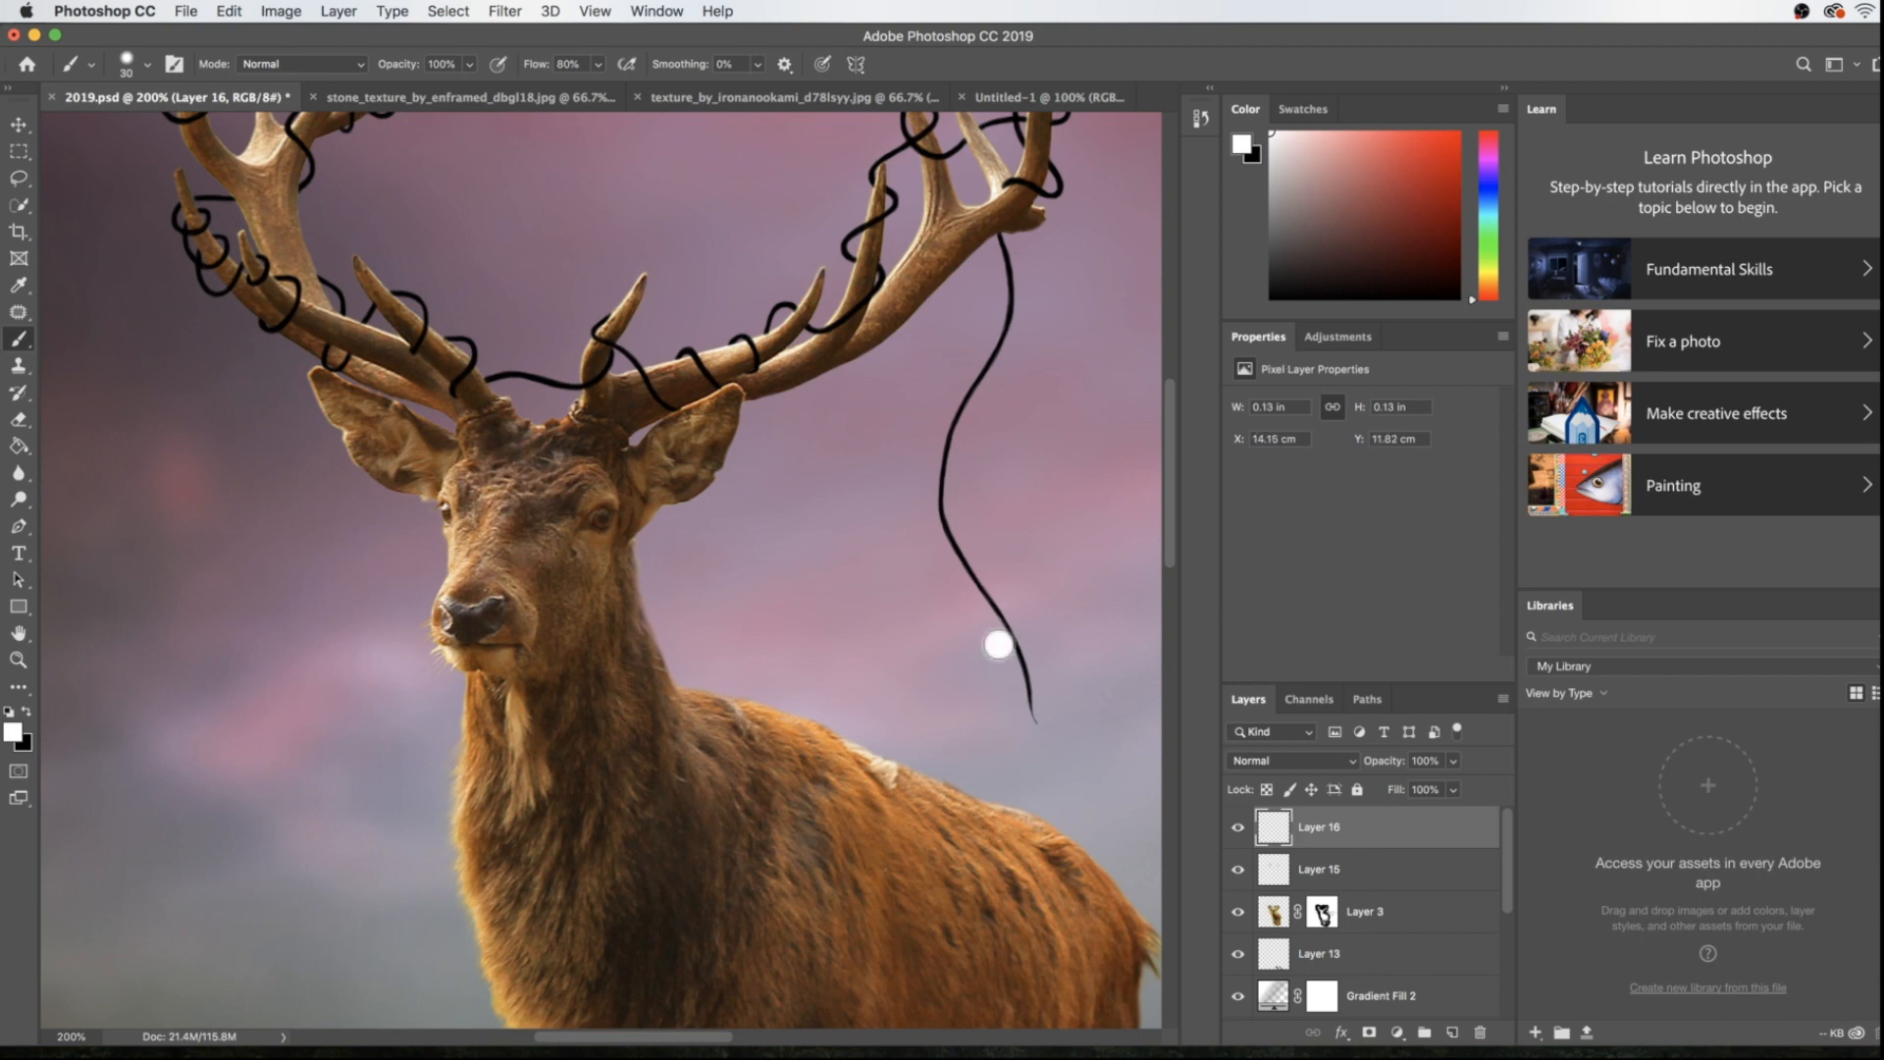
{"action": "left_click", "coordinate": [982, 562]}
{"action": "left_click", "coordinate": [927, 466]}
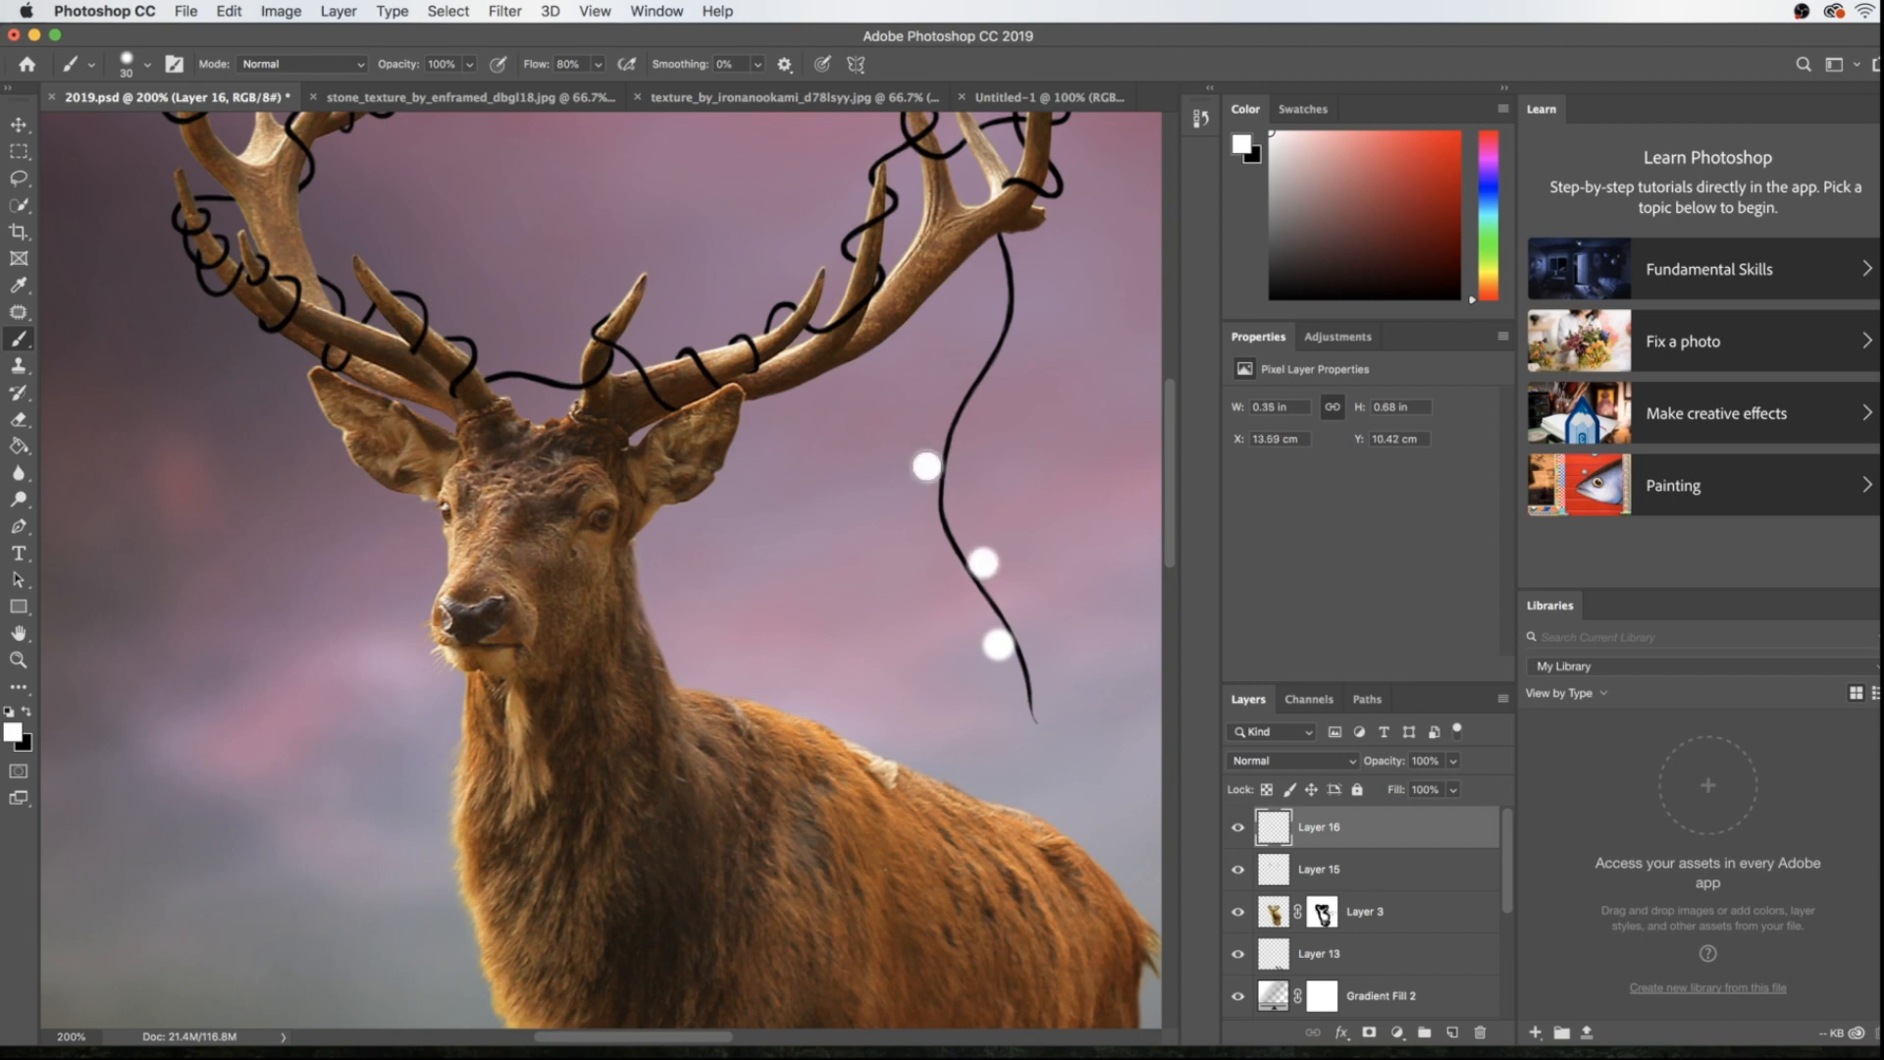
{"action": "left_click", "coordinate": [999, 375]}
{"action": "left_click", "coordinate": [990, 249]}
Place six white light dots along the string around the right antler's upper and middle tines
{"action": "scroll", "coordinate": [1020, 334], "scroll_direction": "up", "scroll_amount": 5}
{"action": "left_click", "coordinate": [1068, 413]}
{"action": "left_click", "coordinate": [1011, 299]}
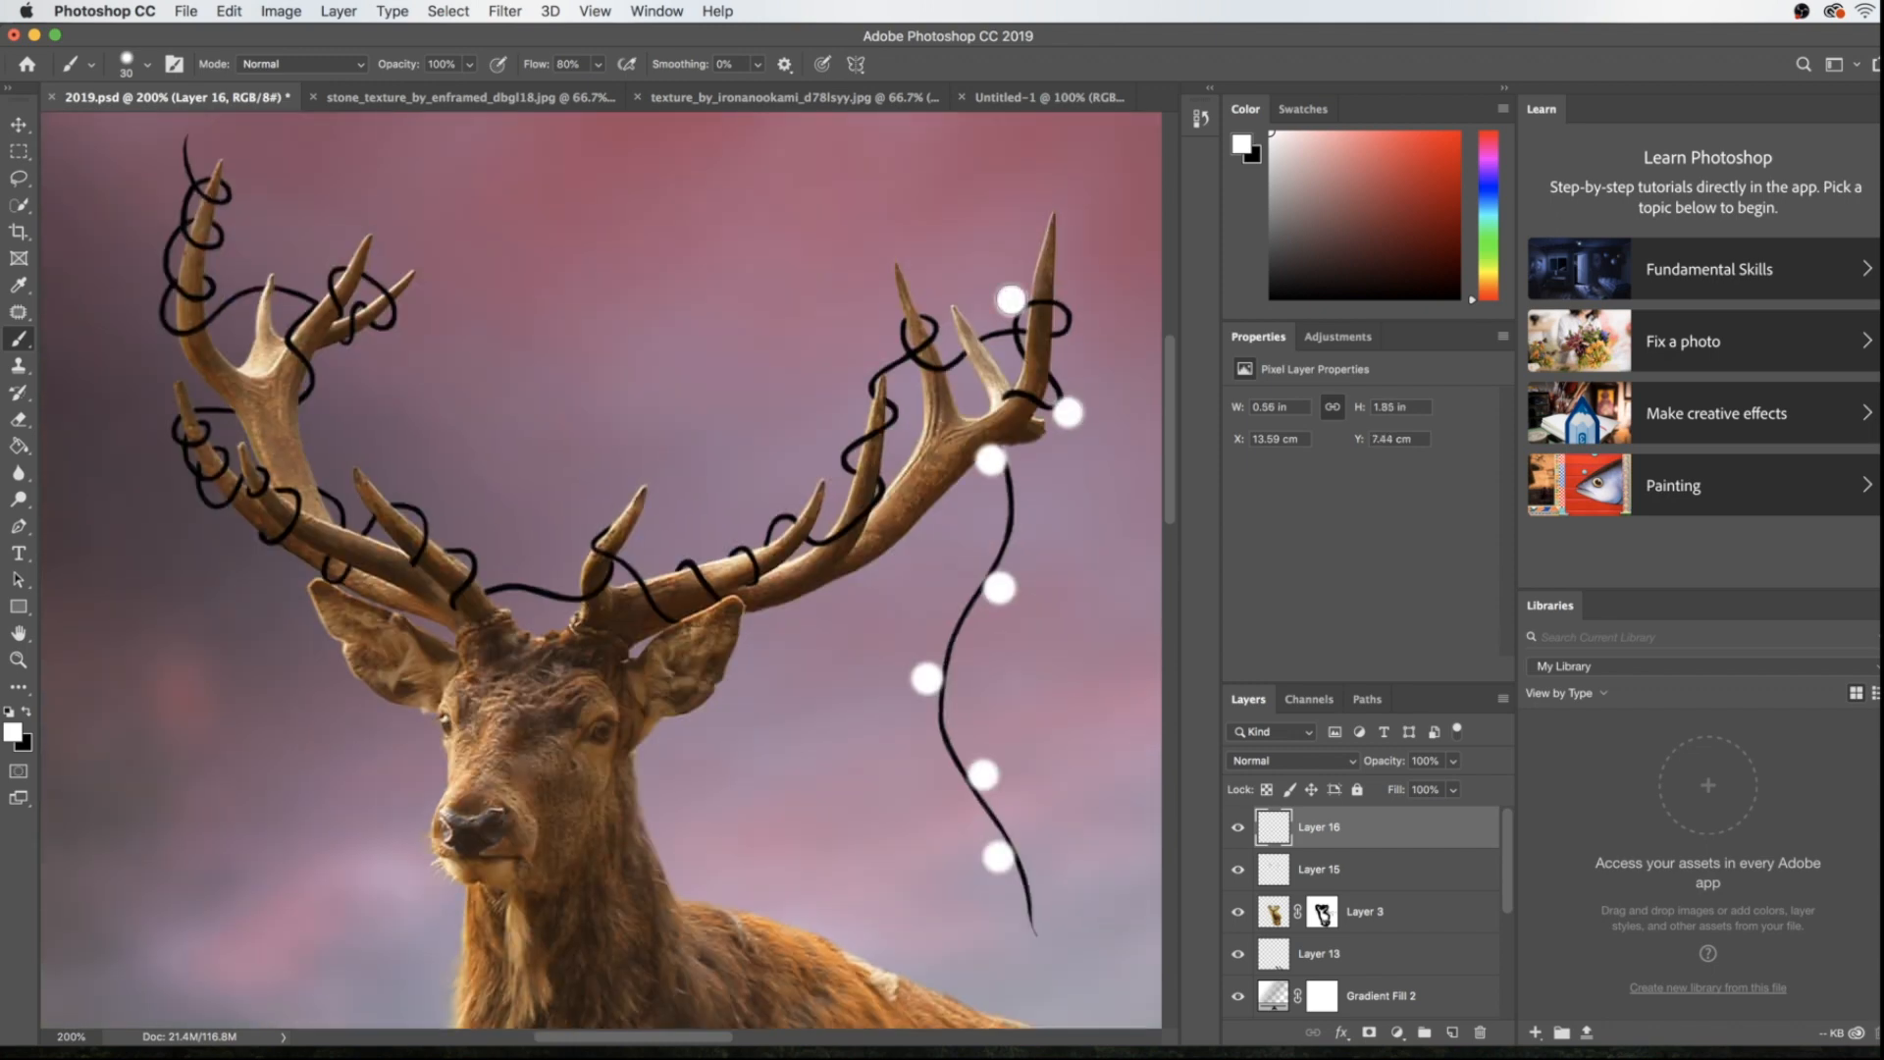
{"action": "left_click", "coordinate": [937, 381]}
{"action": "left_click", "coordinate": [858, 378]}
{"action": "left_click", "coordinate": [830, 453]}
{"action": "left_click", "coordinate": [829, 555]}
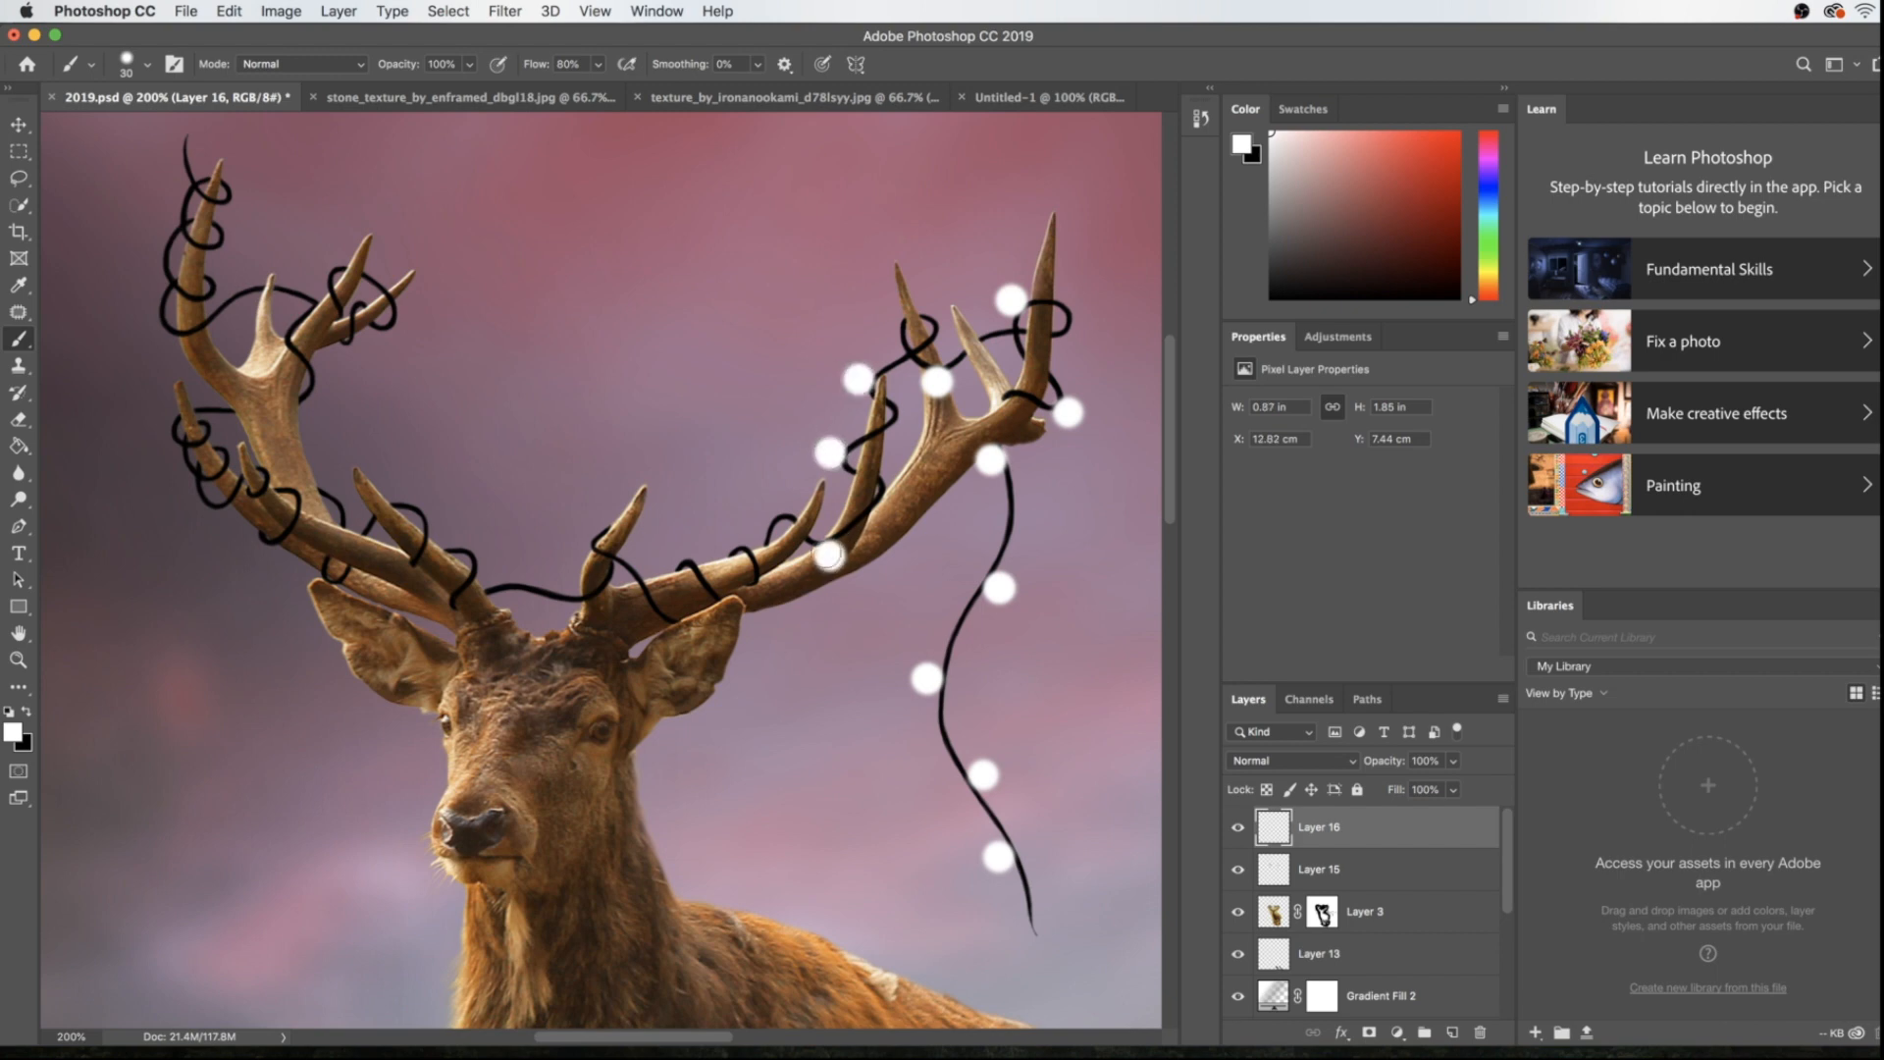
Place four white light dots along the string from the right antler's lower tines to the gap between the antlers
{"action": "left_click", "coordinate": [732, 534]}
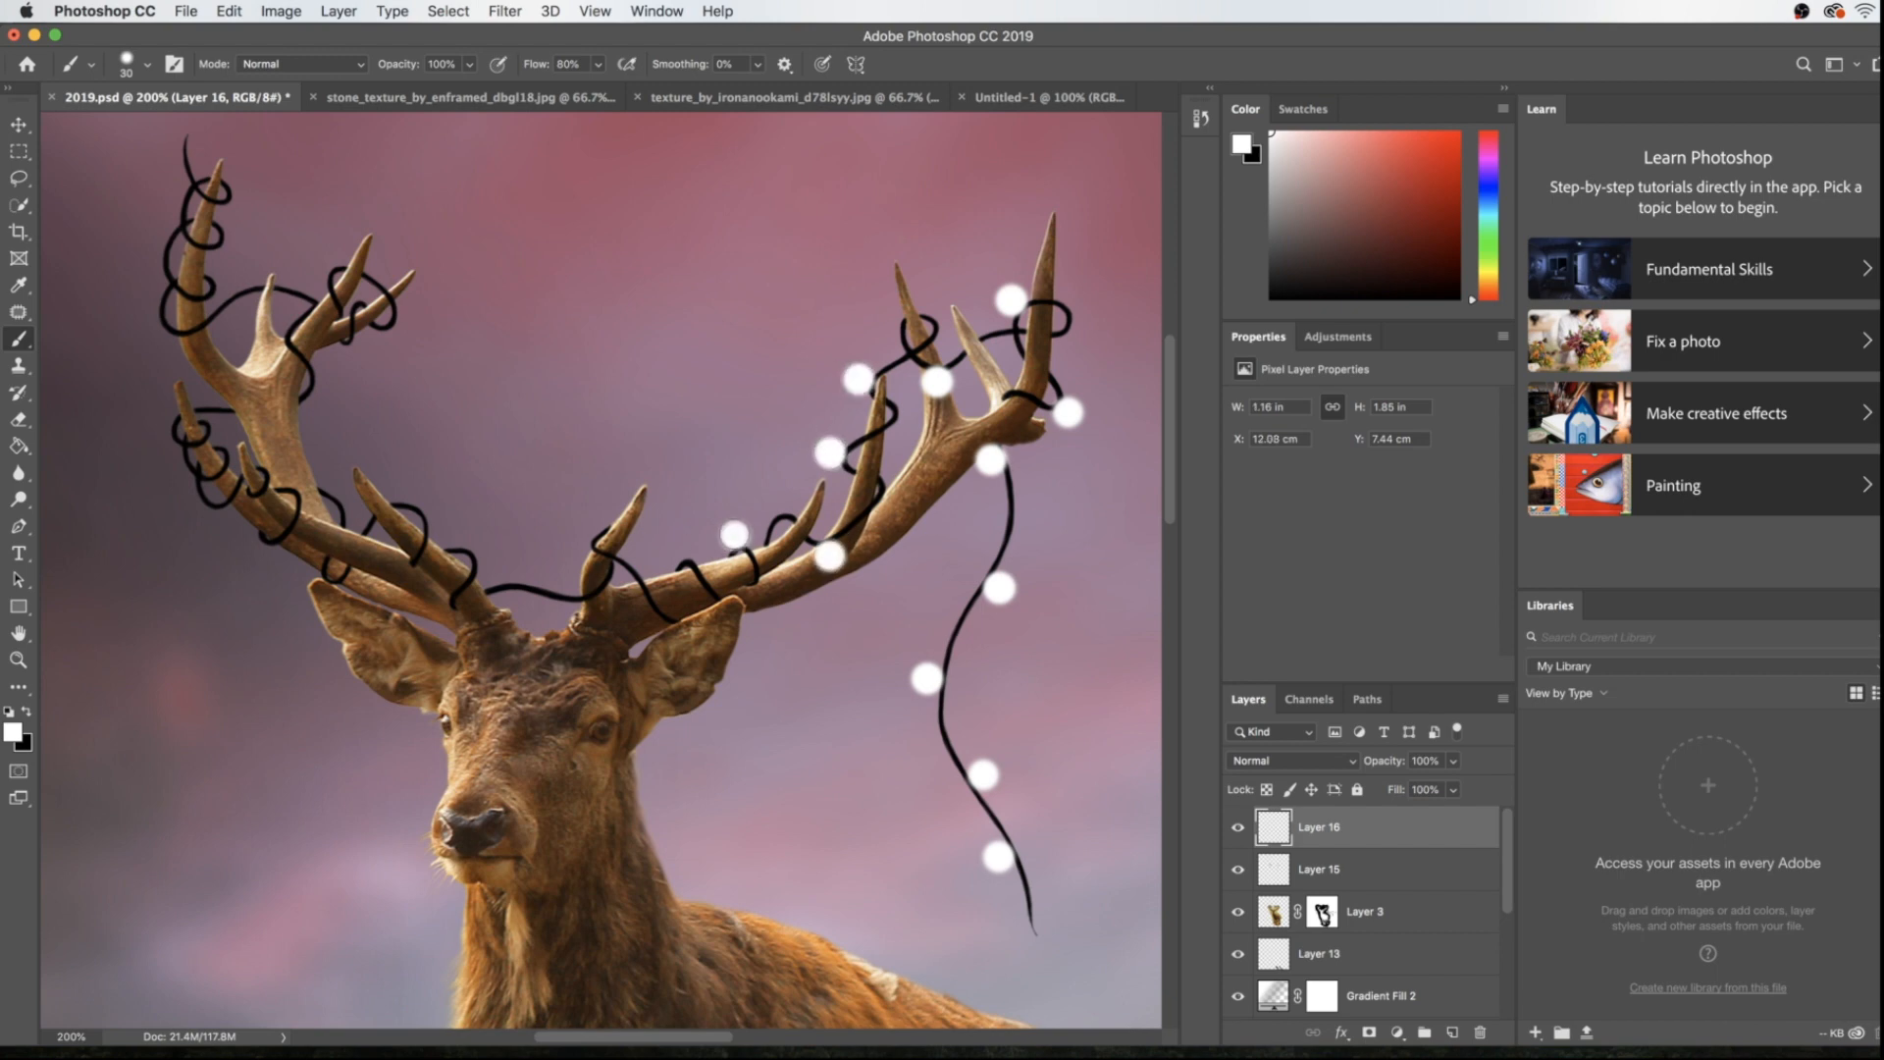
{"action": "left_click", "coordinate": [660, 582]}
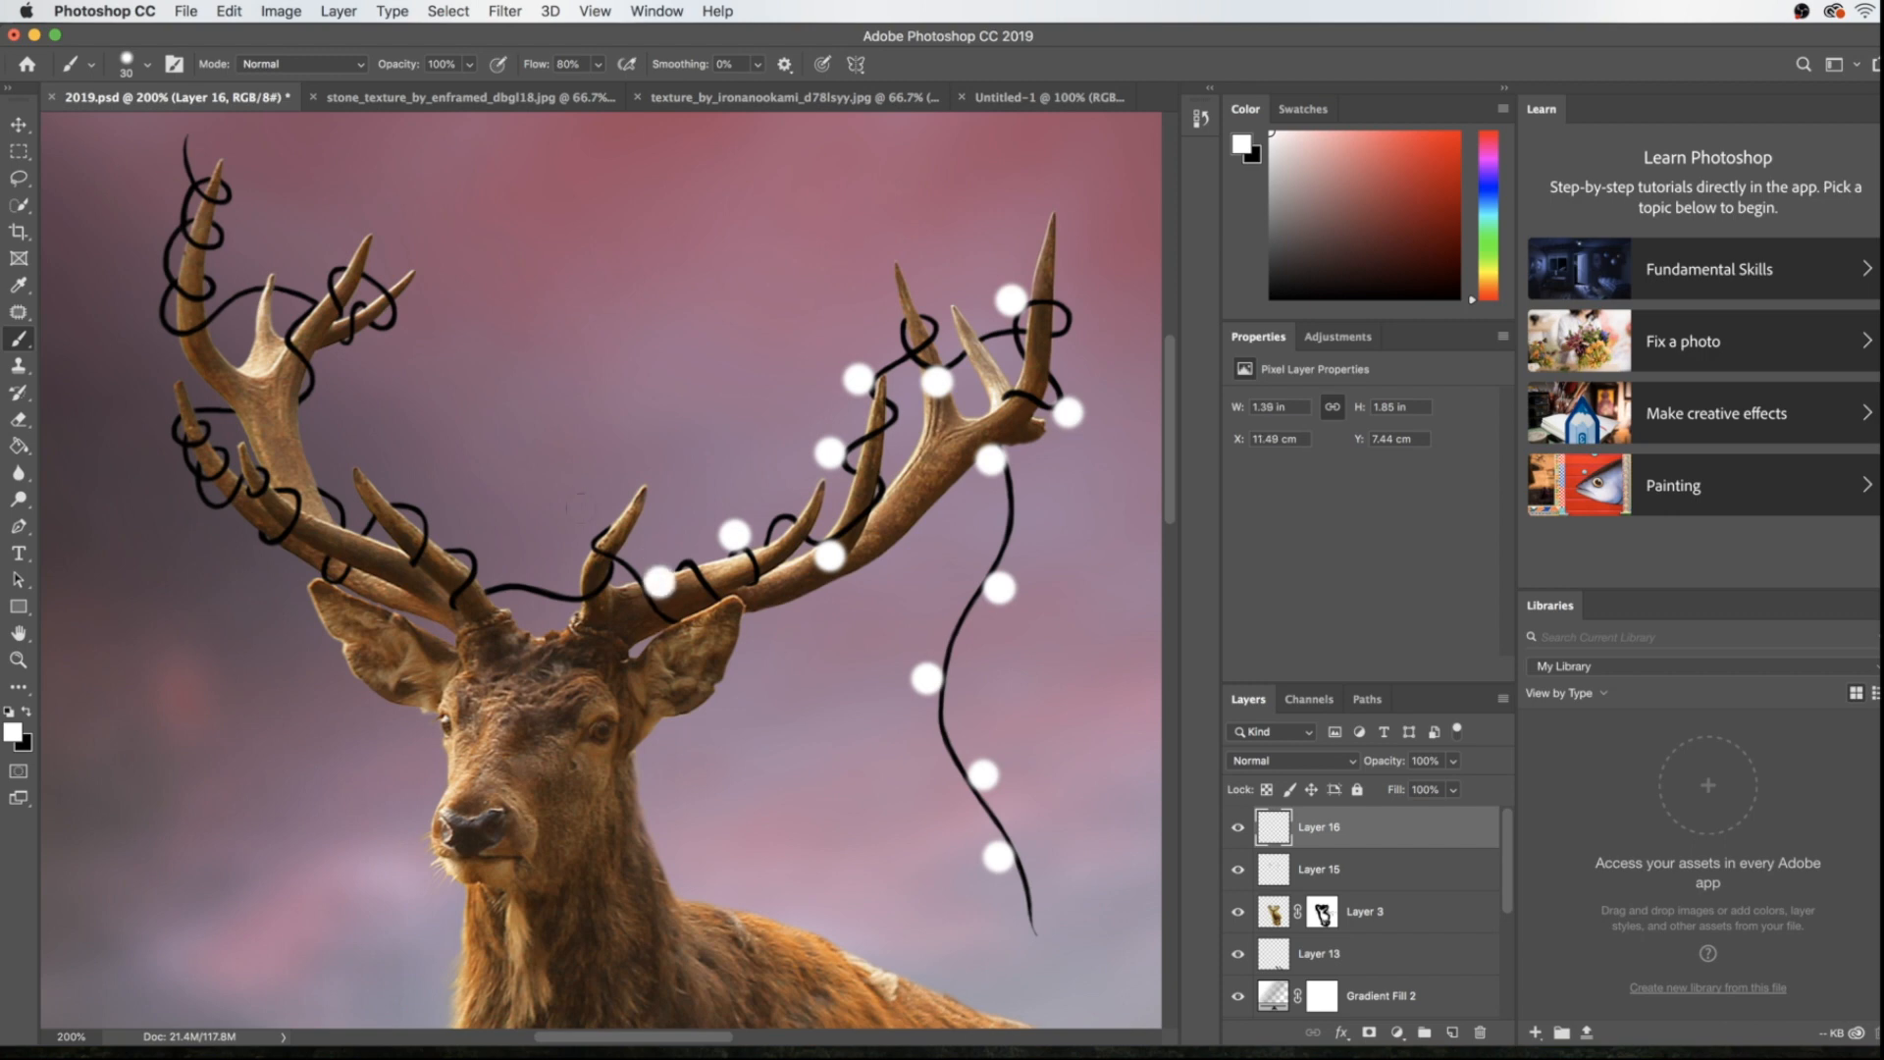
{"action": "left_click", "coordinate": [583, 533]}
{"action": "left_click", "coordinate": [507, 573]}
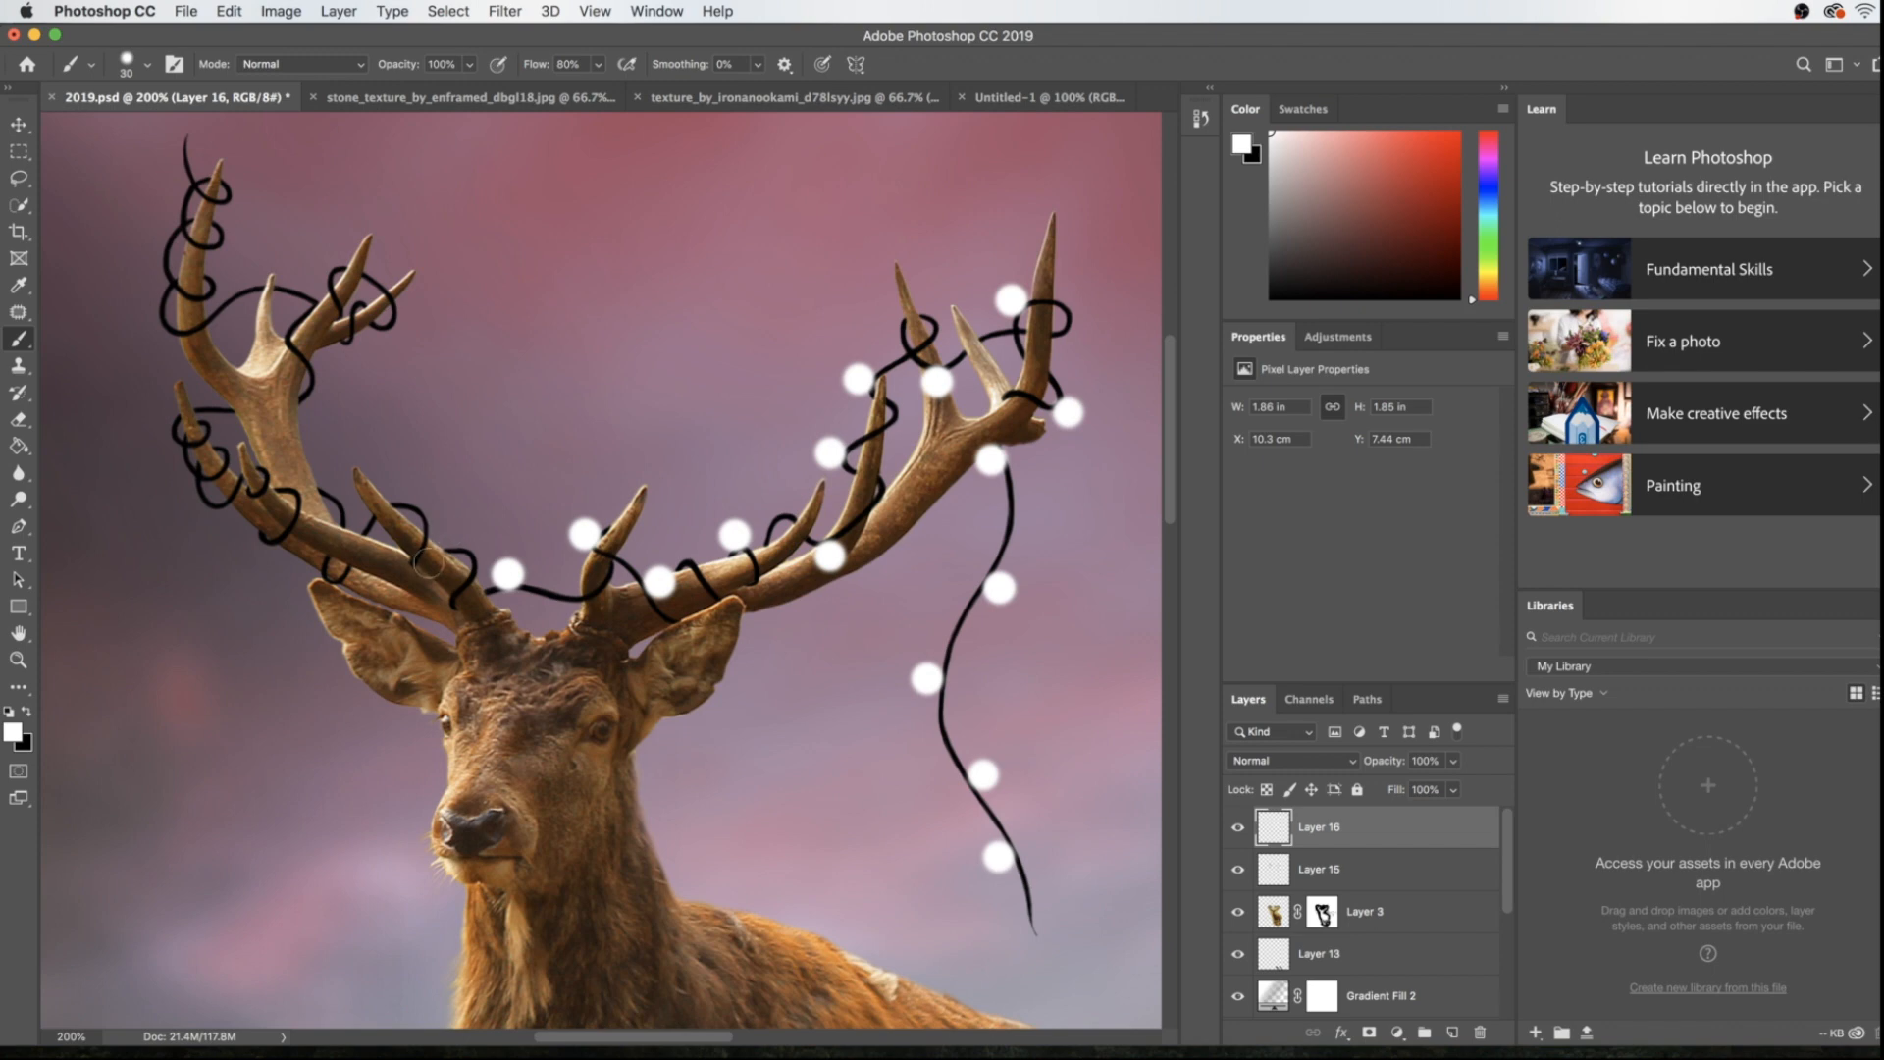
Place six white light dots along the string around the left antler's main beam and lower tines
{"action": "left_click", "coordinate": [401, 572]}
{"action": "left_click", "coordinate": [359, 518]}
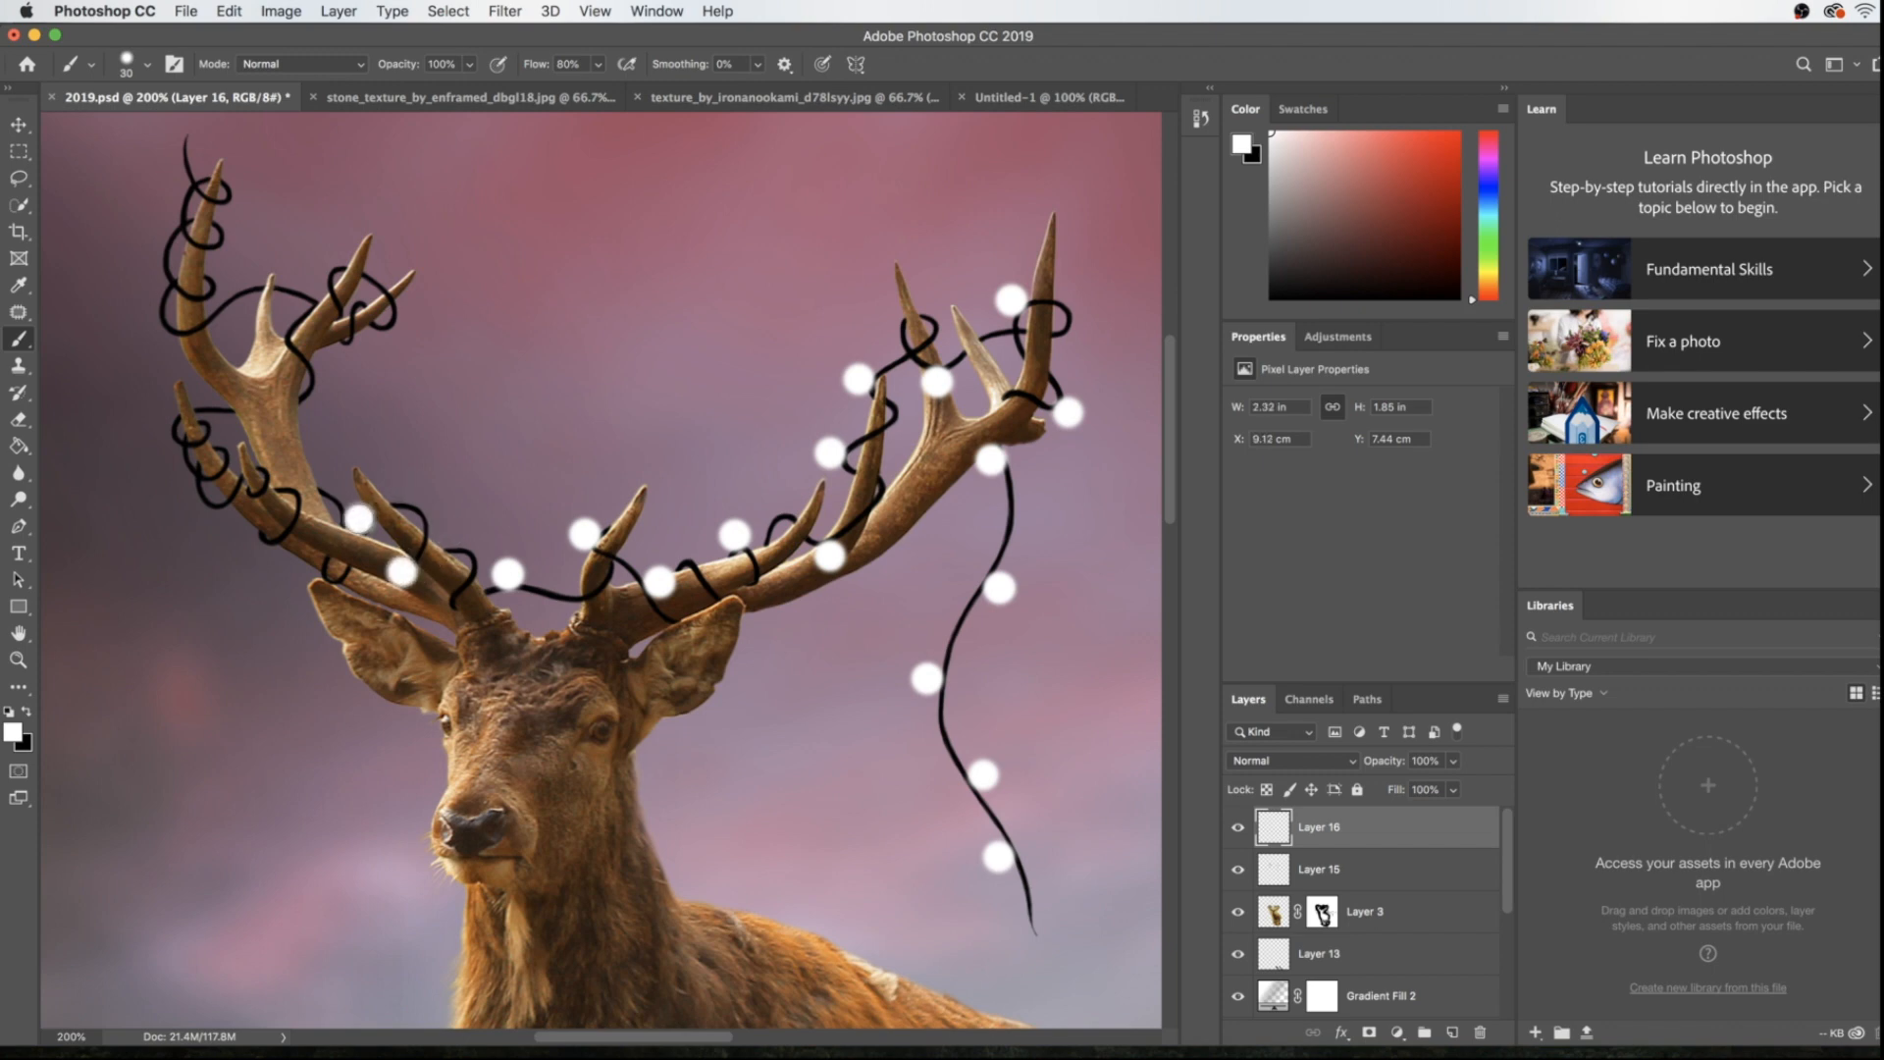
{"action": "left_click", "coordinate": [252, 551]}
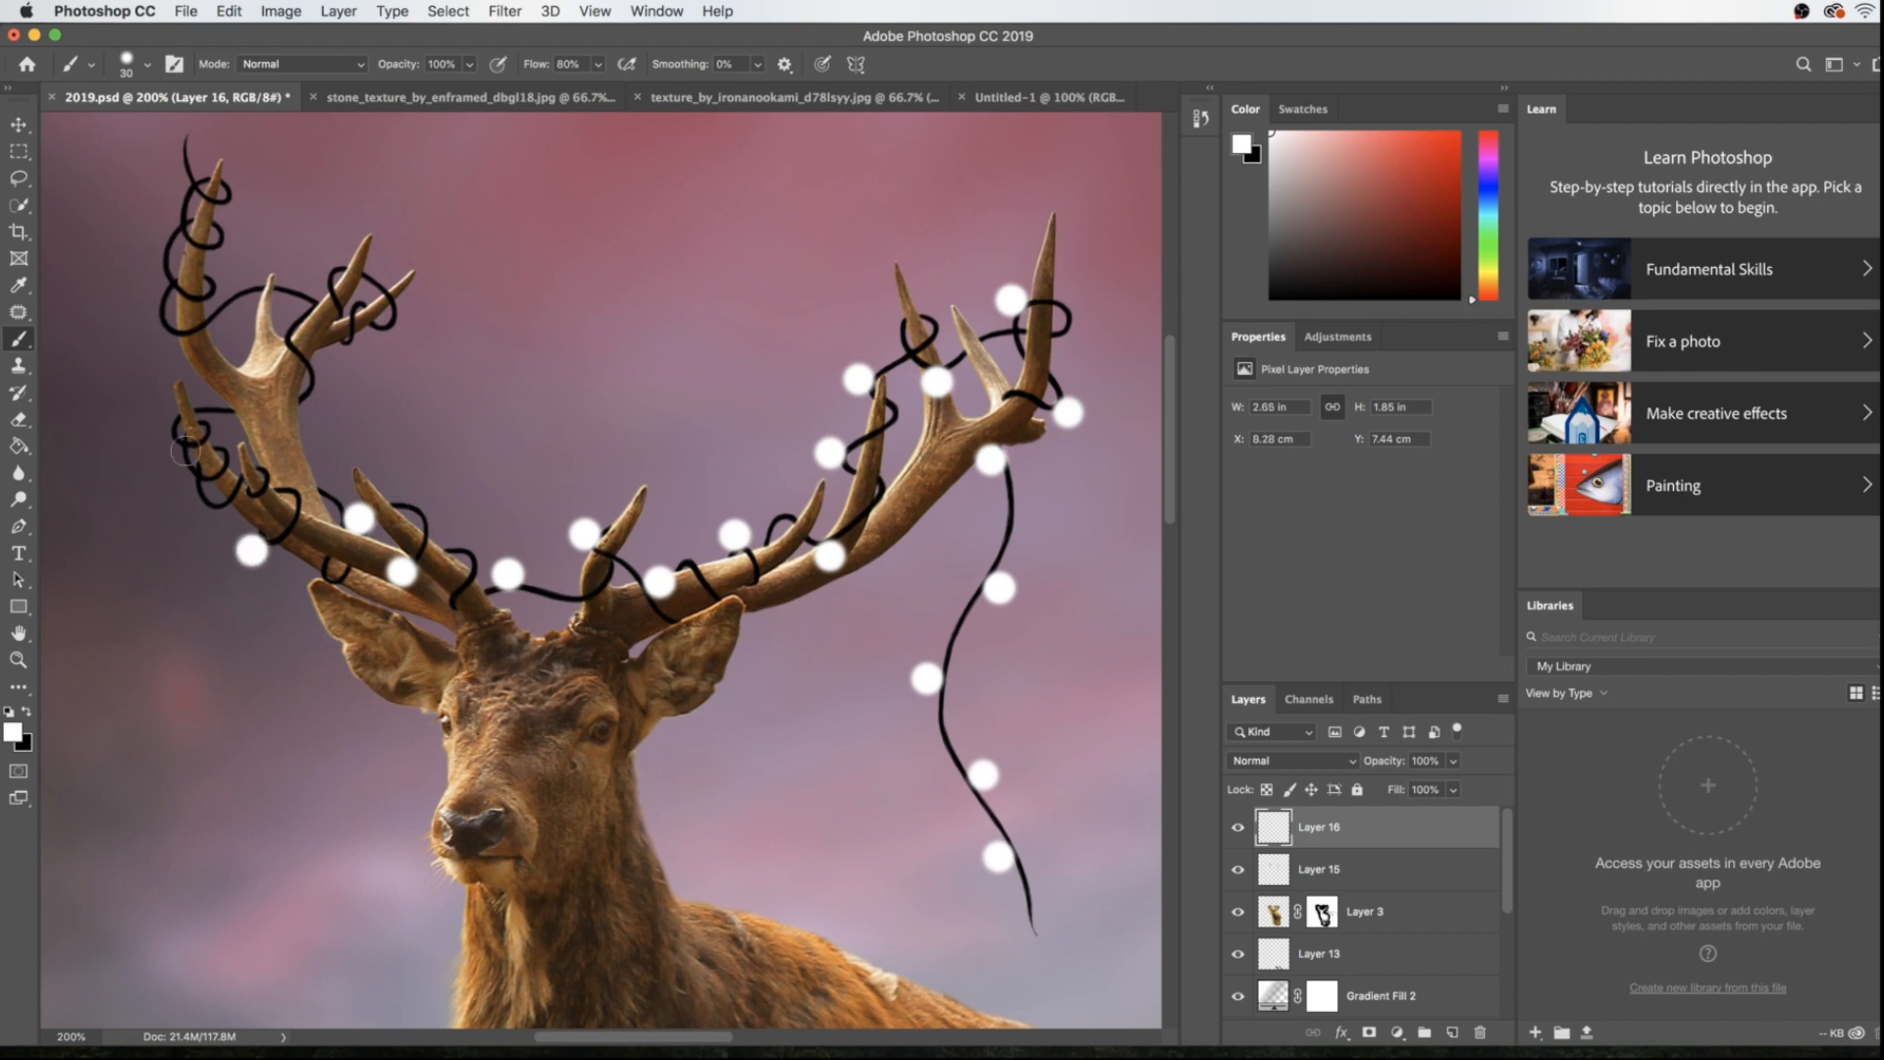
{"action": "left_click", "coordinate": [229, 437]}
{"action": "left_click", "coordinate": [157, 430]}
{"action": "left_click", "coordinate": [318, 404]}
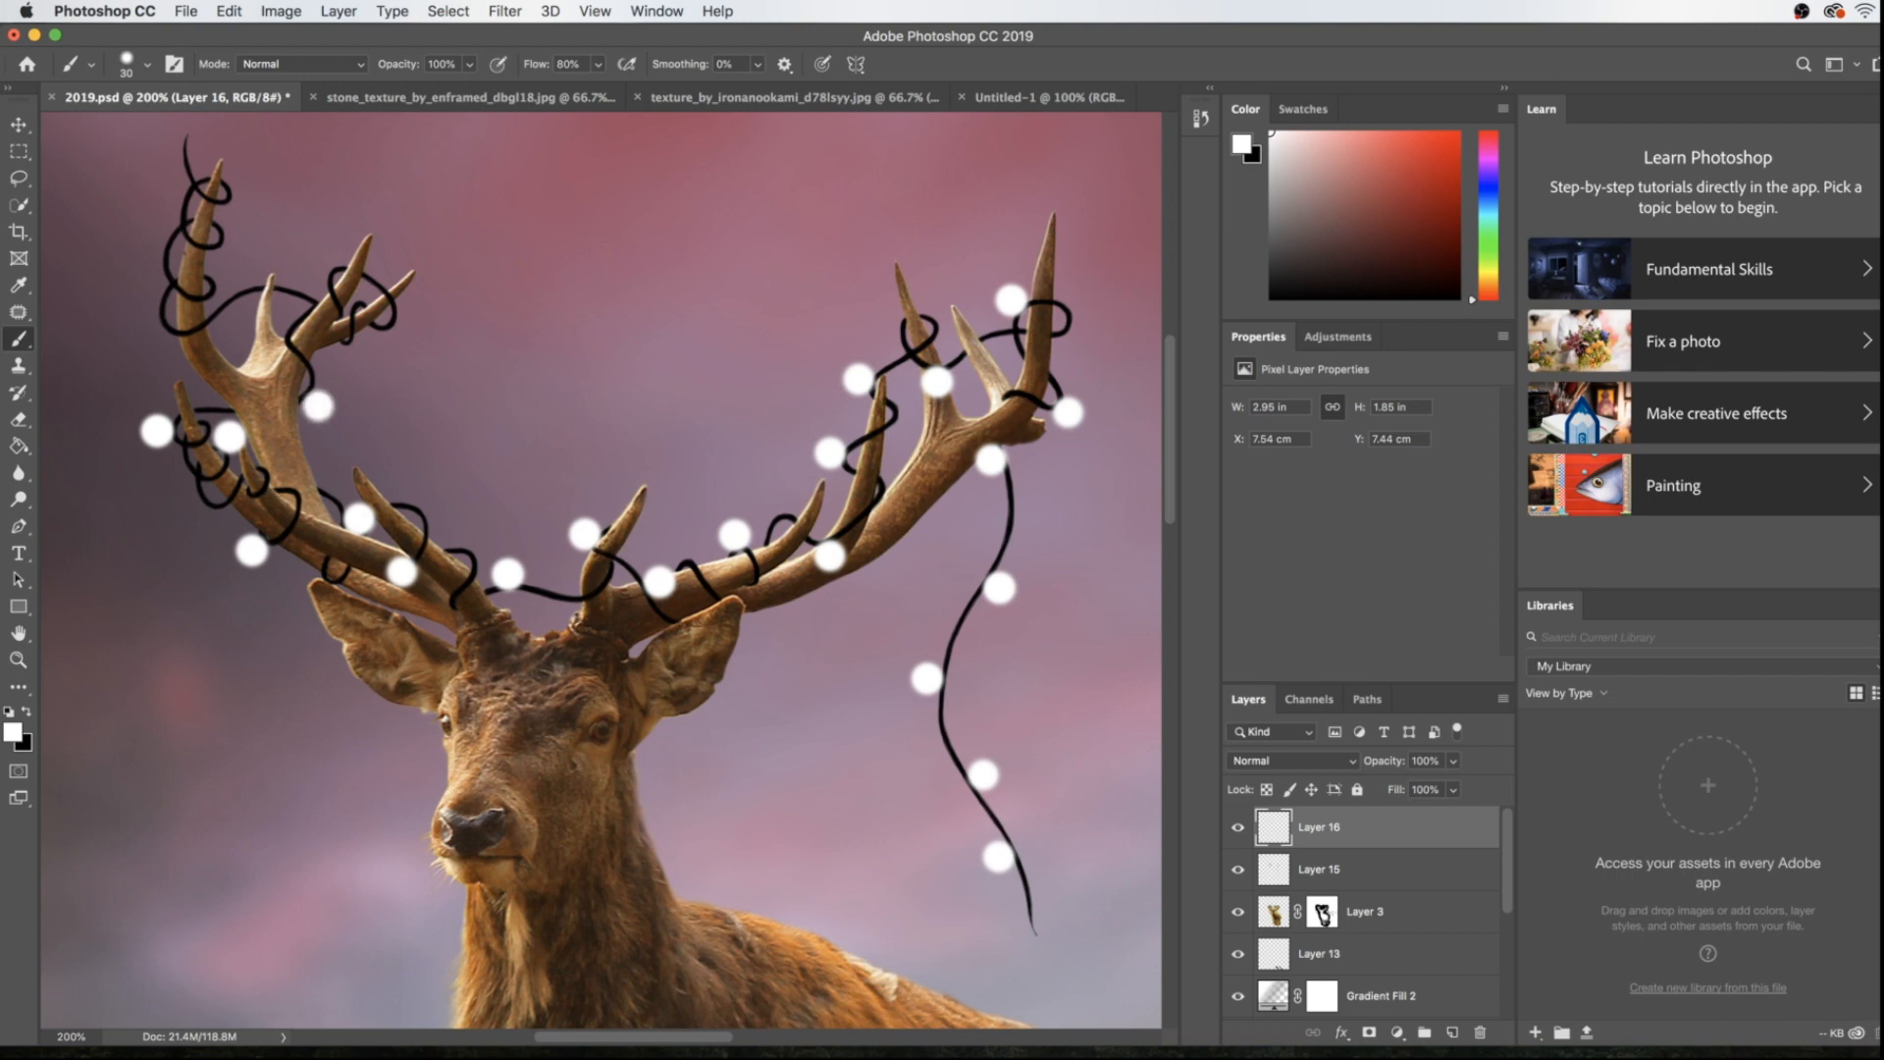
Place seven white light dots along the string around the left antler's upper tines, up to the highest tip
{"action": "left_click", "coordinate": [392, 337]}
{"action": "left_click", "coordinate": [324, 259]}
{"action": "left_click", "coordinate": [281, 304]}
{"action": "left_click", "coordinate": [171, 344]}
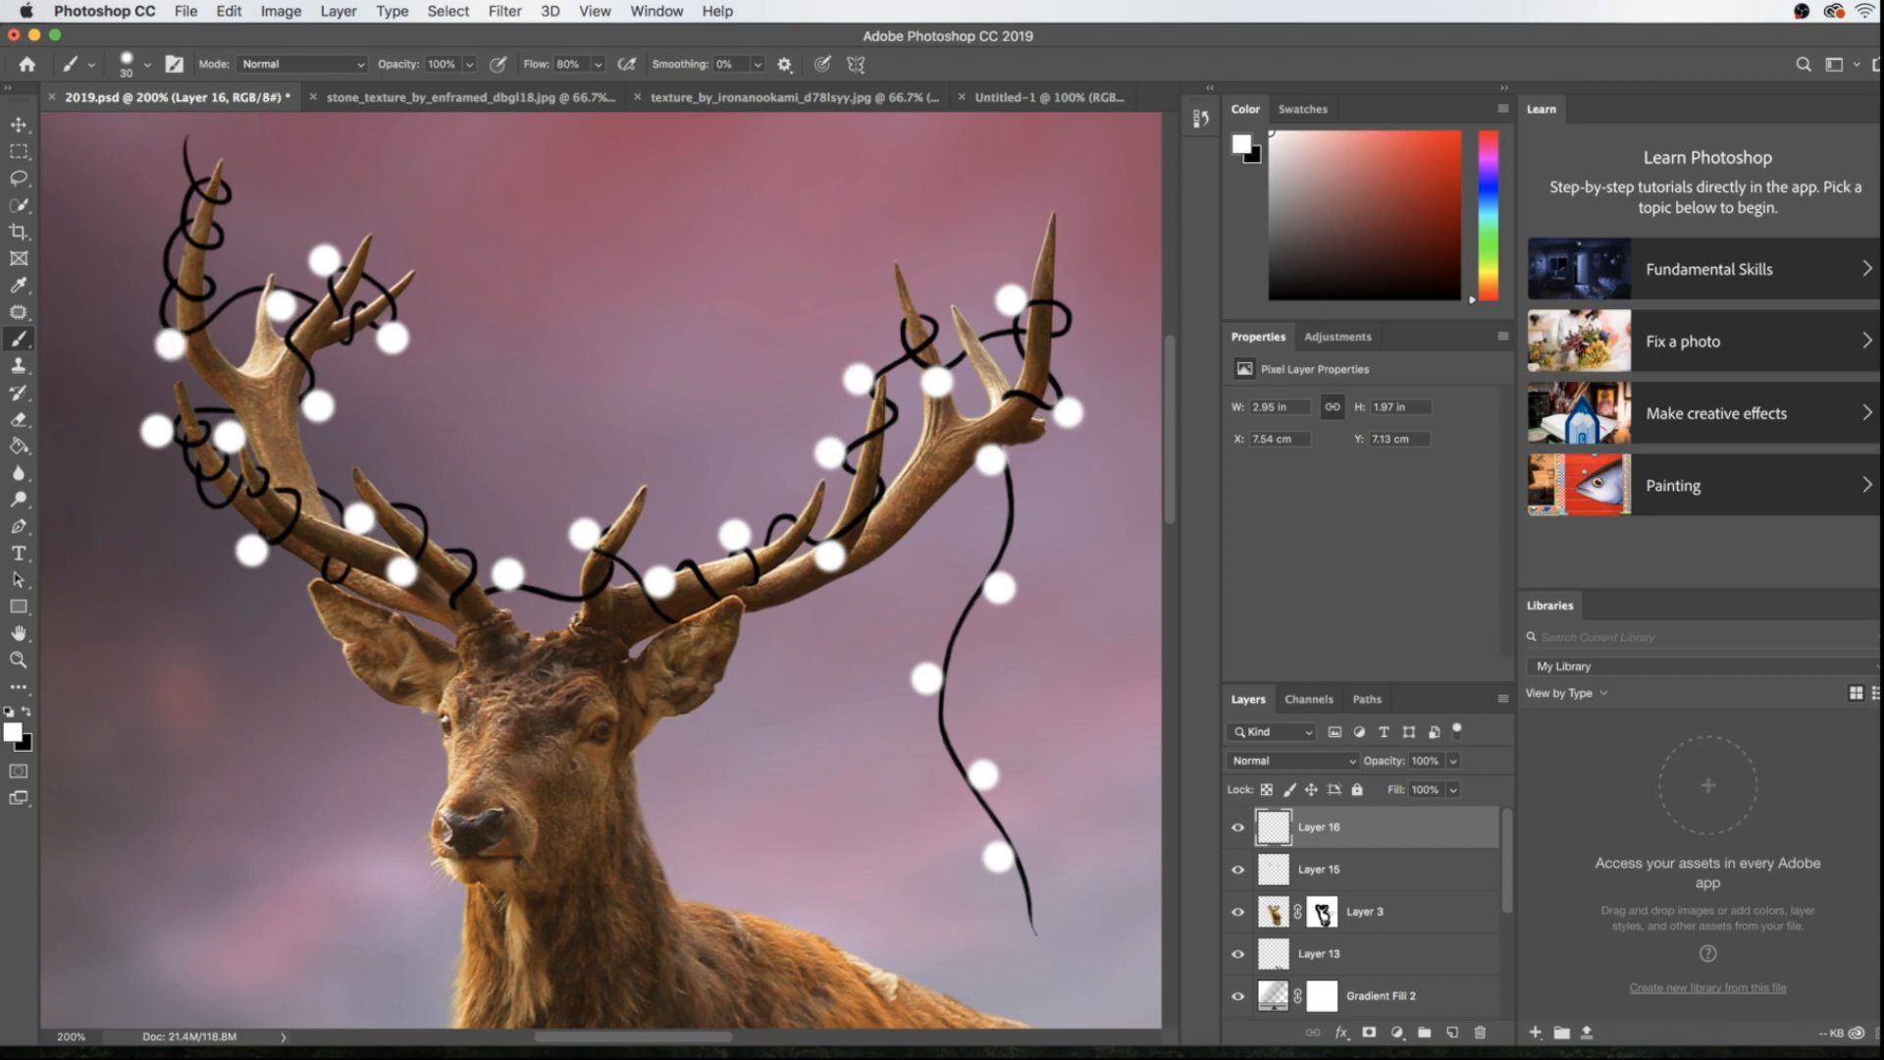
{"action": "left_click", "coordinate": [224, 272]}
{"action": "left_click", "coordinate": [157, 231]}
{"action": "left_click", "coordinate": [234, 174]}
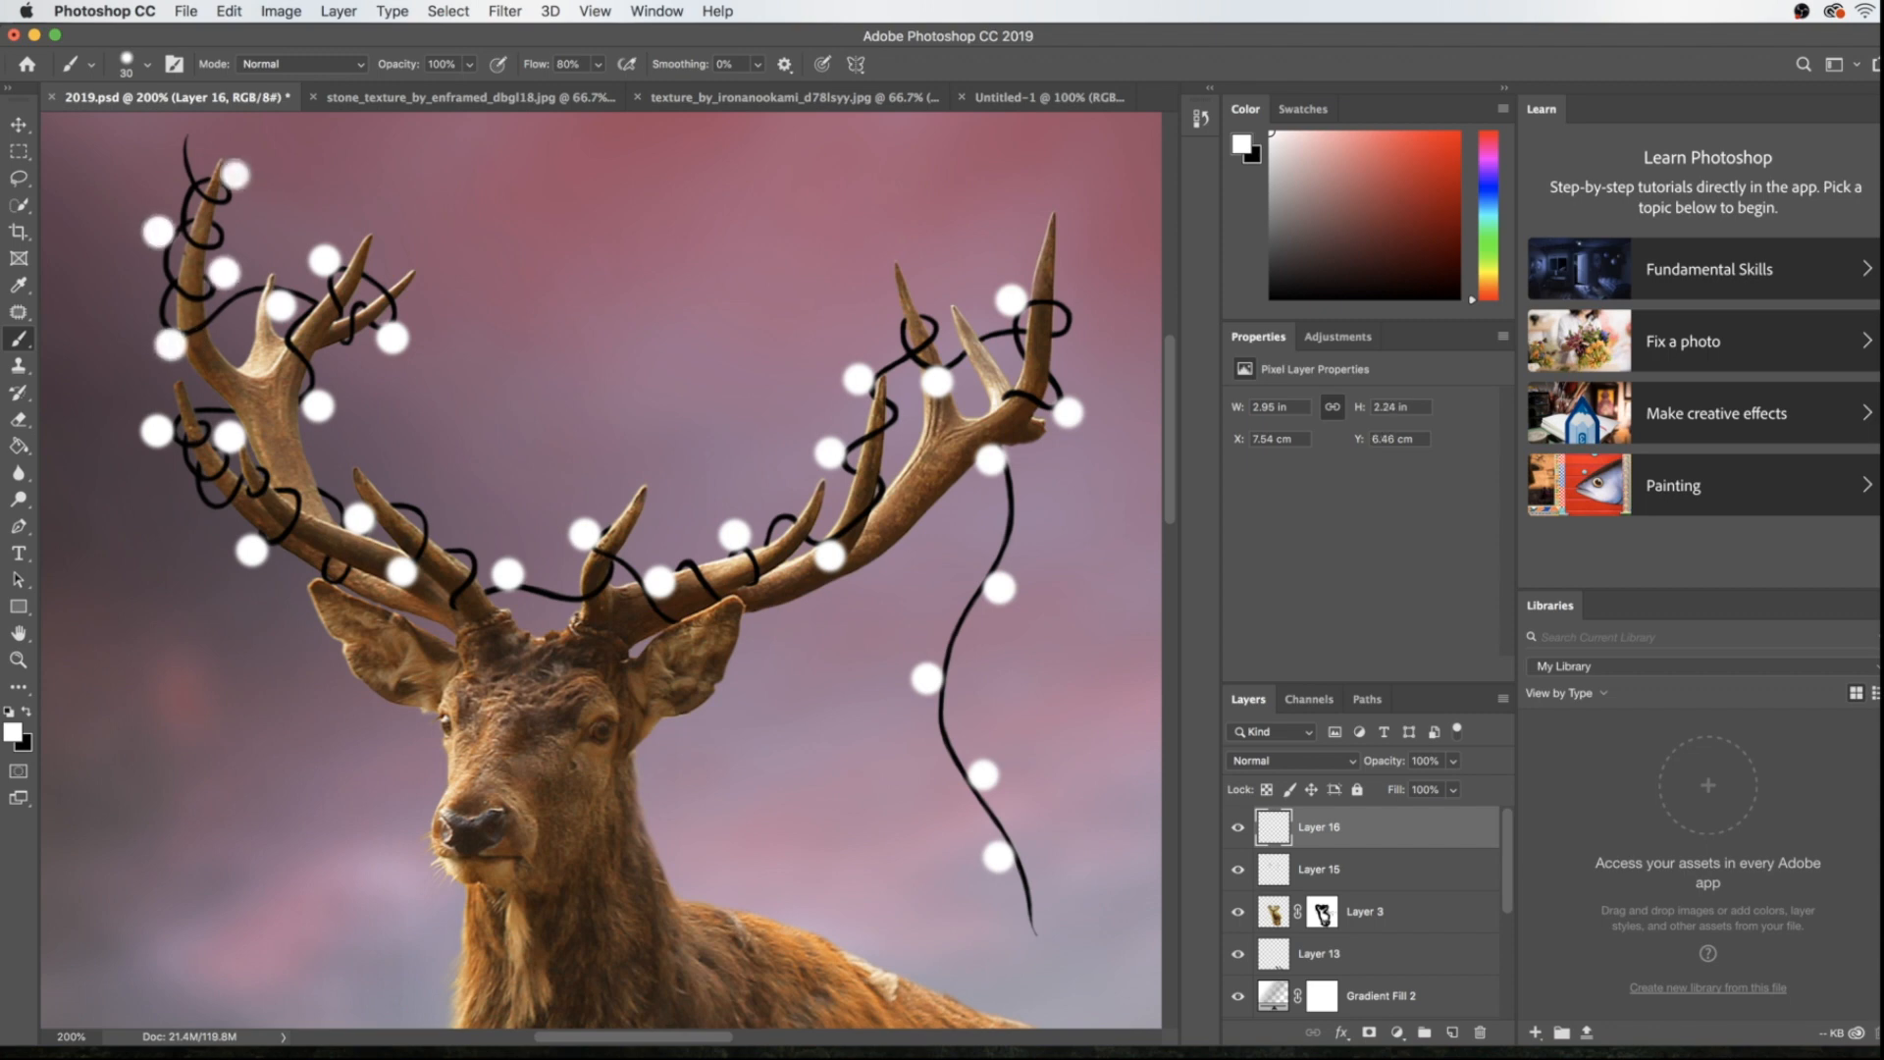
Configure the brush as a soft round at 125 px, 0% hardness and 30% opacity
{"action": "key", "text": "super+minus"}
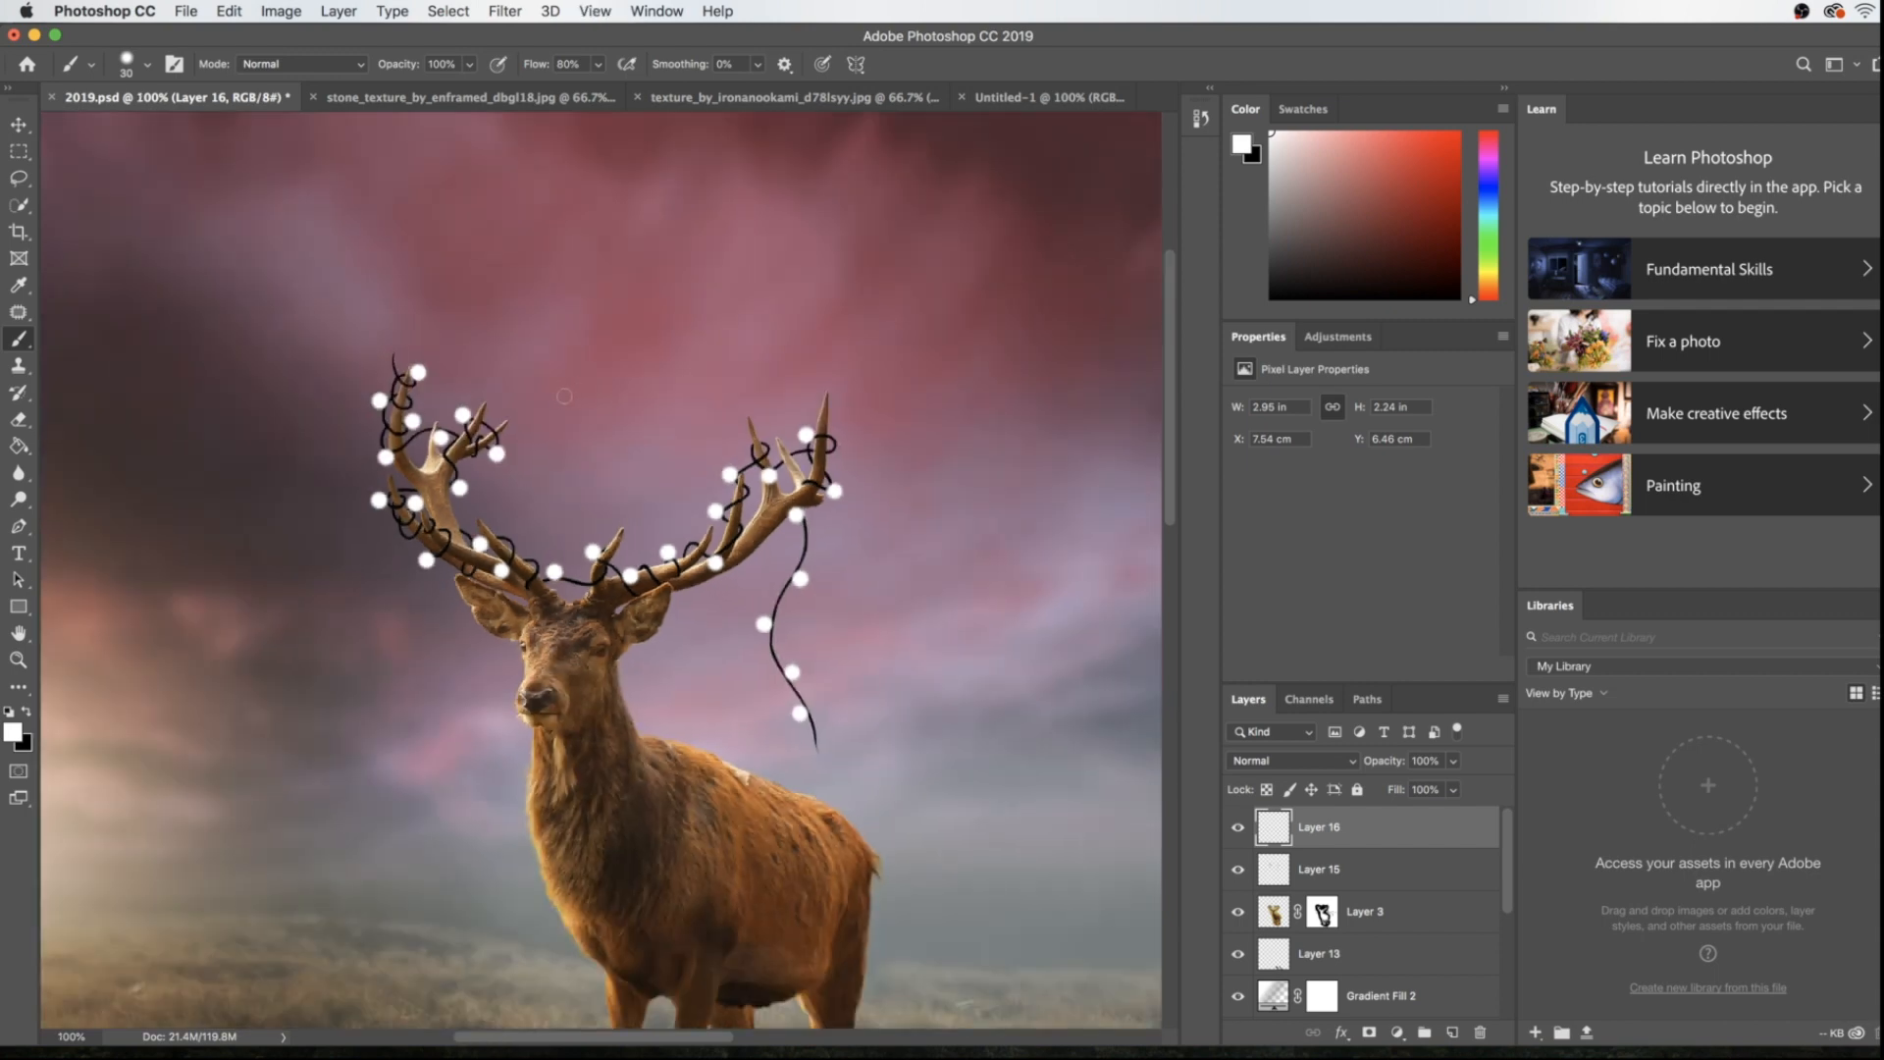
{"action": "key", "text": "bracketright"}
{"action": "key", "text": "bracketright"}
{"action": "key", "text": "bracketright"}
{"action": "key", "text": "bracketright"}
{"action": "key", "text": "bracketright"}
{"action": "key", "text": "bracketright"}
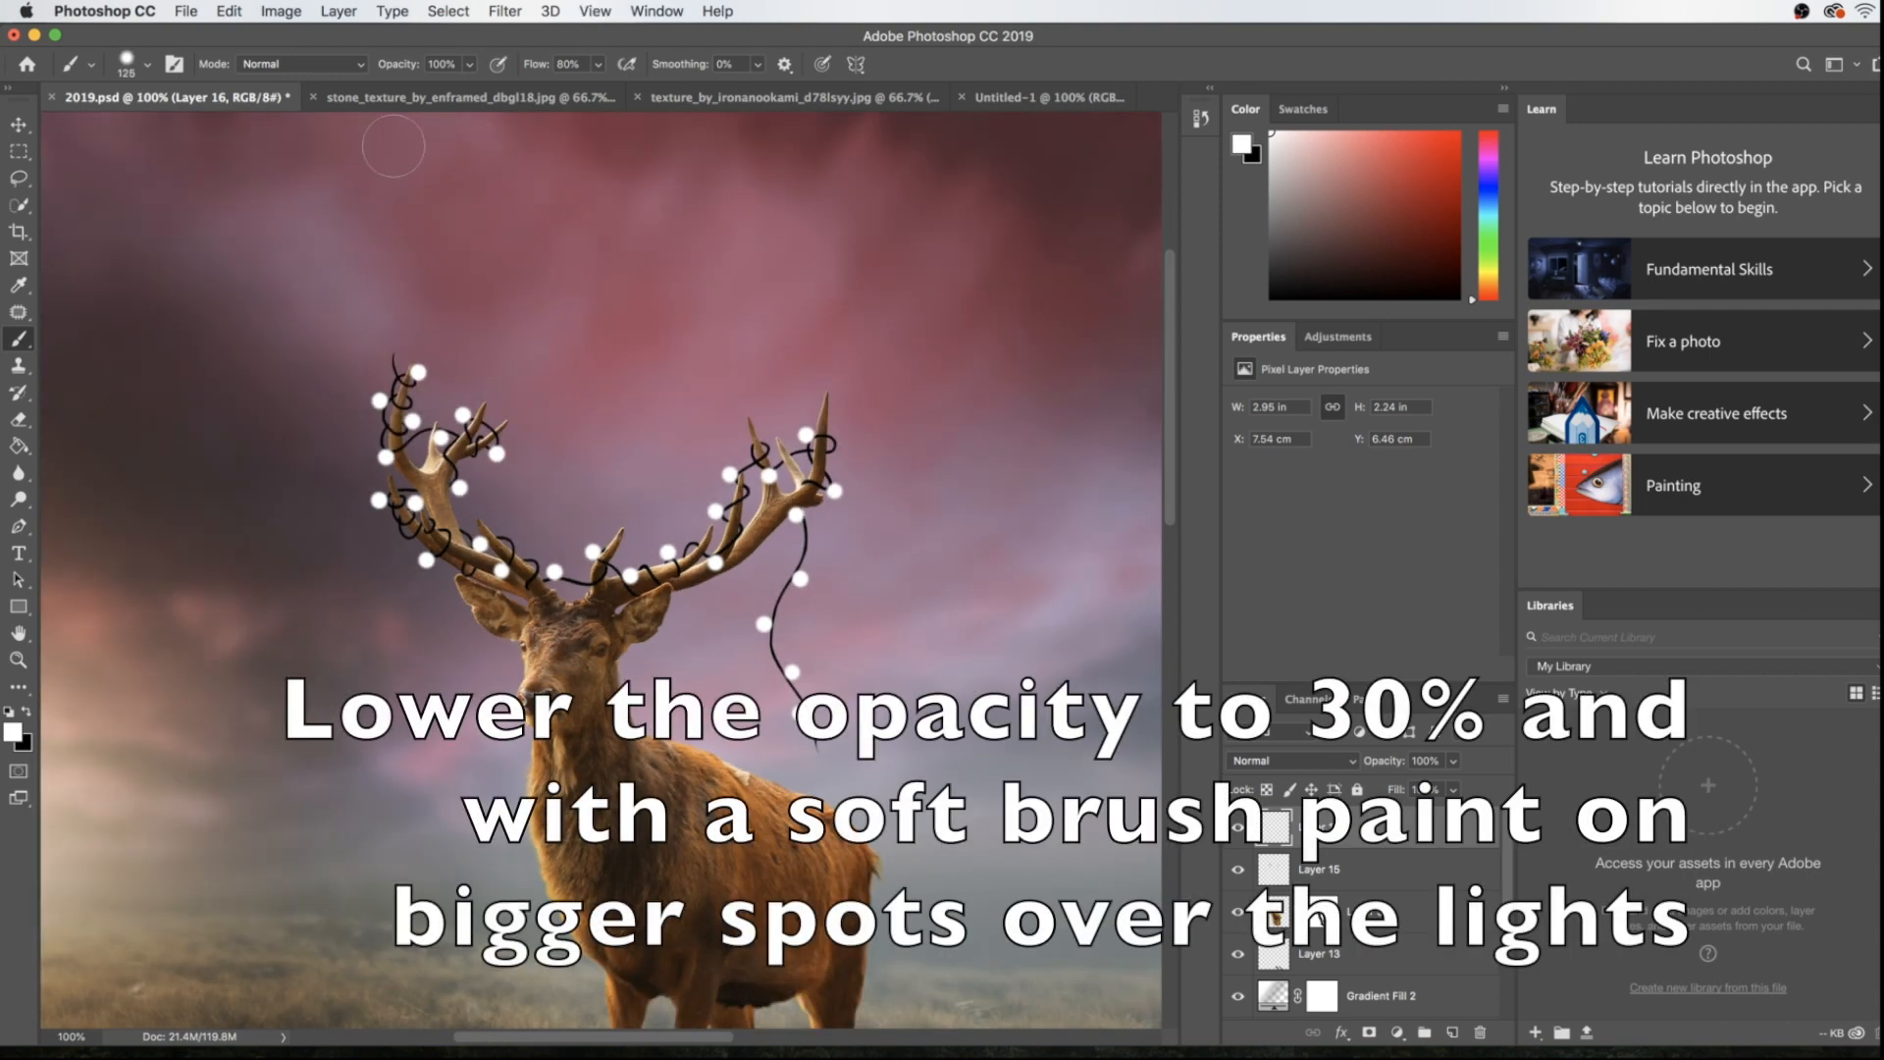
{"action": "left_click_drag", "start_coordinate": [408, 69], "coordinate": [333, 68]}
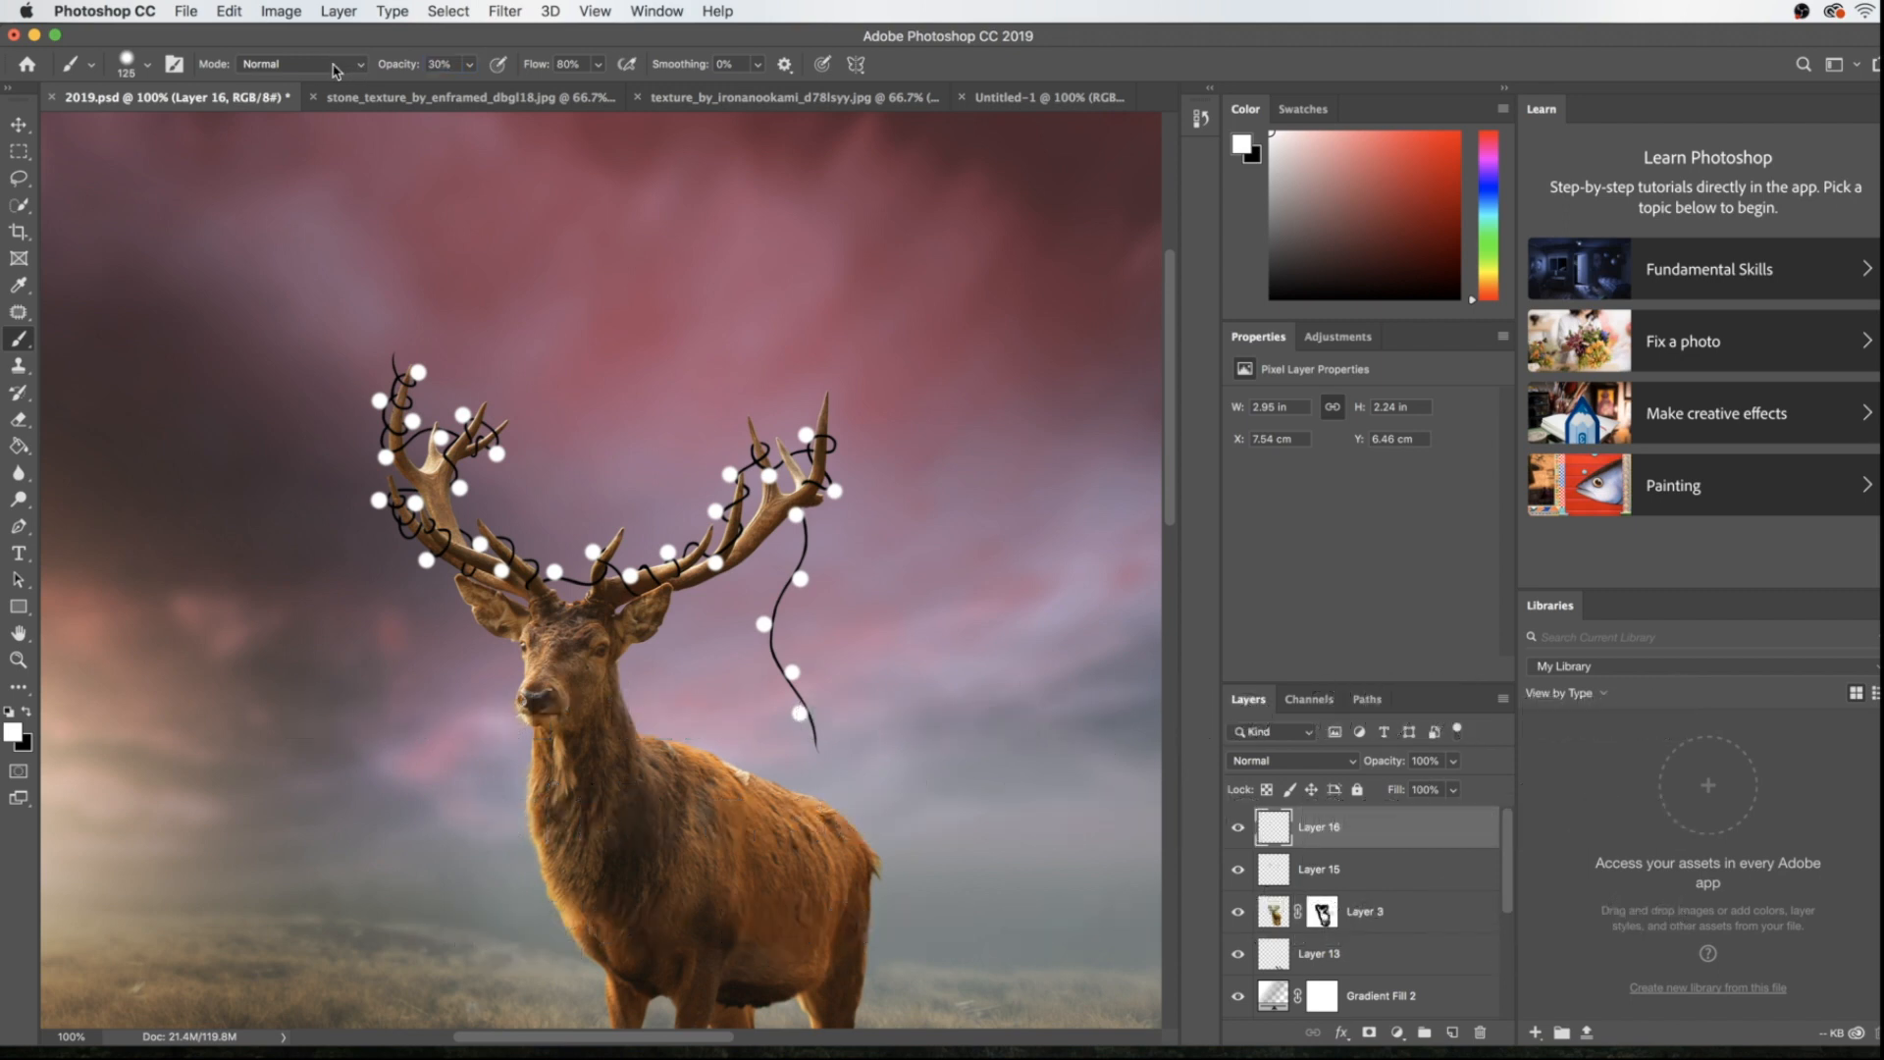
{"action": "left_click", "coordinate": [146, 70]}
{"action": "left_click_drag", "start_coordinate": [175, 175], "coordinate": [107, 175]}
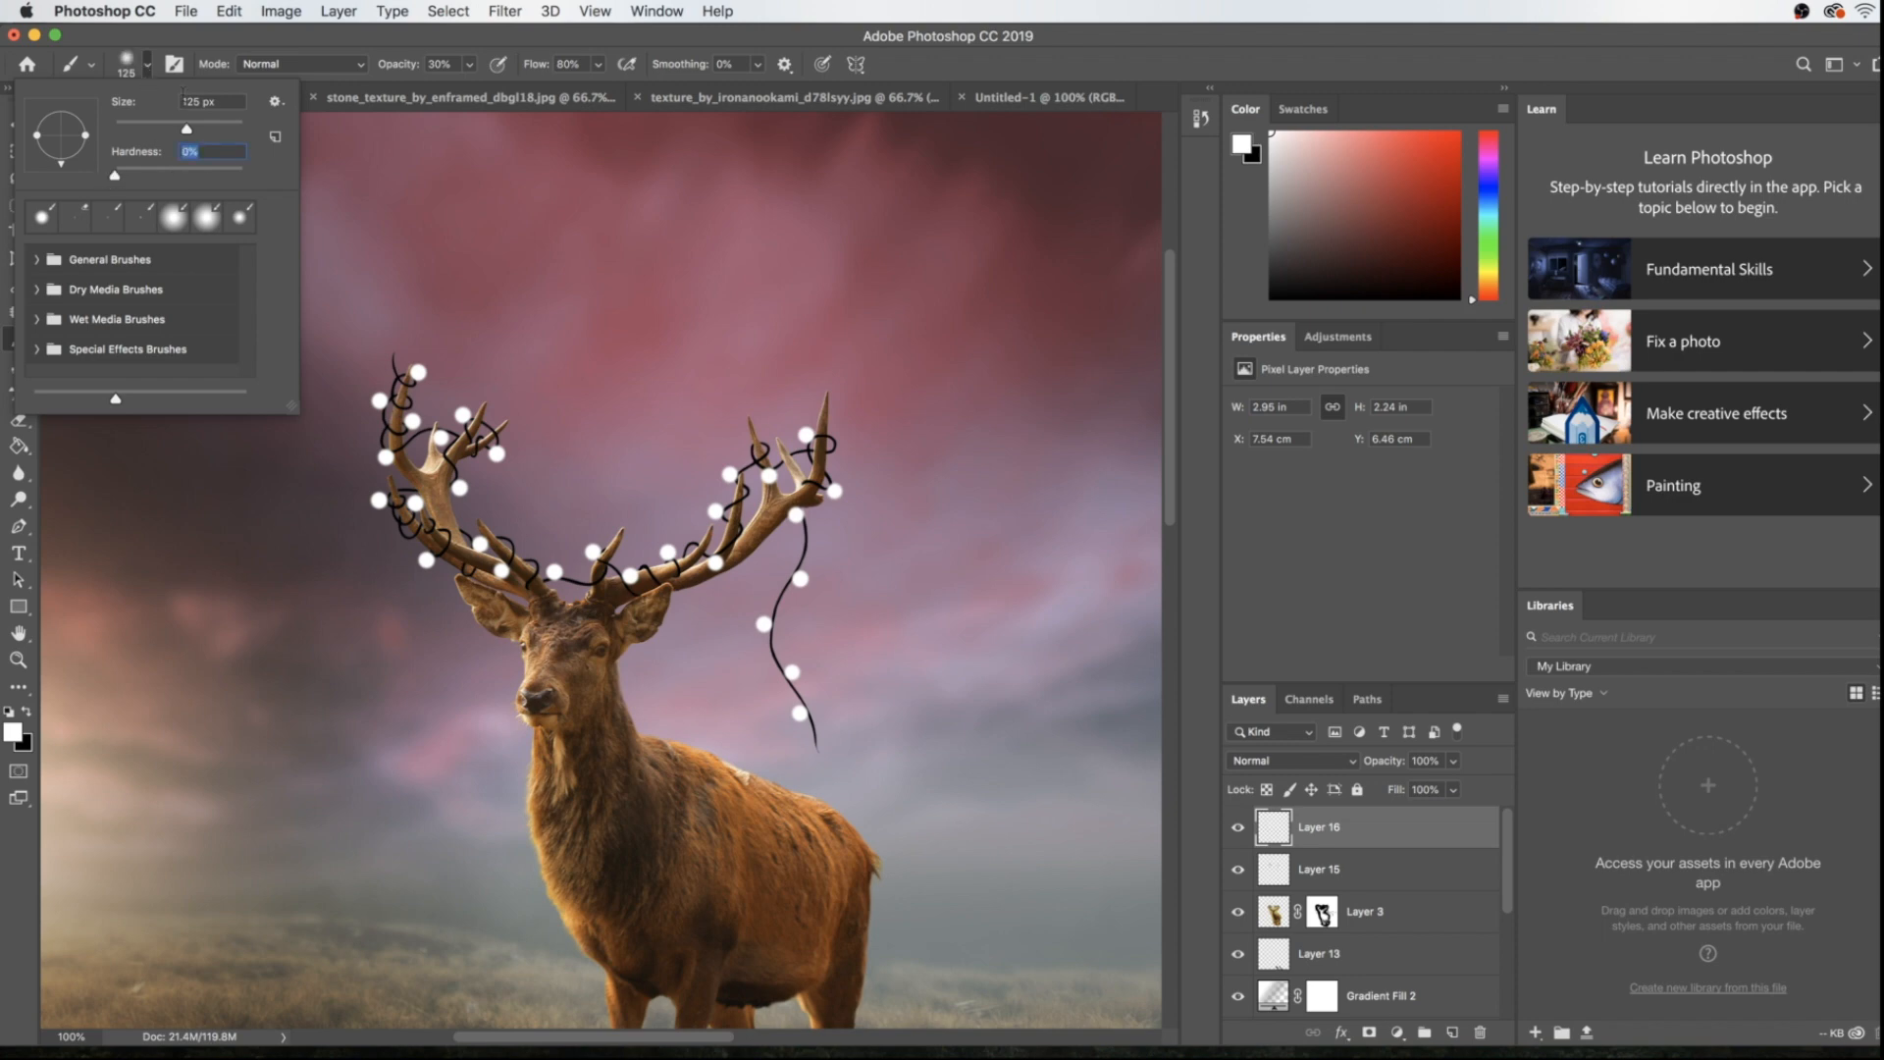
{"action": "left_click", "coordinate": [463, 43]}
Dab soft 125 px glows over the lights on the left antler's upper and outer tines
{"action": "left_click", "coordinate": [417, 369]}
{"action": "left_click", "coordinate": [380, 398]}
{"action": "left_click", "coordinate": [411, 421]}
{"action": "left_click", "coordinate": [384, 456]}
{"action": "left_click", "coordinate": [375, 503]}
{"action": "left_click", "coordinate": [415, 503]}
{"action": "left_click", "coordinate": [459, 489]}
{"action": "left_click", "coordinate": [444, 441]}
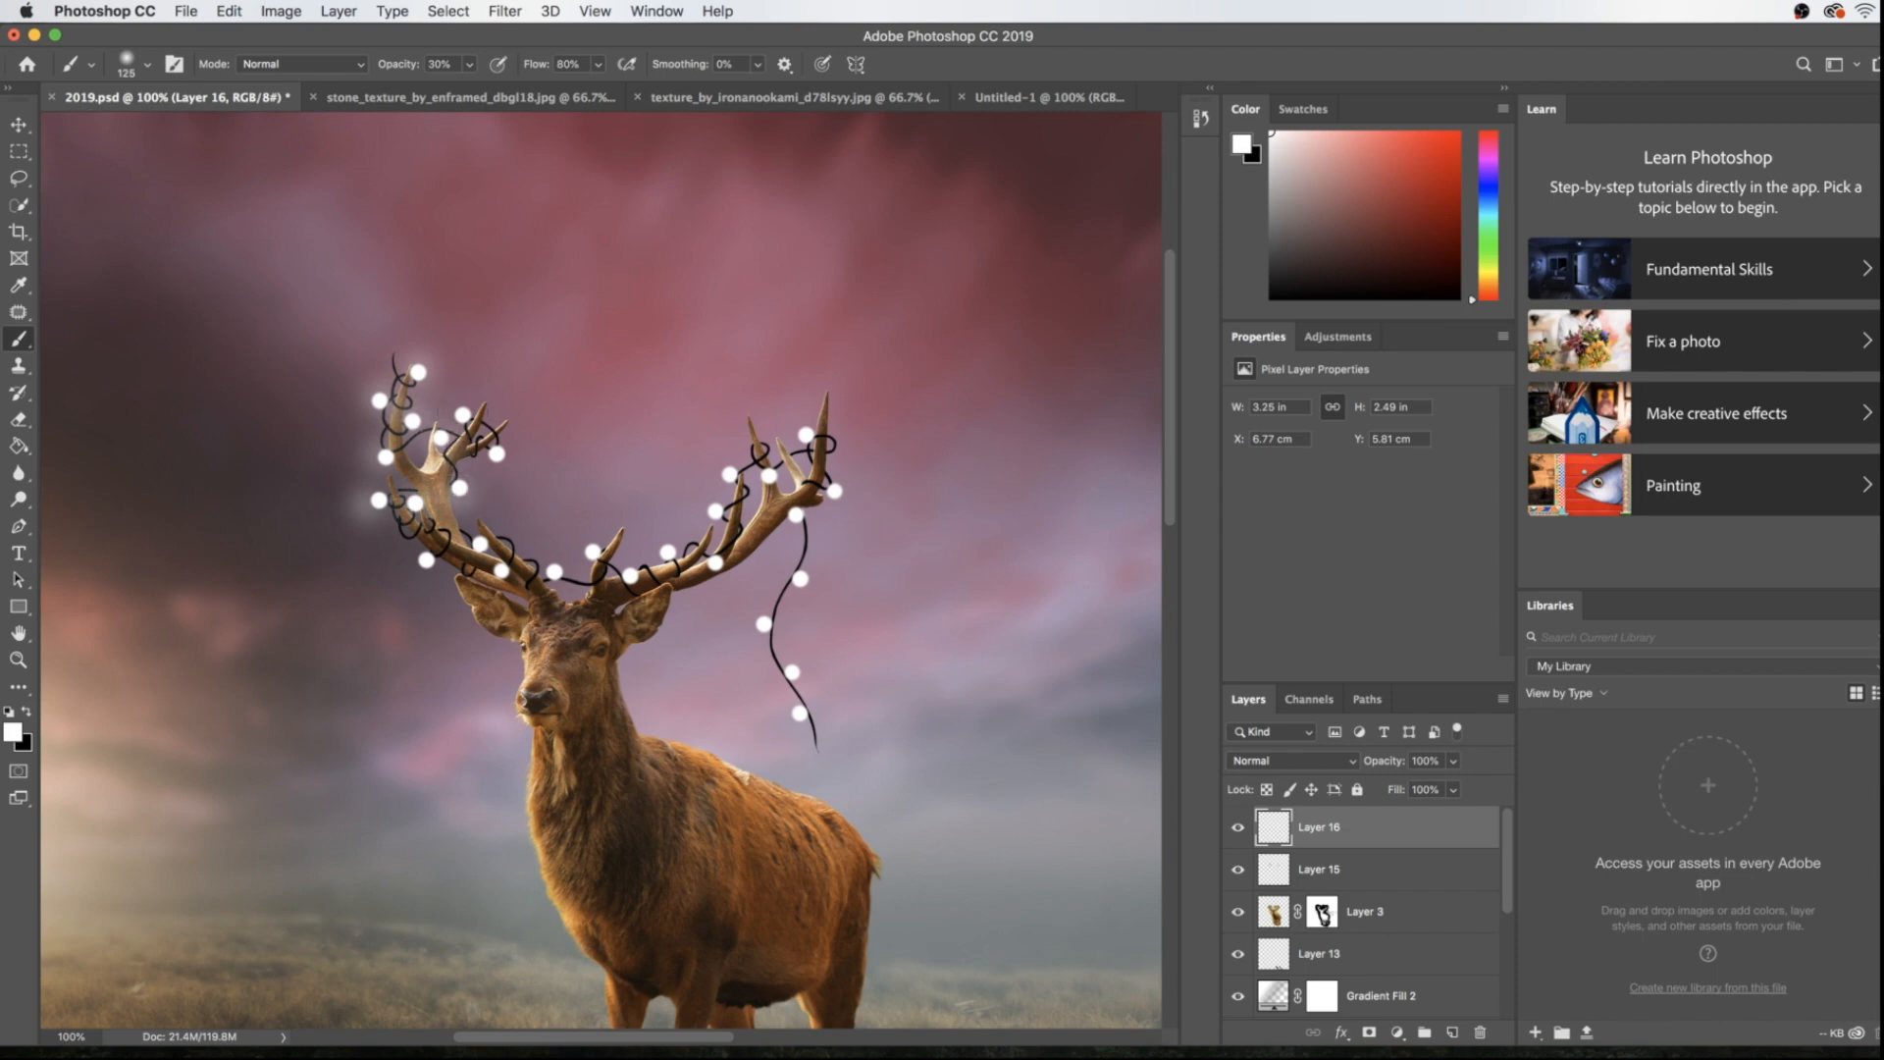
{"action": "left_click", "coordinate": [466, 414]}
{"action": "left_click", "coordinate": [493, 455]}
{"action": "left_click", "coordinate": [461, 486]}
Dab soft glows over the lights from the left antler's lower beam across the head to the right antler's base
{"action": "left_click", "coordinate": [426, 559]}
{"action": "left_click", "coordinate": [480, 542]}
{"action": "left_click", "coordinate": [501, 569]}
{"action": "left_click", "coordinate": [555, 570]}
{"action": "left_click", "coordinate": [593, 551]}
{"action": "left_click", "coordinate": [625, 578]}
{"action": "left_click", "coordinate": [670, 558]}
{"action": "left_click", "coordinate": [715, 562]}
Dab soft glows over the lights on the right antler's upper tines and down the hanging strand
{"action": "left_click", "coordinate": [717, 508]}
{"action": "left_click", "coordinate": [723, 472]}
{"action": "left_click", "coordinate": [770, 476]}
{"action": "left_click", "coordinate": [806, 434]}
{"action": "left_click", "coordinate": [834, 491]}
{"action": "left_click", "coordinate": [795, 514]}
{"action": "left_click", "coordinate": [801, 579]}
{"action": "left_click", "coordinate": [763, 623]}
{"action": "left_click", "coordinate": [792, 672]}
{"action": "left_click", "coordinate": [800, 710]}
Enlarge the brush to 175 px and add a second, wider glow over the left antler's upper lights
{"action": "key", "text": "bracketright"}
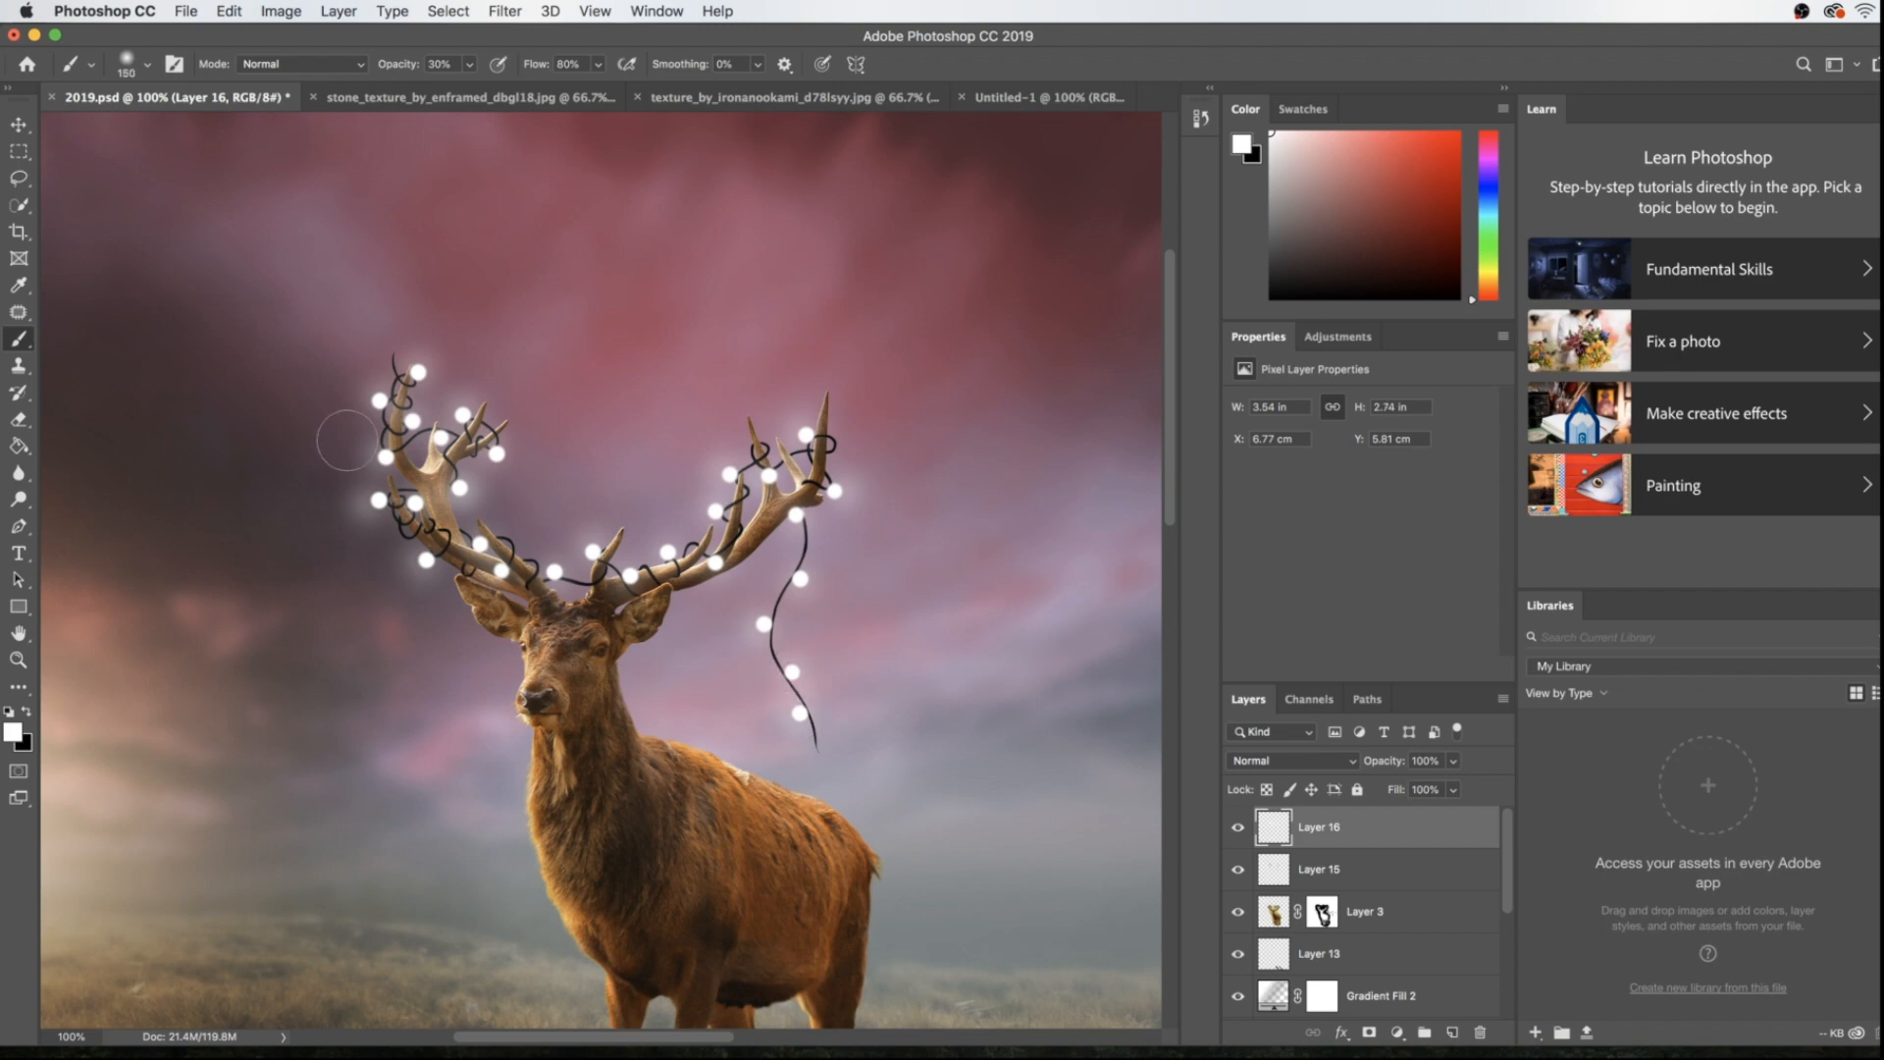
{"action": "left_click", "coordinate": [418, 372]}
{"action": "left_click", "coordinate": [378, 400]}
{"action": "left_click", "coordinate": [412, 420]}
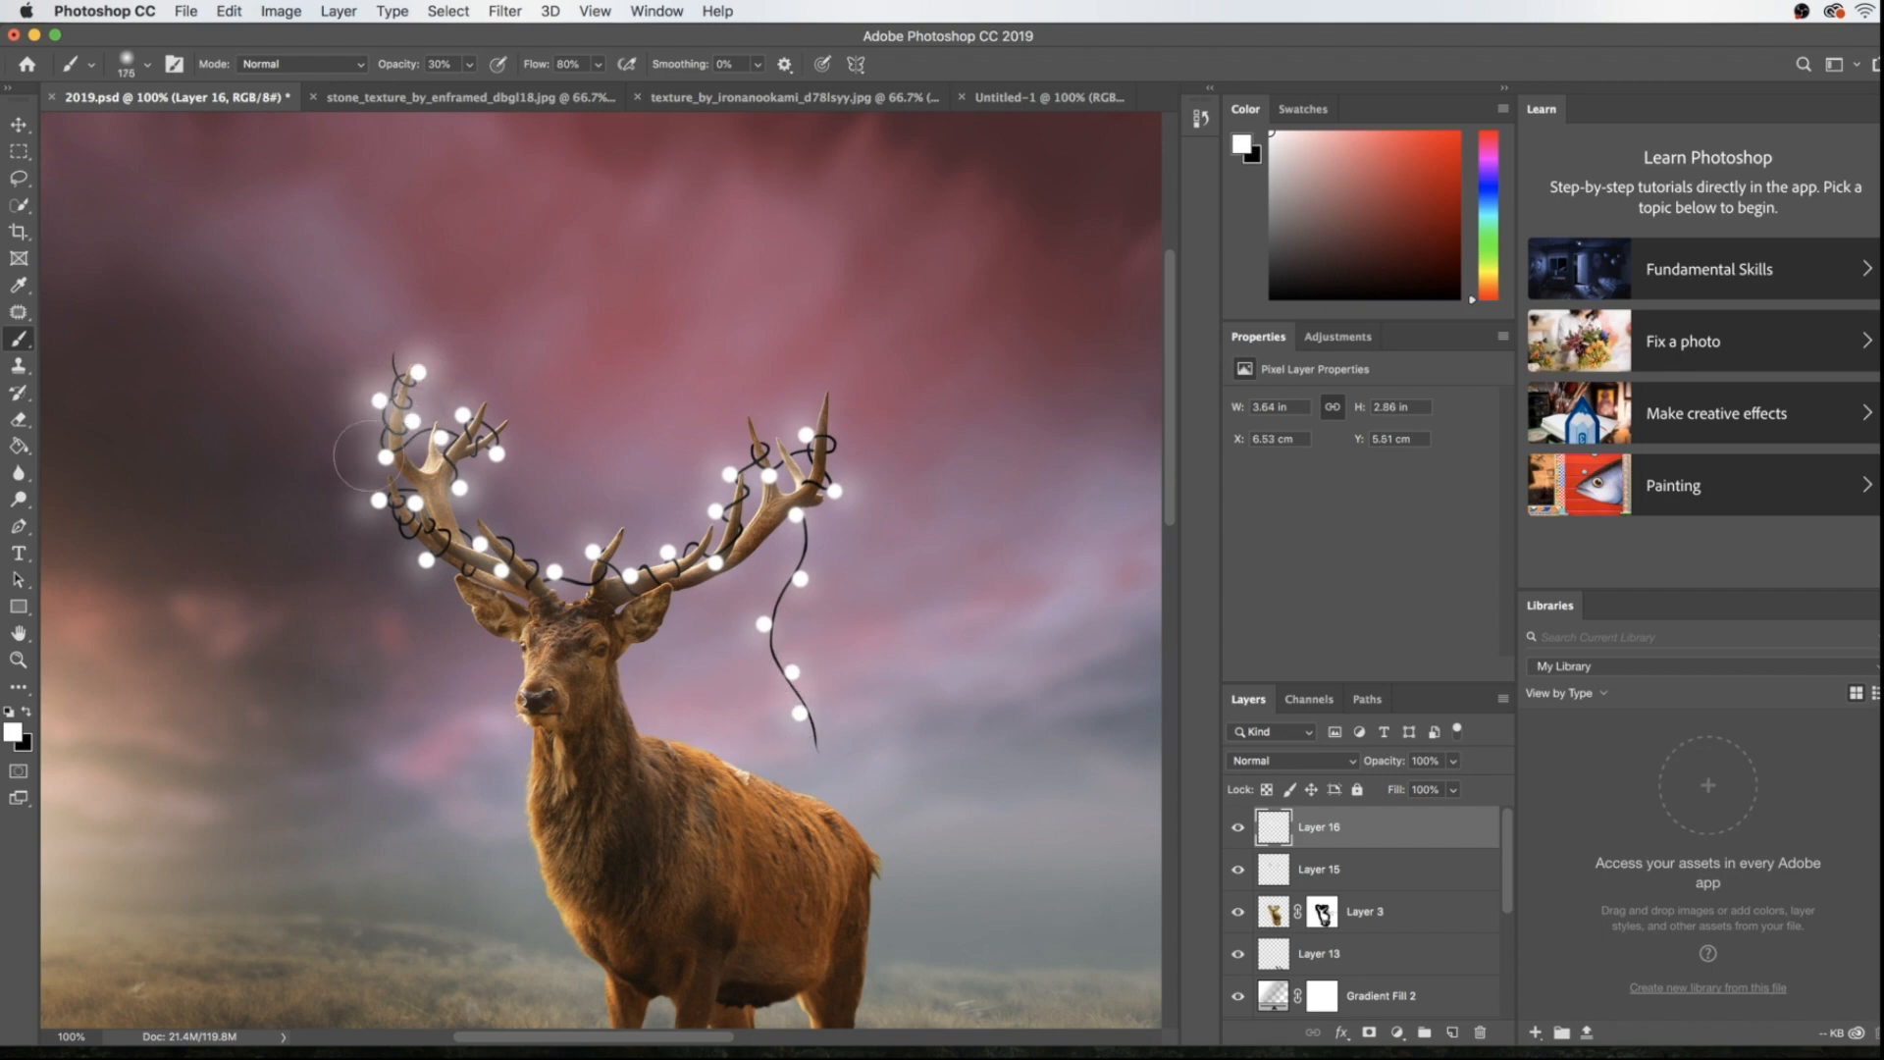
{"action": "left_click", "coordinate": [385, 456]}
{"action": "left_click", "coordinate": [440, 436]}
{"action": "left_click", "coordinate": [463, 414]}
{"action": "left_click", "coordinate": [497, 452]}
{"action": "left_click", "coordinate": [460, 486]}
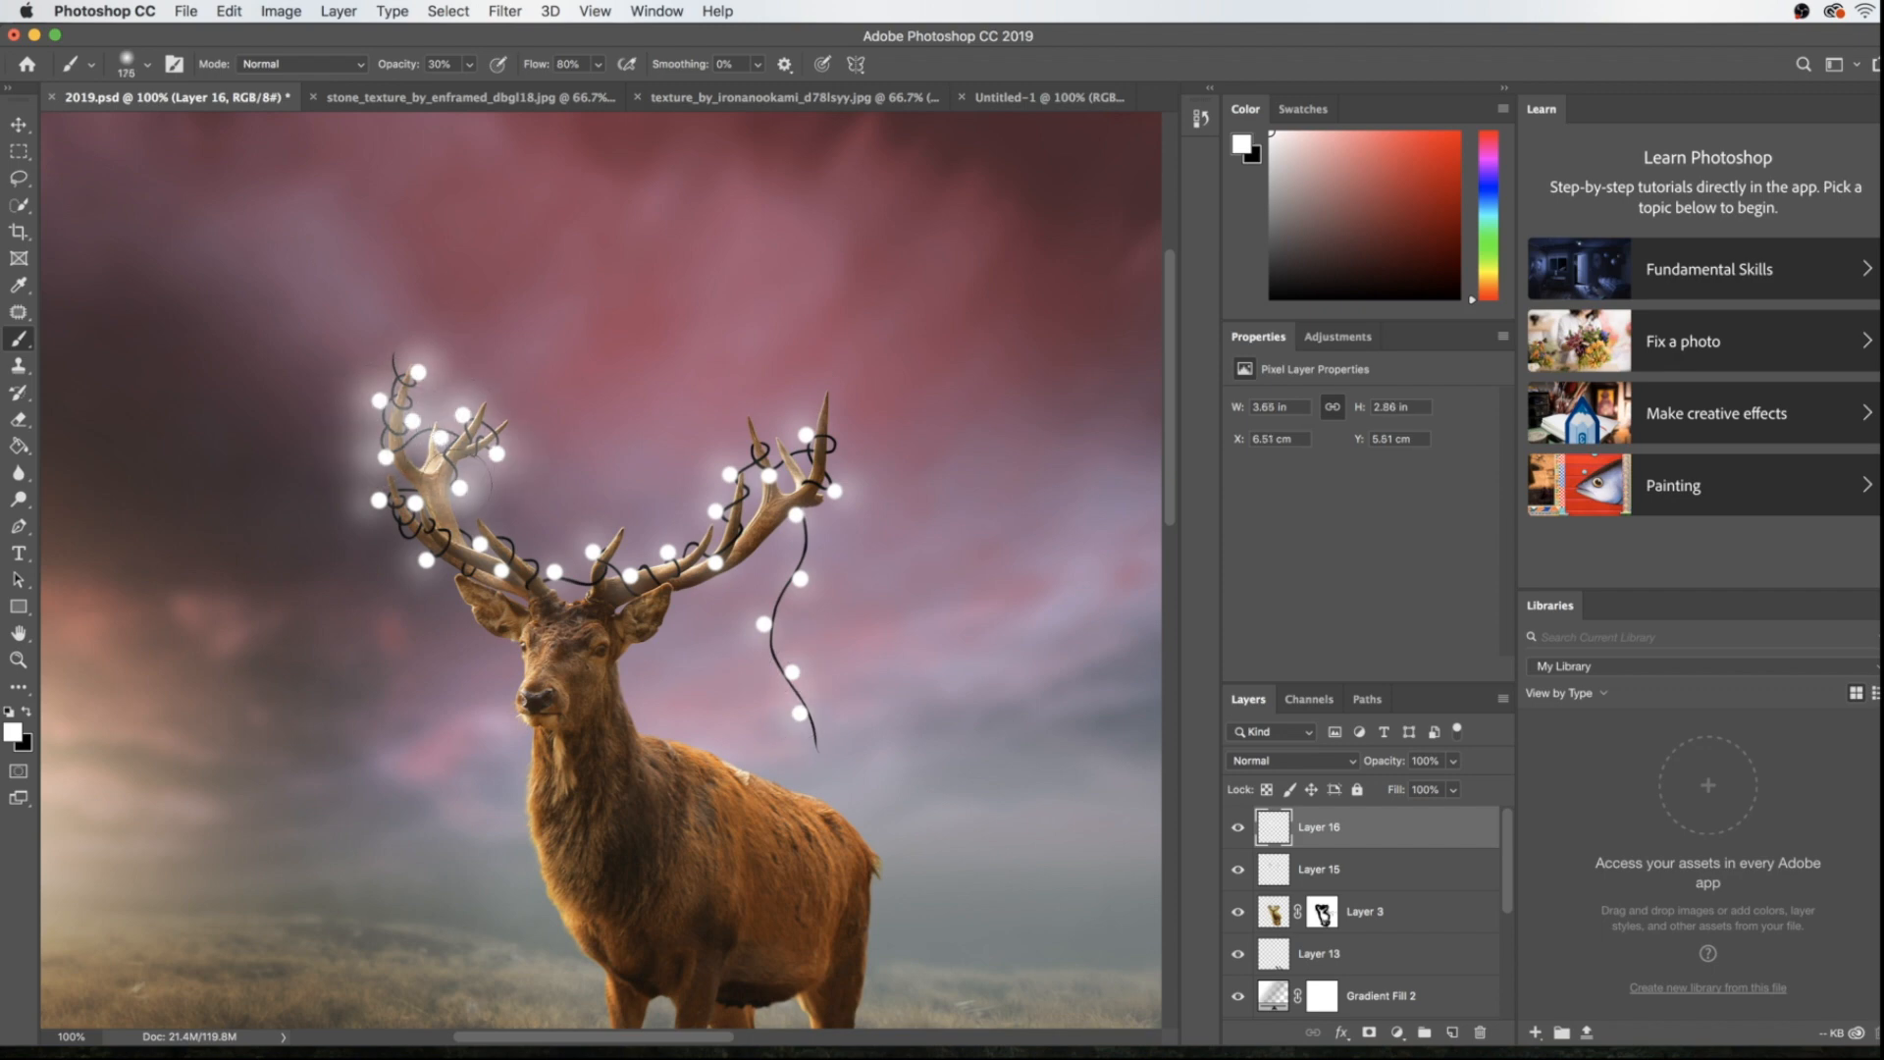
Add wider glows over the lights from the left antler's lower tines across the head to the right antler's base
{"action": "left_click", "coordinate": [415, 503]}
{"action": "left_click", "coordinate": [379, 498]}
{"action": "left_click", "coordinate": [426, 559]}
{"action": "left_click", "coordinate": [480, 543]}
{"action": "left_click", "coordinate": [501, 569]}
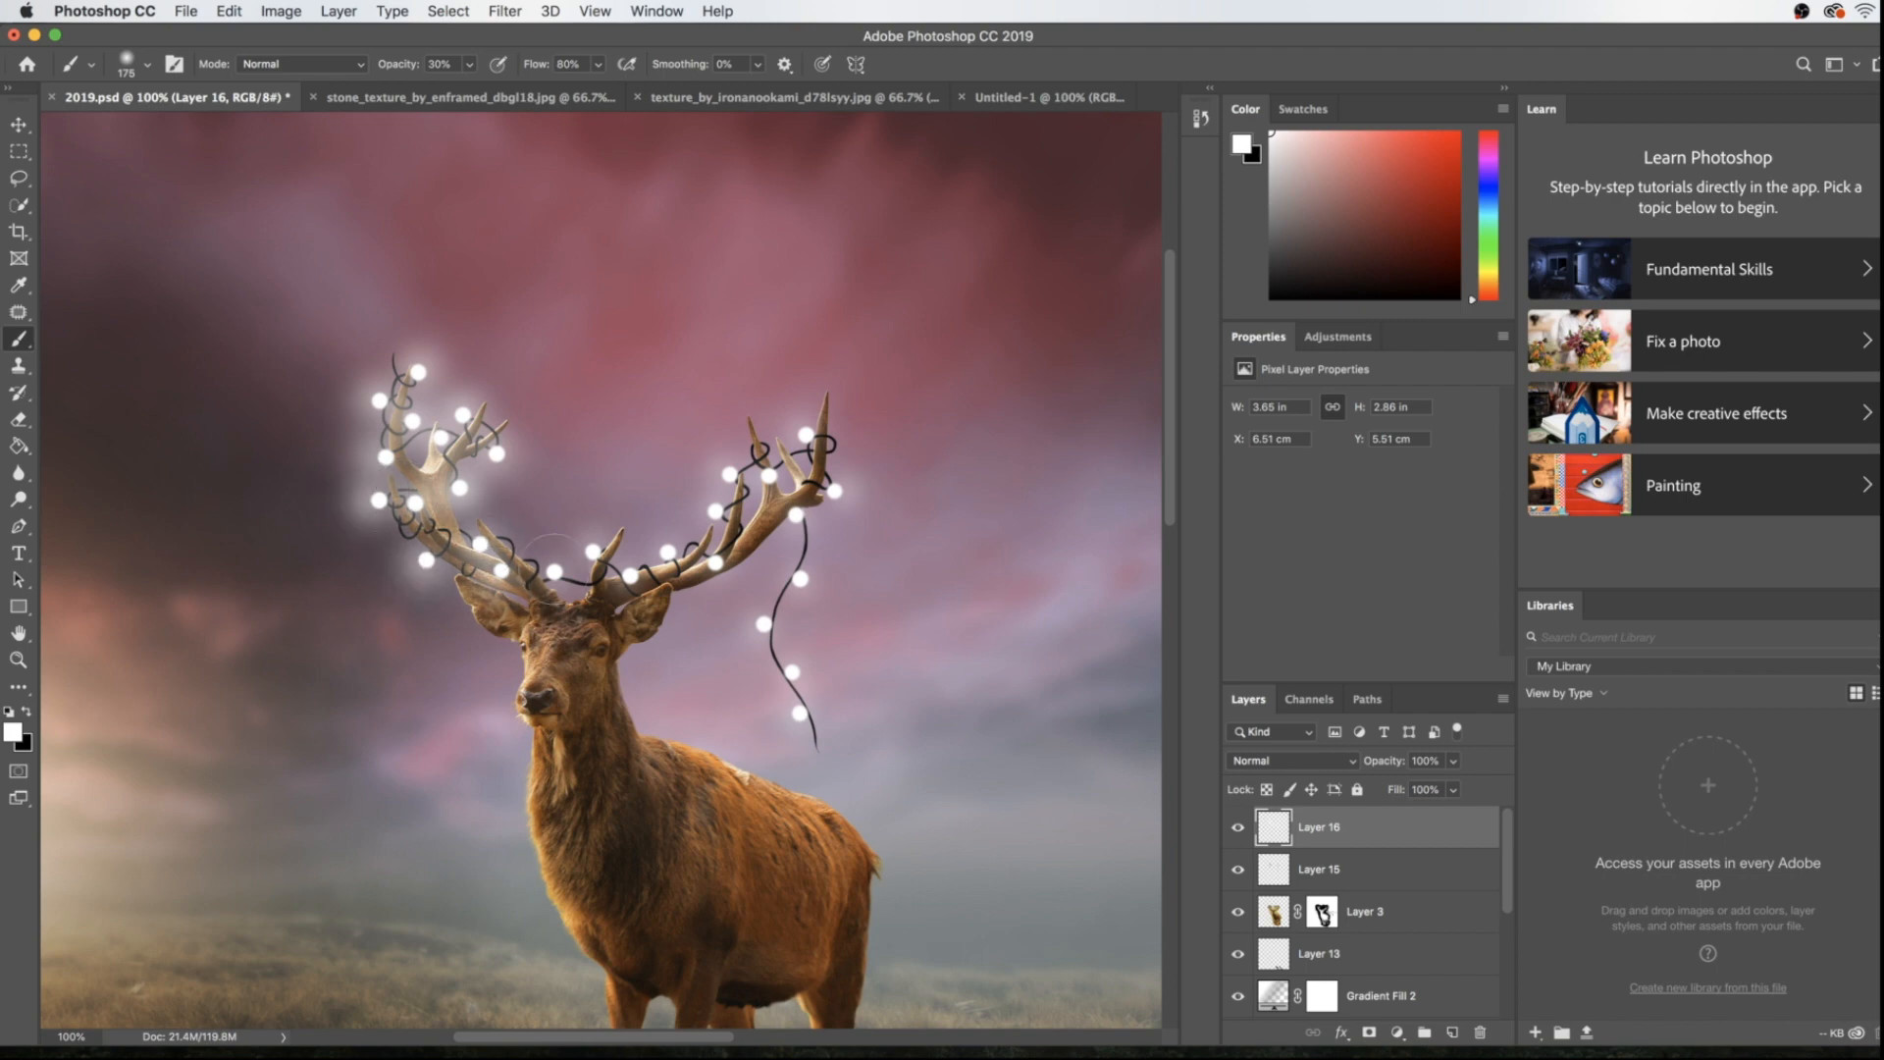
{"action": "left_click", "coordinate": [554, 569]}
{"action": "left_click", "coordinate": [591, 545]}
{"action": "left_click", "coordinate": [628, 579]}
{"action": "left_click", "coordinate": [667, 549]}
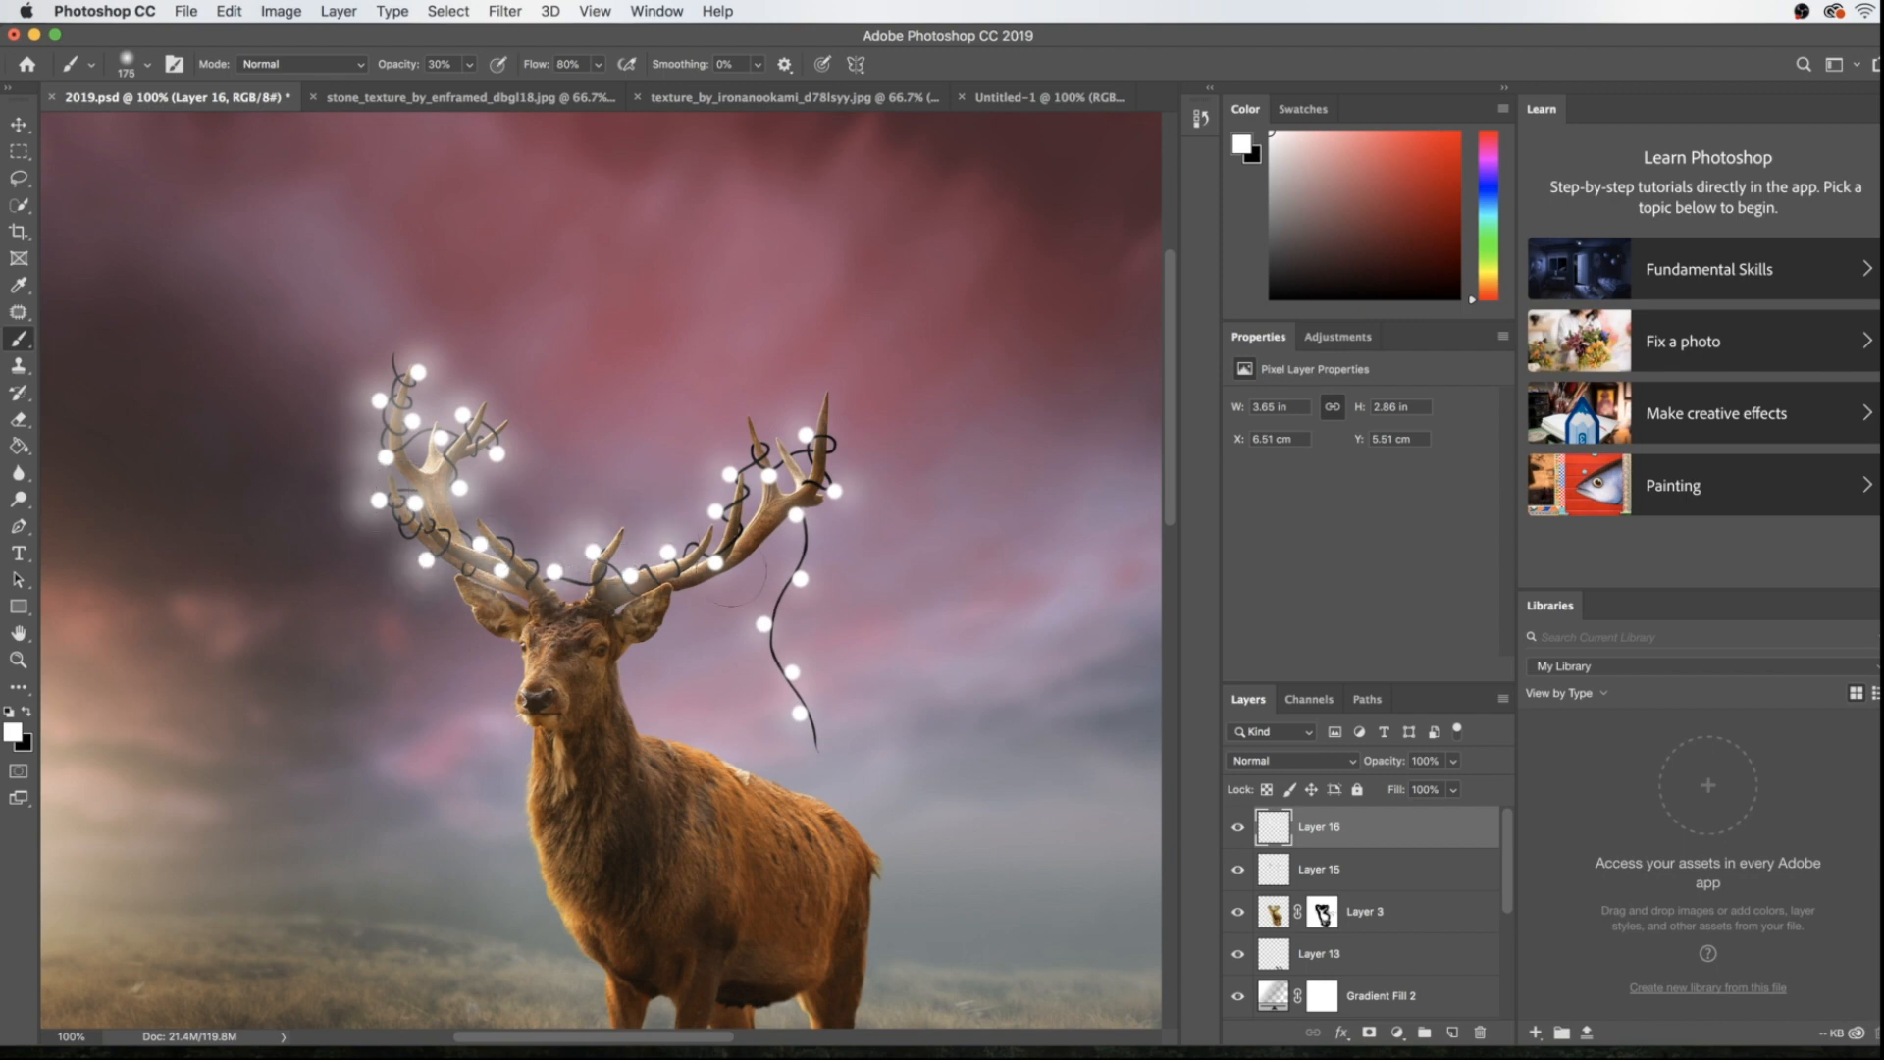
Add wider glows over the remaining right antler lights and the lights on the hanging strand
{"action": "left_click", "coordinate": [717, 564]}
{"action": "left_click", "coordinate": [715, 510]}
{"action": "left_click", "coordinate": [729, 474]}
{"action": "left_click", "coordinate": [769, 476]}
{"action": "left_click", "coordinate": [797, 514]}
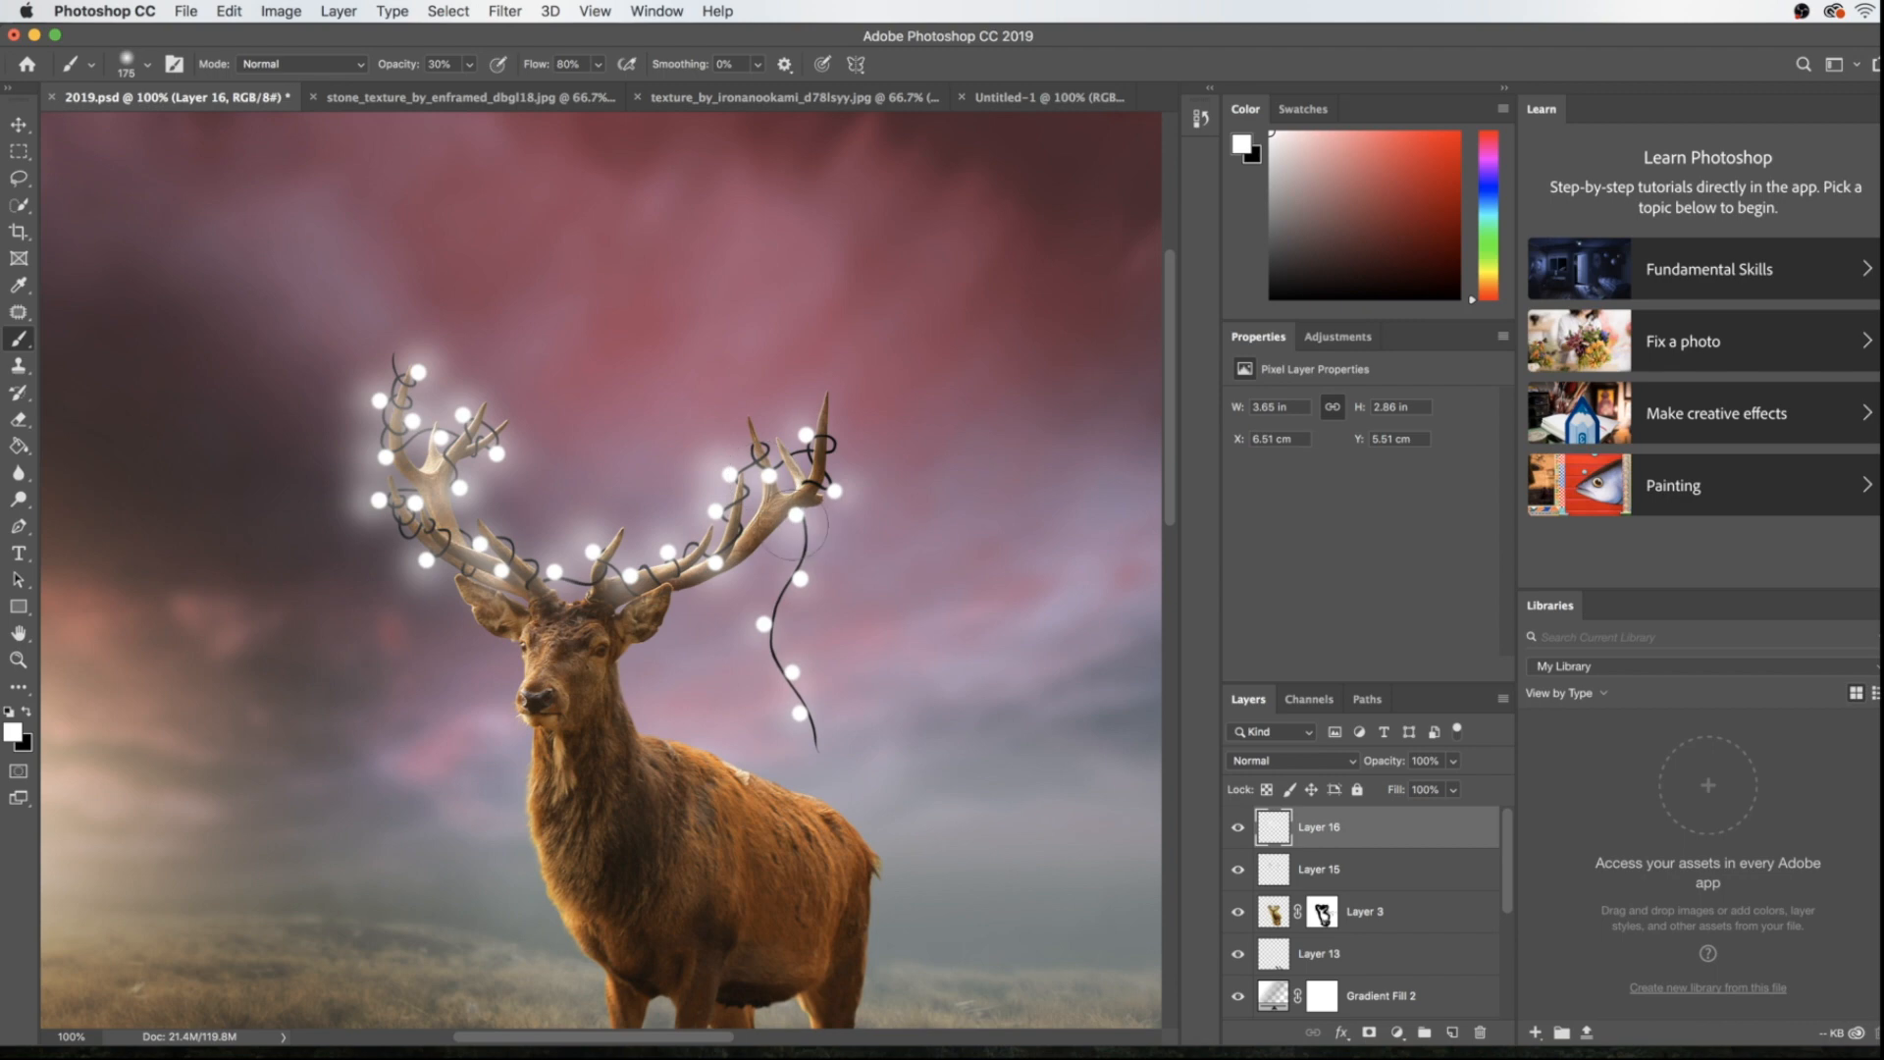
{"action": "left_click", "coordinate": [806, 434]}
{"action": "left_click", "coordinate": [835, 490]}
{"action": "left_click", "coordinate": [801, 579]}
{"action": "left_click", "coordinate": [763, 624]}
{"action": "left_click", "coordinate": [793, 672]}
{"action": "left_click", "coordinate": [799, 712]}
{"action": "scroll", "coordinate": [902, 564], "scroll_direction": "down", "scroll_amount": 1}
{"action": "key", "text": "super+minus"}
{"action": "key", "text": "super+minus"}
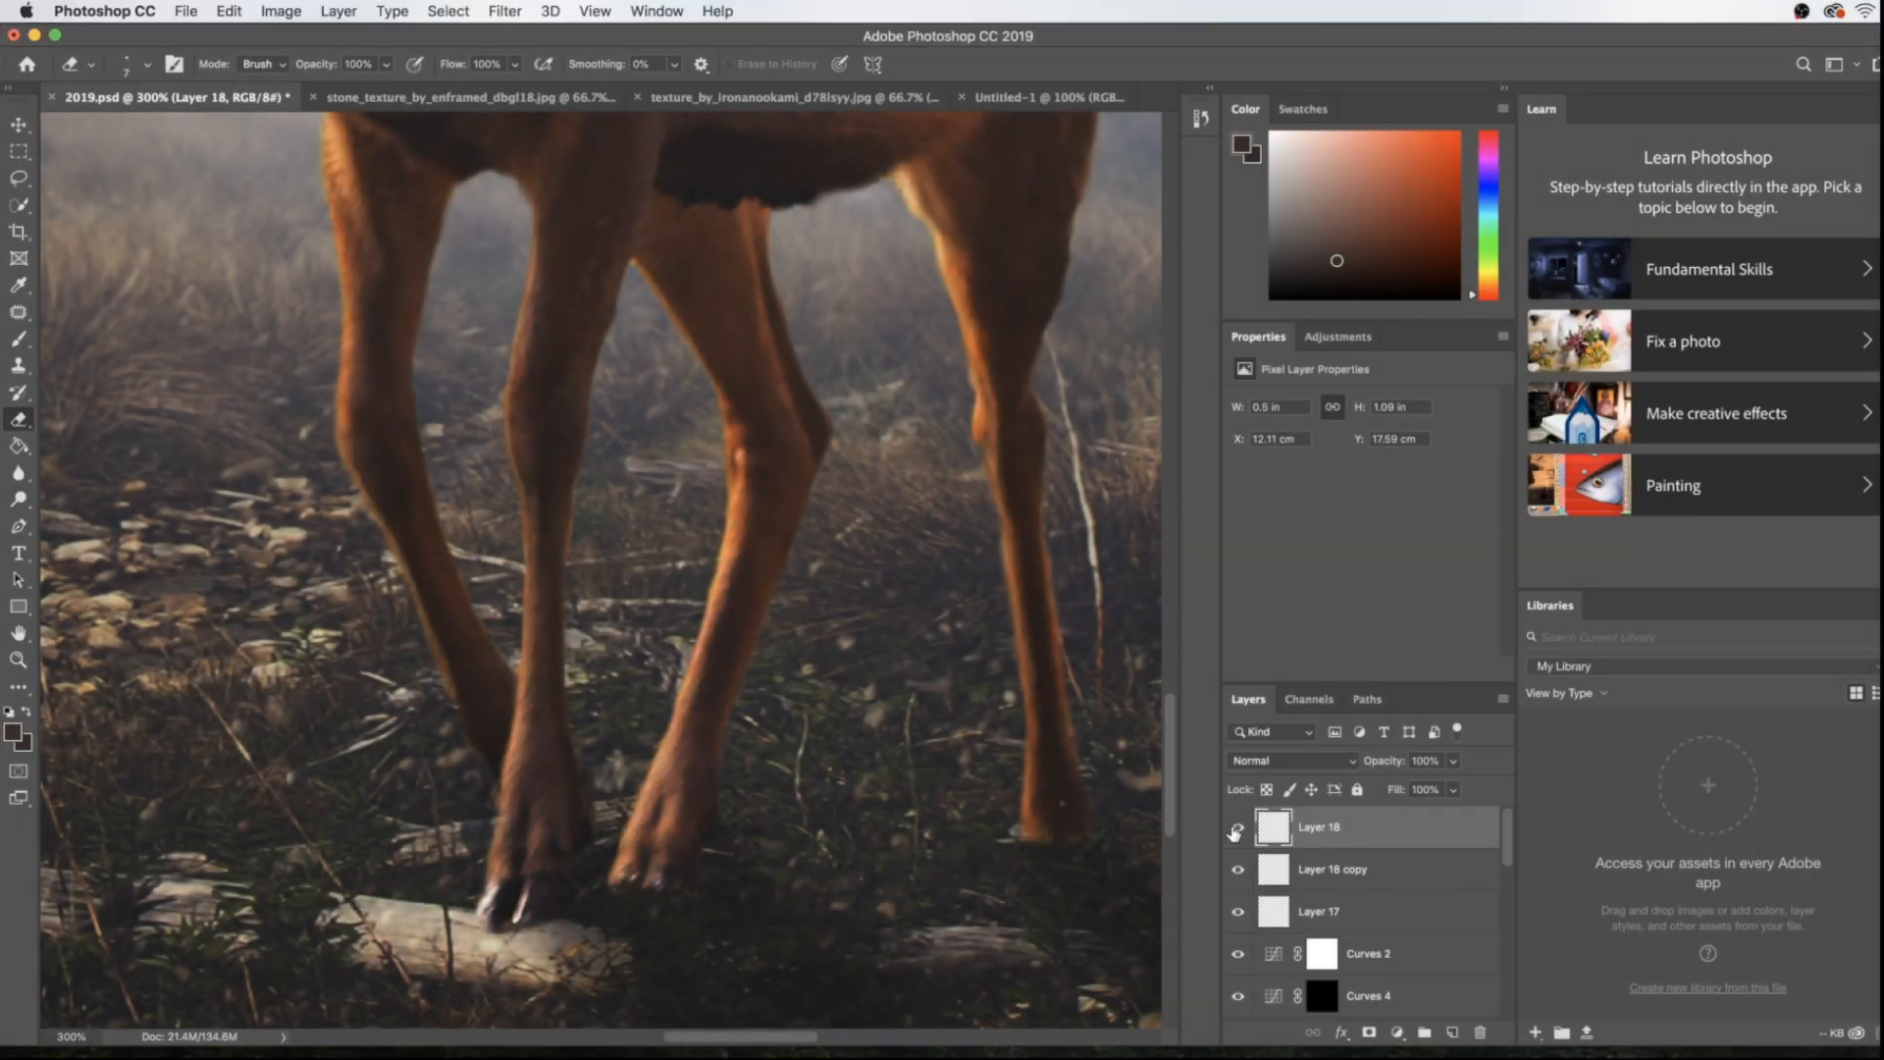
Compare the legs with Layer 18 hidden and shown, and sample a tan brush colour from the third leg from the left
{"action": "left_click", "coordinate": [1239, 830]}
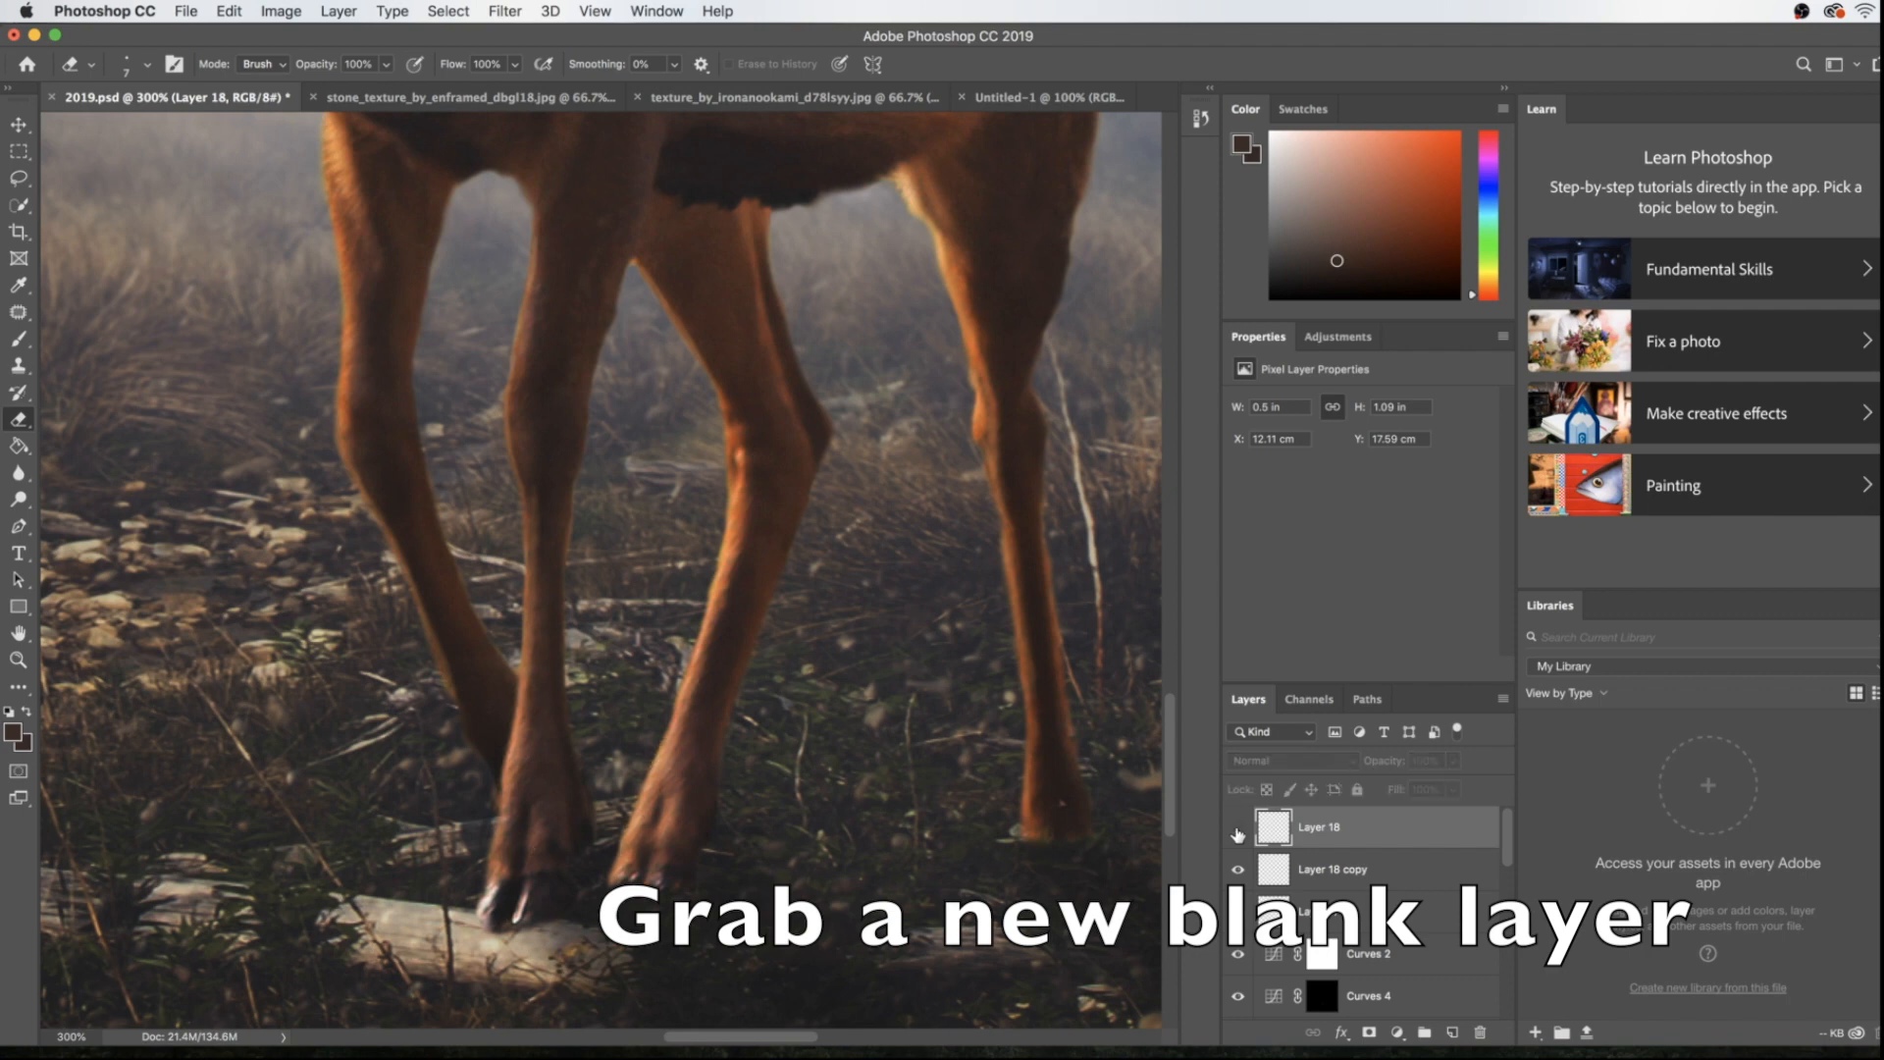
{"action": "left_click", "coordinate": [1239, 830]}
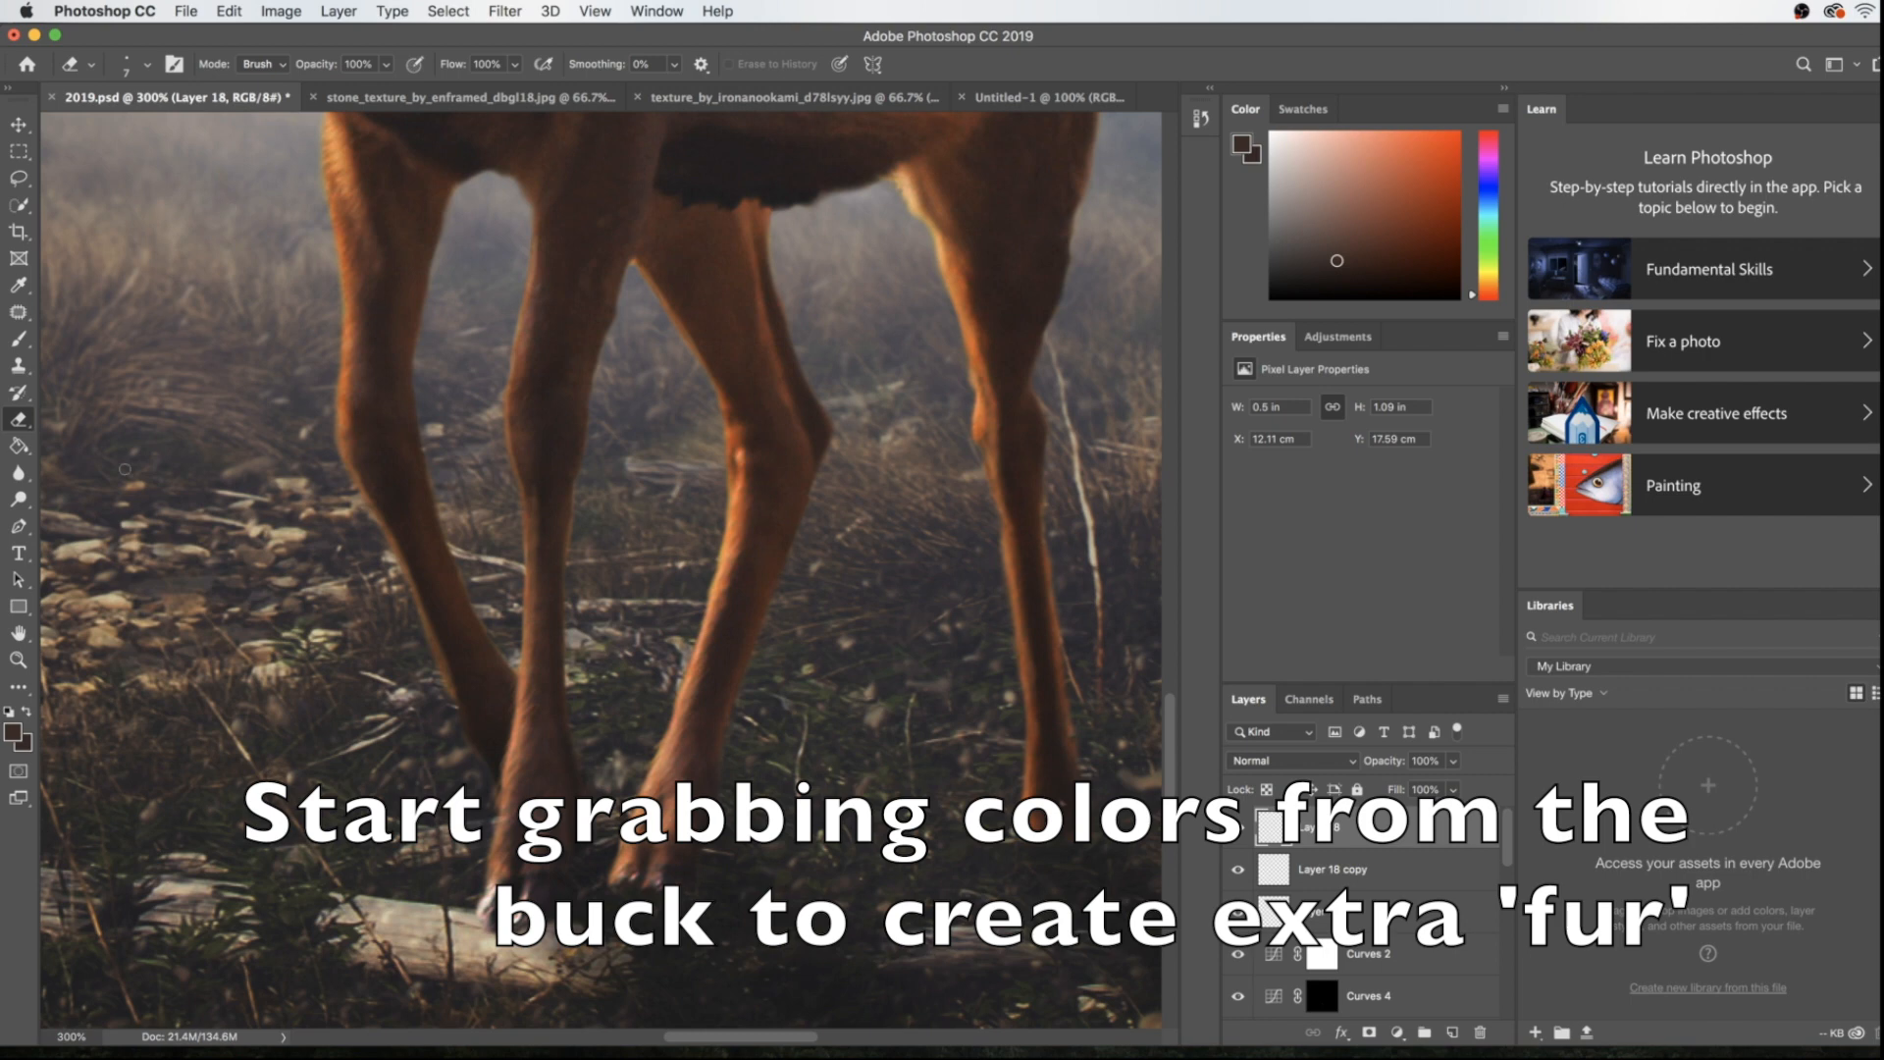
{"action": "left_click", "coordinate": [19, 345]}
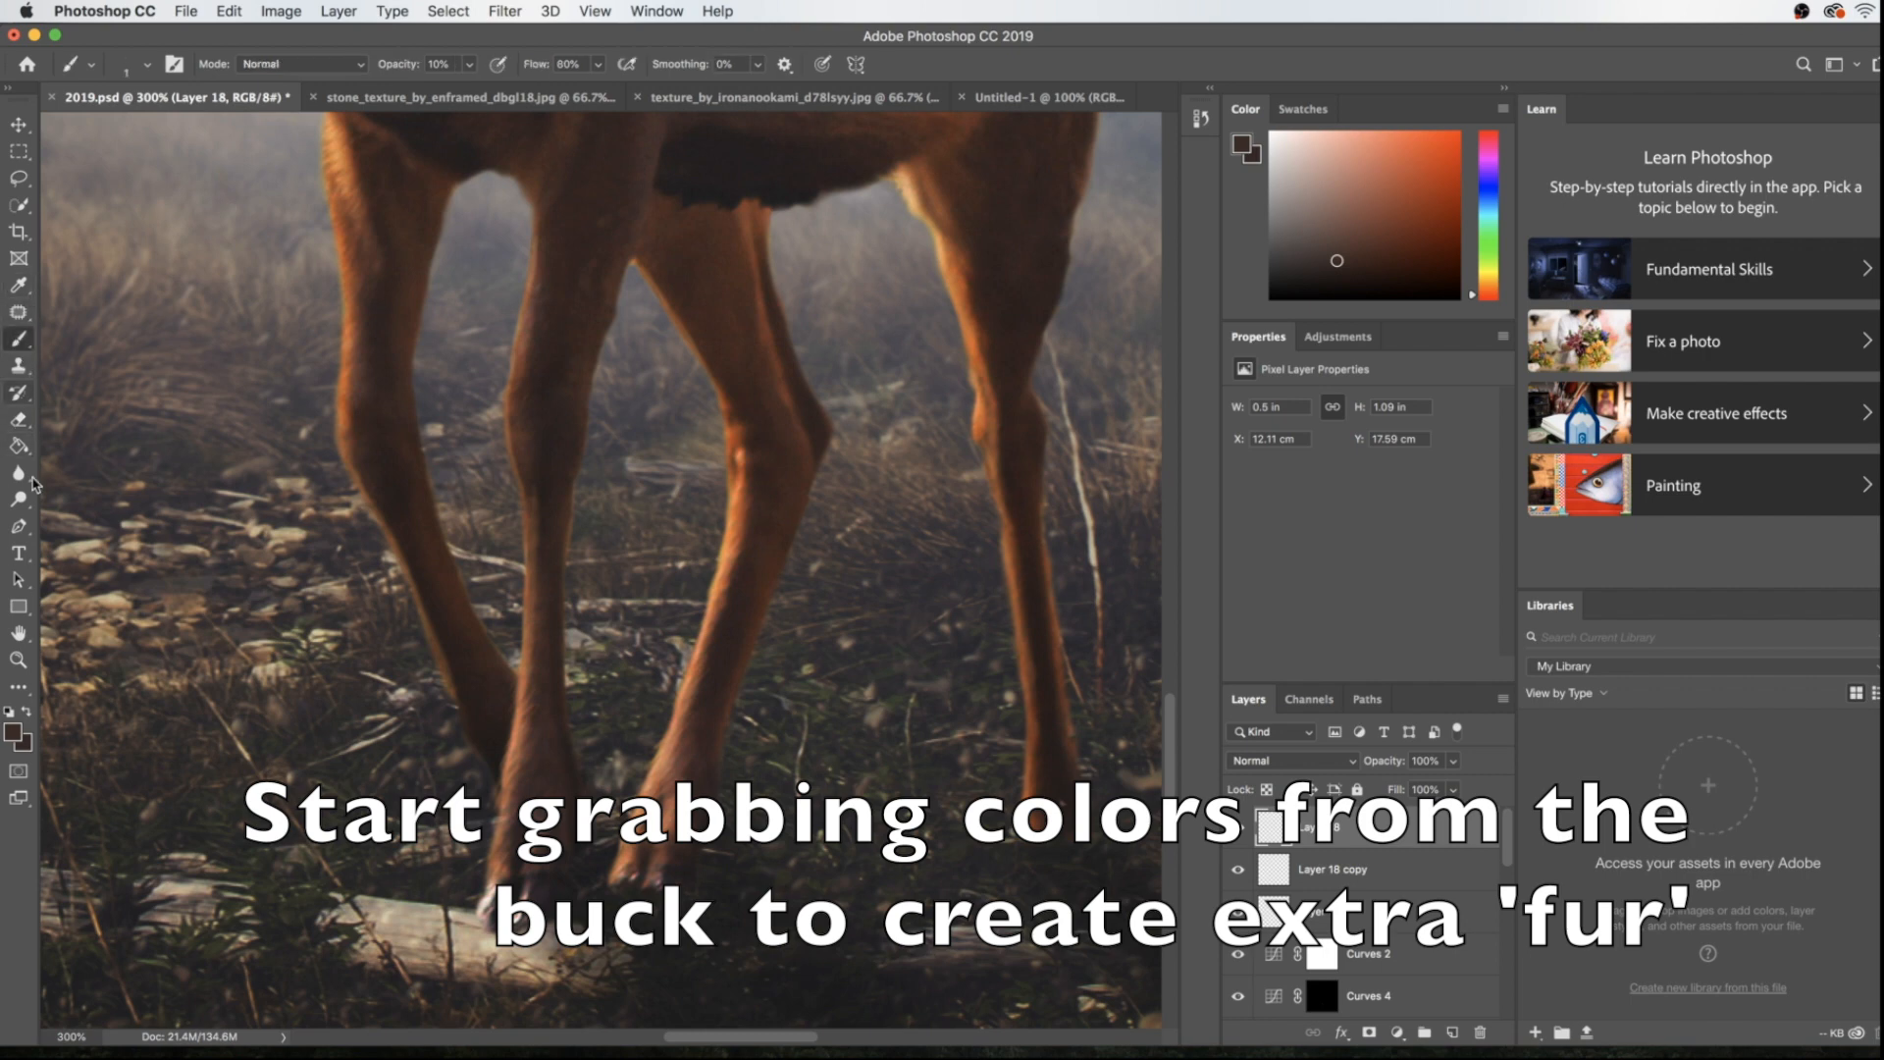
{"action": "left_click", "coordinate": [13, 733]}
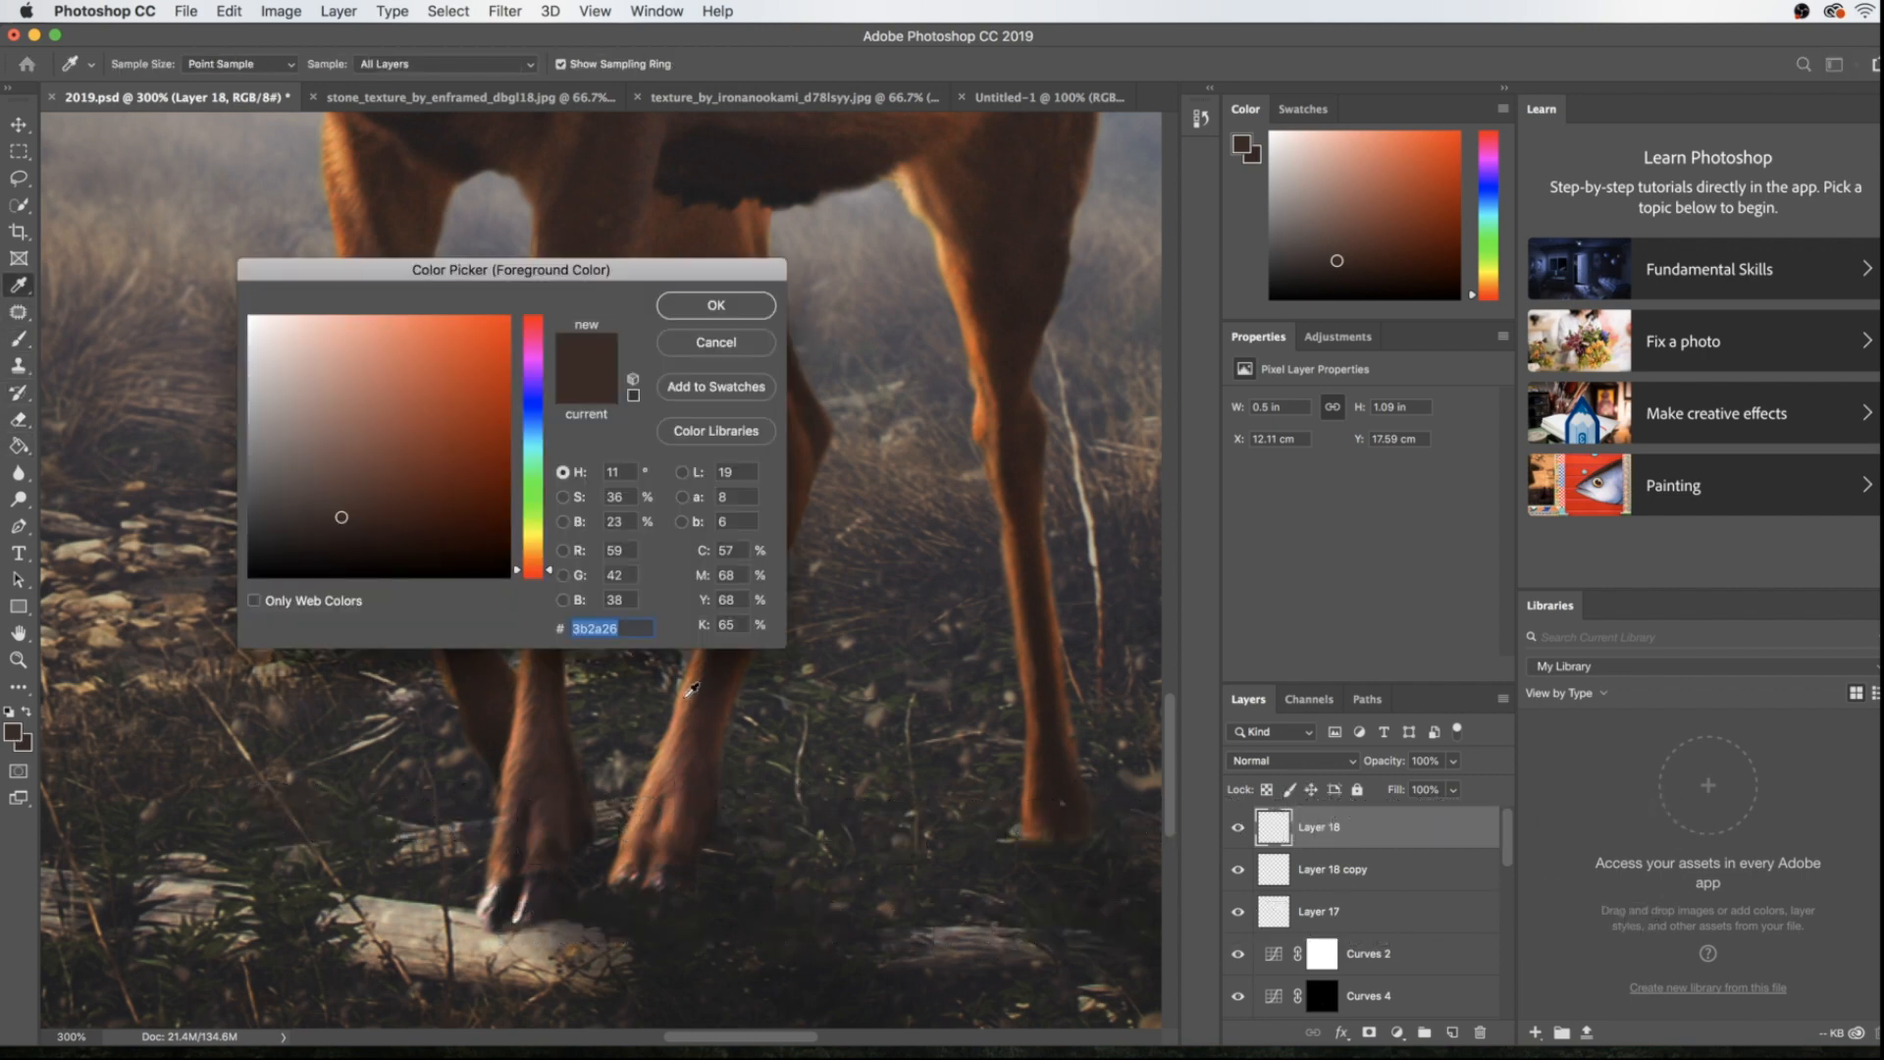
{"action": "left_click", "coordinate": [691, 691]}
{"action": "left_click", "coordinate": [725, 307]}
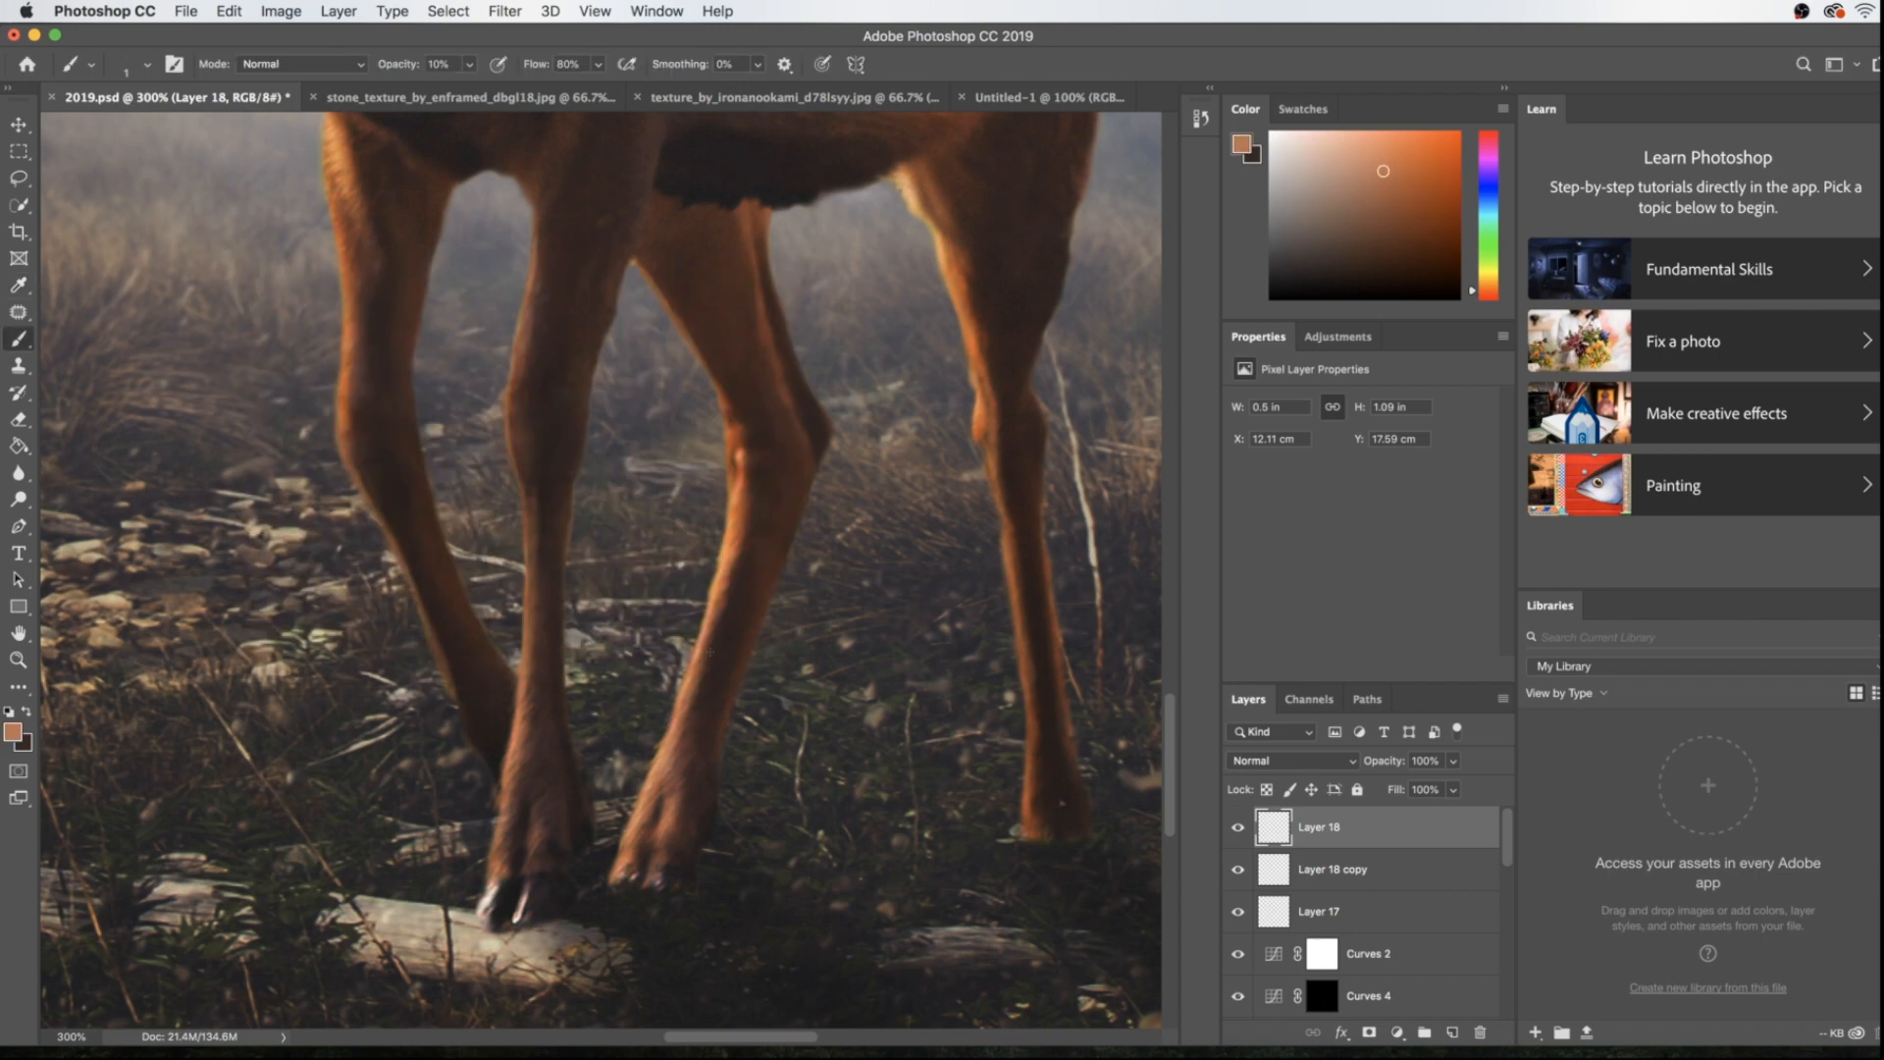
Sample another fur colour from the third leg and paint a fur stroke along the back of its knee
{"action": "left_click", "coordinate": [13, 731]}
{"action": "left_click_drag", "start_coordinate": [761, 263], "coordinate": [619, 555]}
{"action": "left_click", "coordinate": [731, 528]}
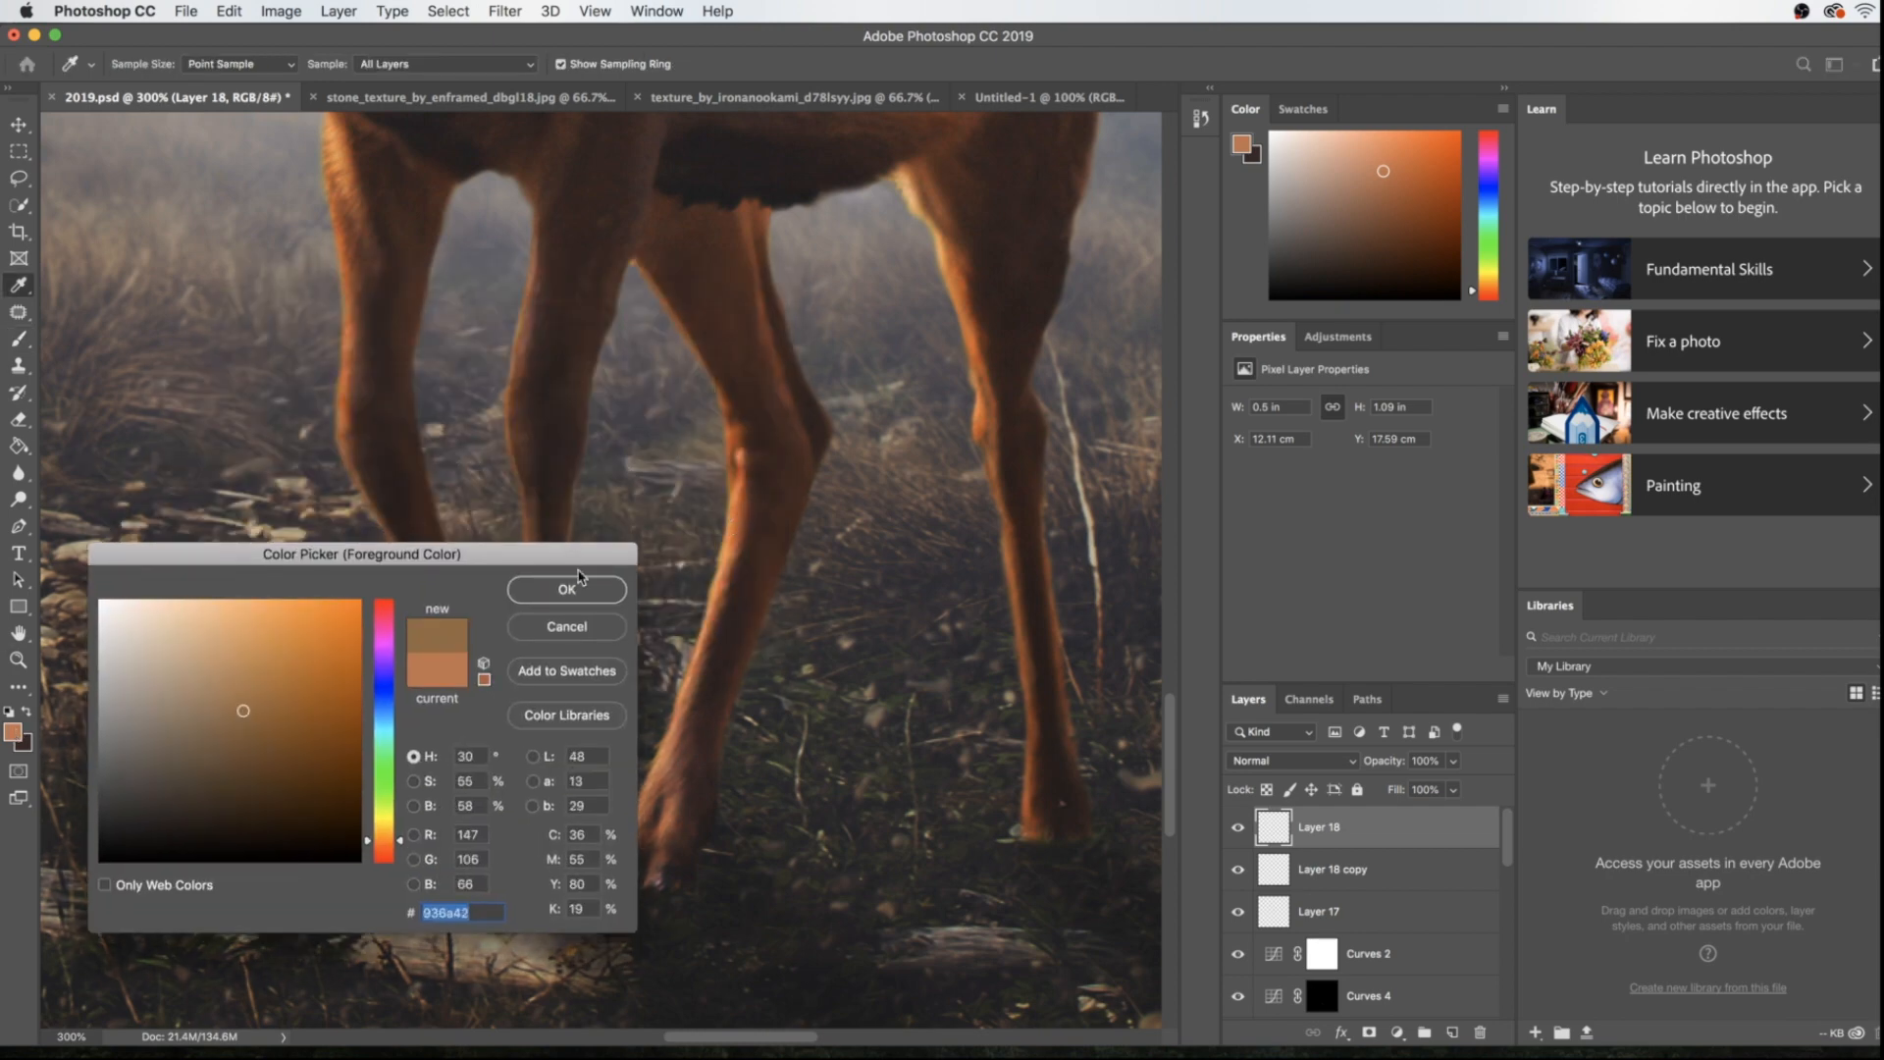
{"action": "left_click", "coordinate": [577, 587]}
{"action": "key", "text": "b"}
{"action": "left_click_drag", "start_coordinate": [810, 404], "coordinate": [826, 437]}
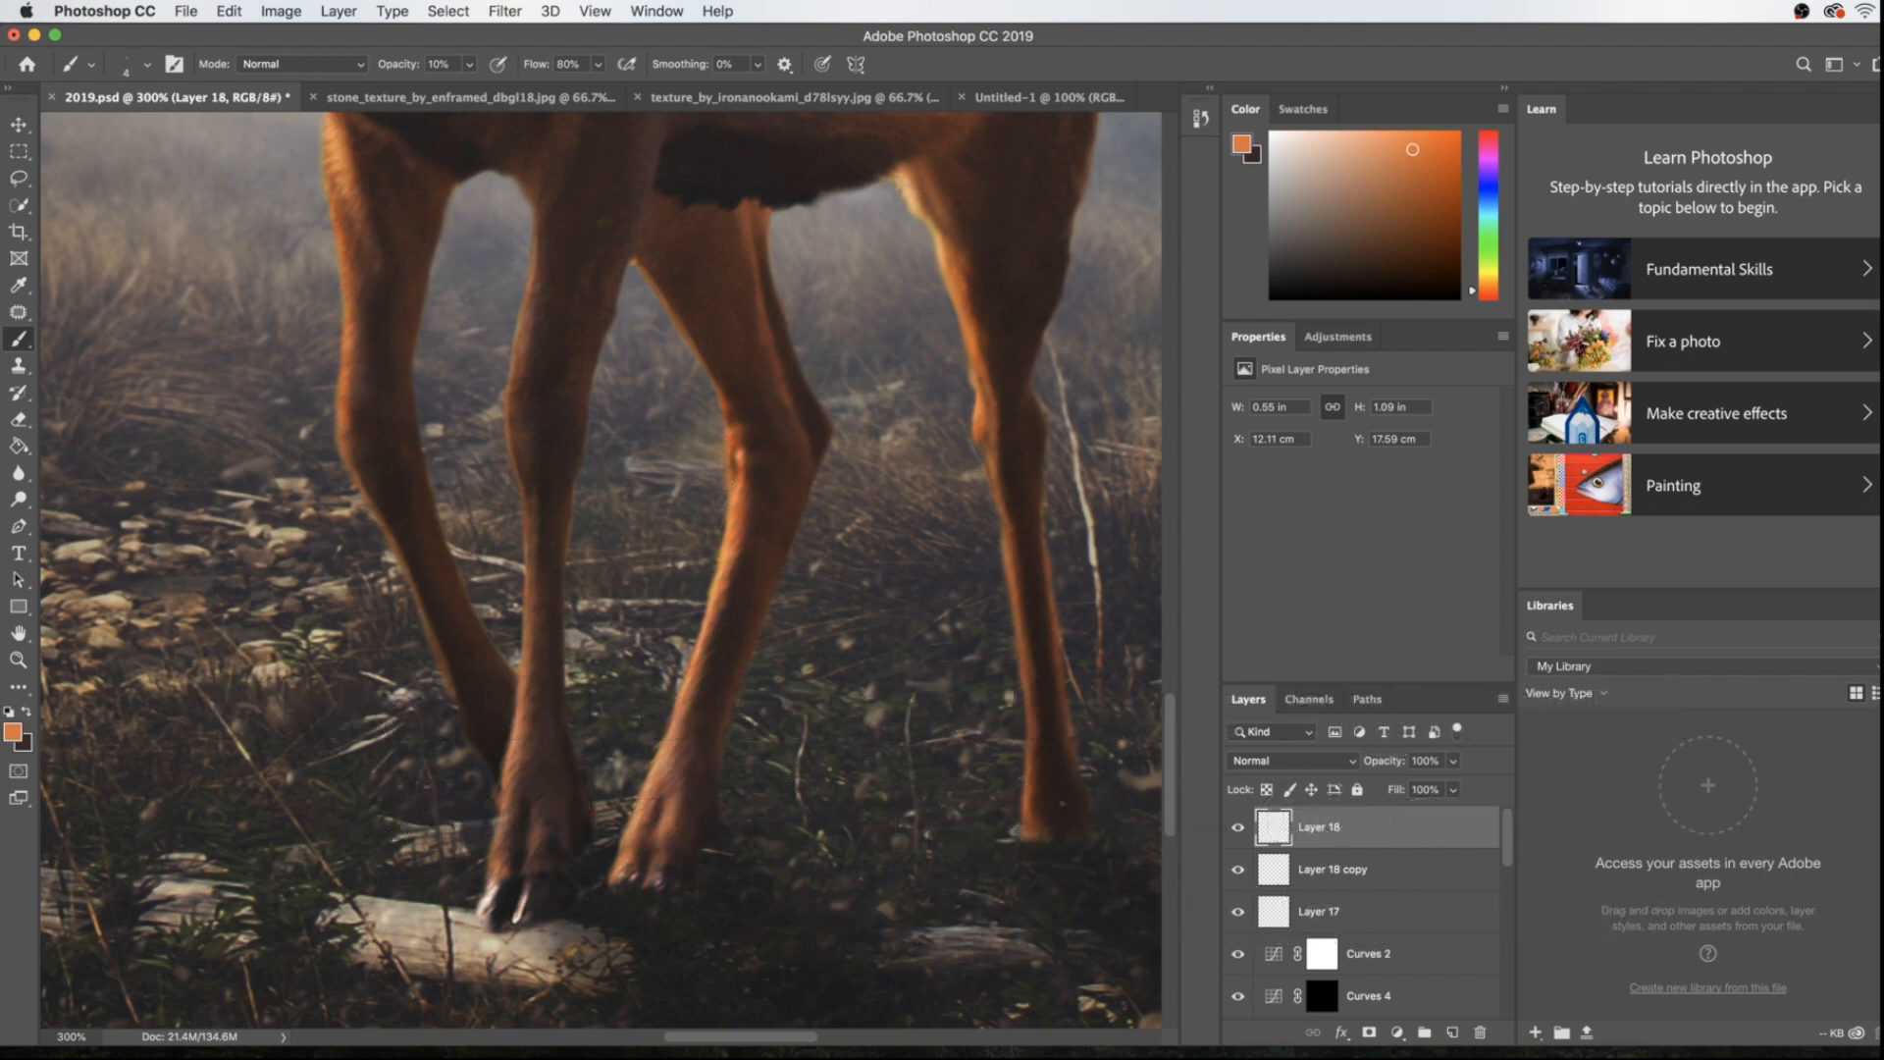
Reduce the brush to 3 px and sample the dark brown 462a26 from the third leg's knee
{"action": "key", "text": "bracketleft"}
{"action": "left_click", "coordinate": [15, 735]}
{"action": "left_click", "coordinate": [766, 452]}
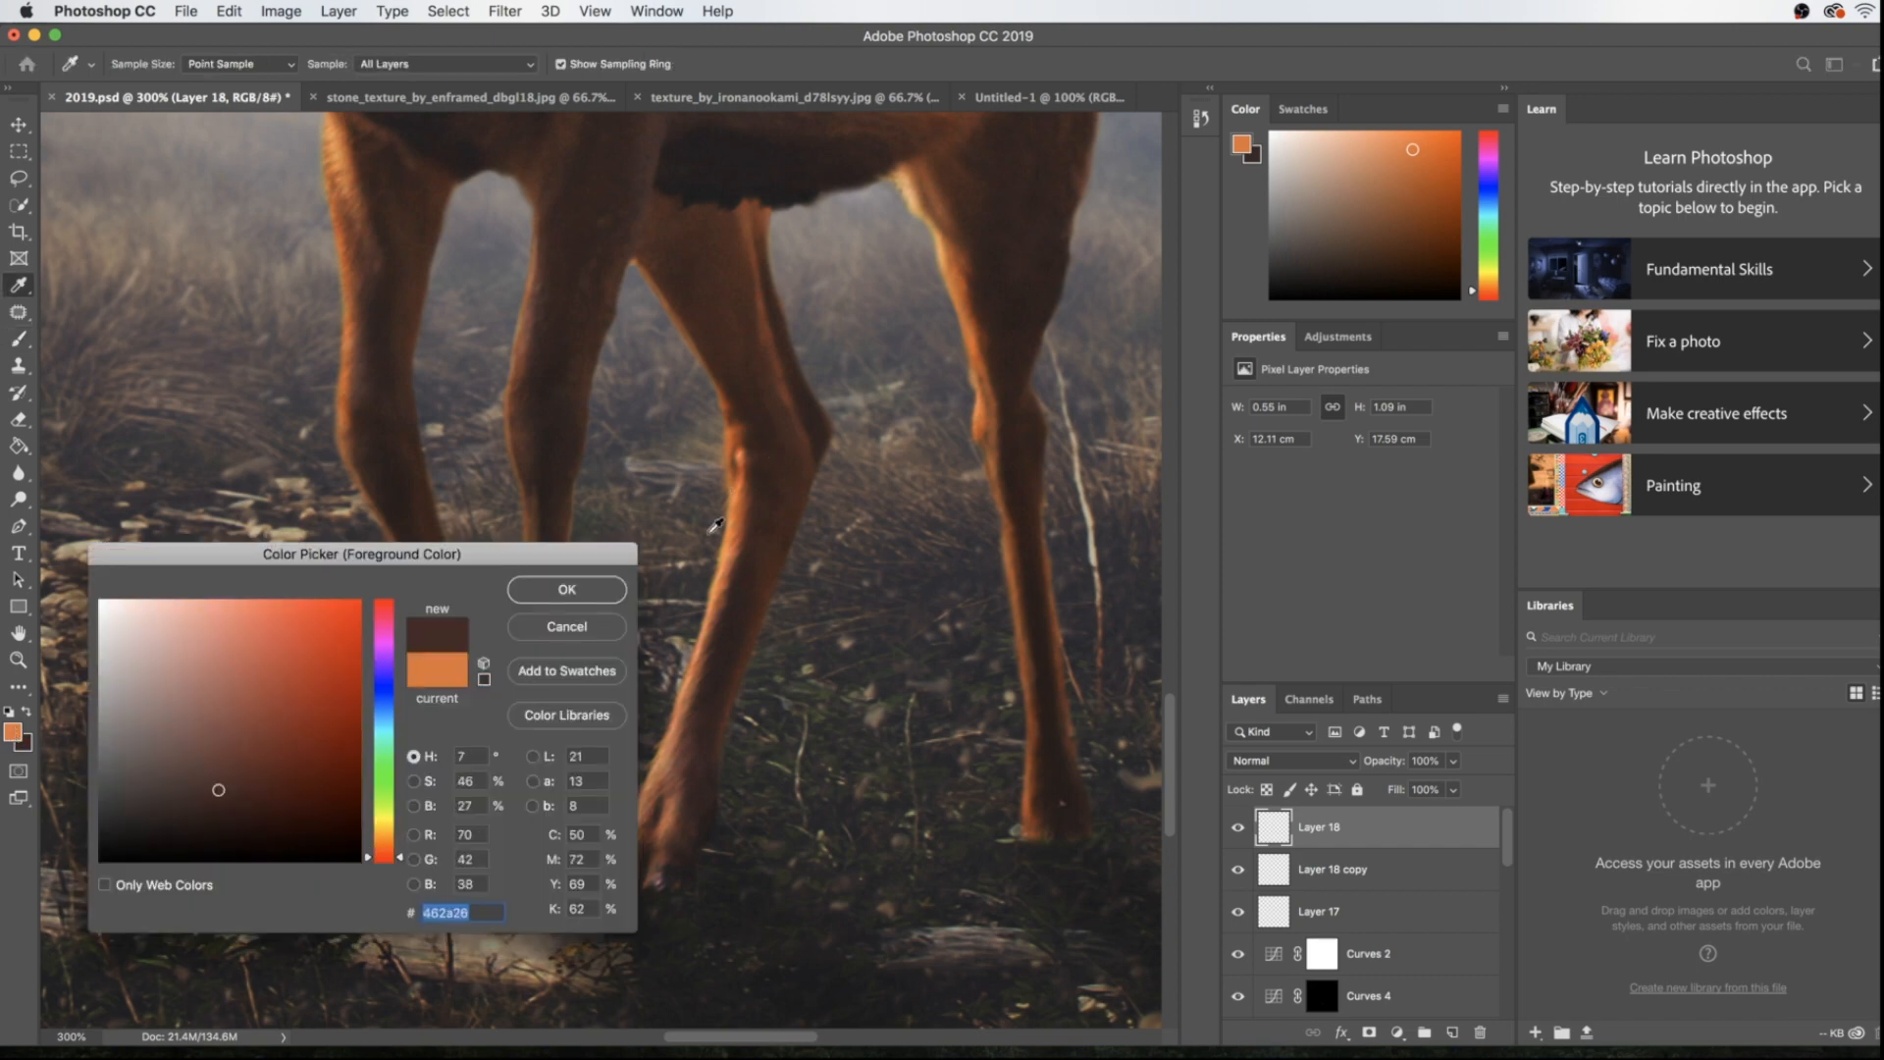
{"action": "left_click", "coordinate": [580, 589]}
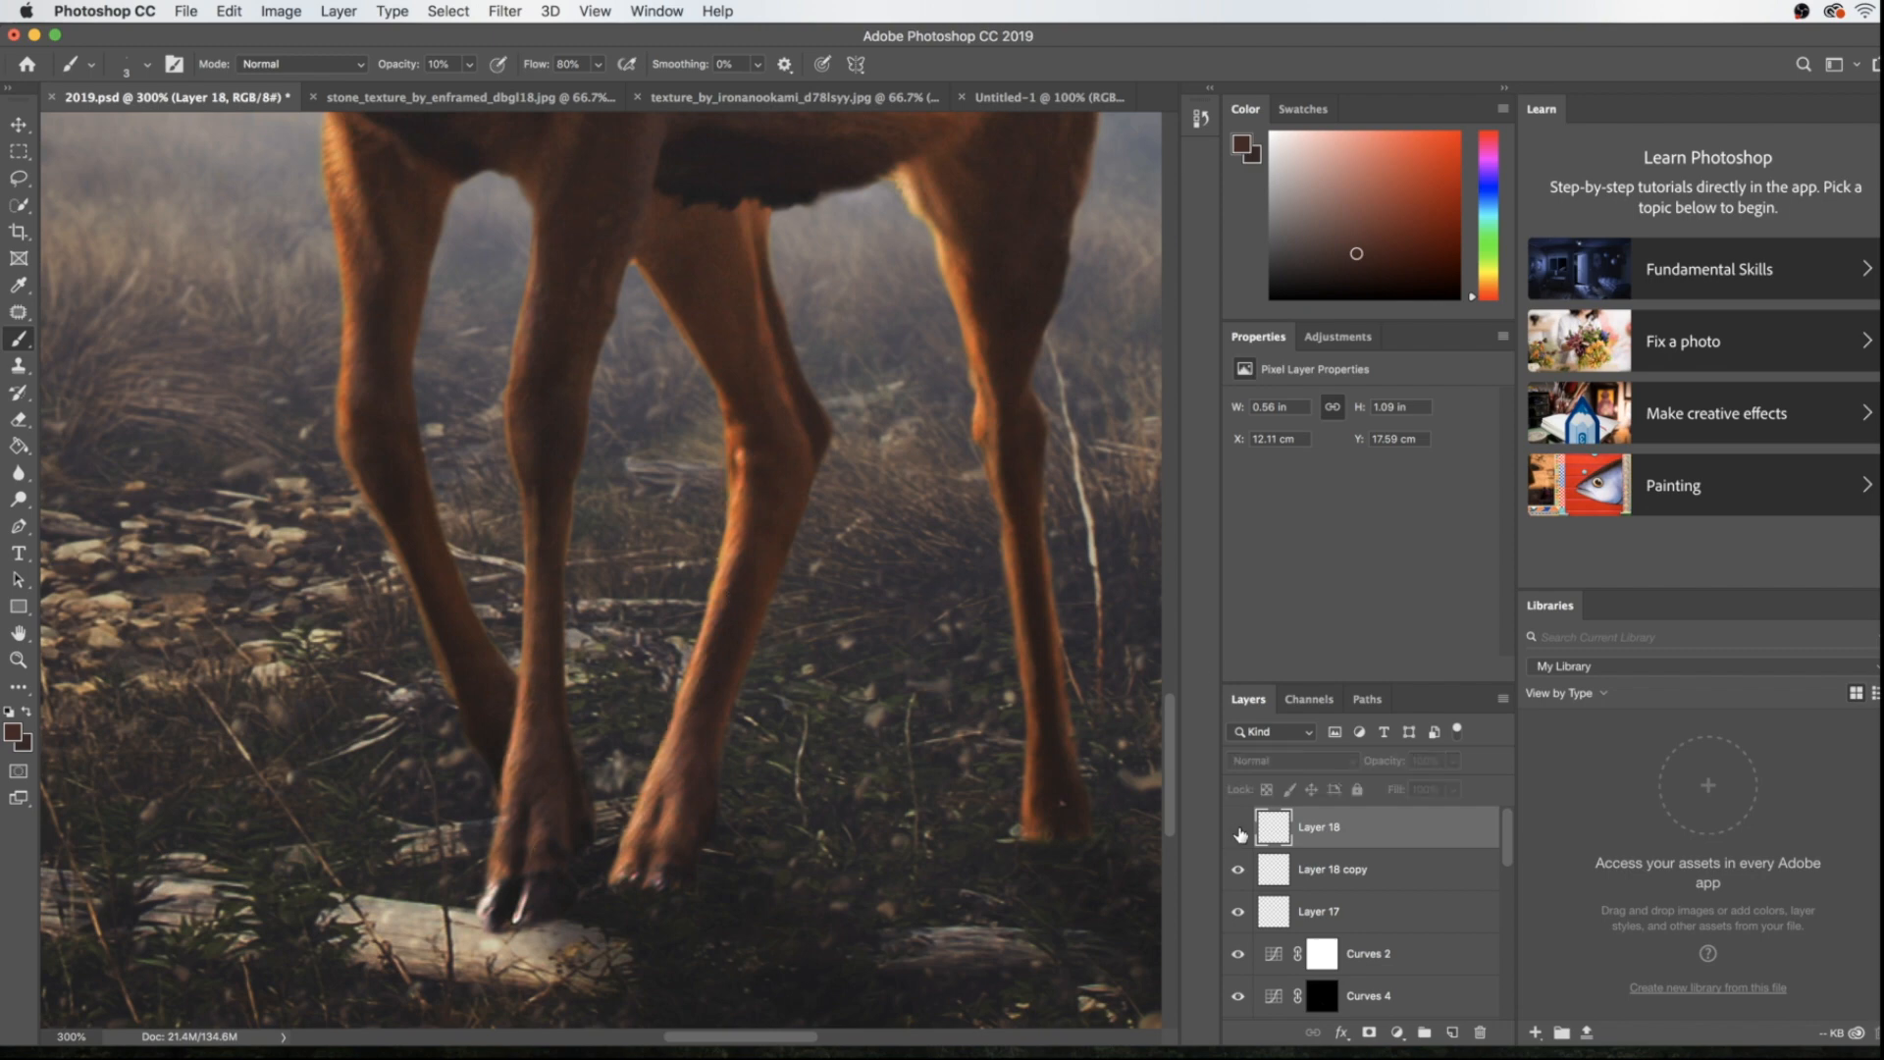
Sample a light orange fur colour from the lower part of the second leg
{"action": "left_click", "coordinate": [14, 732]}
{"action": "left_click_drag", "start_coordinate": [480, 548], "coordinate": [926, 413]}
{"action": "left_click", "coordinate": [527, 723]}
{"action": "key", "text": "Return"}
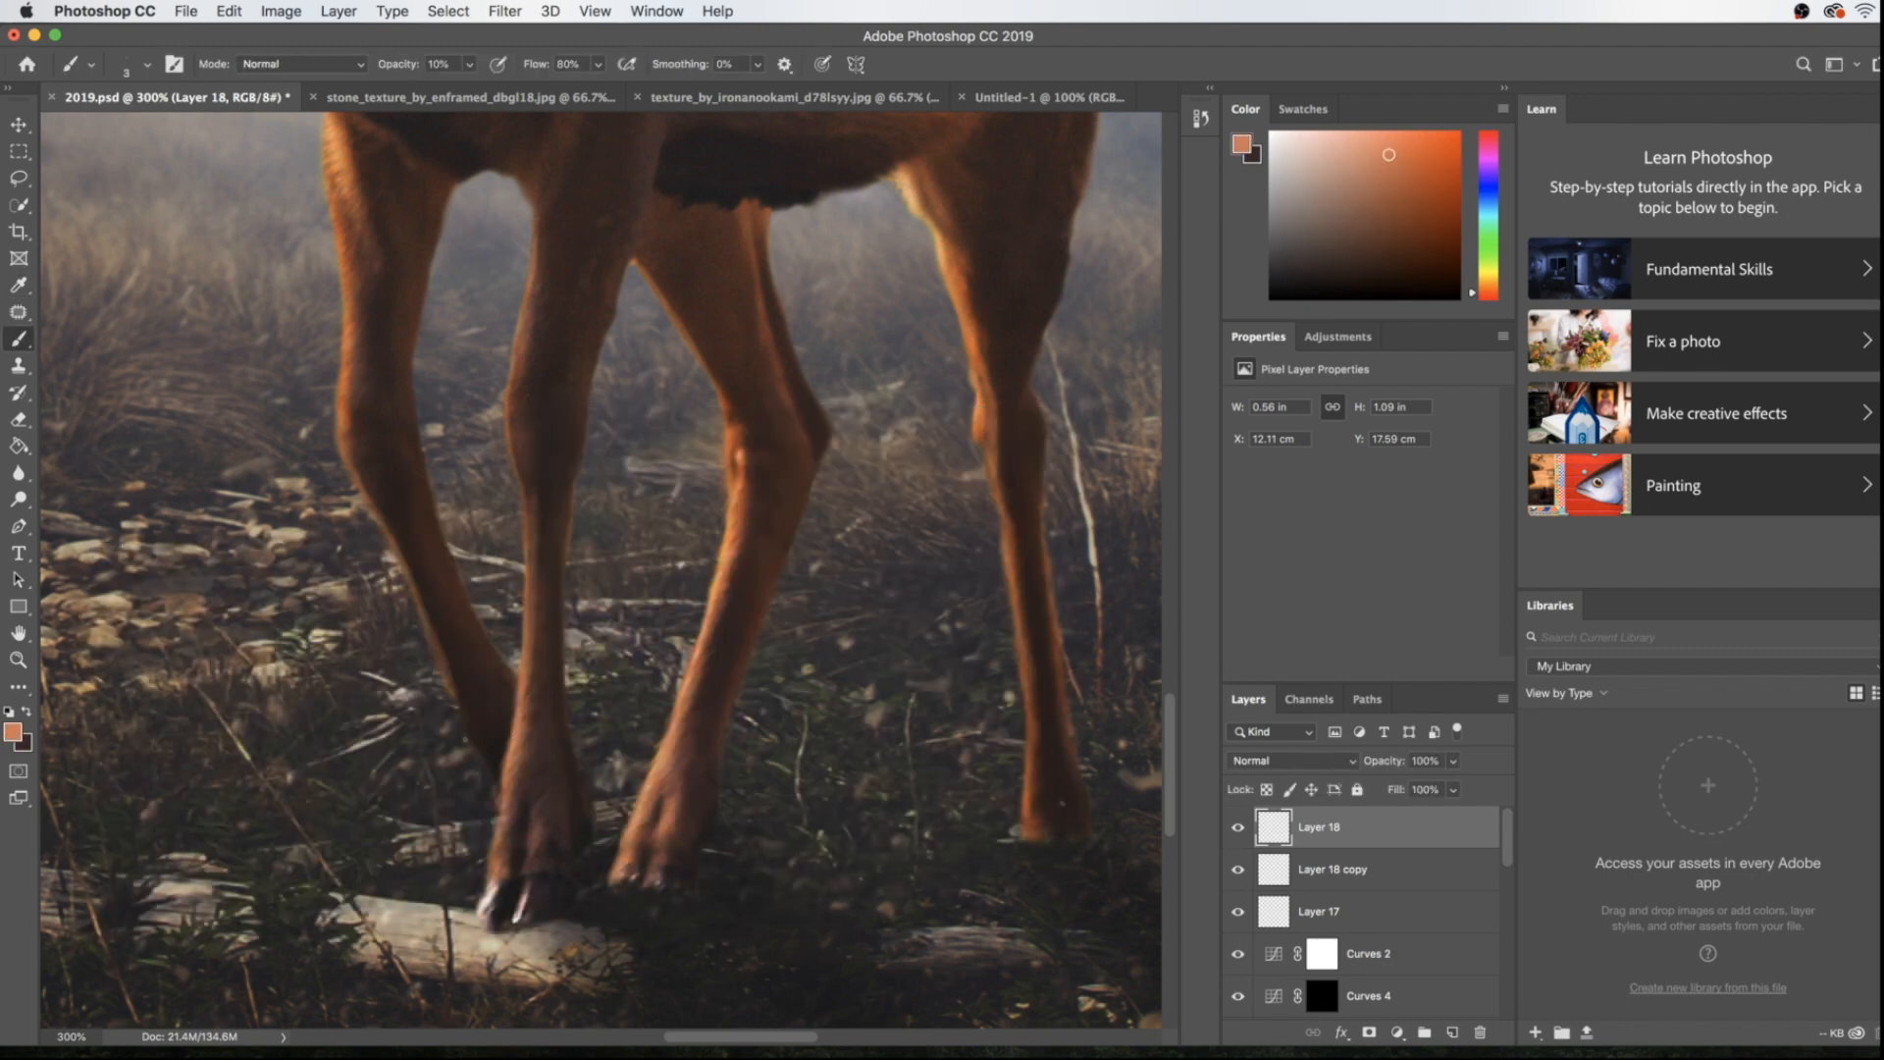
Paint fur strokes on the lower leftmost leg with a smaller brush, lowering its opacity to 3%
{"action": "key", "text": "bracketleft"}
{"action": "left_click_drag", "start_coordinate": [459, 699], "coordinate": [455, 696]}
{"action": "key", "text": "0"}
{"action": "key", "text": "3"}
{"action": "left_click_drag", "start_coordinate": [453, 702], "coordinate": [435, 652]}
Sample the orange fur colour c5673a from the upper part of the leftmost leg
{"action": "left_click", "coordinate": [13, 733]}
{"action": "left_click", "coordinate": [356, 341]}
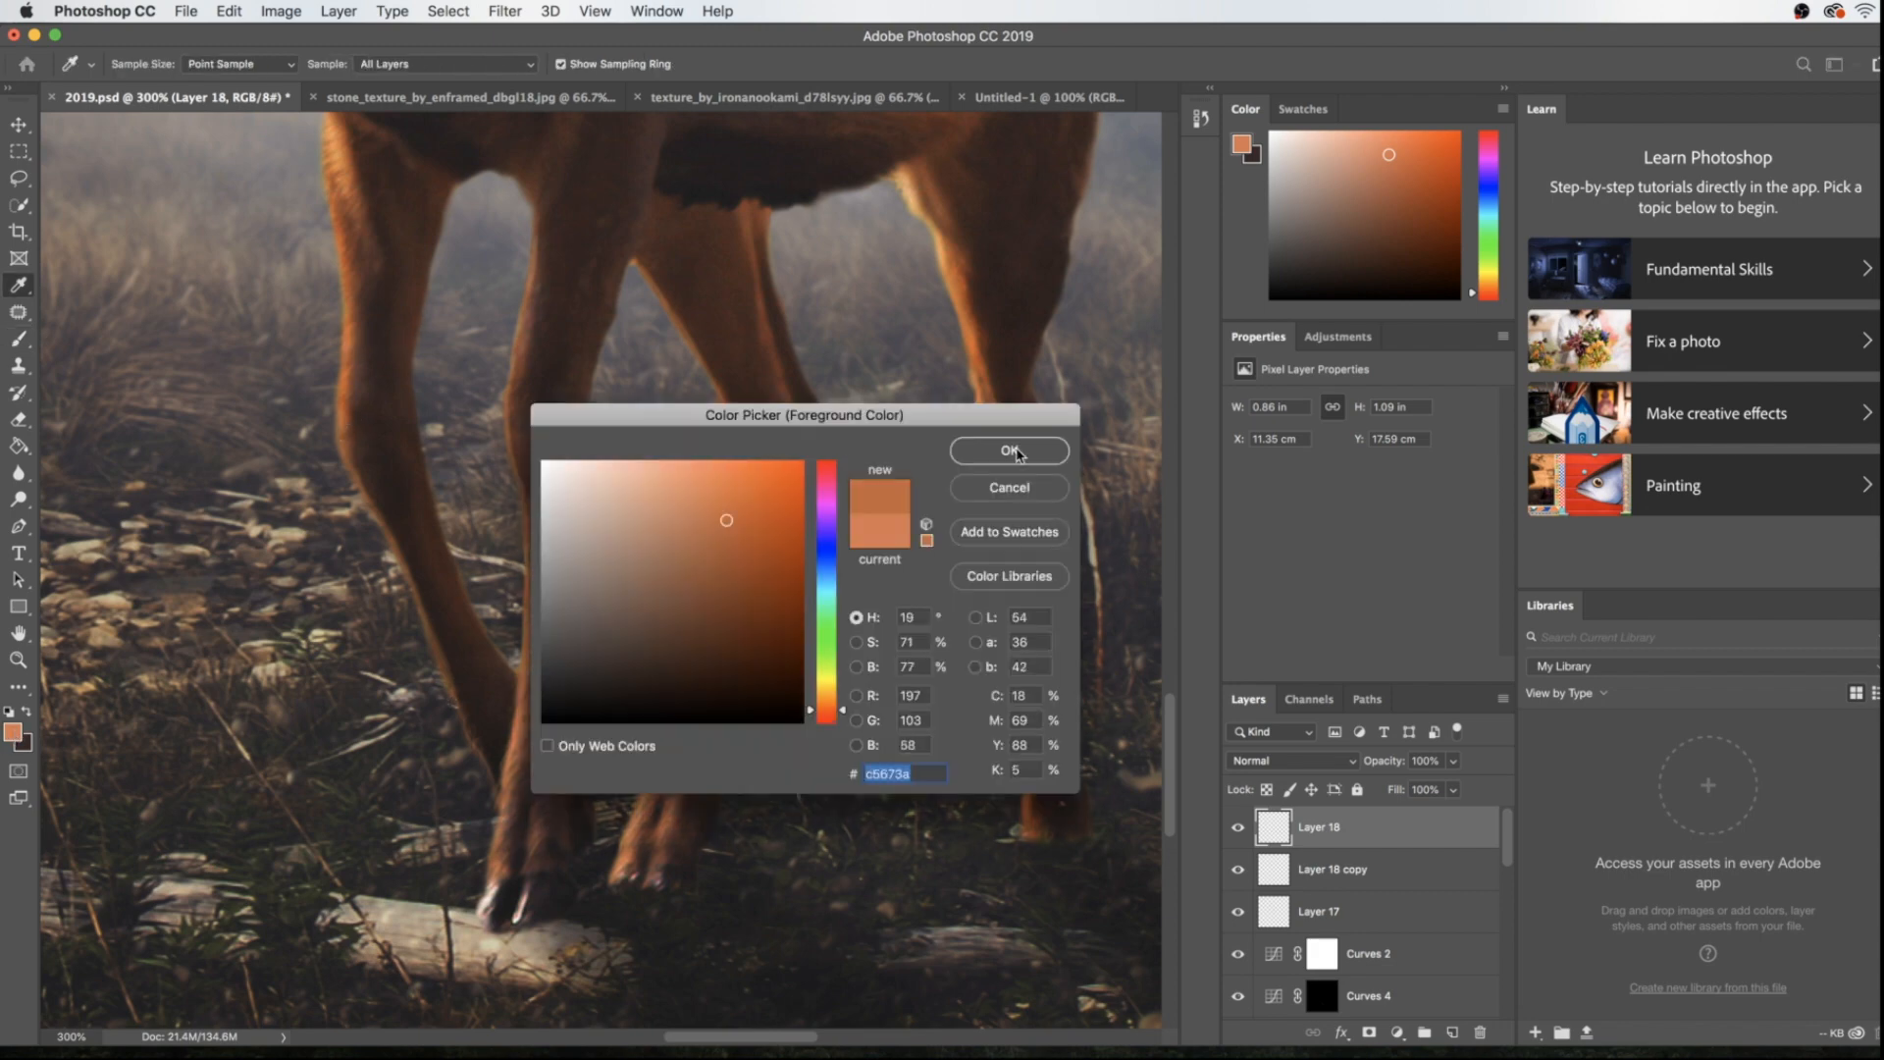
{"action": "left_click", "coordinate": [1018, 453]}
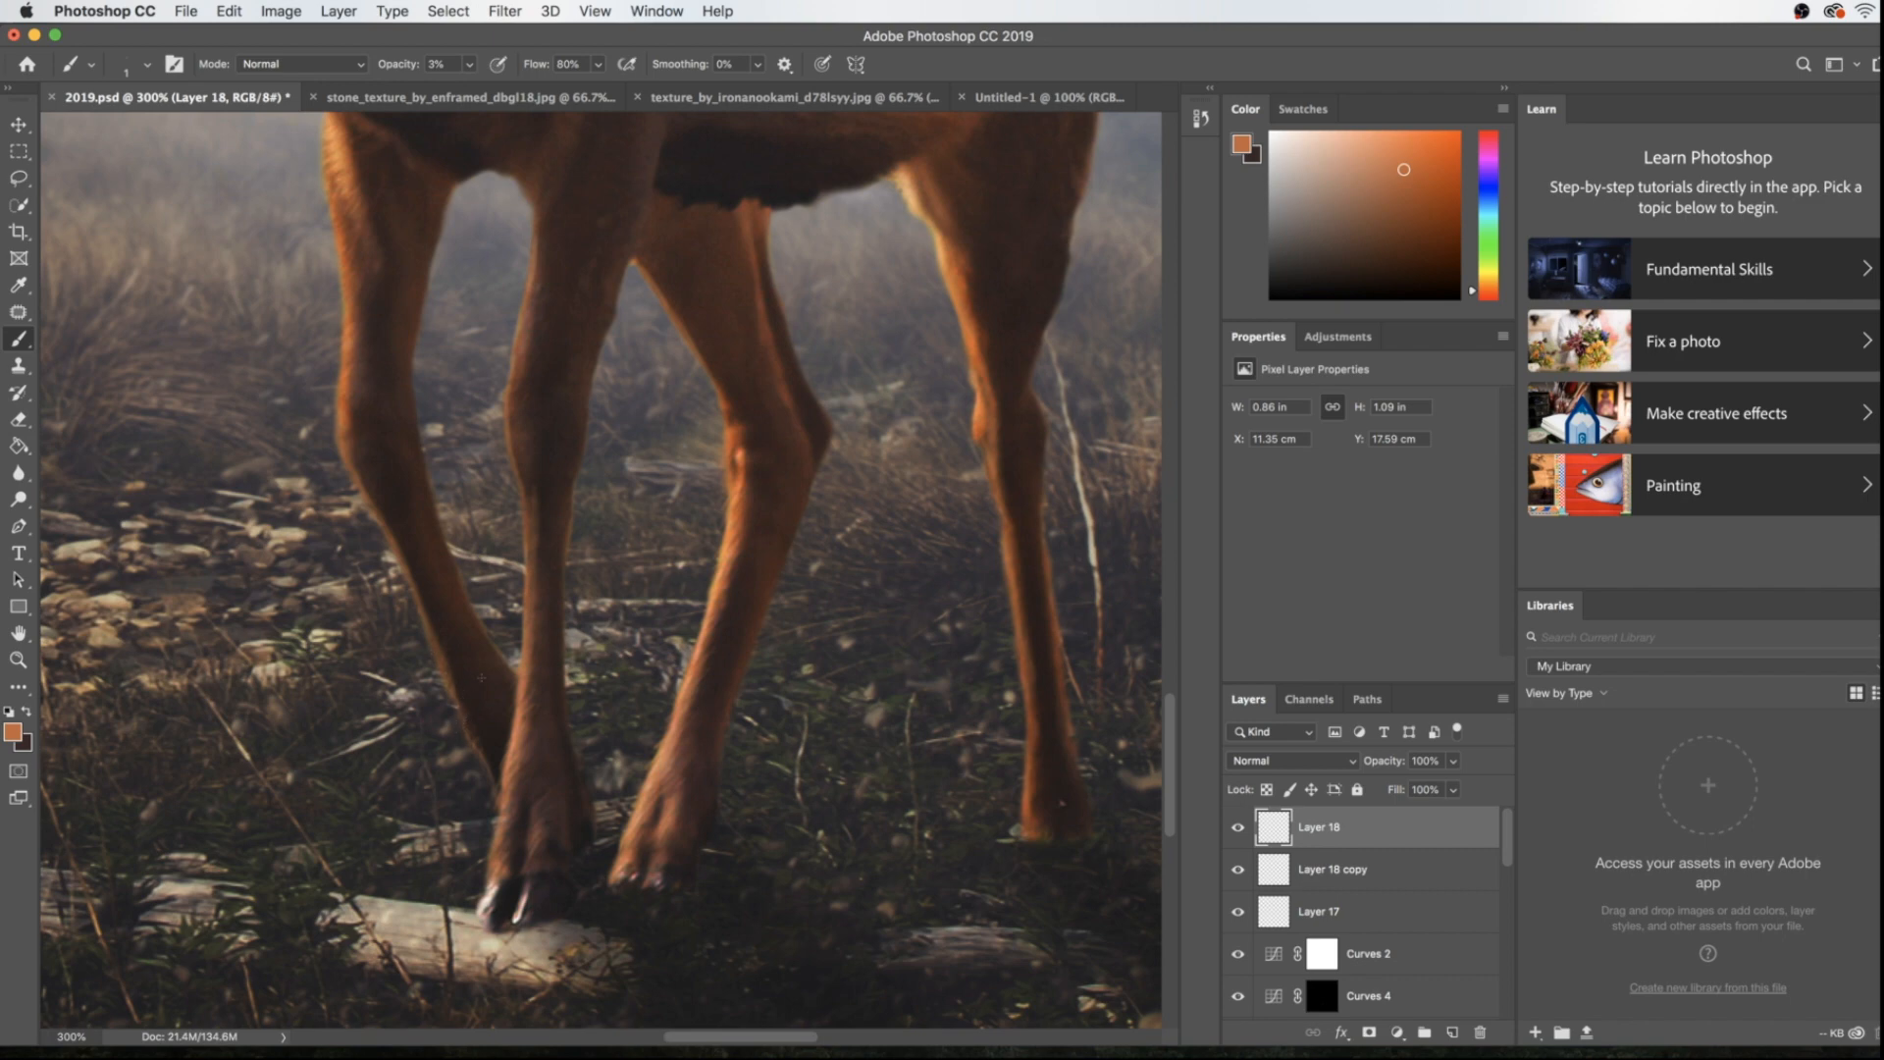
Sample a reddish-orange colour from the lower rightmost leg and paint fur just above its hoof
{"action": "left_click_drag", "start_coordinate": [1074, 864], "coordinate": [799, 904]}
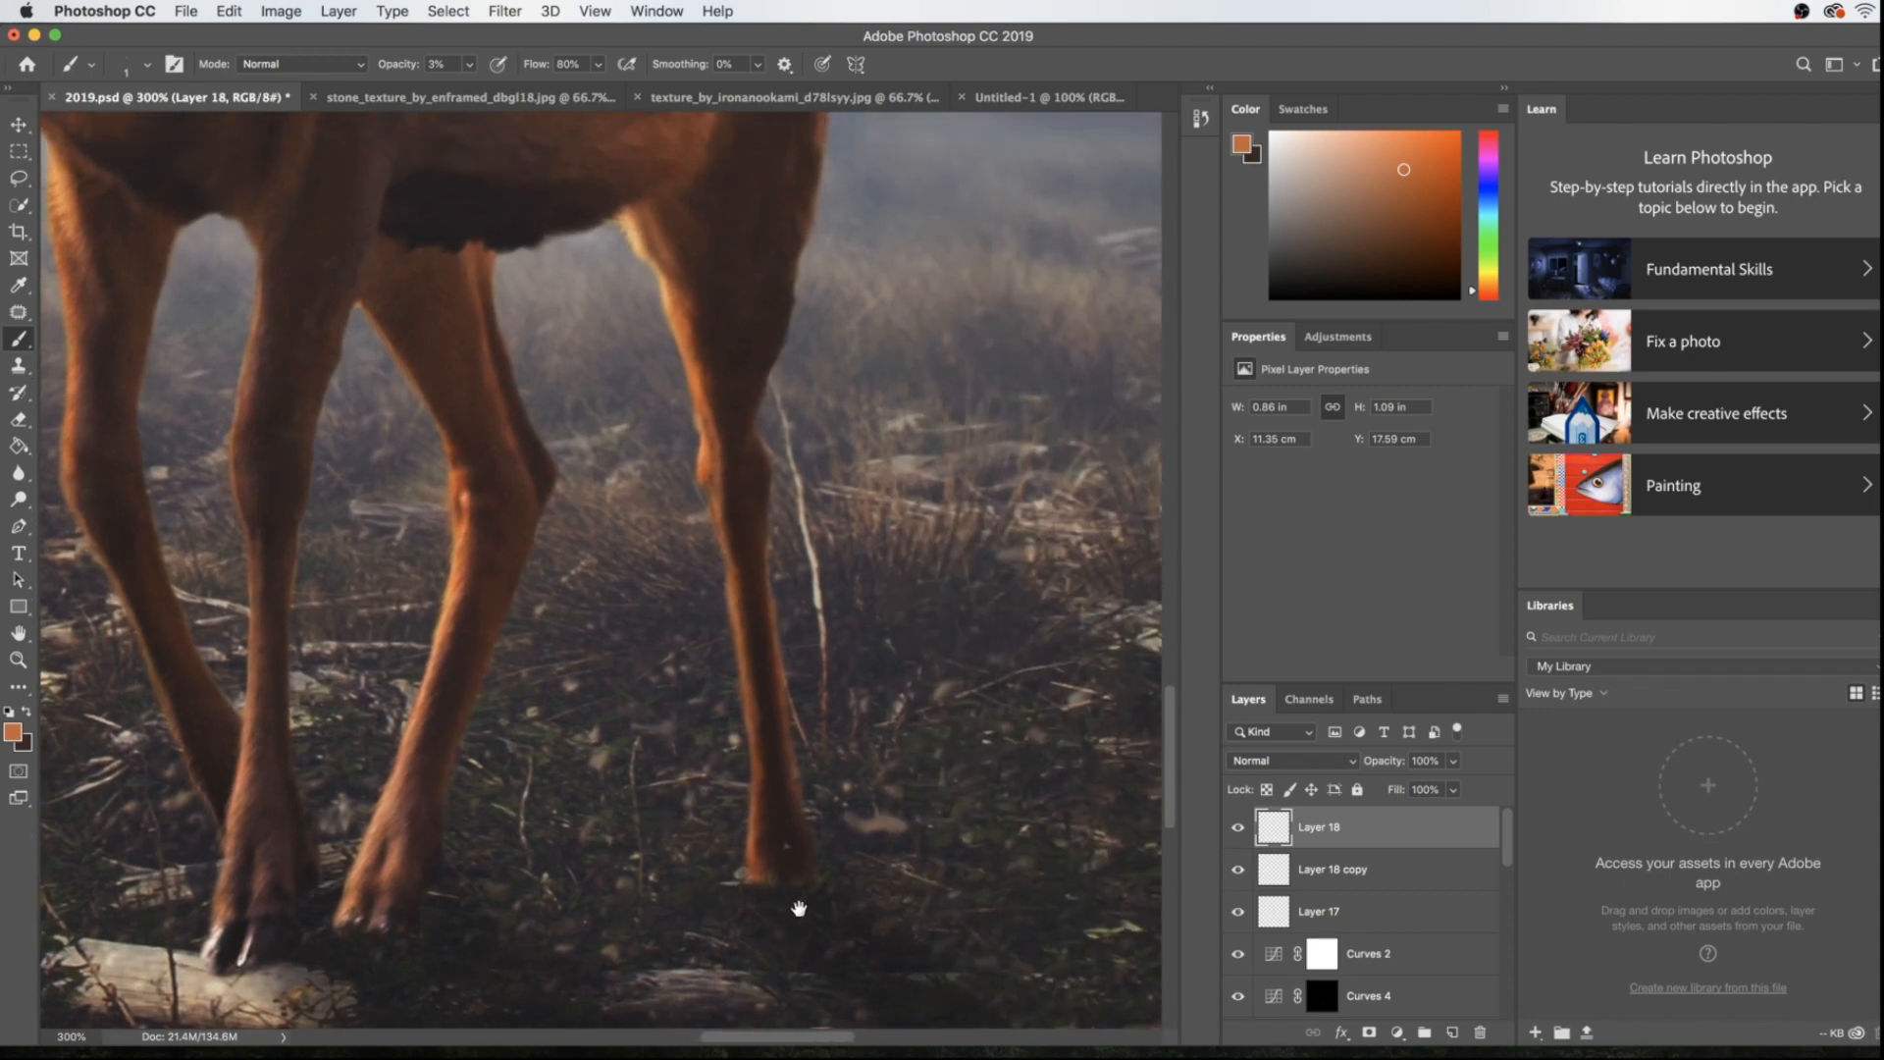
{"action": "left_click", "coordinate": [15, 733]}
{"action": "left_click", "coordinate": [760, 829]}
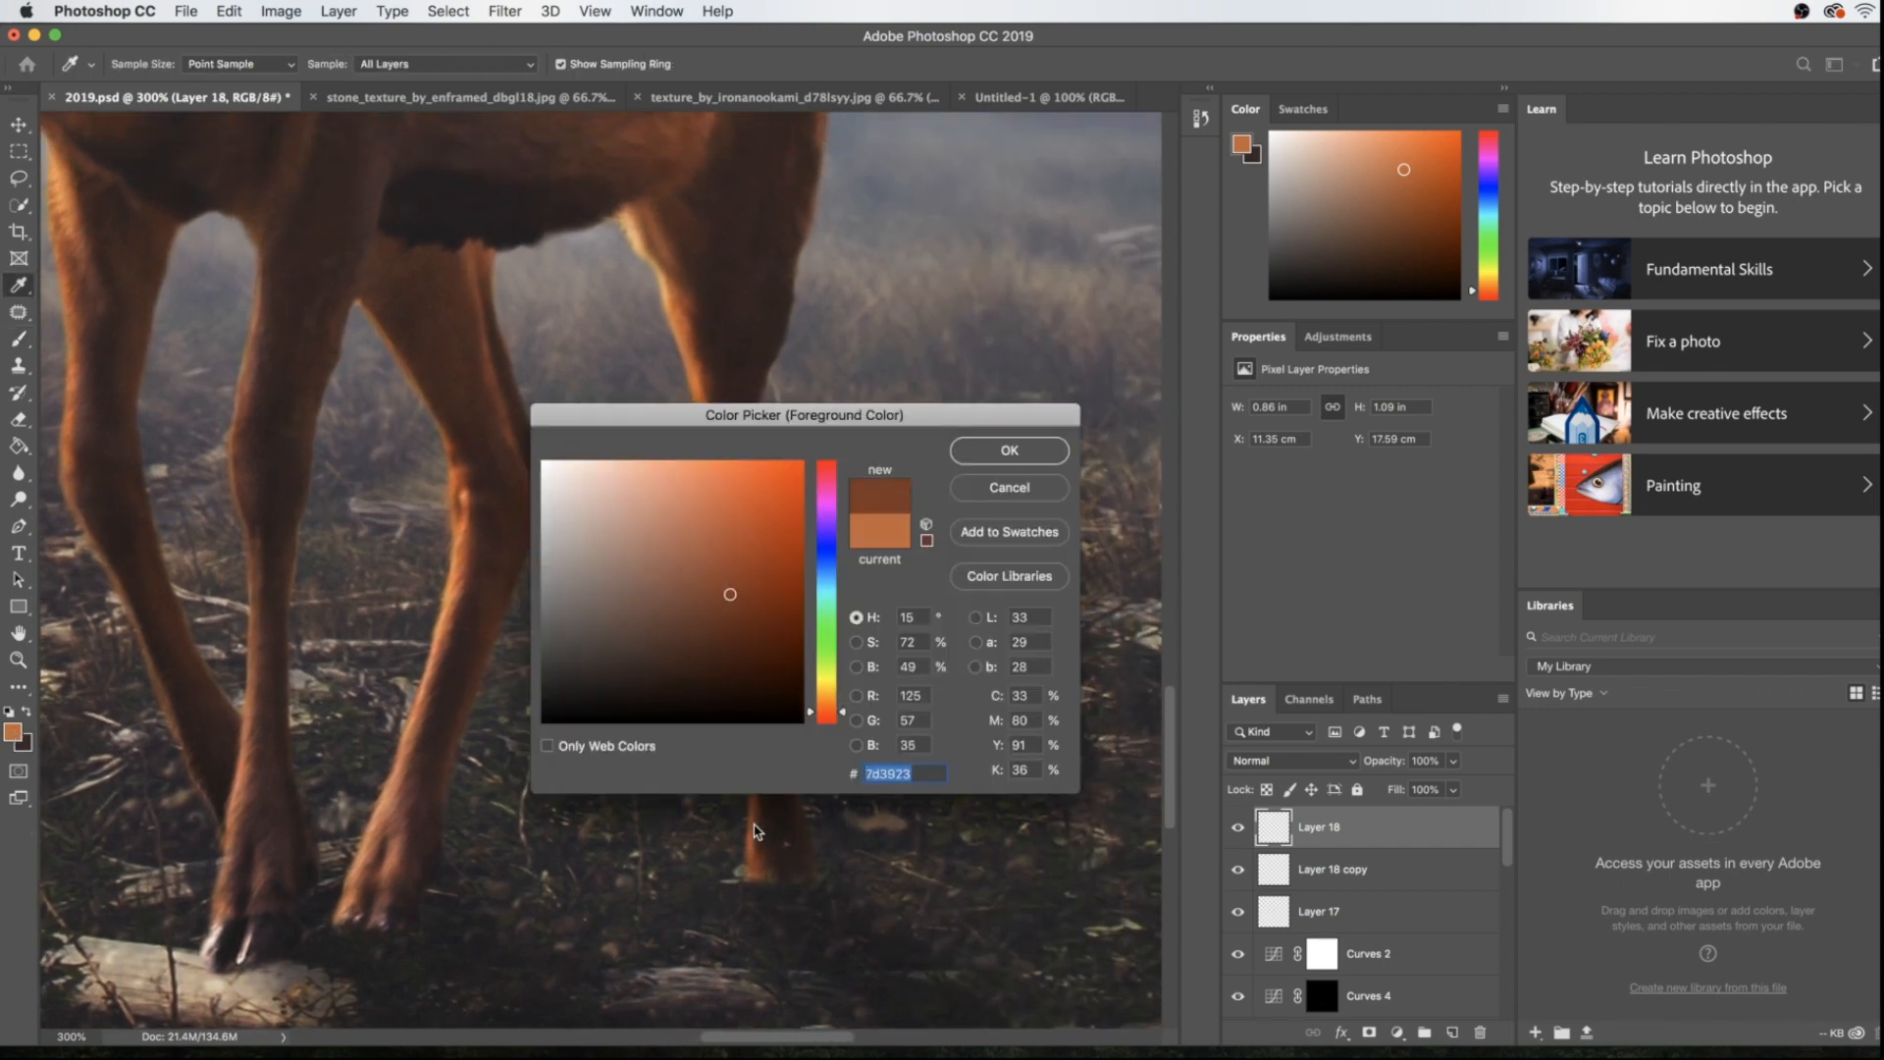
{"action": "left_click", "coordinate": [757, 852]}
{"action": "left_click", "coordinate": [998, 449]}
{"action": "key", "text": "b"}
{"action": "left_click", "coordinate": [765, 846]}
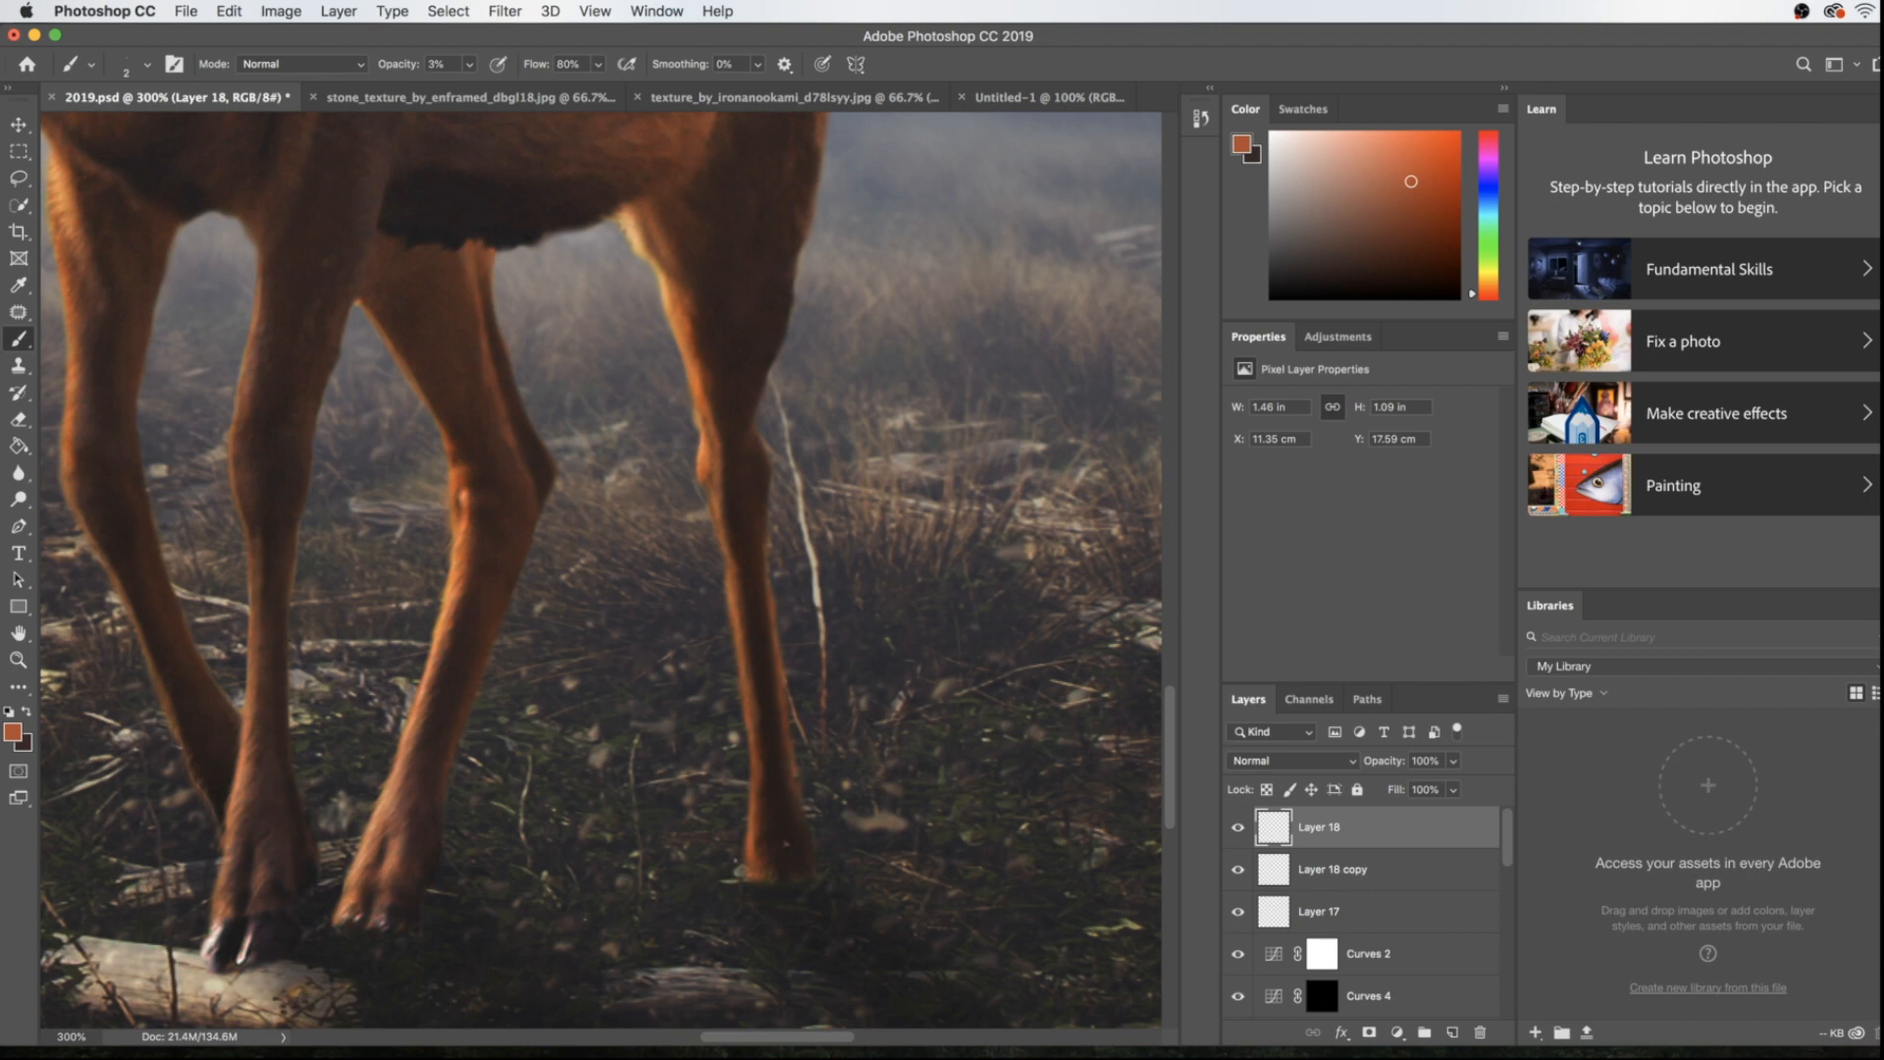
Set the brush opacity to 9%, swap to the dark colour and add fur shading above the rightmost hoof
{"action": "left_click_drag", "start_coordinate": [396, 65], "coordinate": [403, 70]}
{"action": "left_click", "coordinate": [26, 712]}
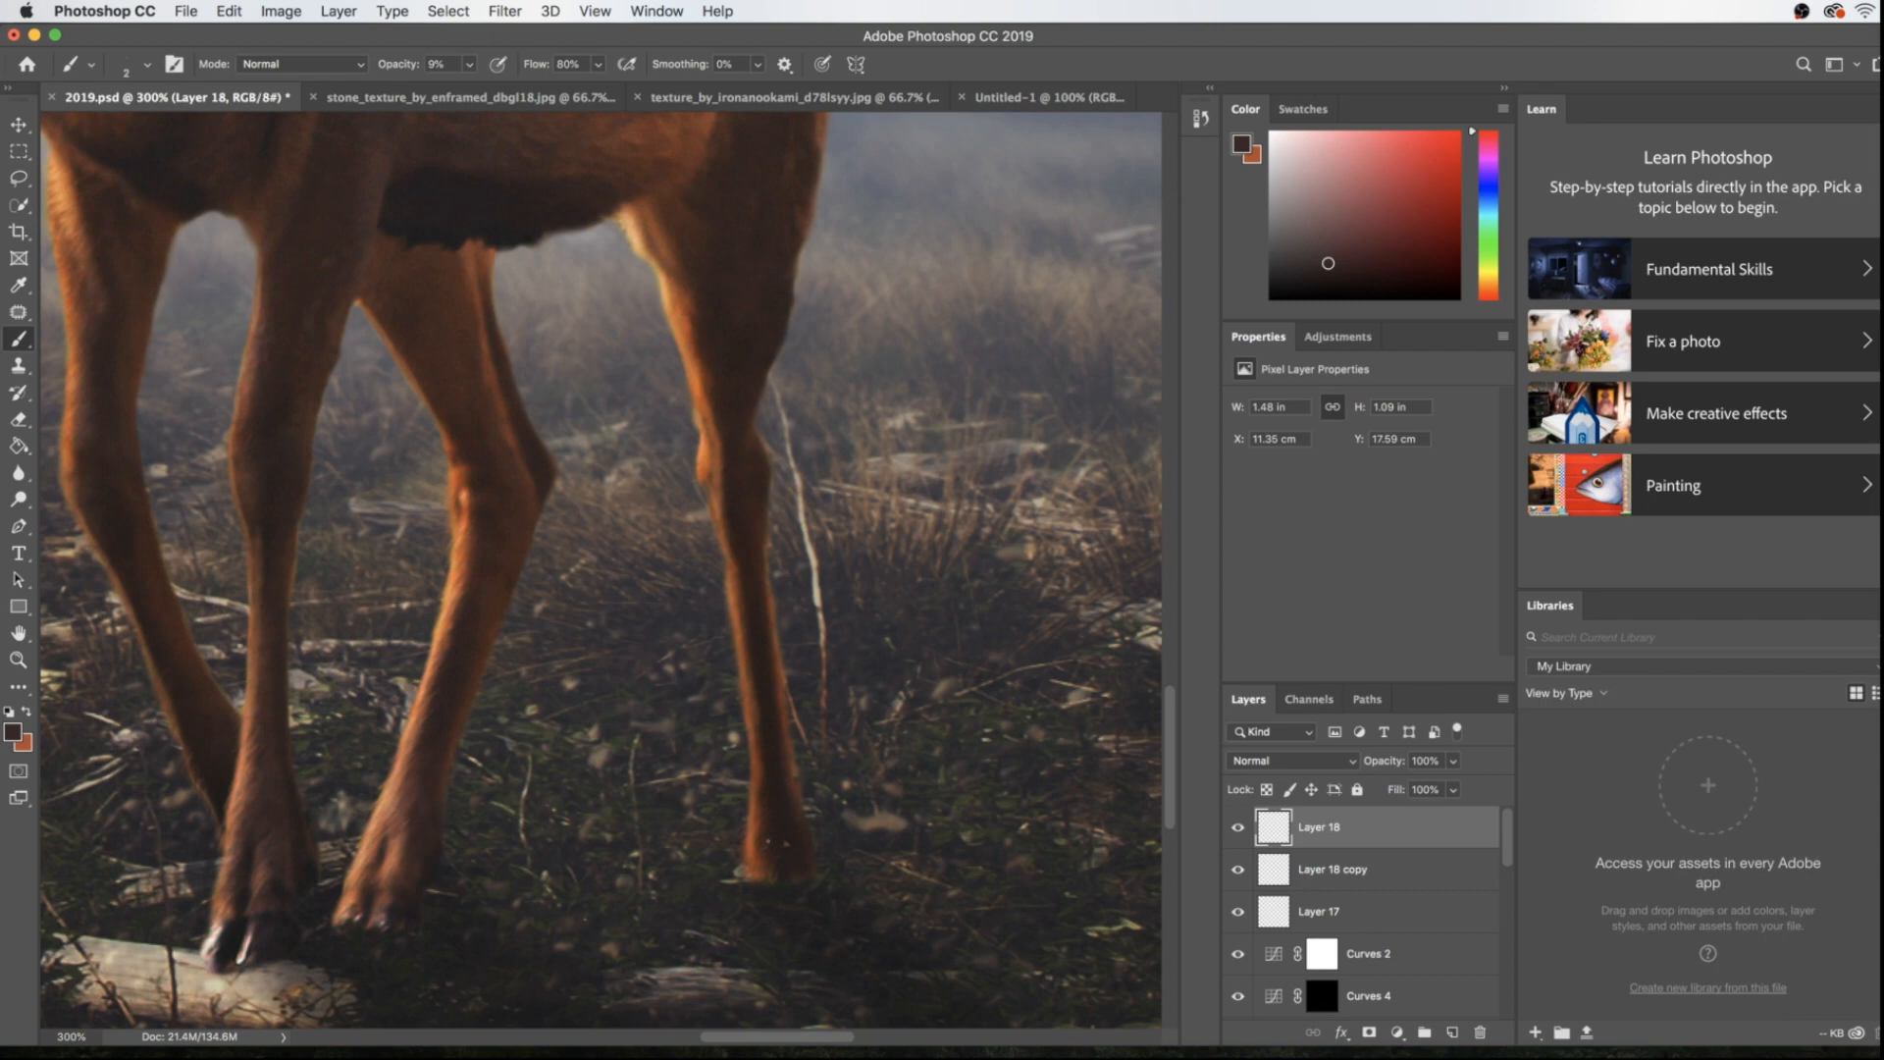
{"action": "left_click", "coordinate": [779, 860]}
{"action": "key", "text": "bracketleft"}
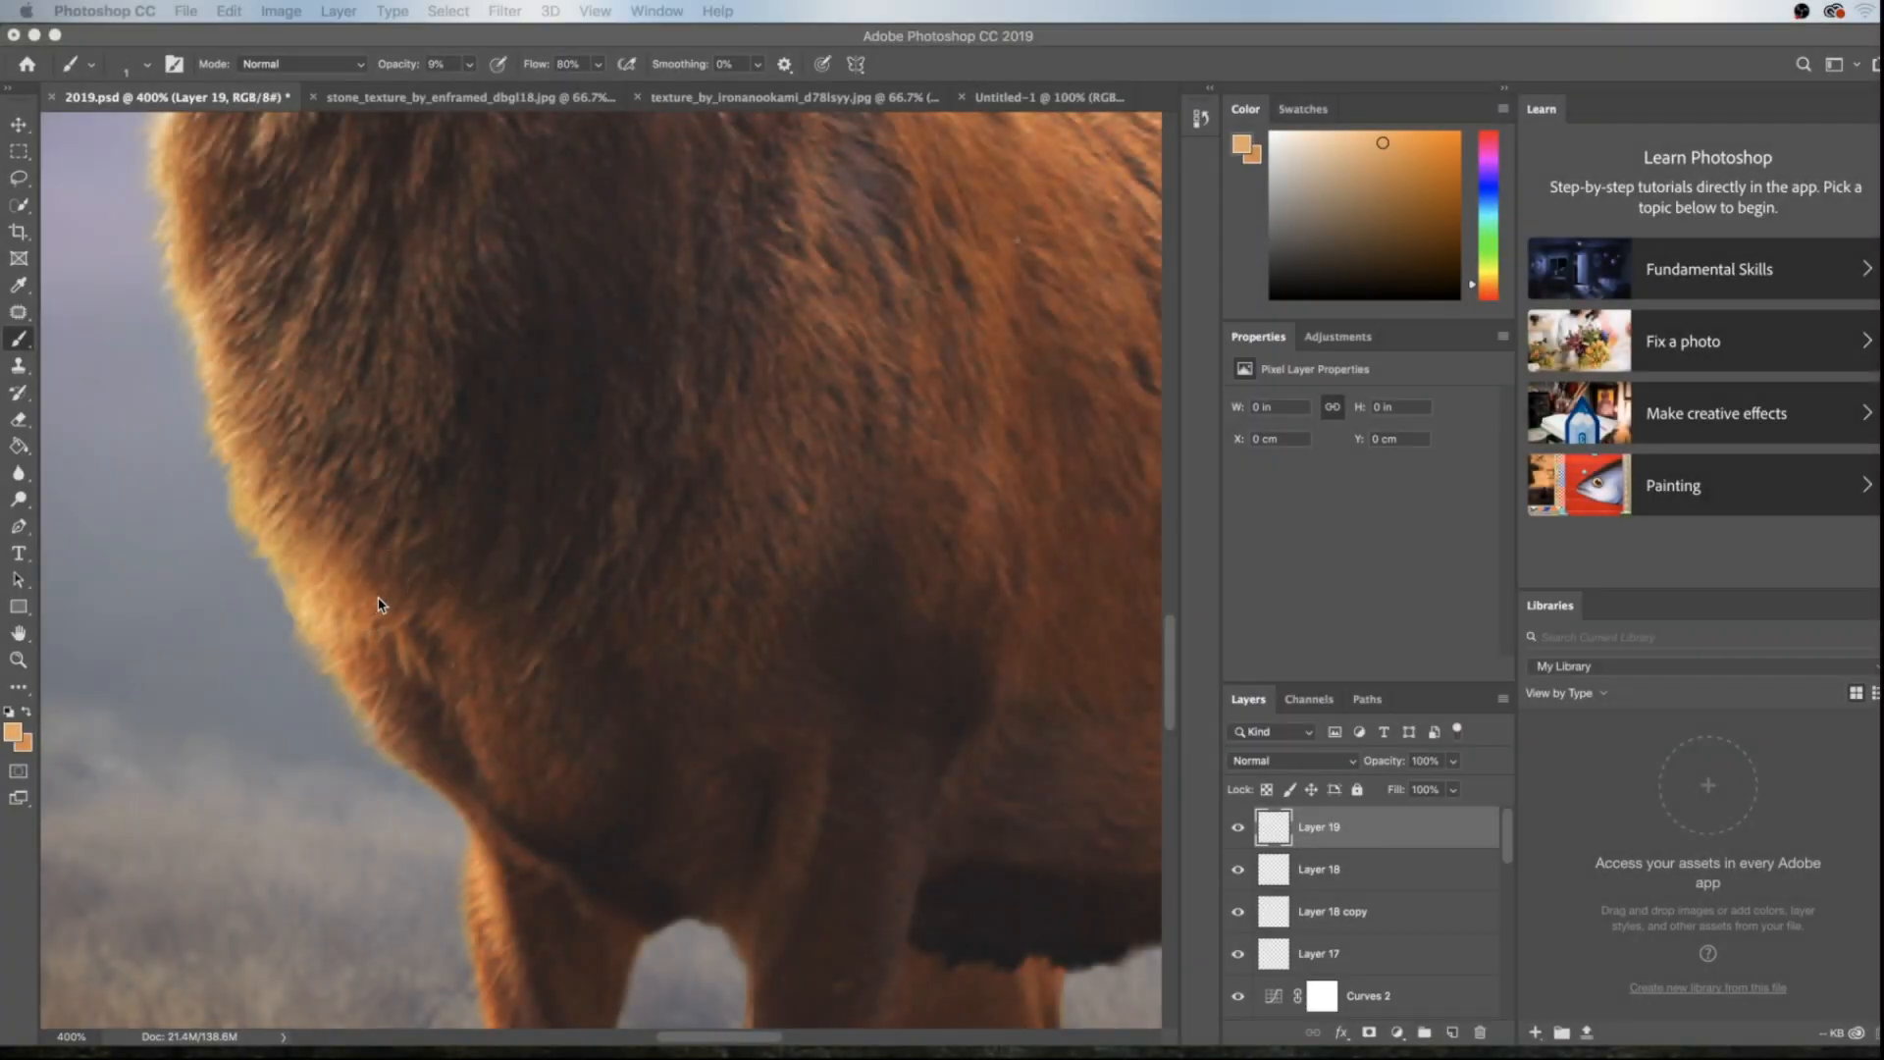
Paint fine light-orange fur strokes along the edge of the deer's chest on Layer 19
{"action": "left_click", "coordinate": [378, 604]}
{"action": "left_click_drag", "start_coordinate": [369, 611], "coordinate": [411, 555]}
{"action": "mouse_move", "coordinate": [296, 496]}
{"action": "left_mouse_down"}
{"action": "mouse_move", "coordinate": [314, 459]}
{"action": "mouse_move", "coordinate": [208, 463]}
{"action": "left_mouse_up"}
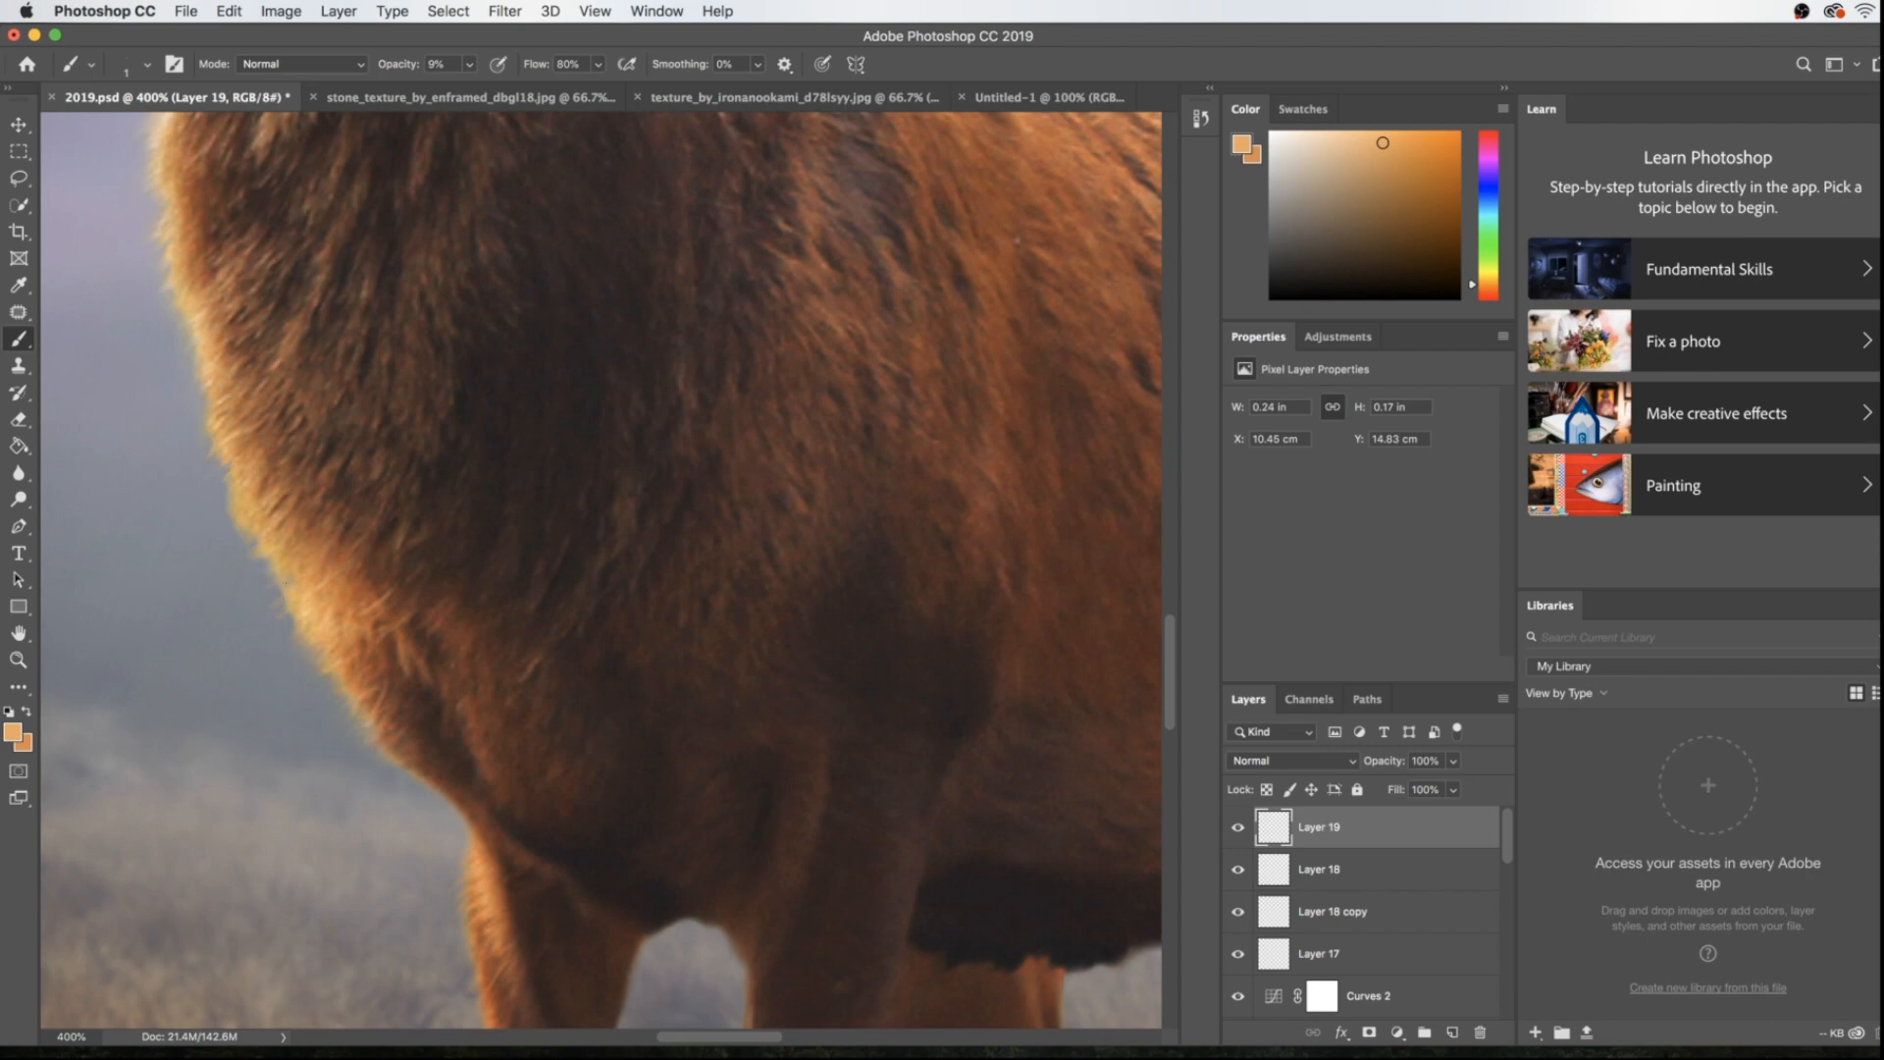
Paint more fine light-orange fur strokes along the outer edge of the deer's chest and neck on Layer 19
{"action": "left_click_drag", "start_coordinate": [334, 500], "coordinate": [345, 471]}
{"action": "left_click", "coordinate": [426, 714]}
{"action": "left_click_drag", "start_coordinate": [408, 743], "coordinate": [396, 734]}
{"action": "left_click_drag", "start_coordinate": [323, 402], "coordinate": [334, 395]}
{"action": "left_click_drag", "start_coordinate": [317, 460], "coordinate": [303, 481]}
{"action": "left_click_drag", "start_coordinate": [285, 528], "coordinate": [272, 549]}
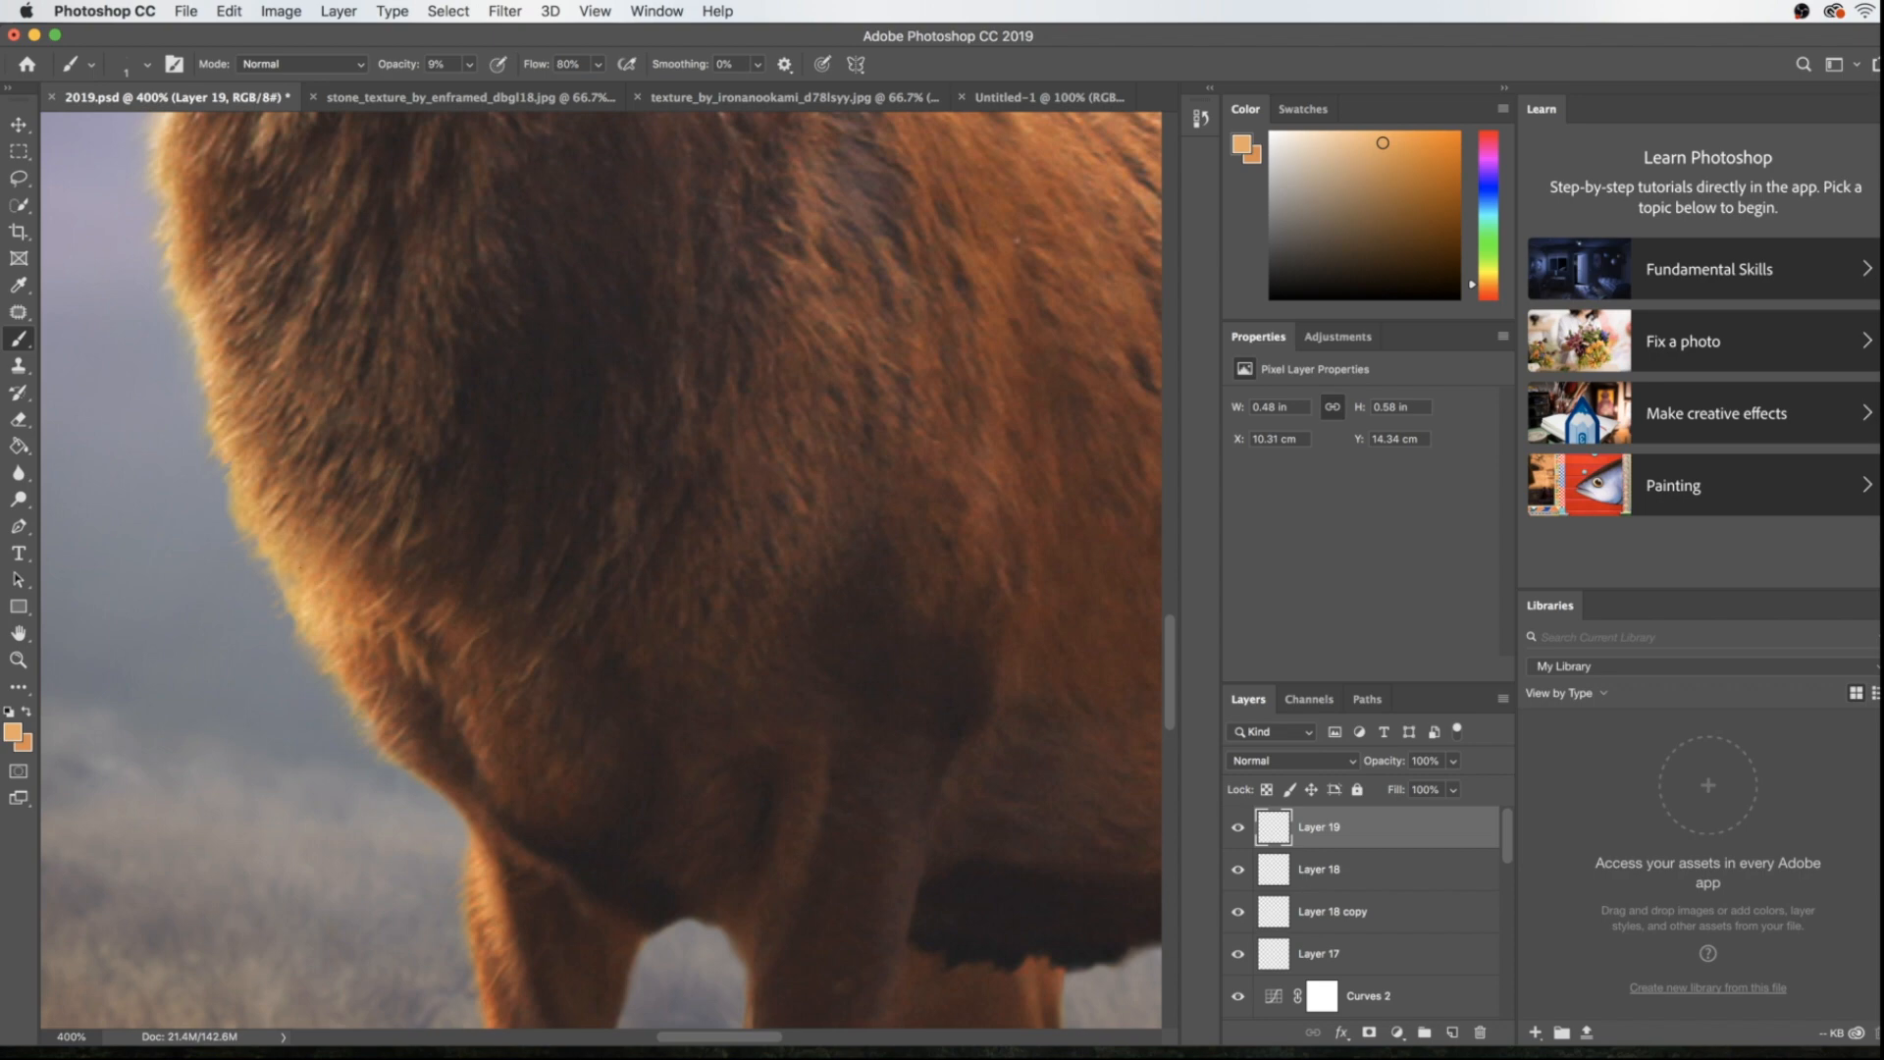
Sample a darker reddish-brown from the deer's chest fur as the foreground colour
{"action": "left_click", "coordinate": [14, 731]}
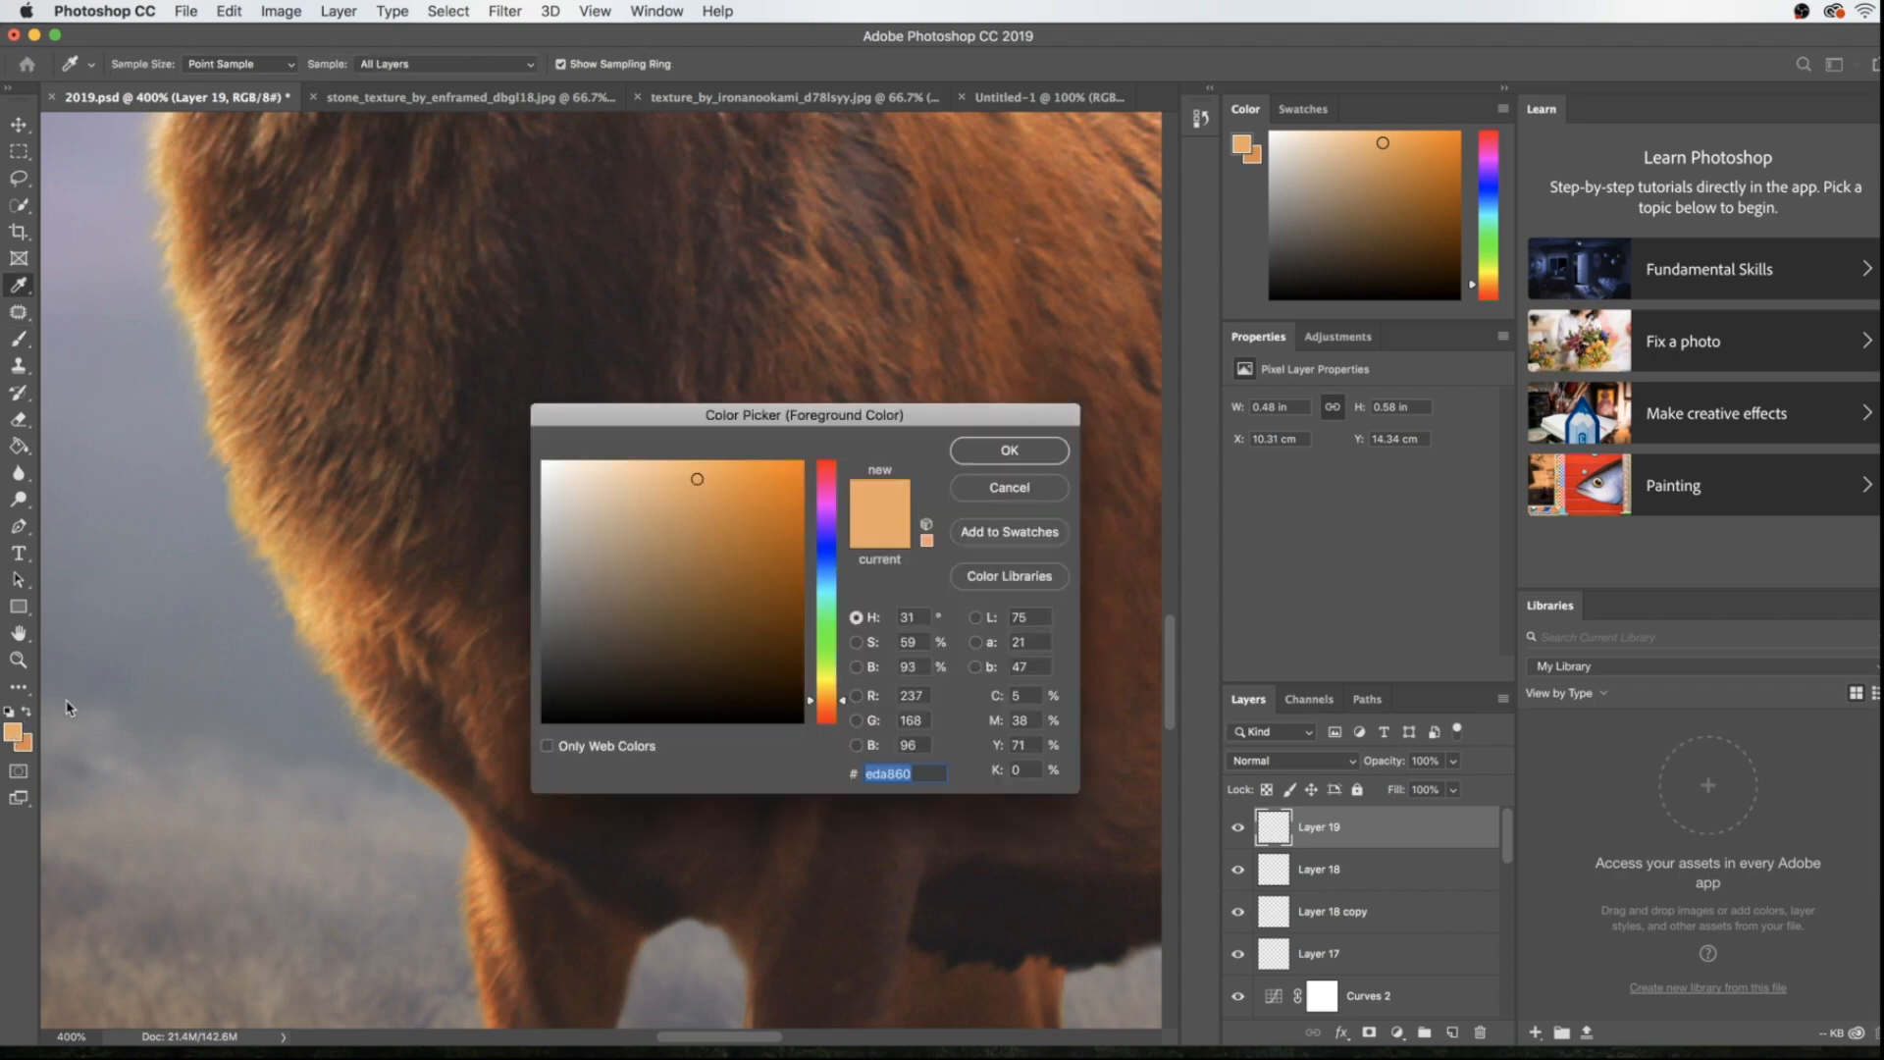
{"action": "left_click", "coordinate": [506, 530]}
{"action": "left_click", "coordinate": [1030, 446]}
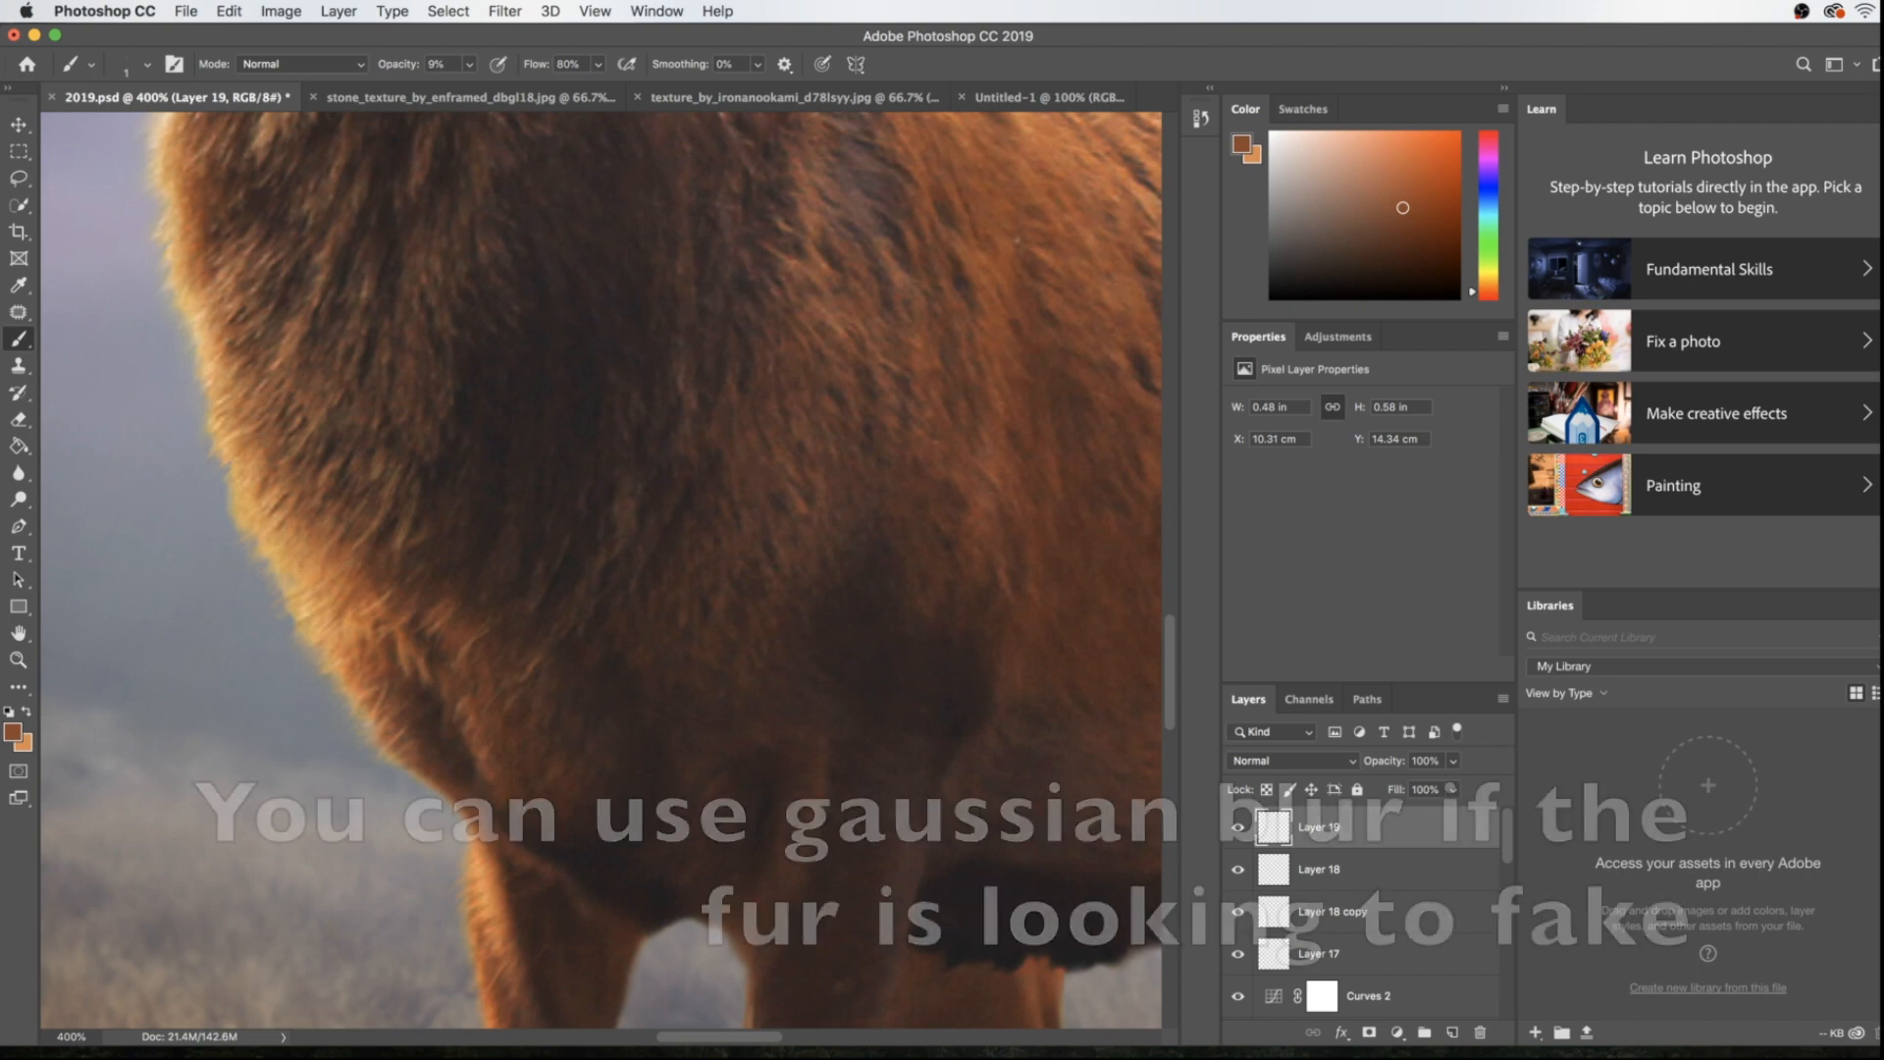
Apply a Gaussian Blur with a 0.3 pixel radius to Layer 19 and compare the fur with the layer hidden and shown
{"action": "left_click", "coordinate": [505, 12]}
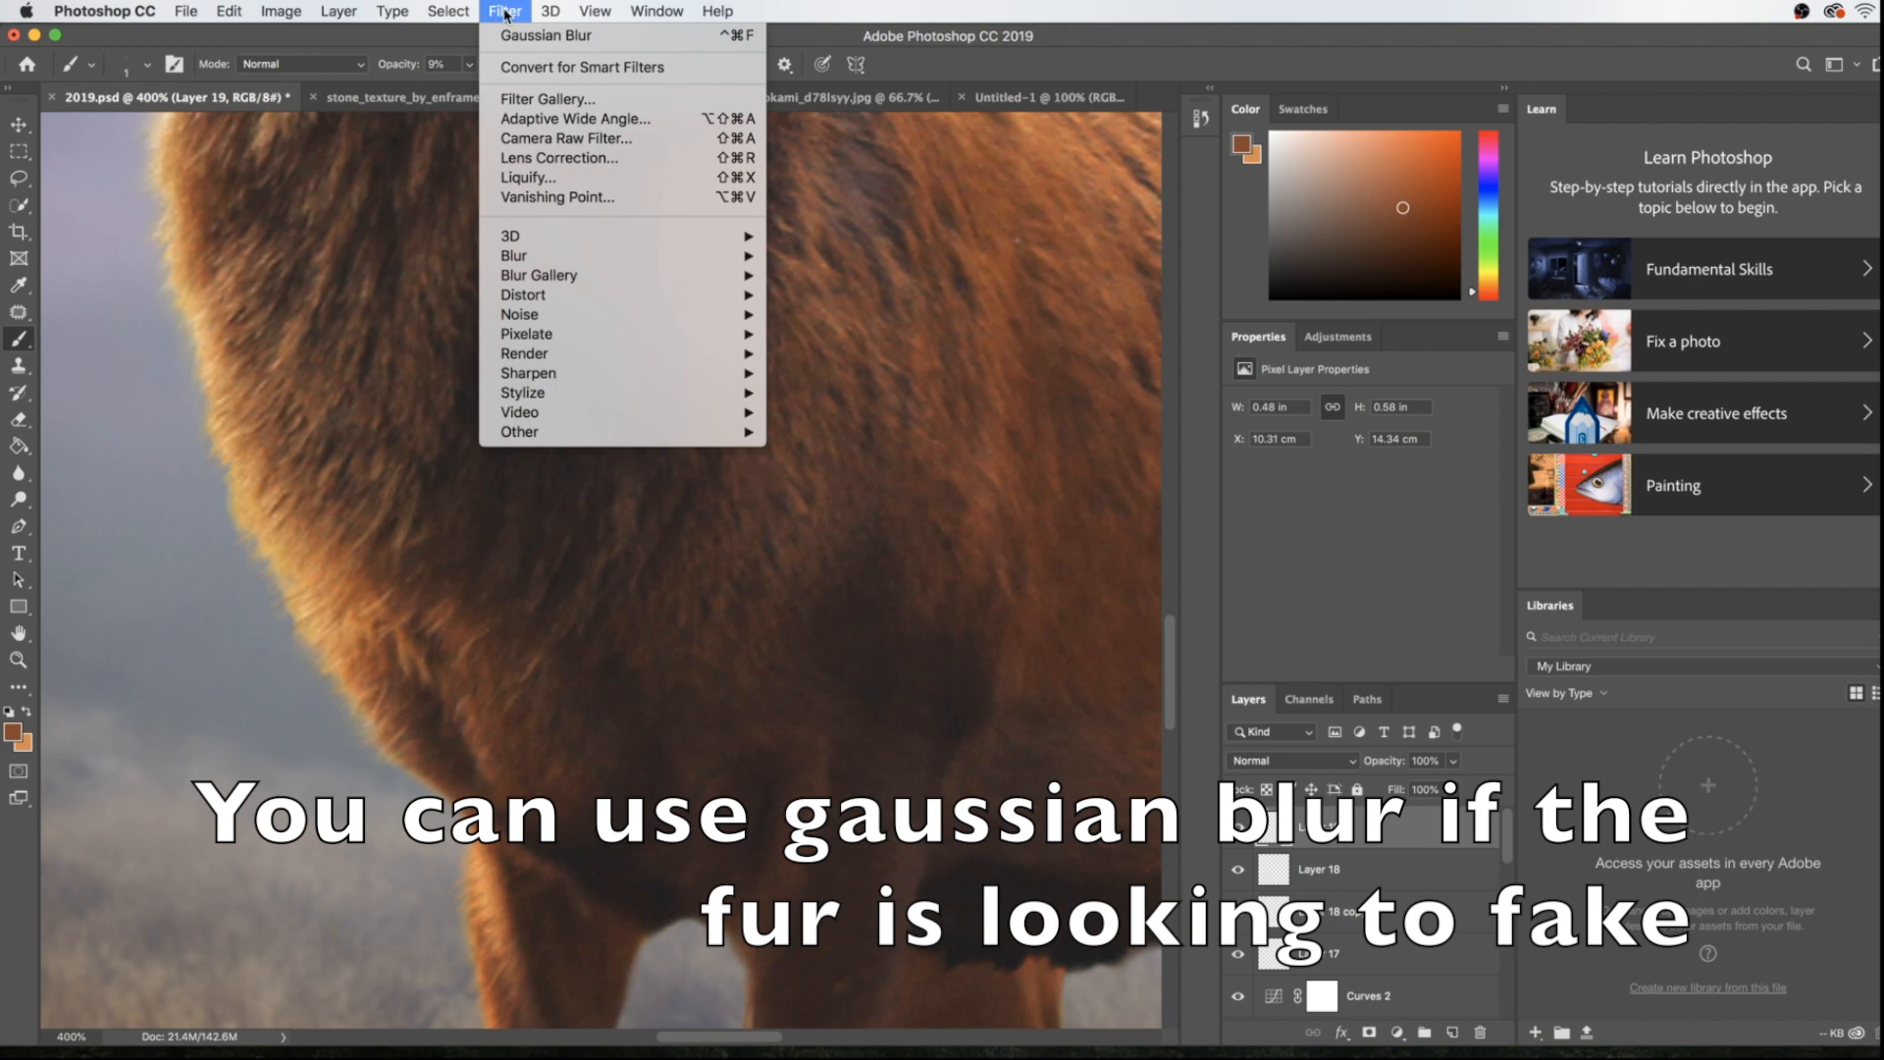
{"action": "mouse_move", "coordinate": [515, 257]}
{"action": "left_click", "coordinate": [824, 334]}
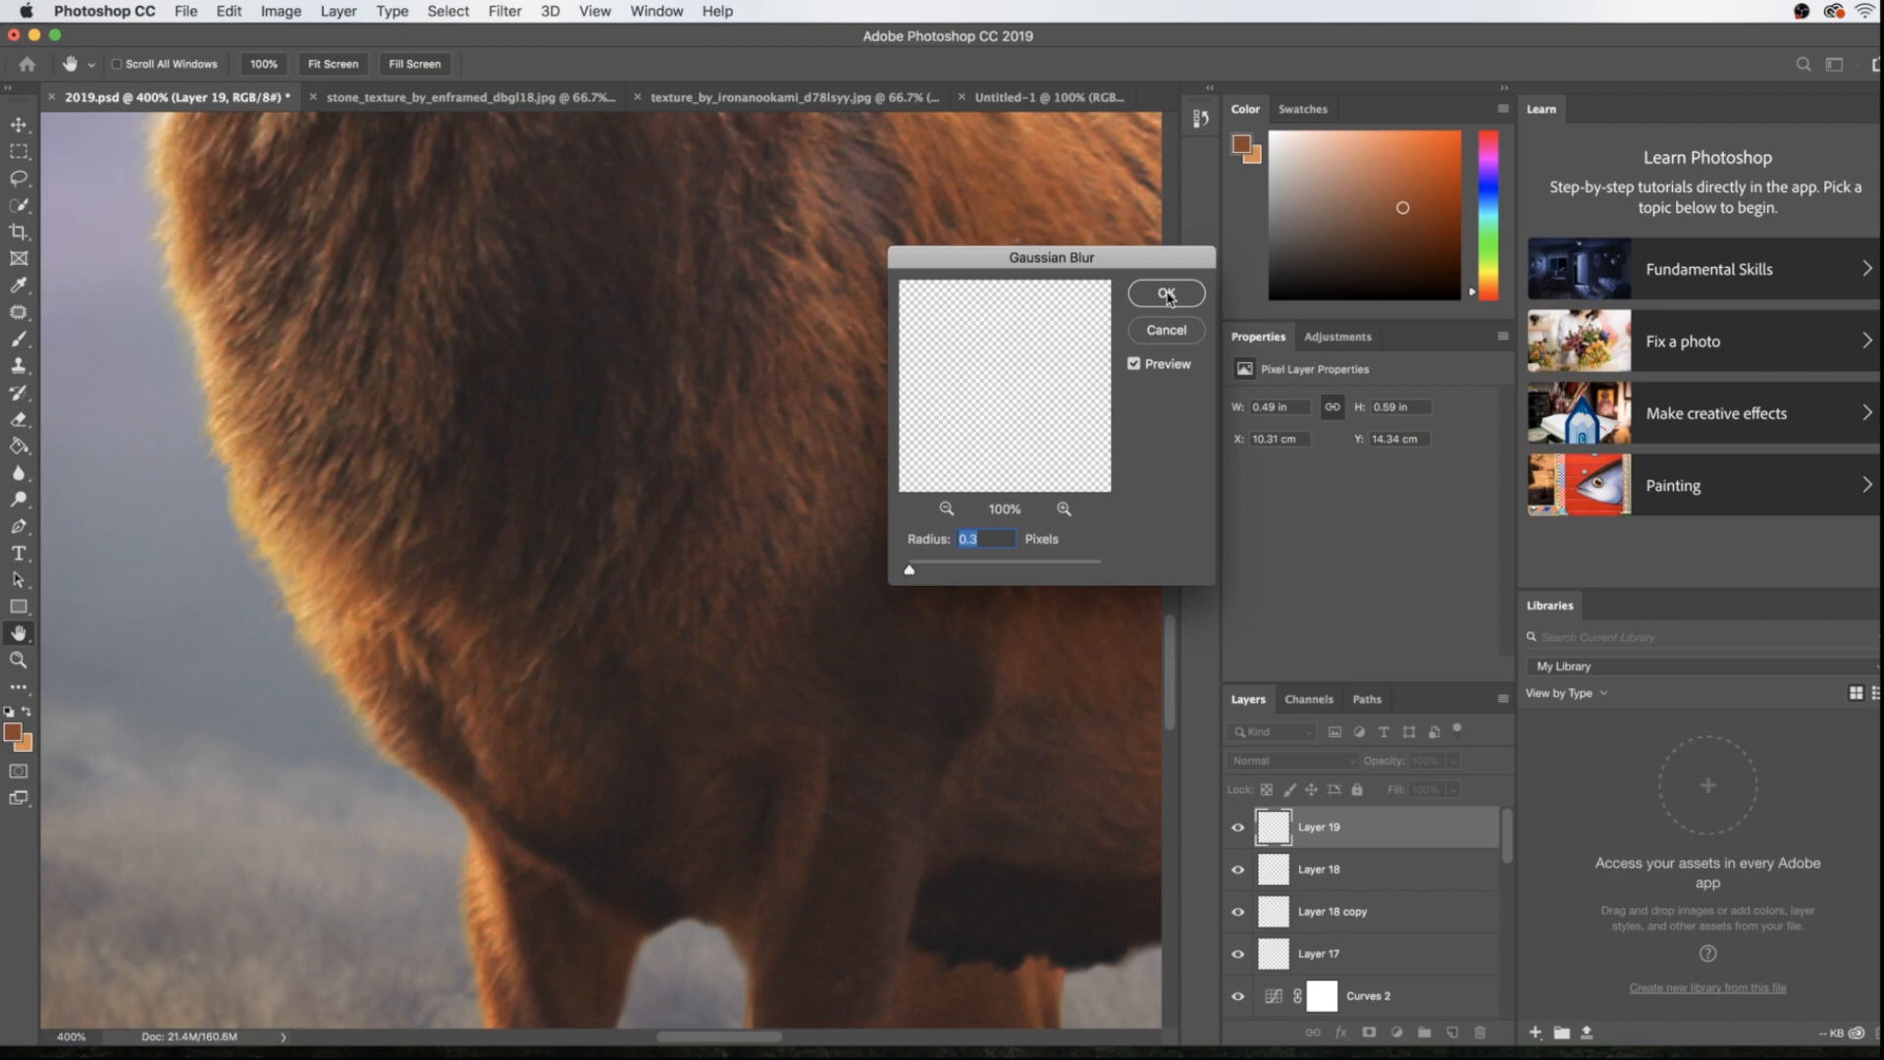
{"action": "left_click", "coordinate": [1166, 294]}
{"action": "left_click", "coordinate": [1238, 832]}
{"action": "left_click", "coordinate": [1238, 833]}
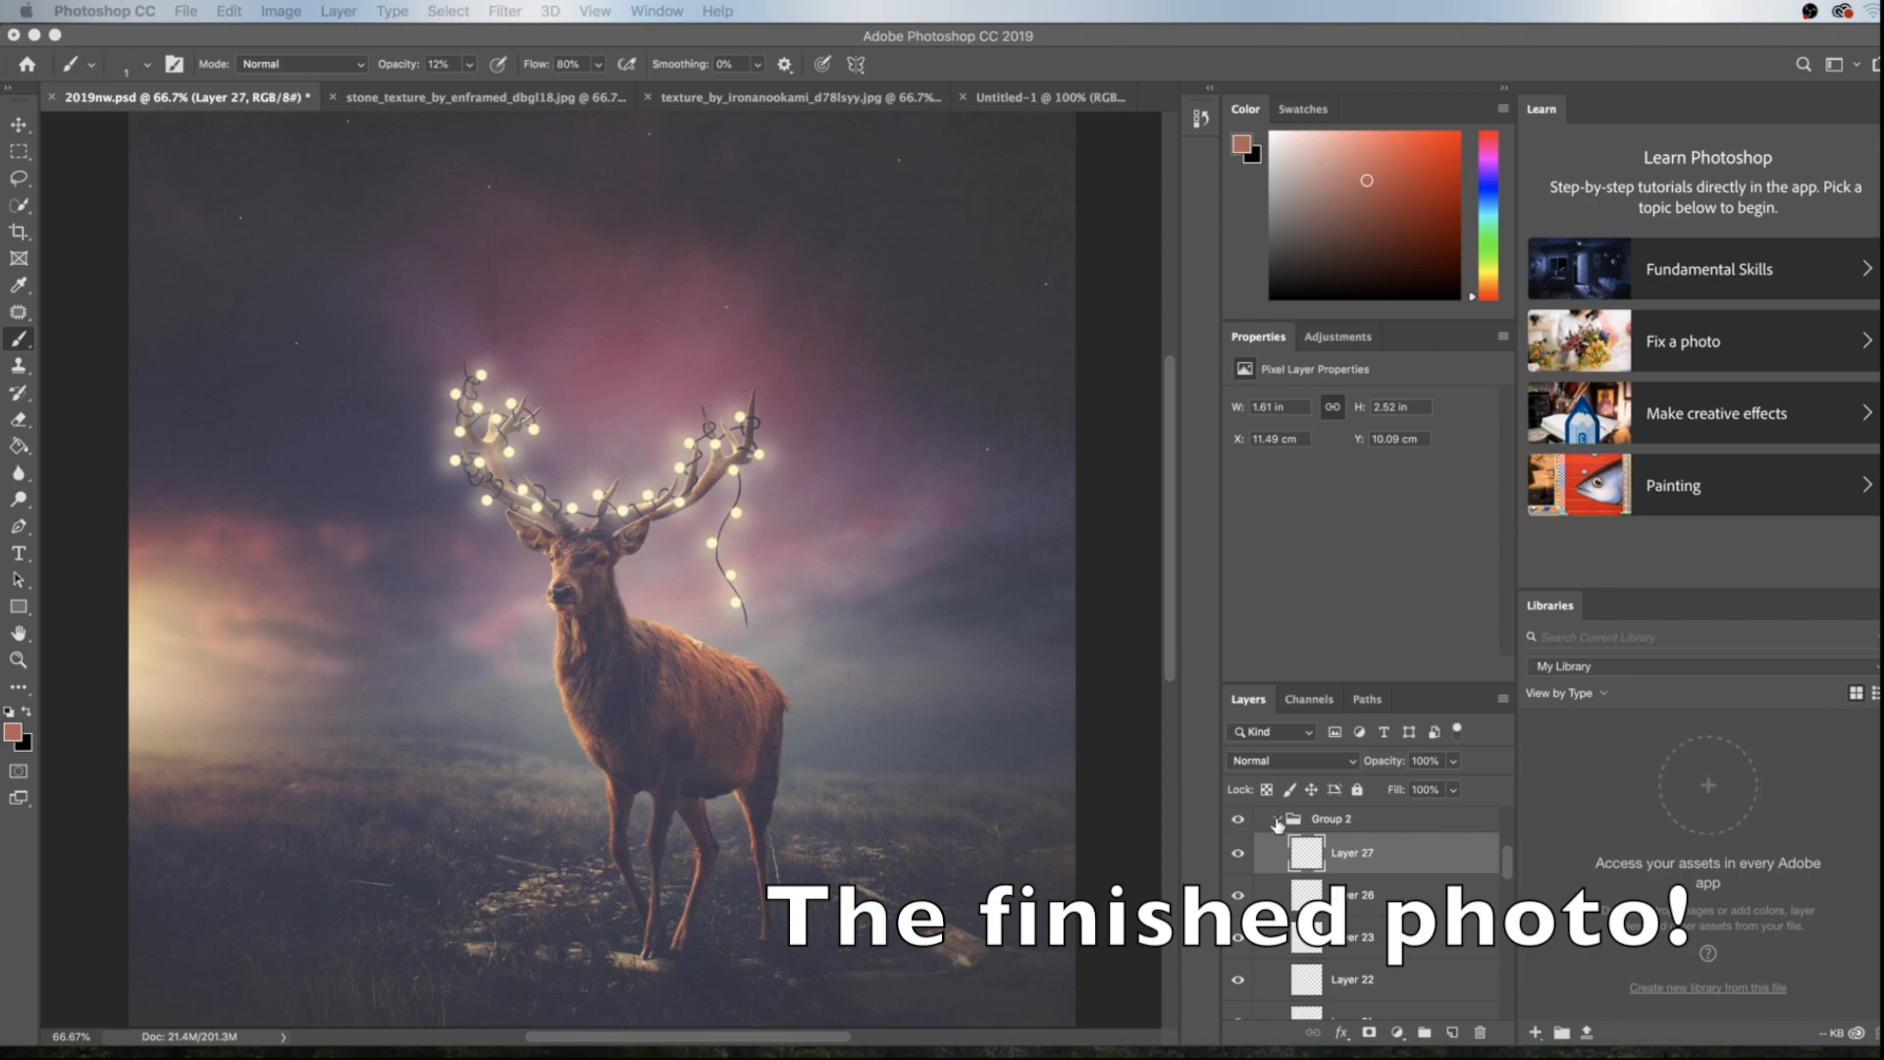
Collapse Group 2 and compare the deer's legs at 300% with the group hidden and shown
{"action": "left_click", "coordinate": [1277, 818]}
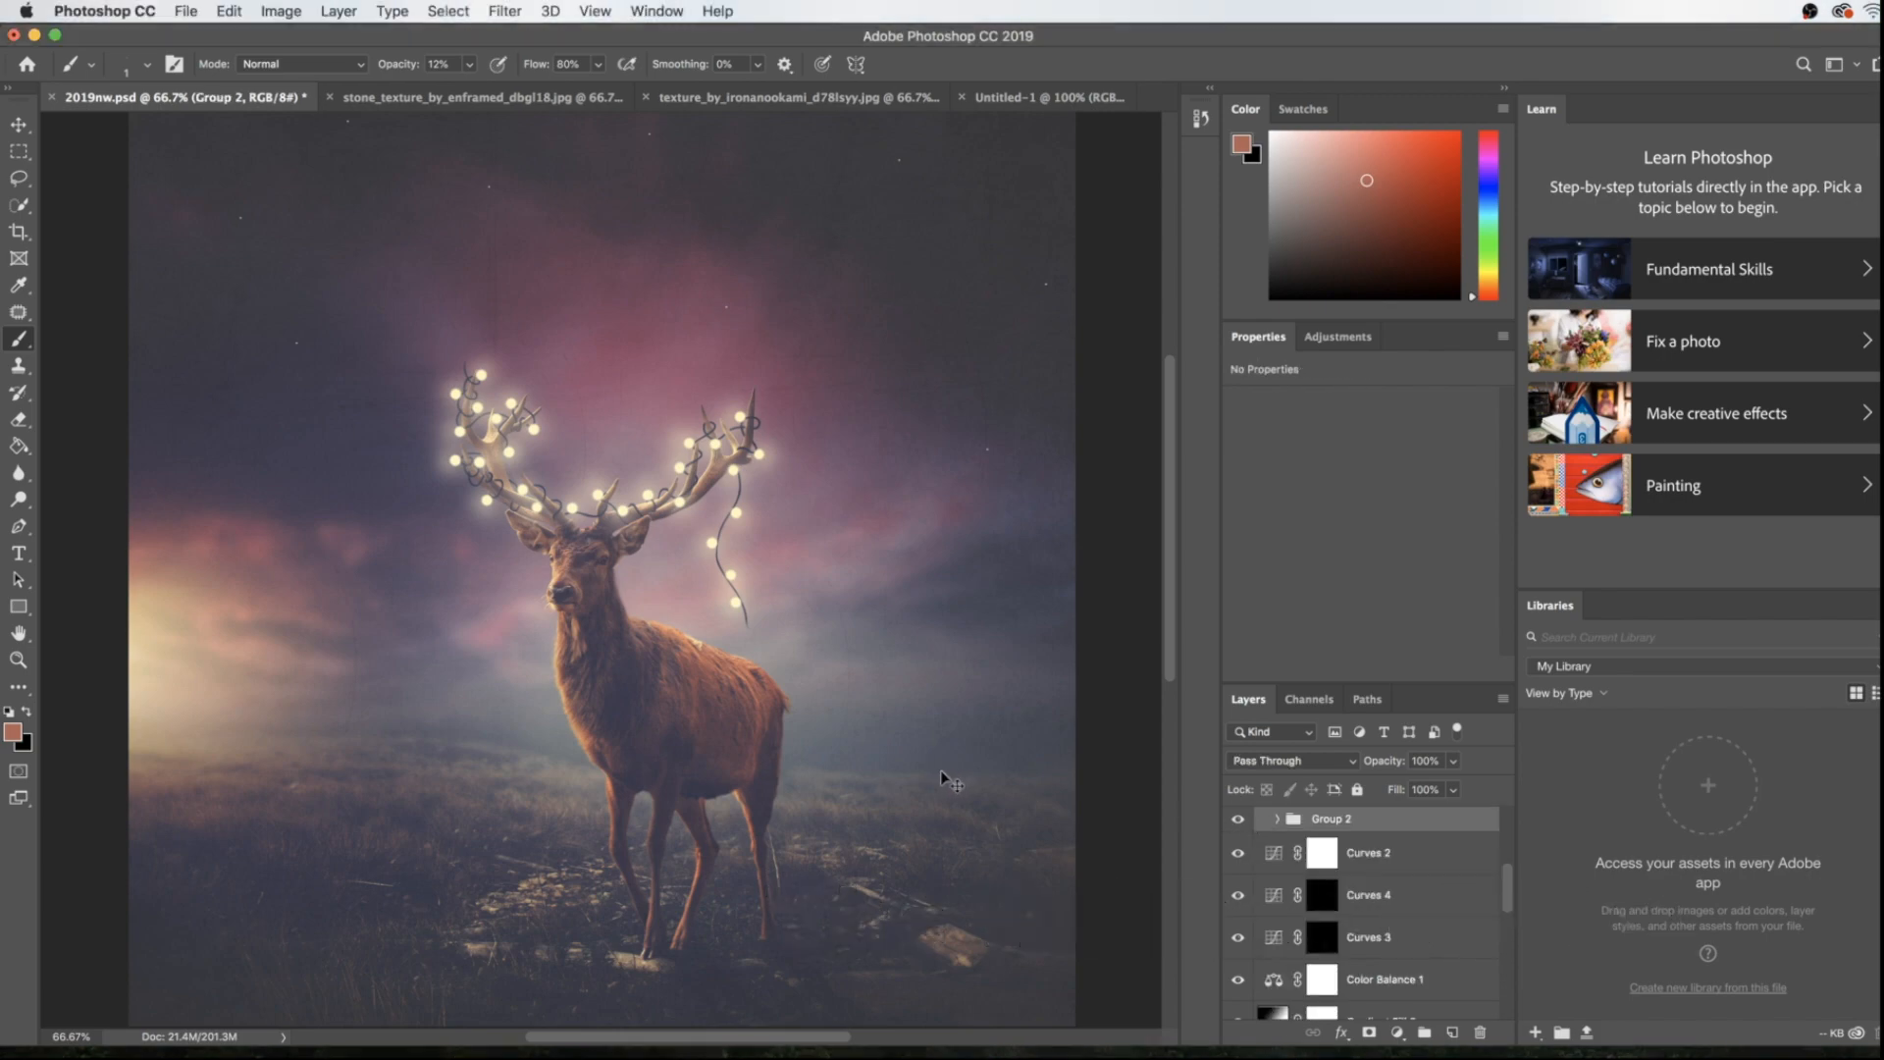
{"action": "key", "text": "super+plus"}
{"action": "key", "text": "super+plus"}
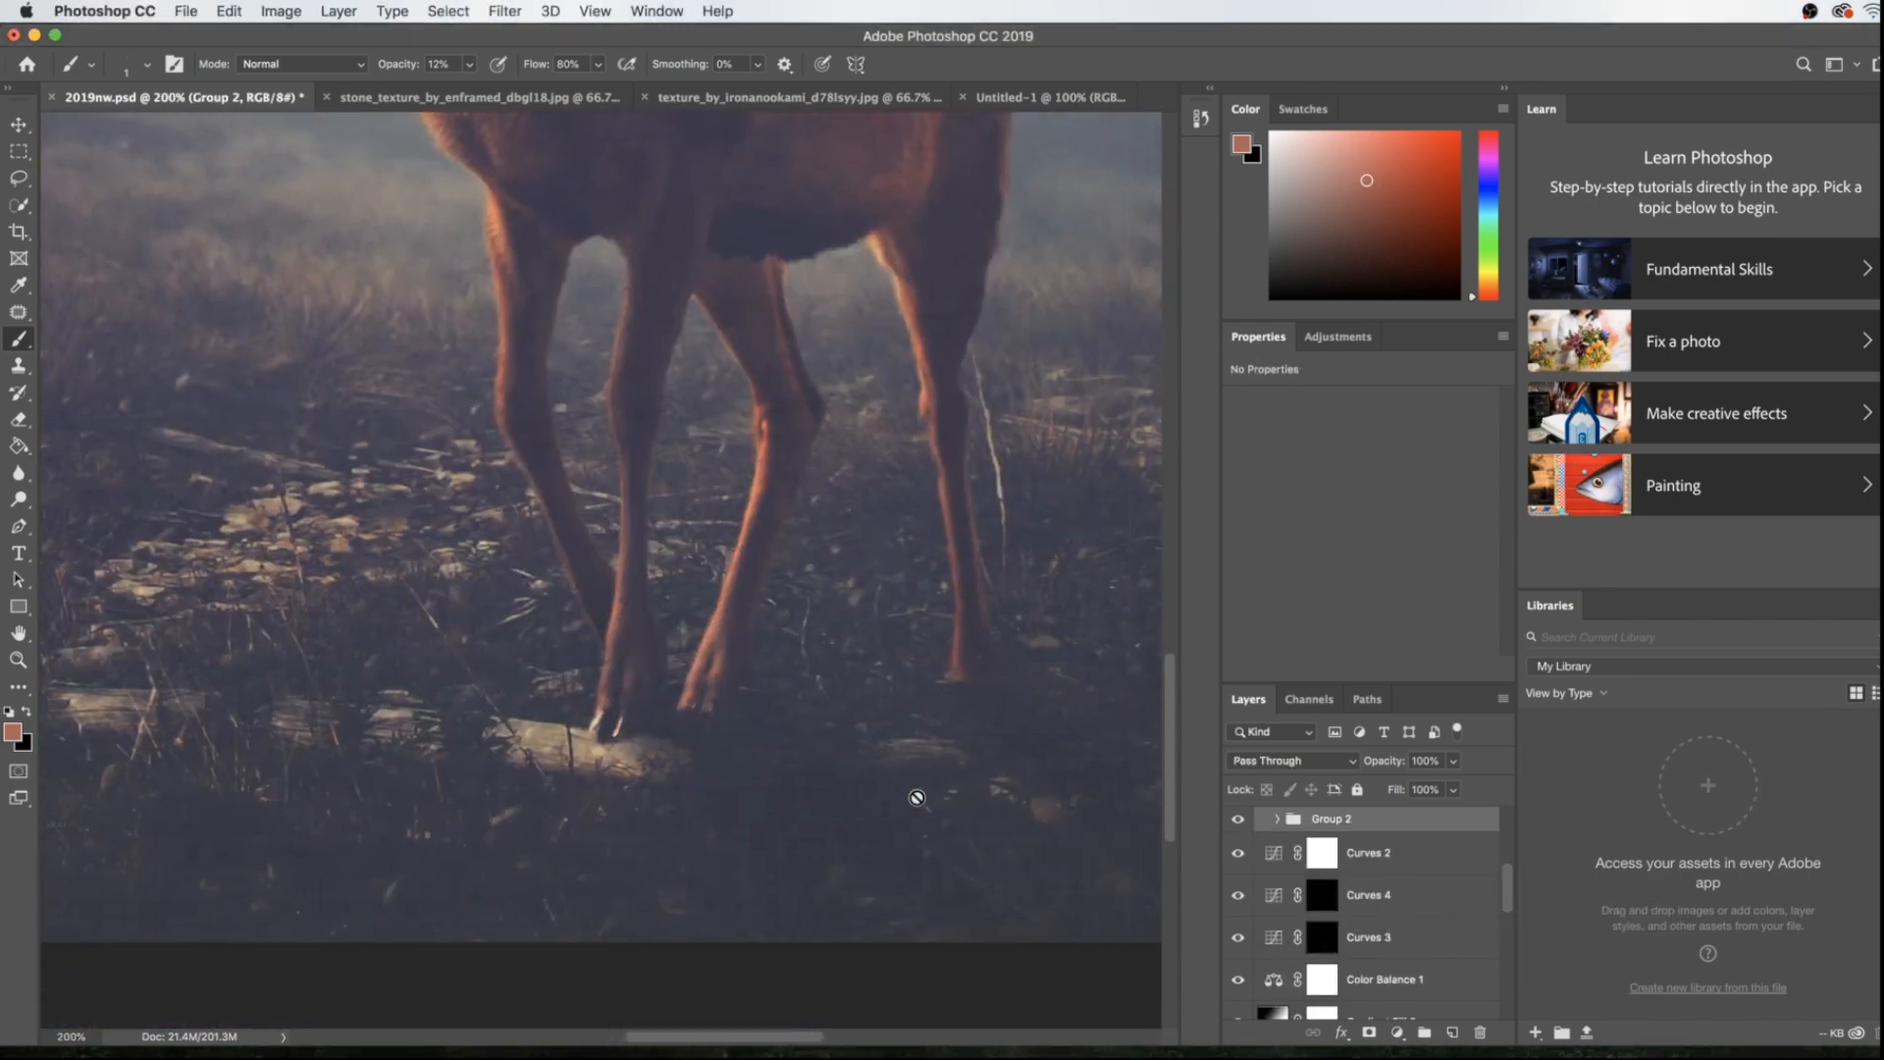
{"action": "key", "text": "super+plus"}
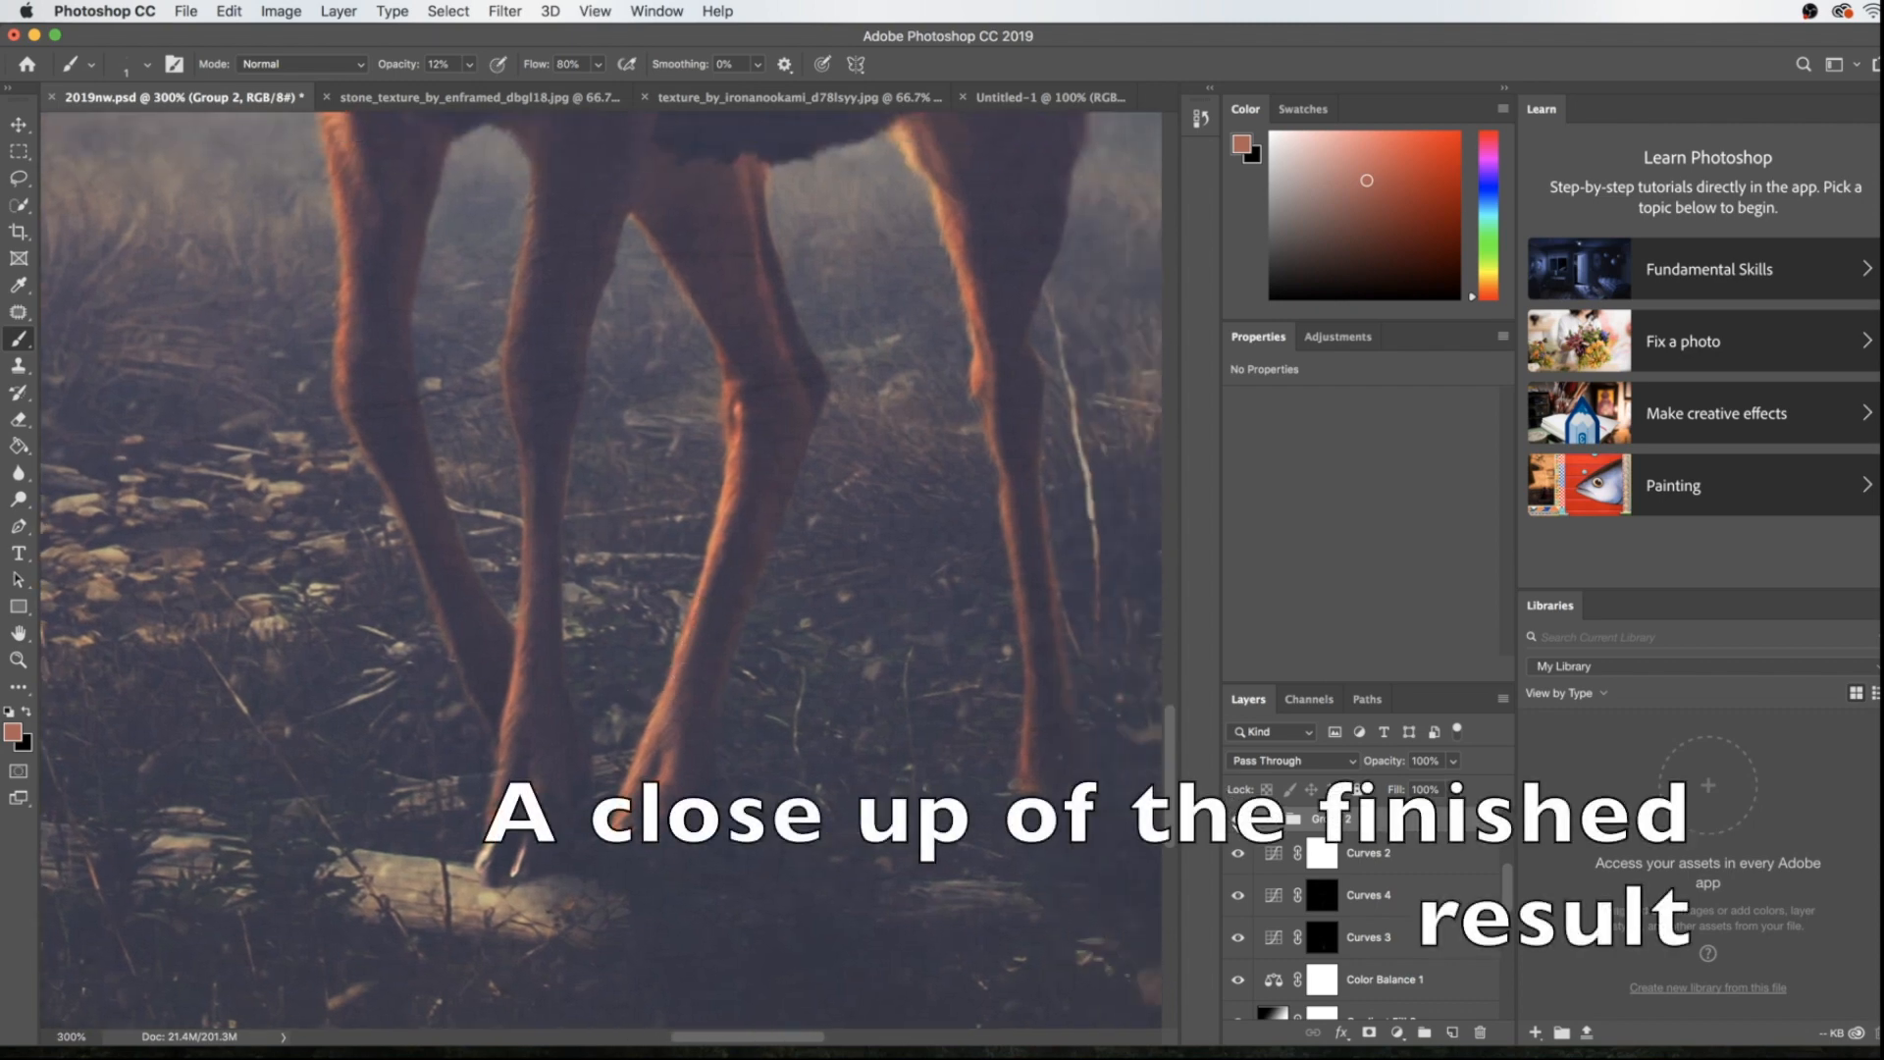
{"action": "left_click", "coordinate": [1238, 819]}
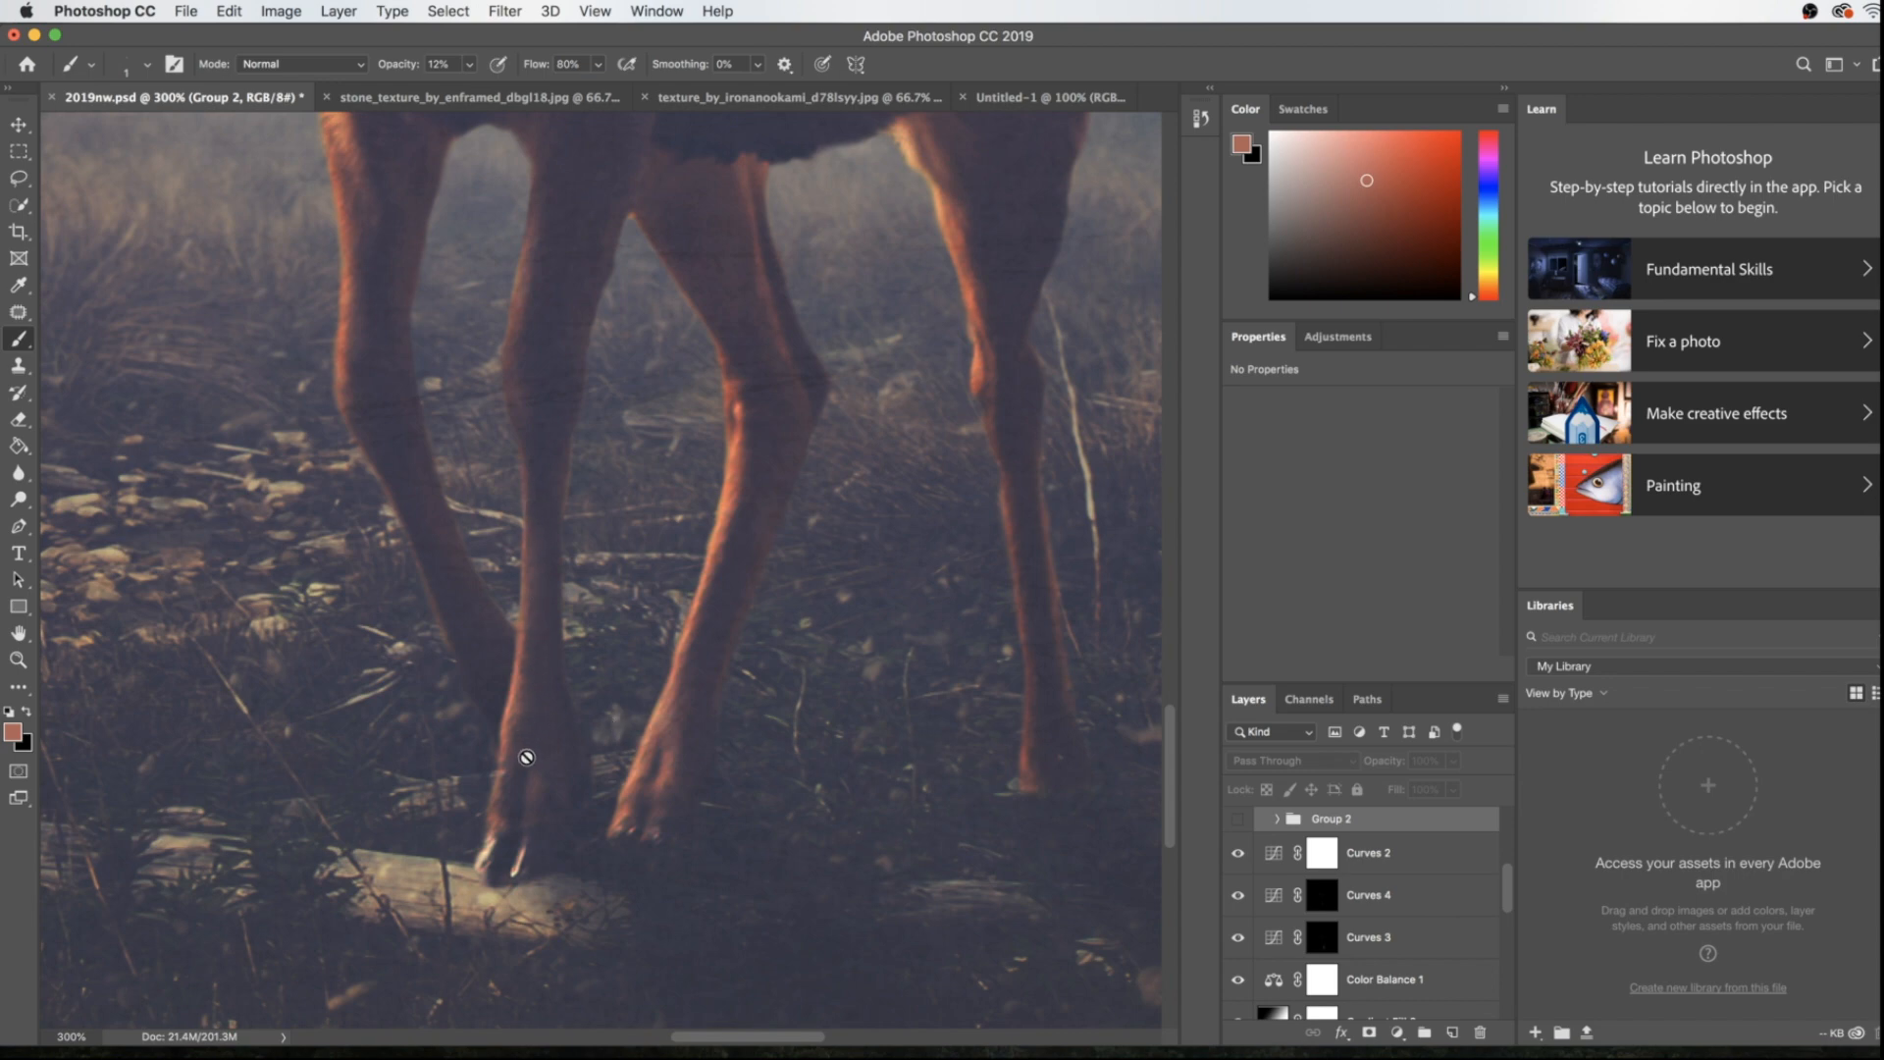
{"action": "left_click", "coordinate": [1238, 819]}
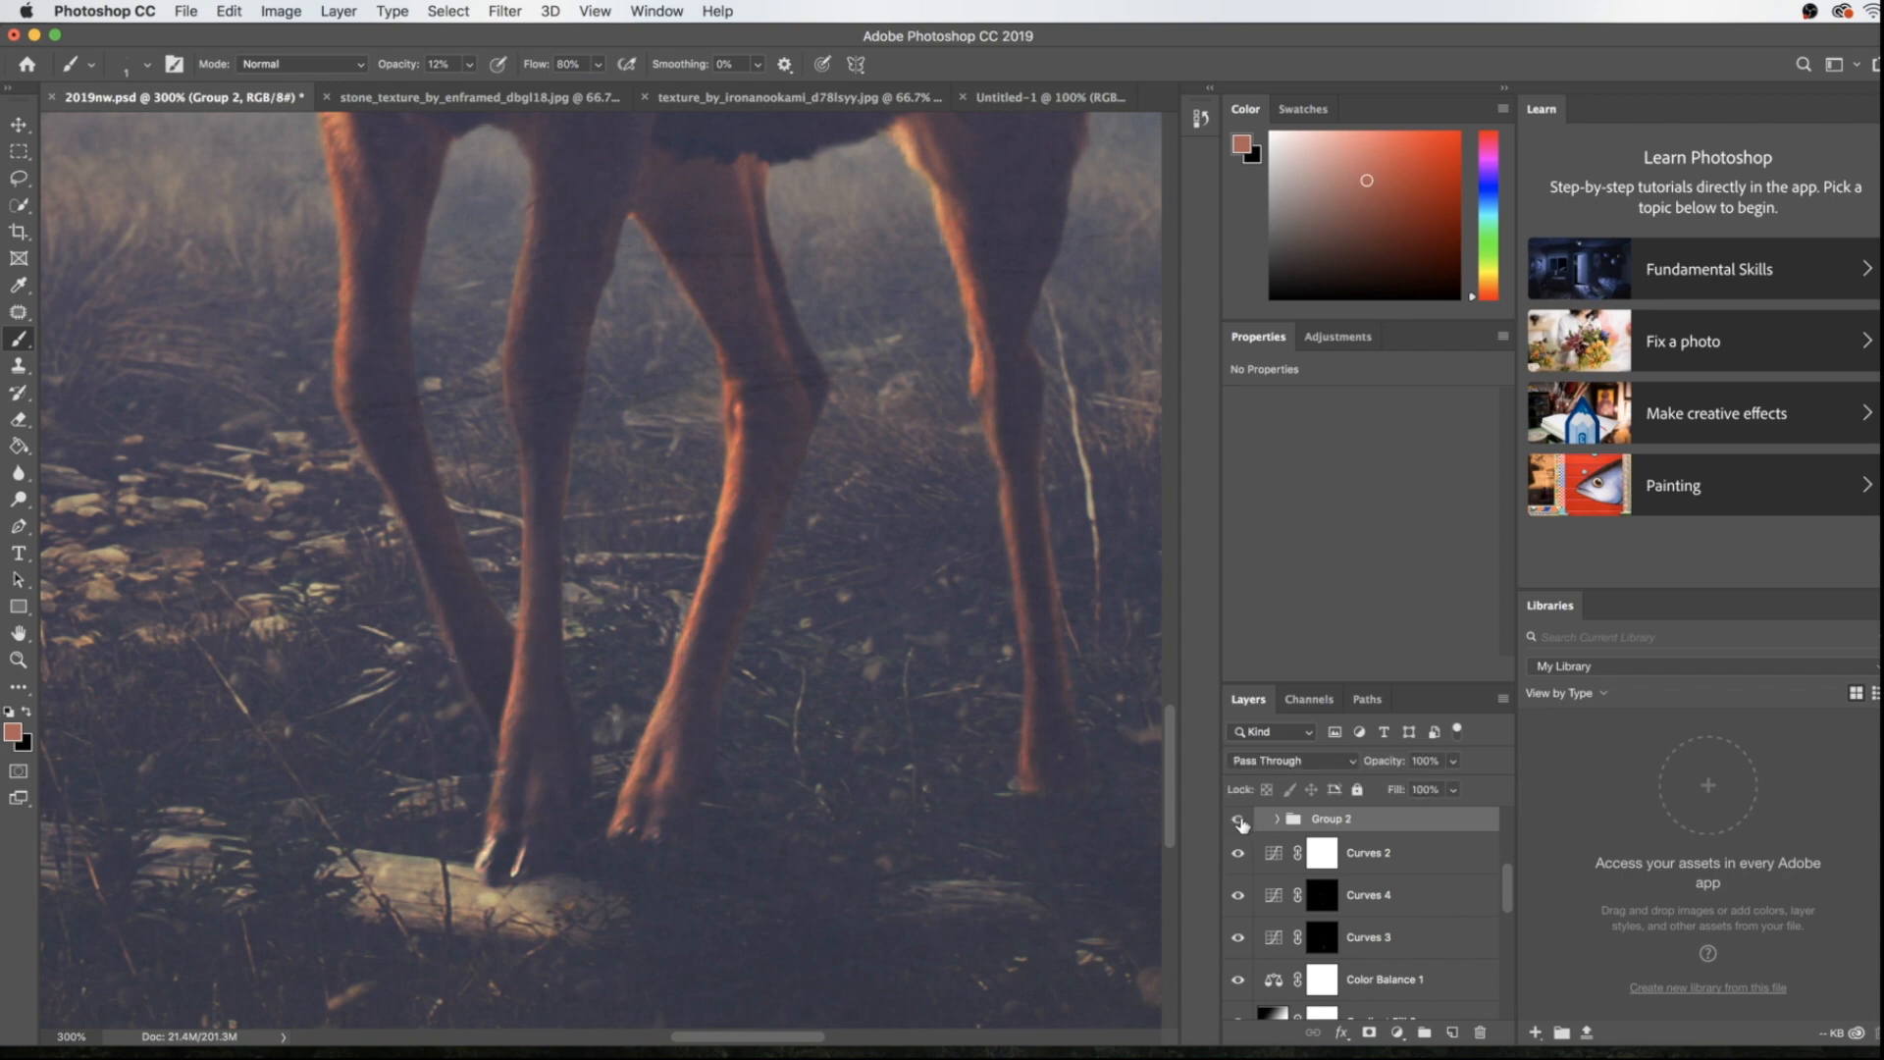
Compare the fur on the deer's chest, back and neck with Group 2 hidden and shown
{"action": "scroll", "coordinate": [956, 714], "scroll_direction": "up", "scroll_amount": 10}
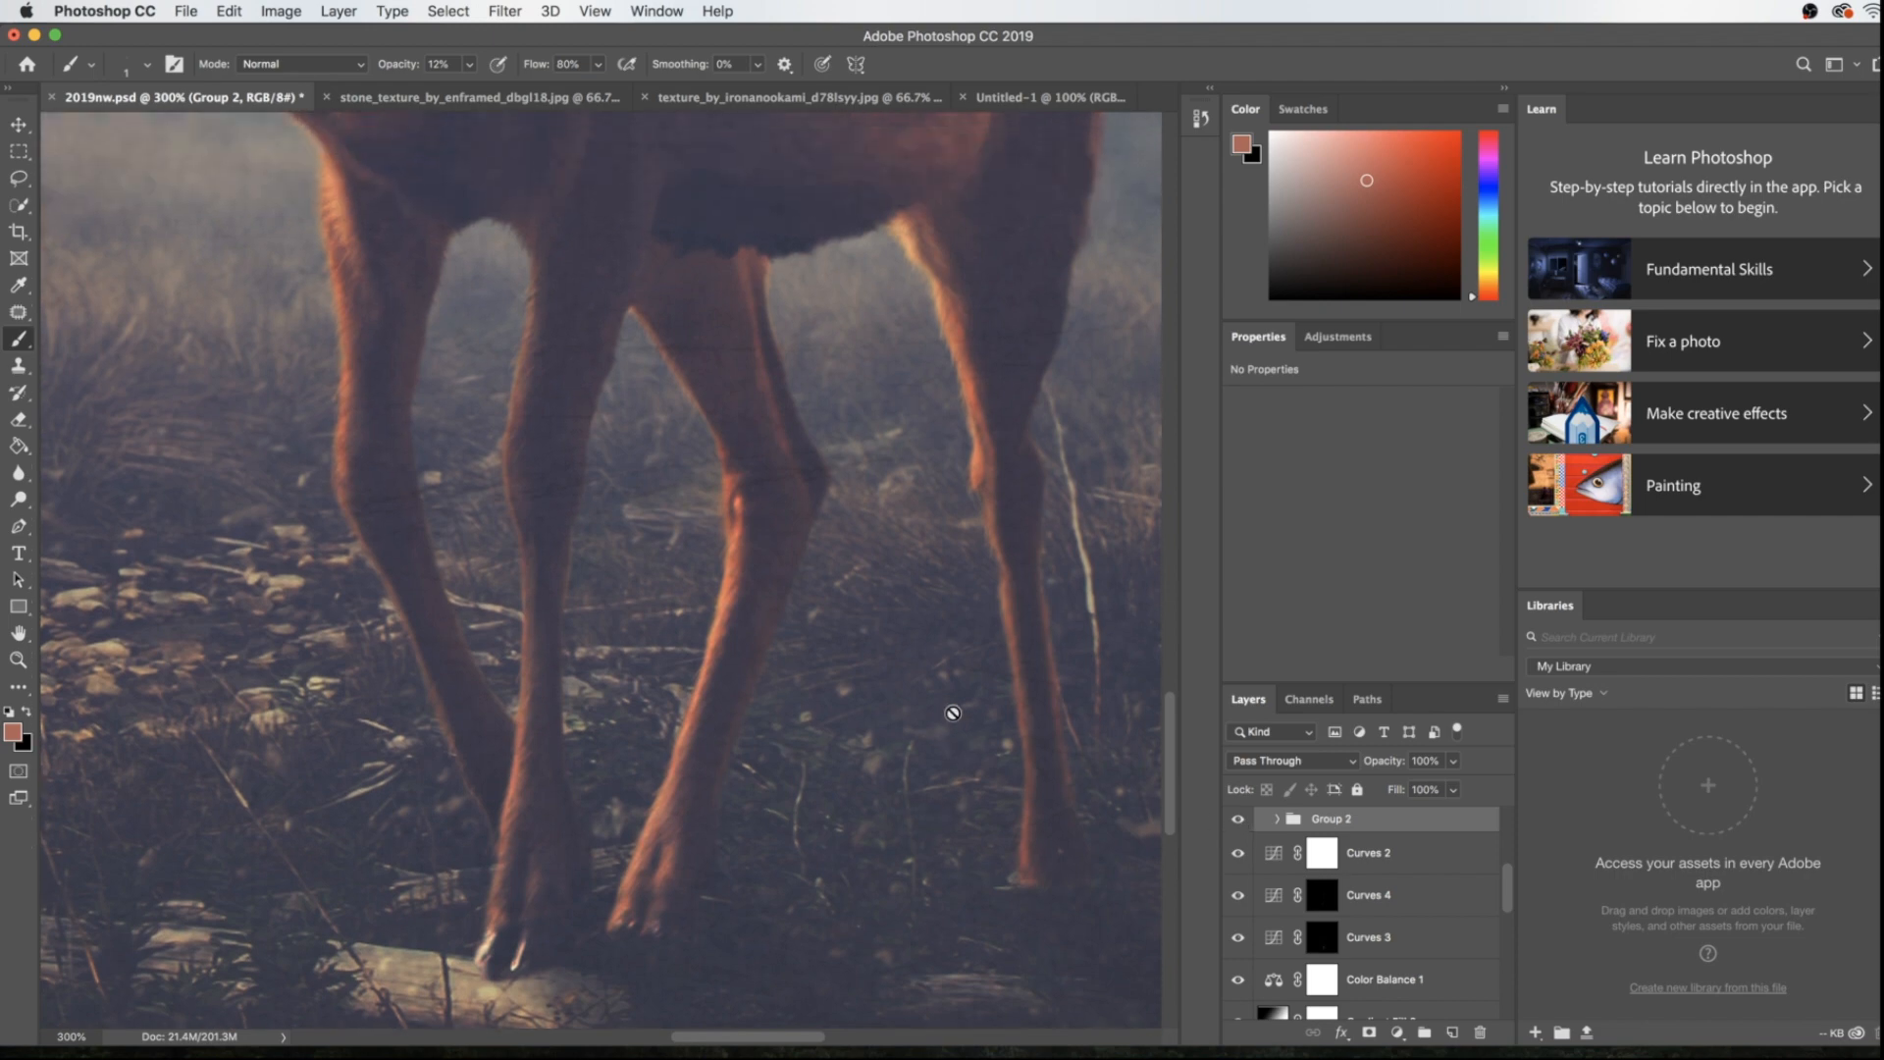
{"action": "scroll", "coordinate": [955, 713], "scroll_direction": "up", "scroll_amount": 2}
{"action": "scroll", "coordinate": [955, 713], "scroll_direction": "left", "scroll_amount": 3}
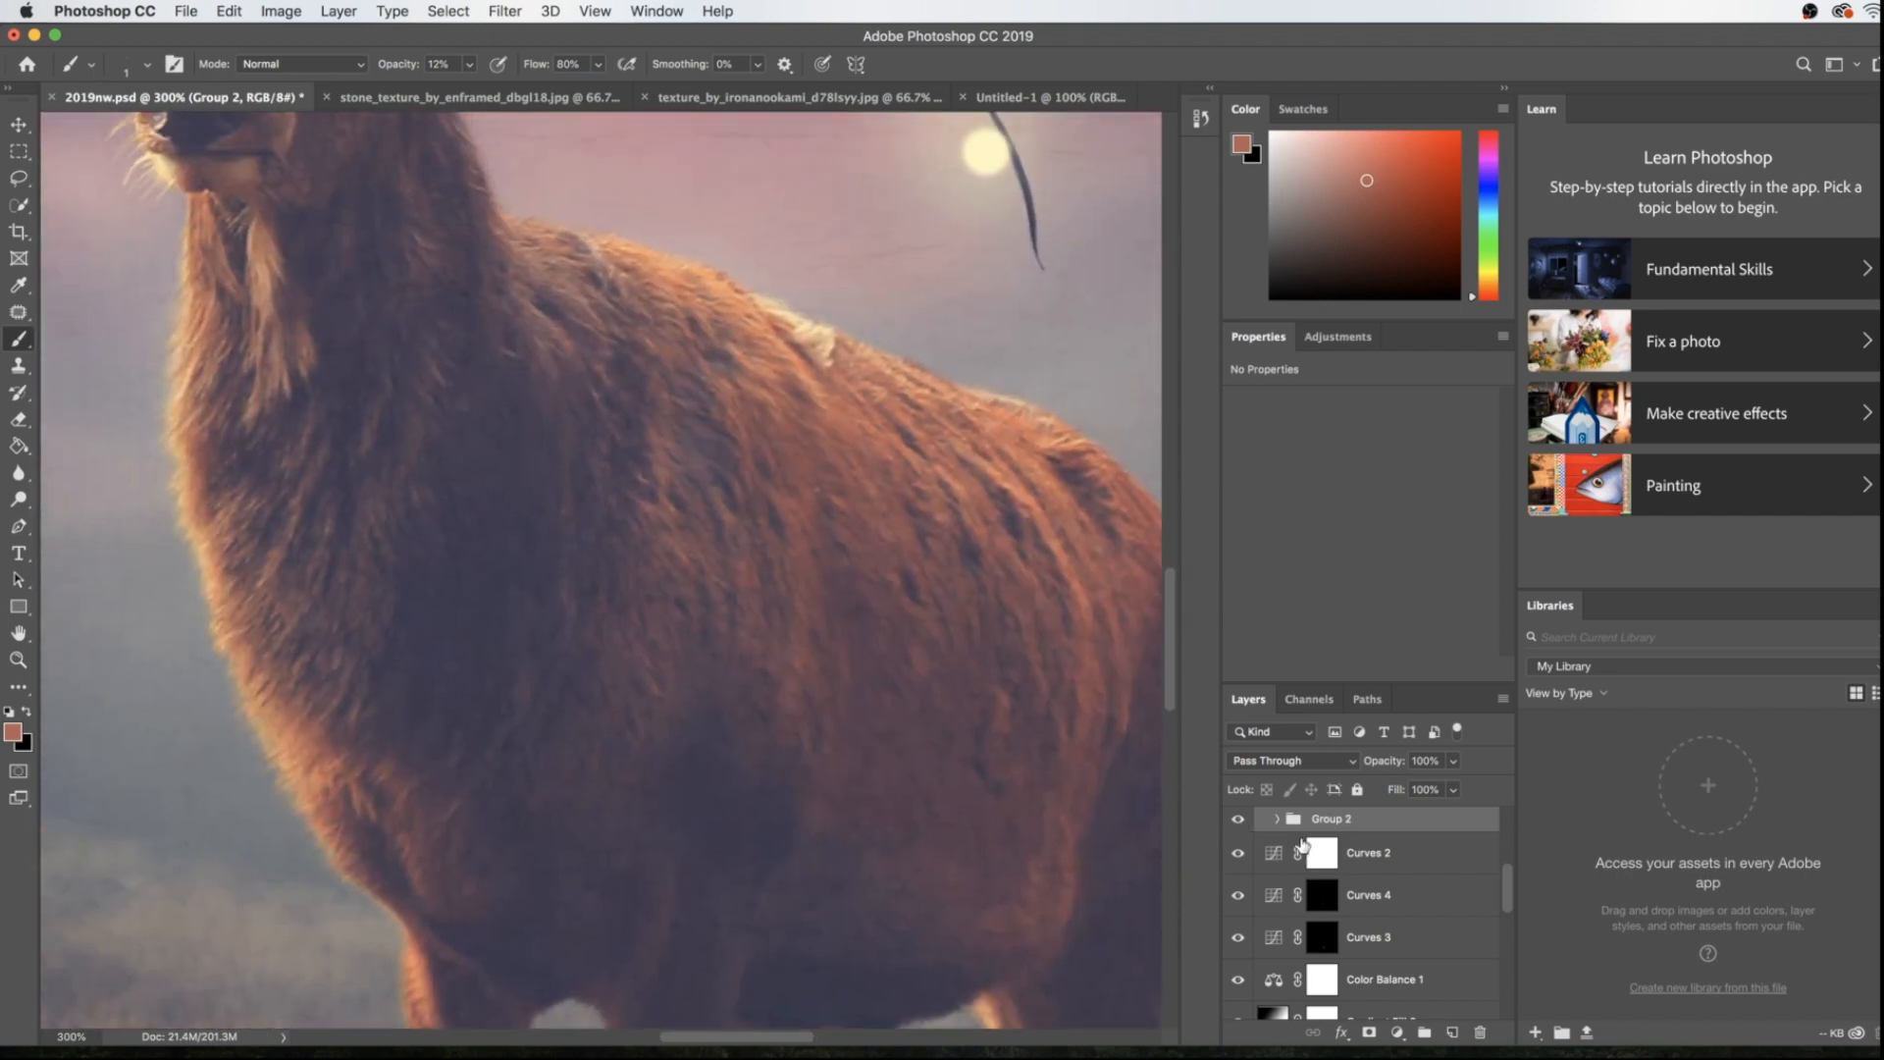
{"action": "left_click", "coordinate": [1238, 819]}
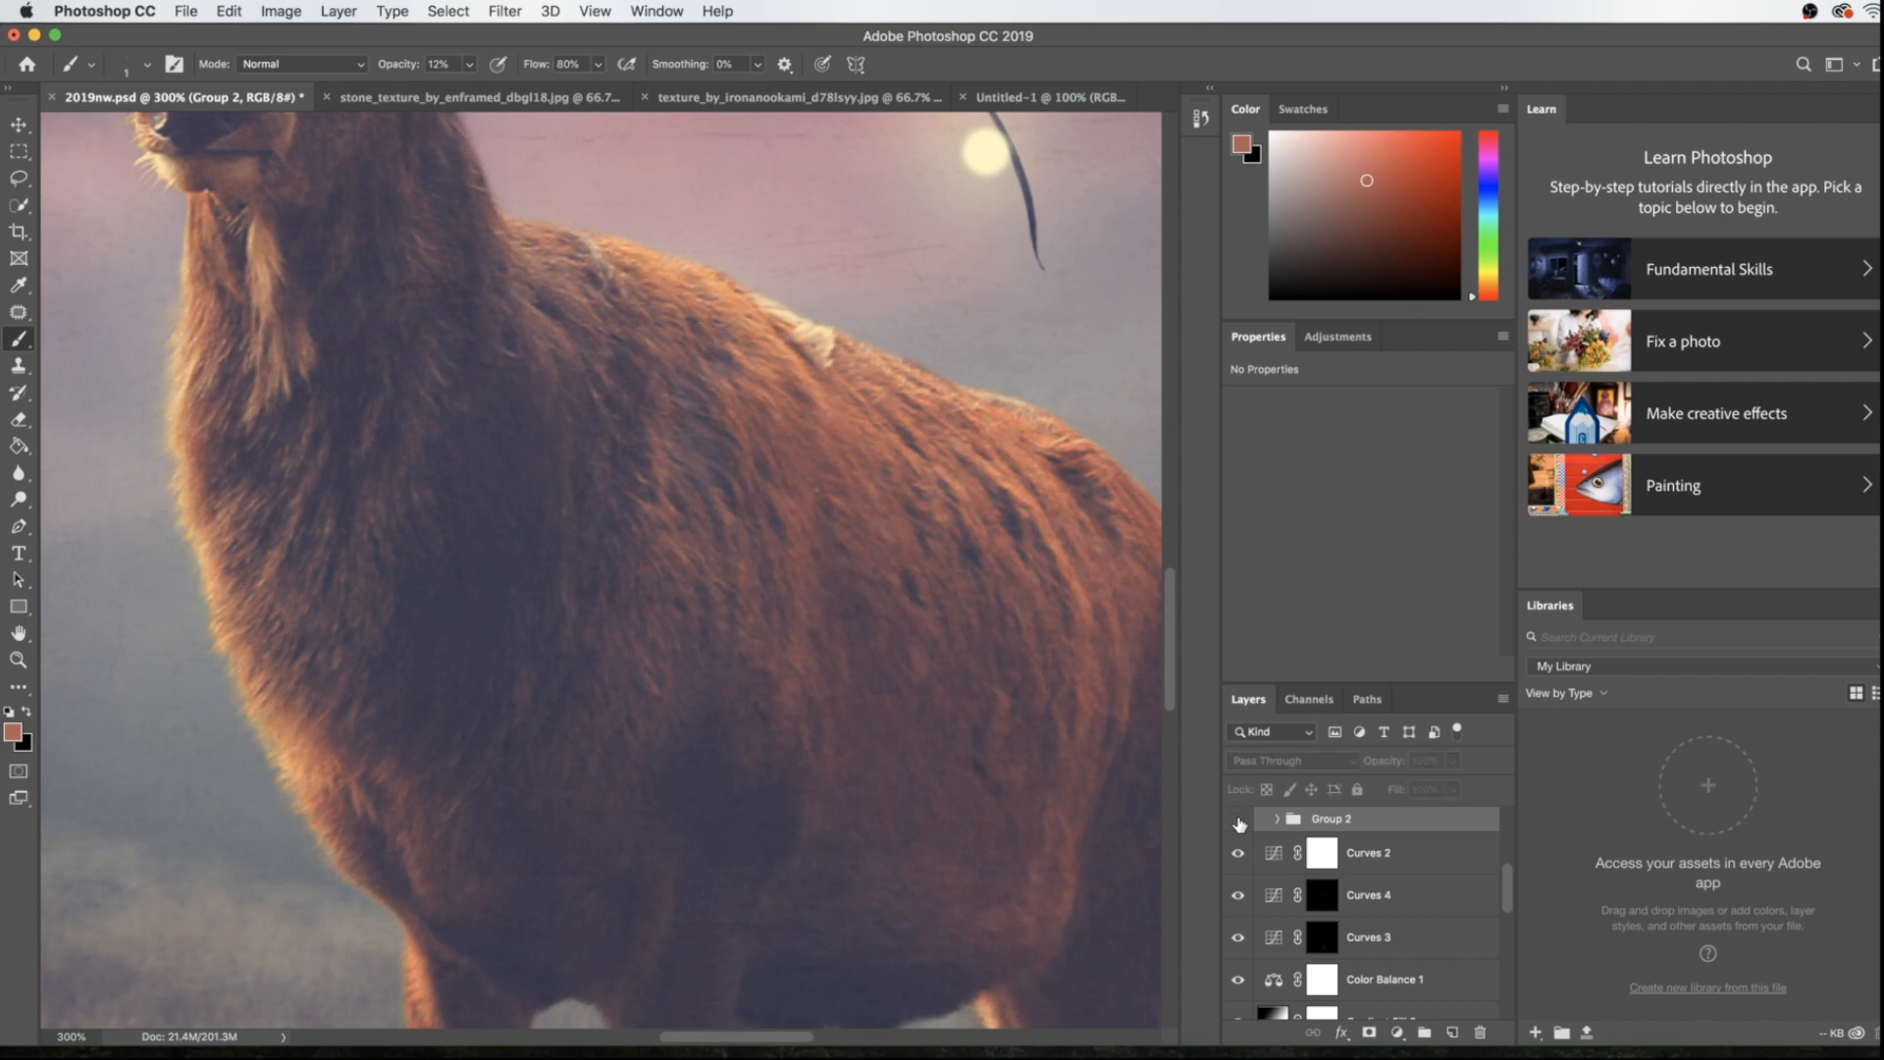
{"action": "left_click", "coordinate": [1238, 820]}
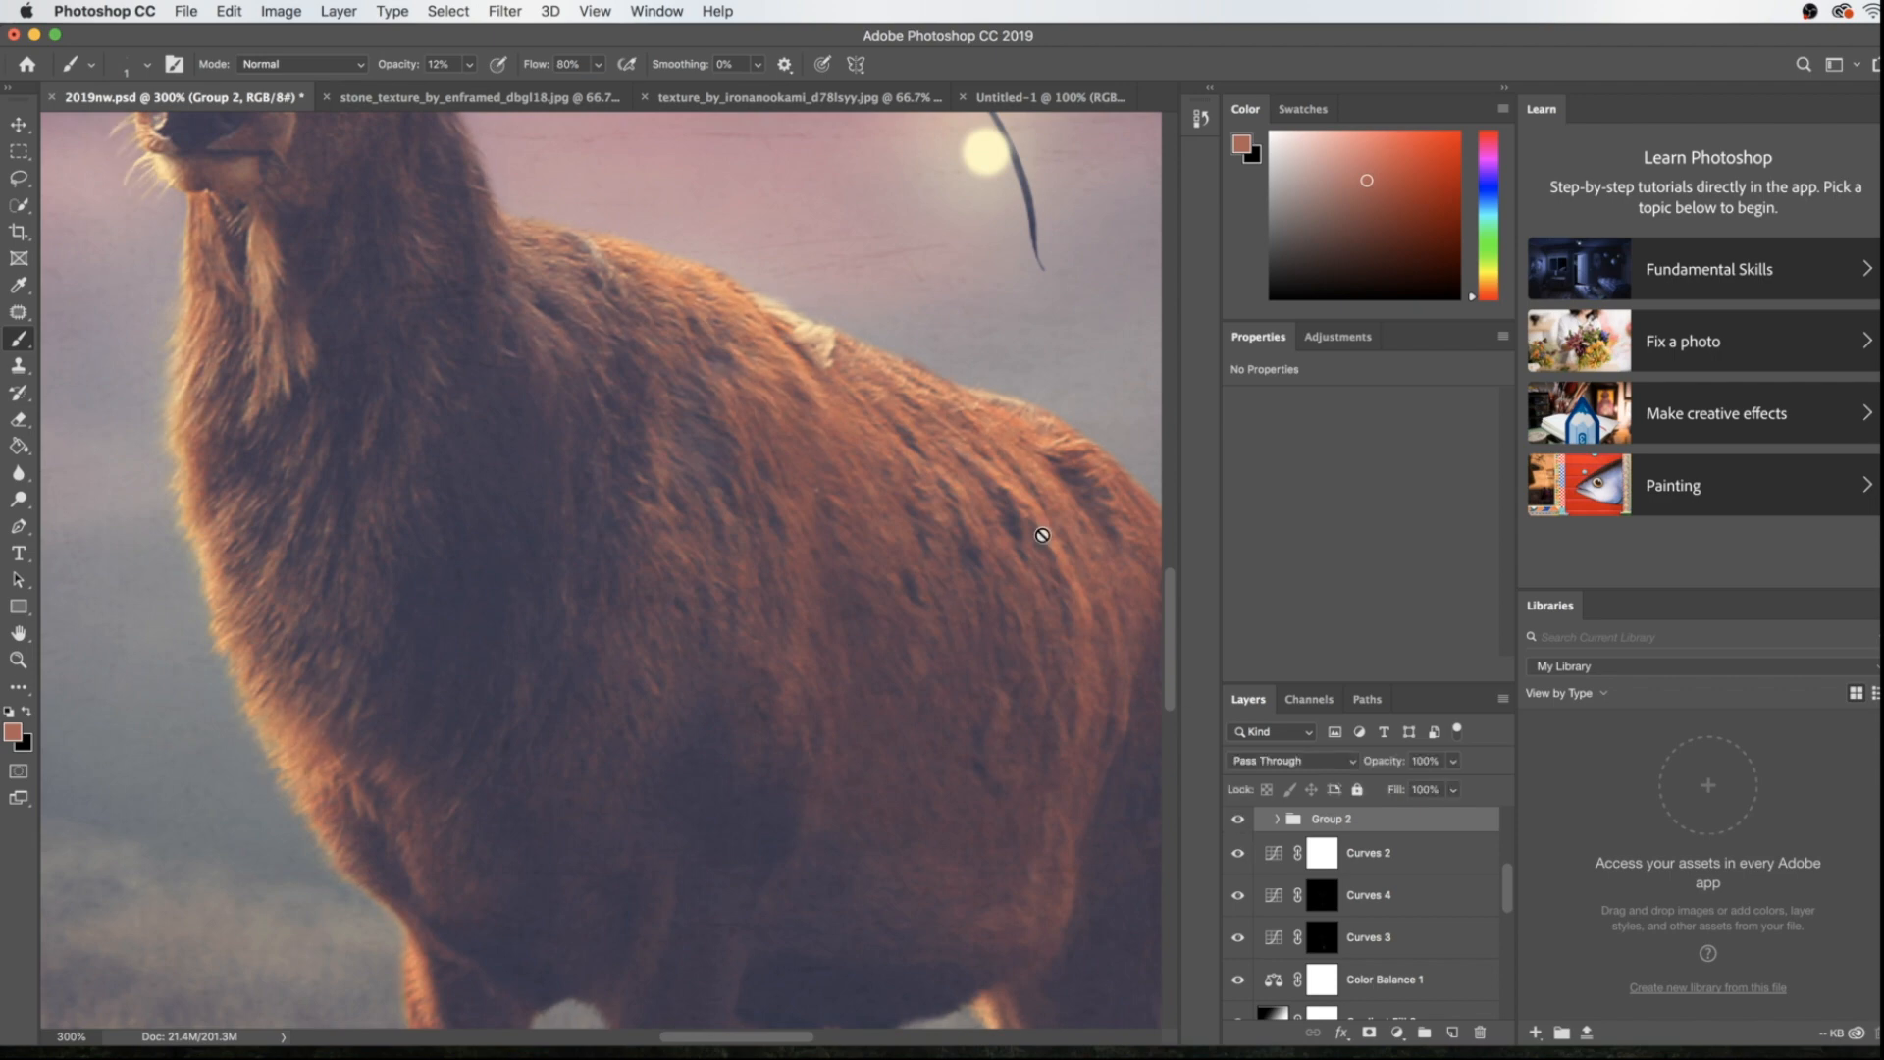
{"action": "scroll", "coordinate": [736, 363], "scroll_direction": "up", "scroll_amount": 5}
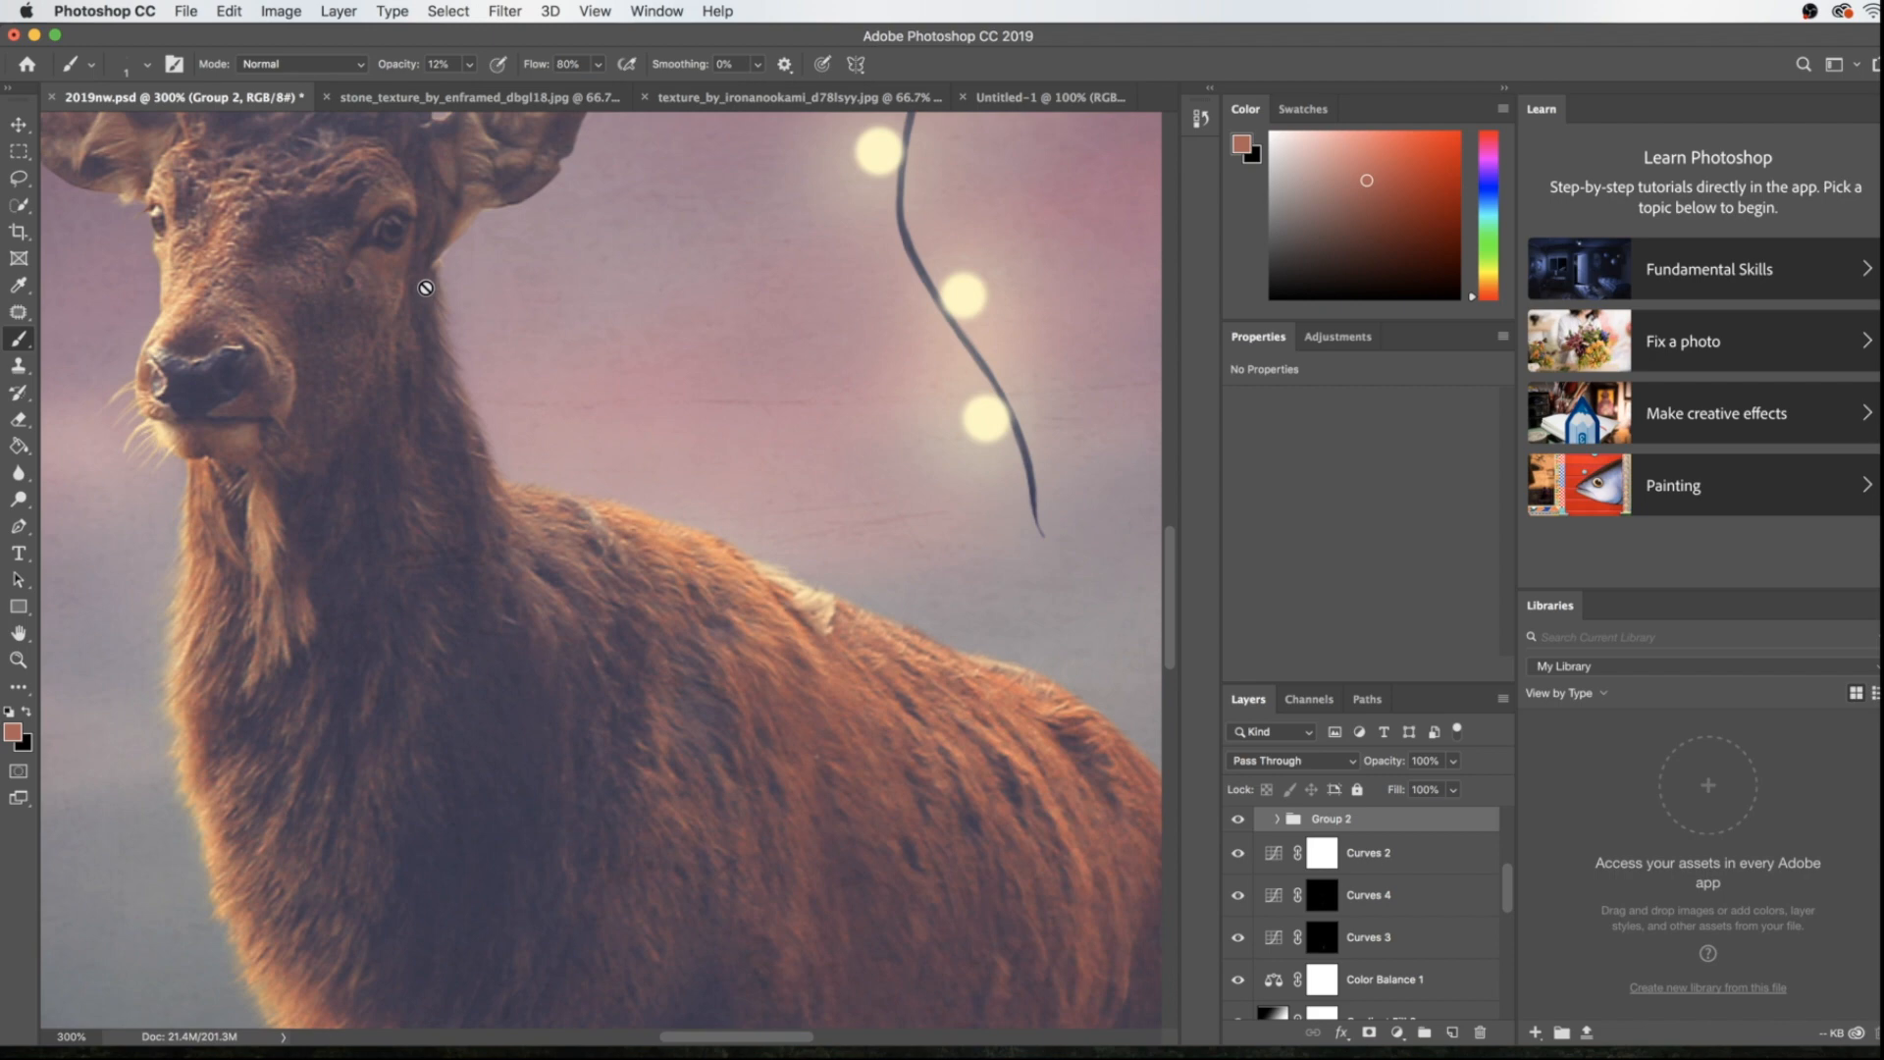
{"action": "left_click", "coordinate": [1239, 821]}
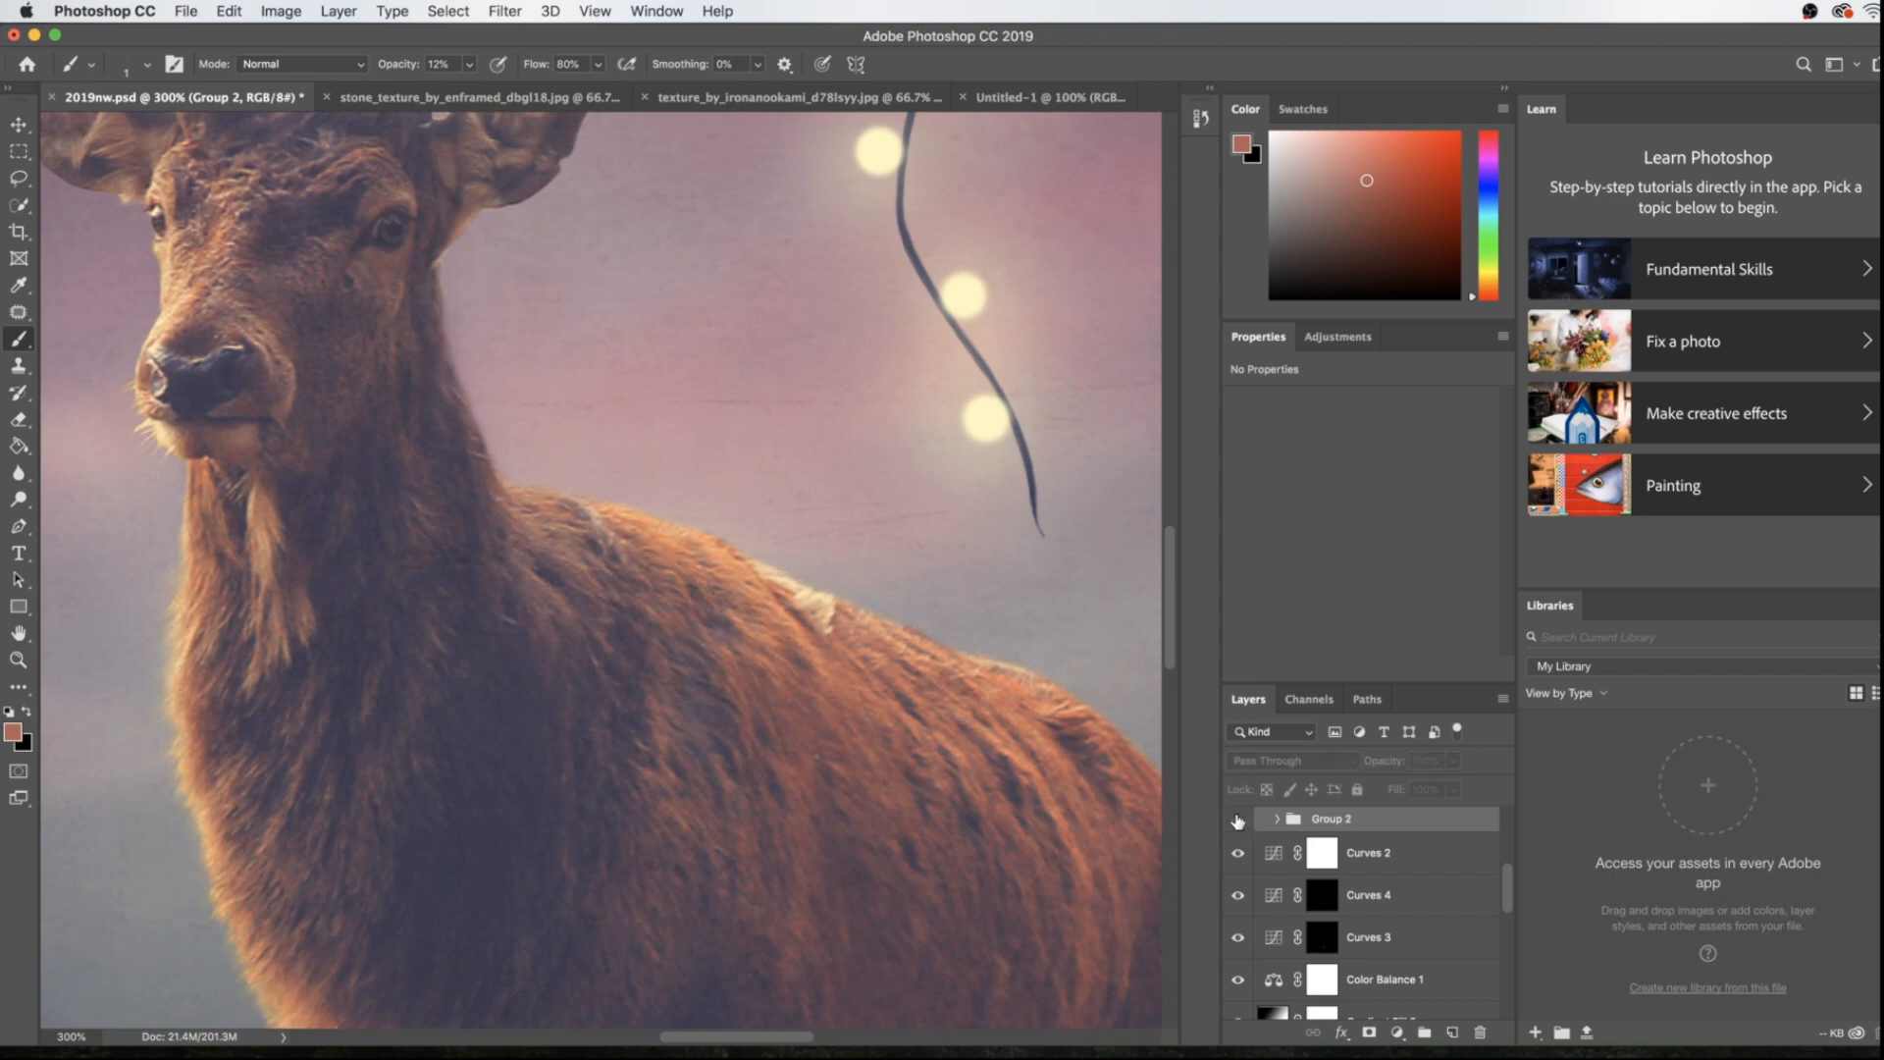
{"action": "left_click", "coordinate": [1239, 820]}
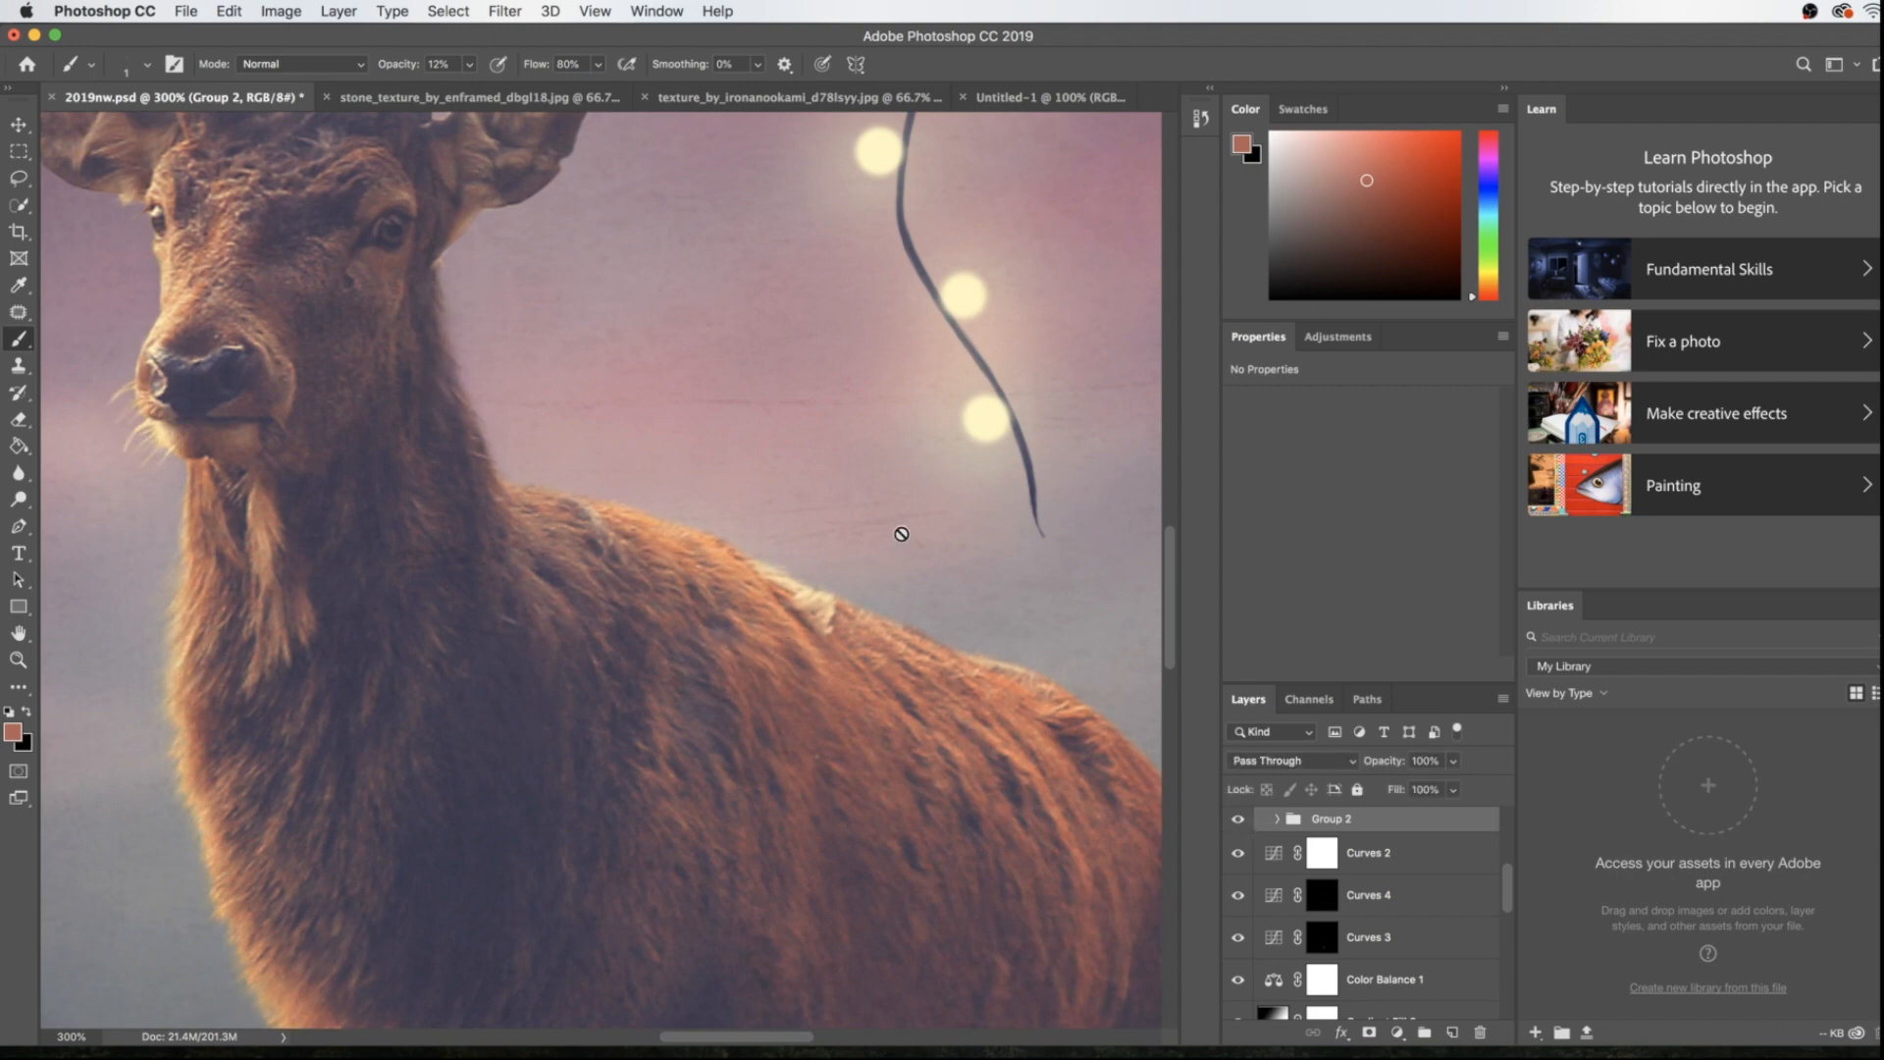
Examine the glowing string lights on the antlers up close and the whole composite at 66.7%
{"action": "scroll", "coordinate": [898, 535], "scroll_direction": "up", "scroll_amount": 5}
{"action": "scroll", "coordinate": [902, 535], "scroll_direction": "up", "scroll_amount": 10}
{"action": "scroll", "coordinate": [903, 535], "scroll_direction": "left", "scroll_amount": 10}
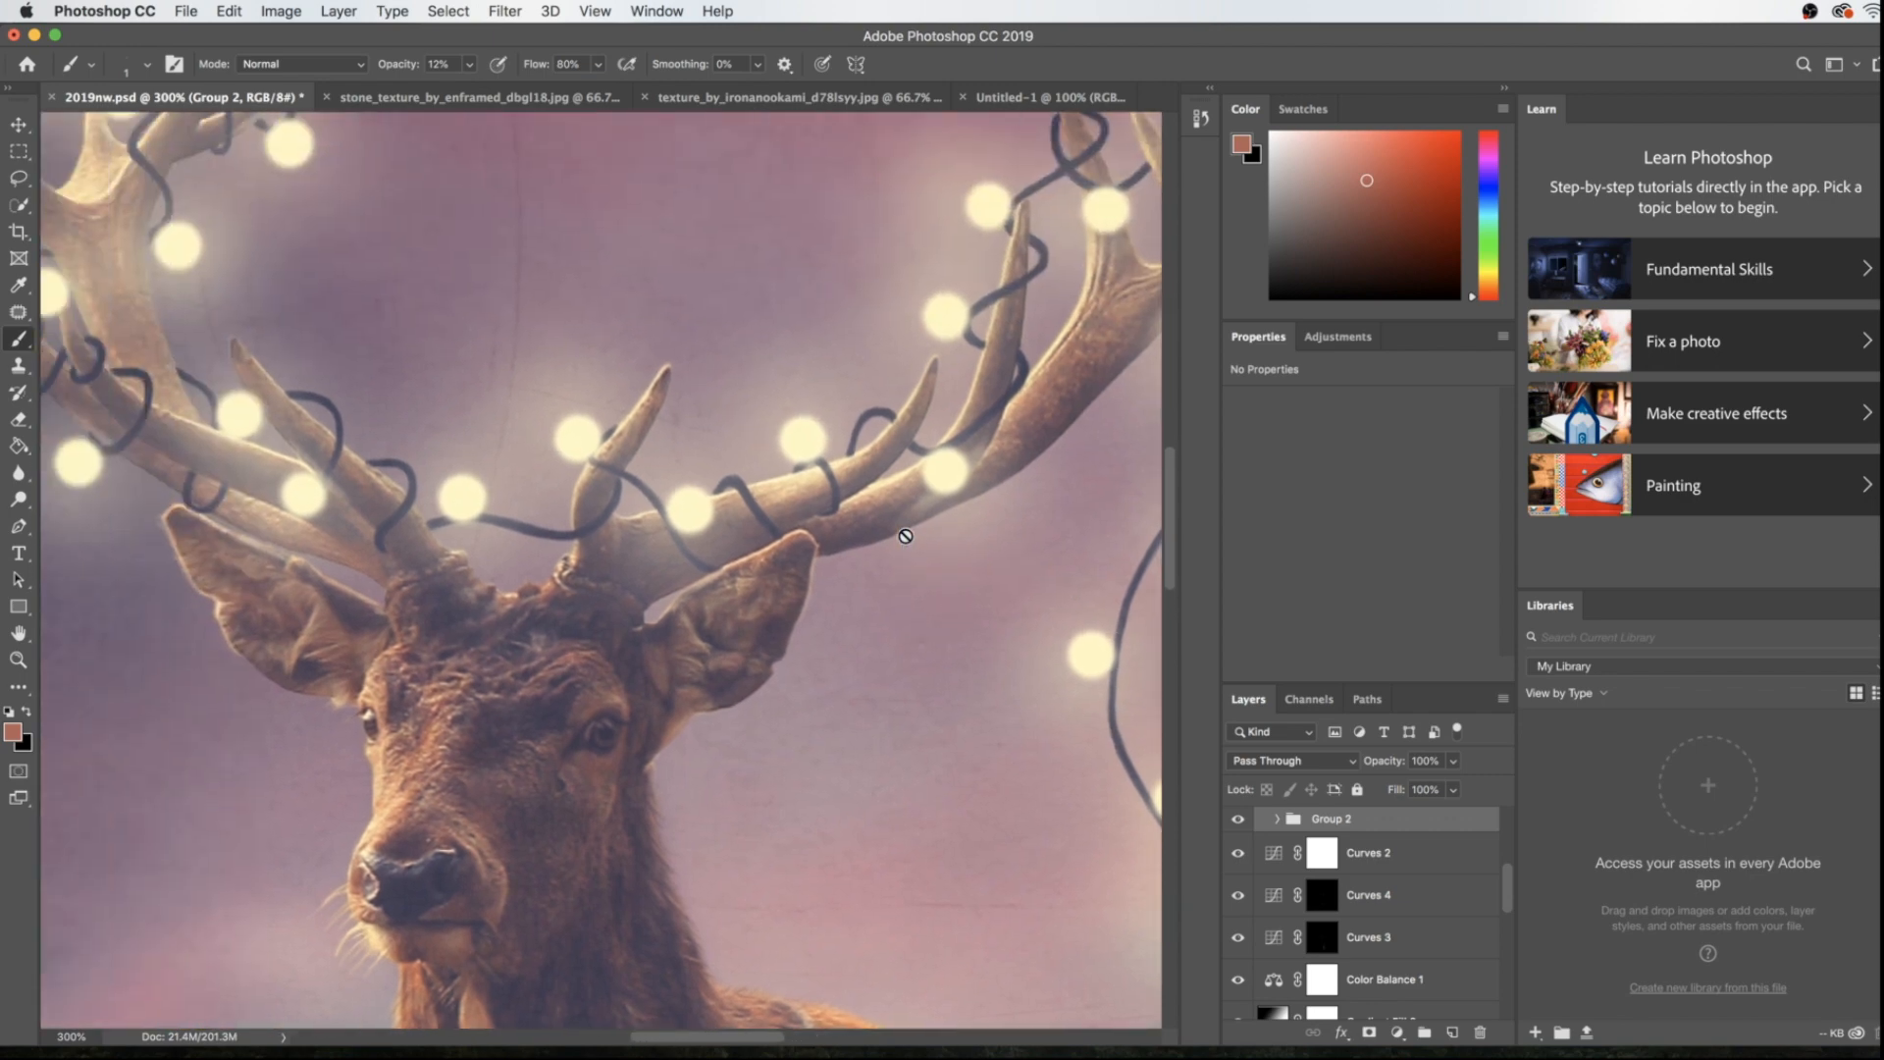
{"action": "scroll", "coordinate": [918, 539], "scroll_direction": "up", "scroll_amount": 10}
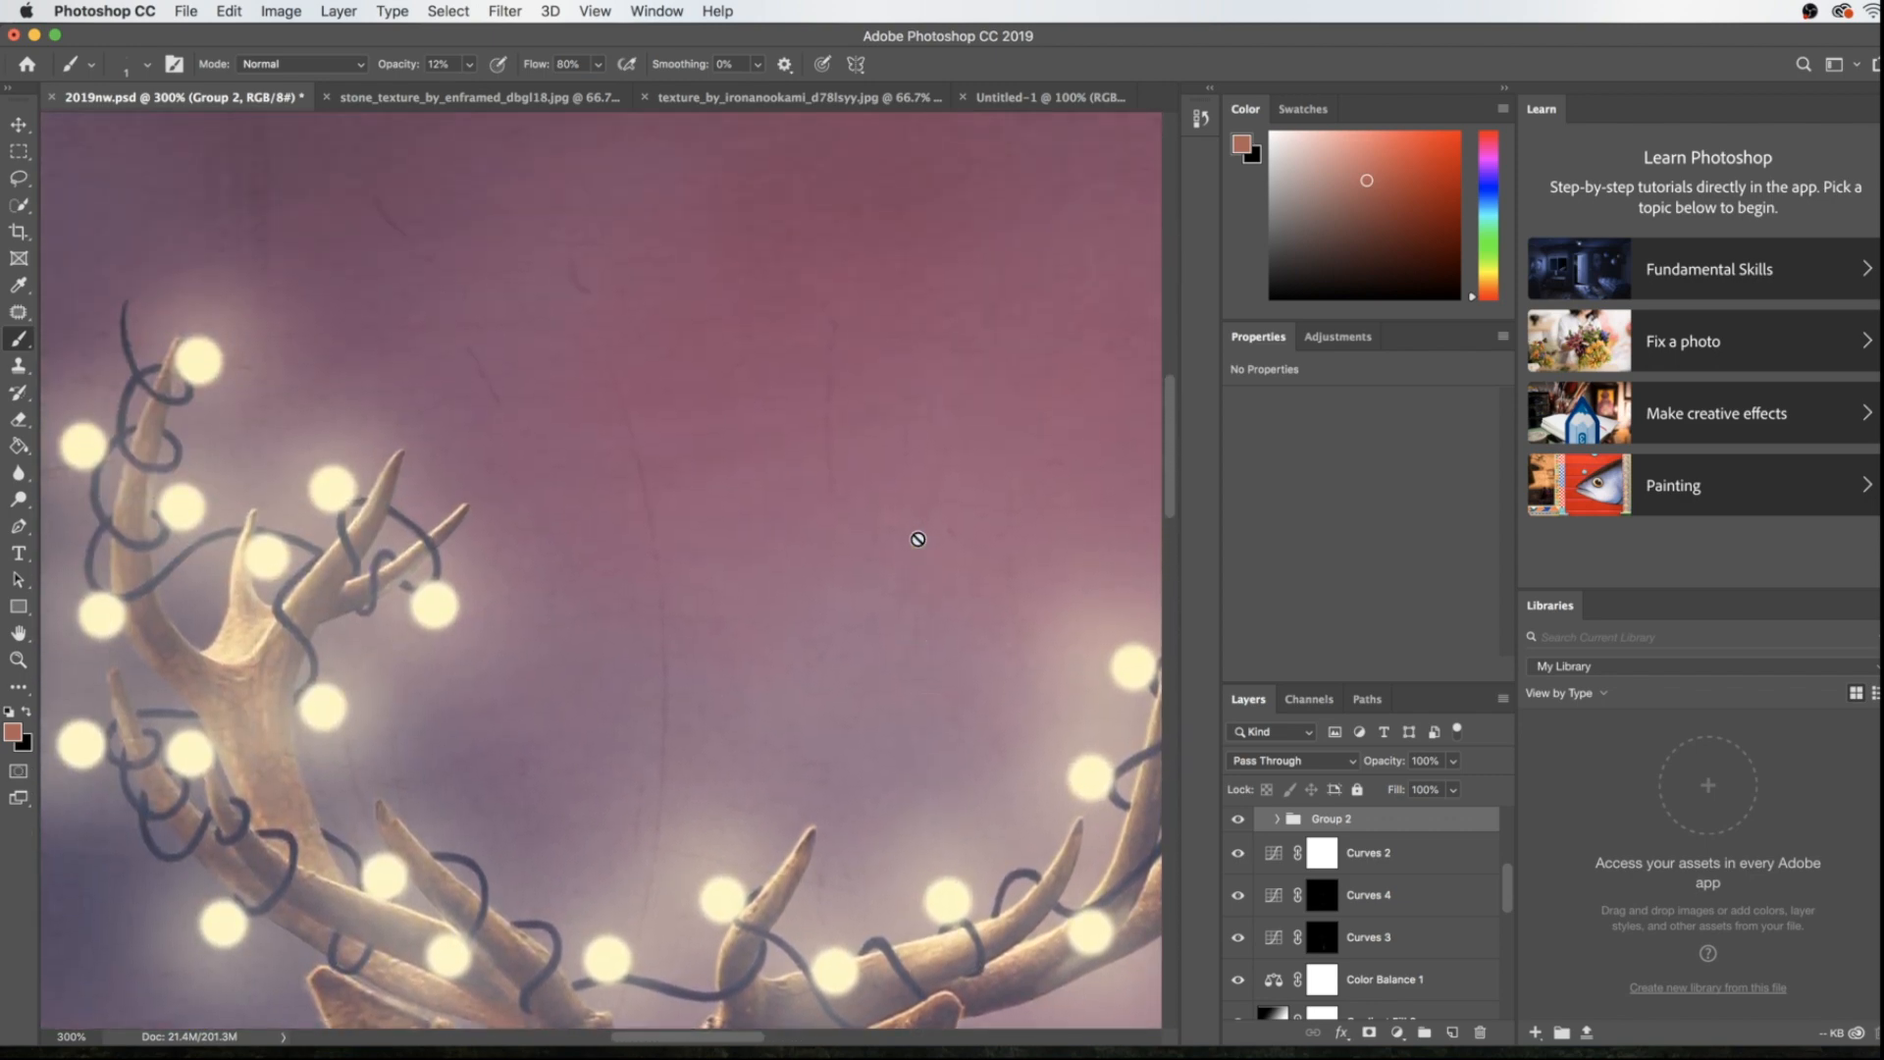
{"action": "key", "text": "super+minus"}
{"action": "key", "text": "super+minus"}
{"action": "key", "text": "super+minus"}
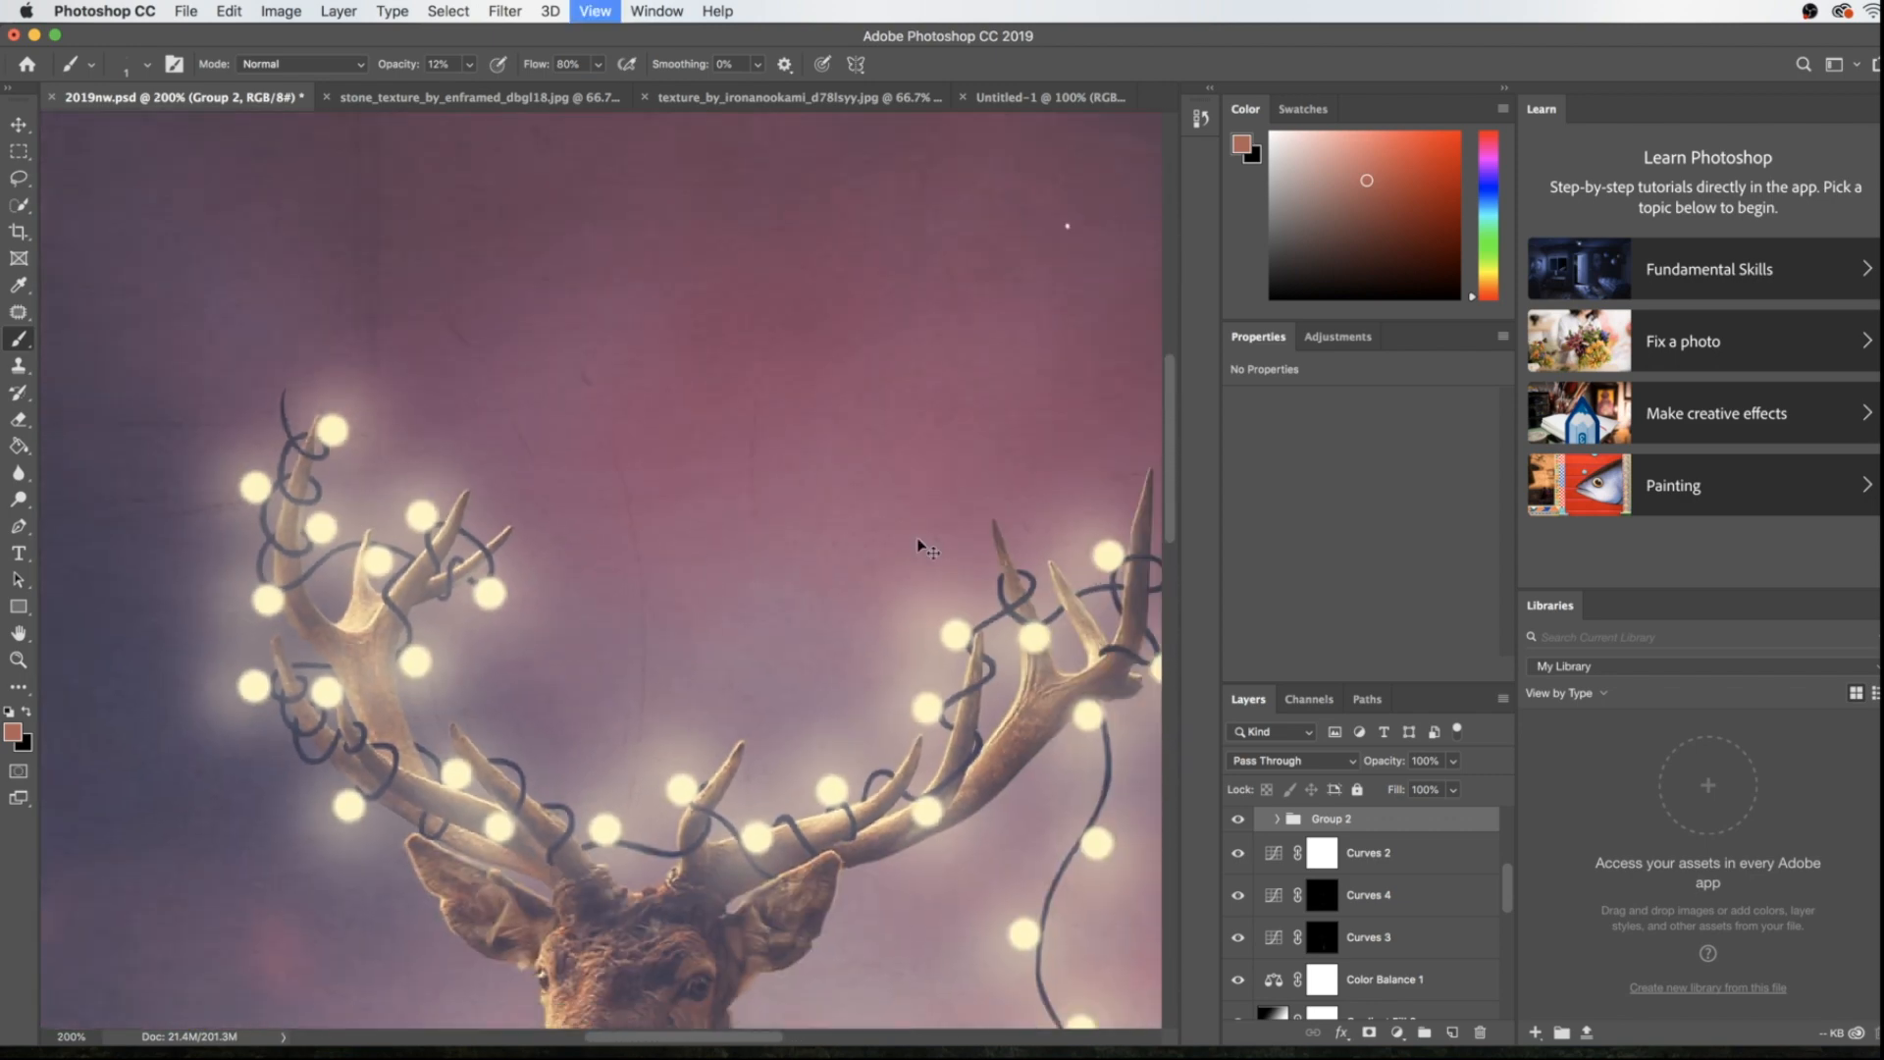
{"action": "scroll", "coordinate": [929, 544], "scroll_direction": "down", "scroll_amount": 5}
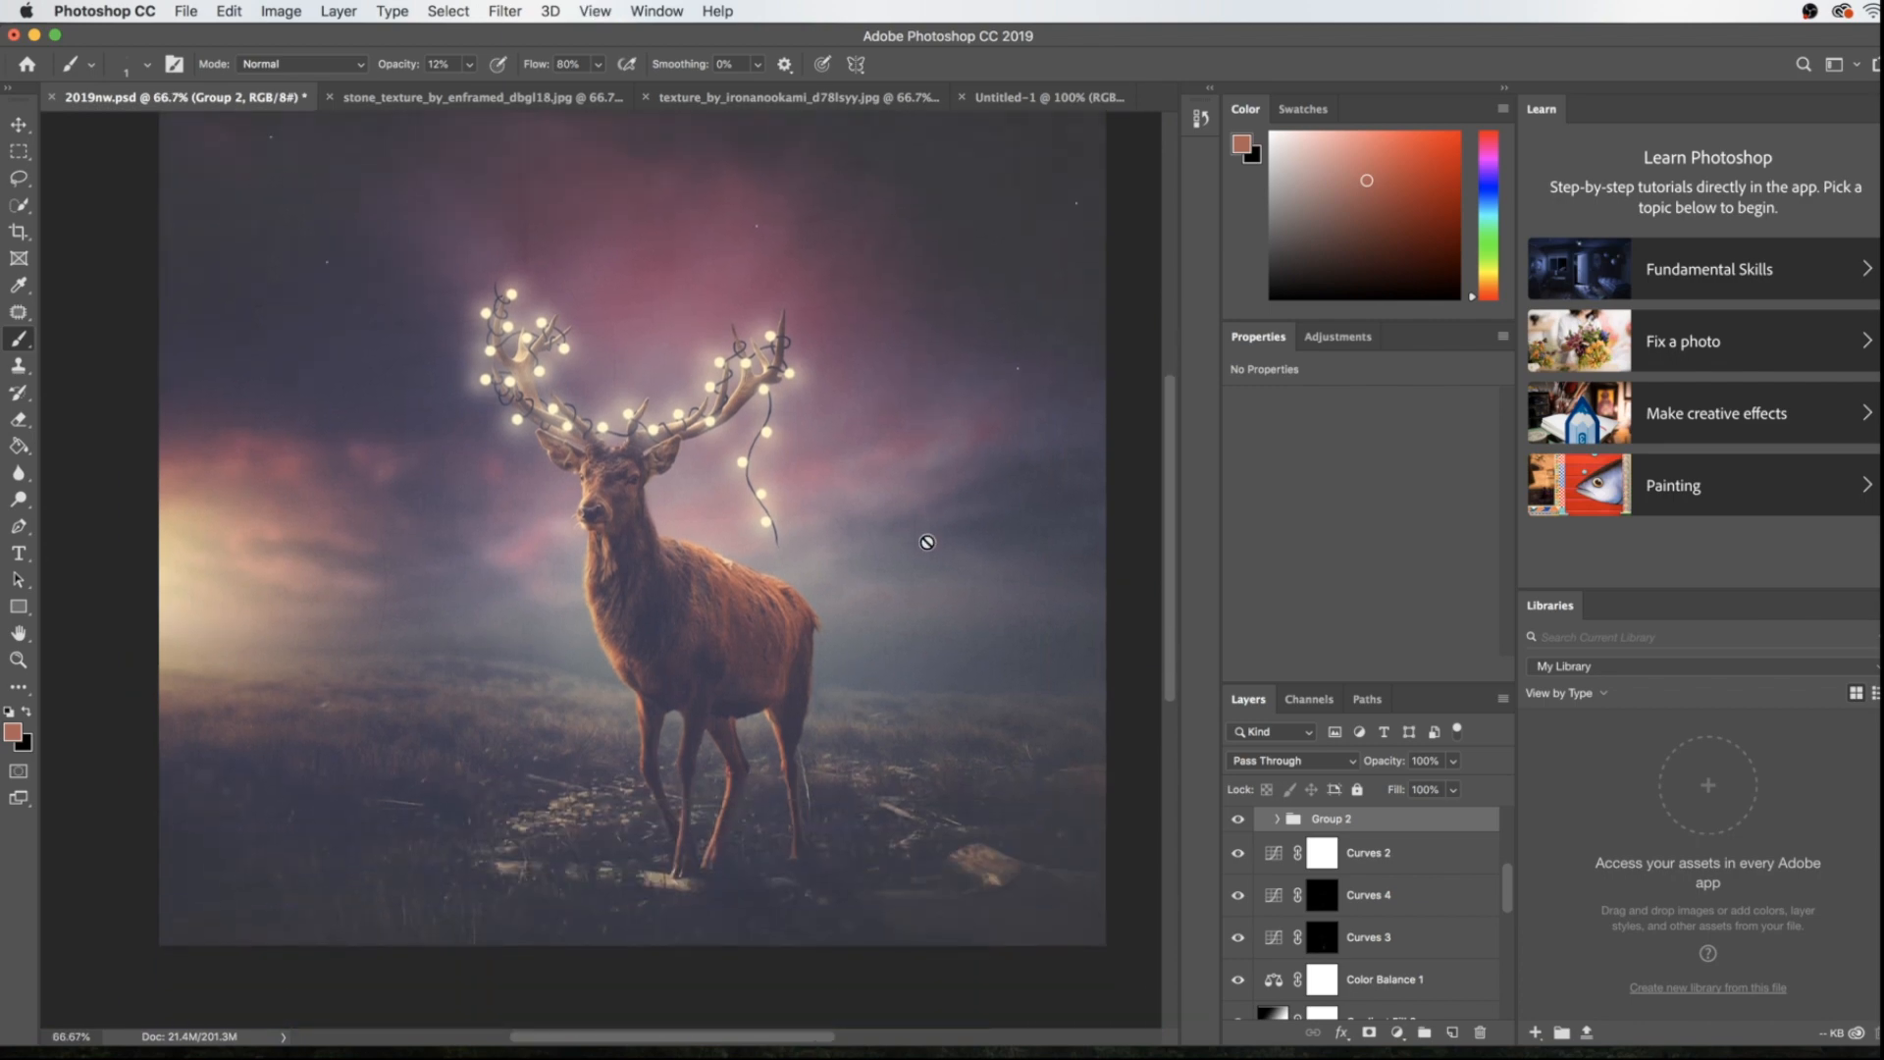
{"action": "scroll", "coordinate": [928, 545], "scroll_direction": "up", "scroll_amount": 3}
{"action": "scroll", "coordinate": [931, 552], "scroll_direction": "right", "scroll_amount": 3}
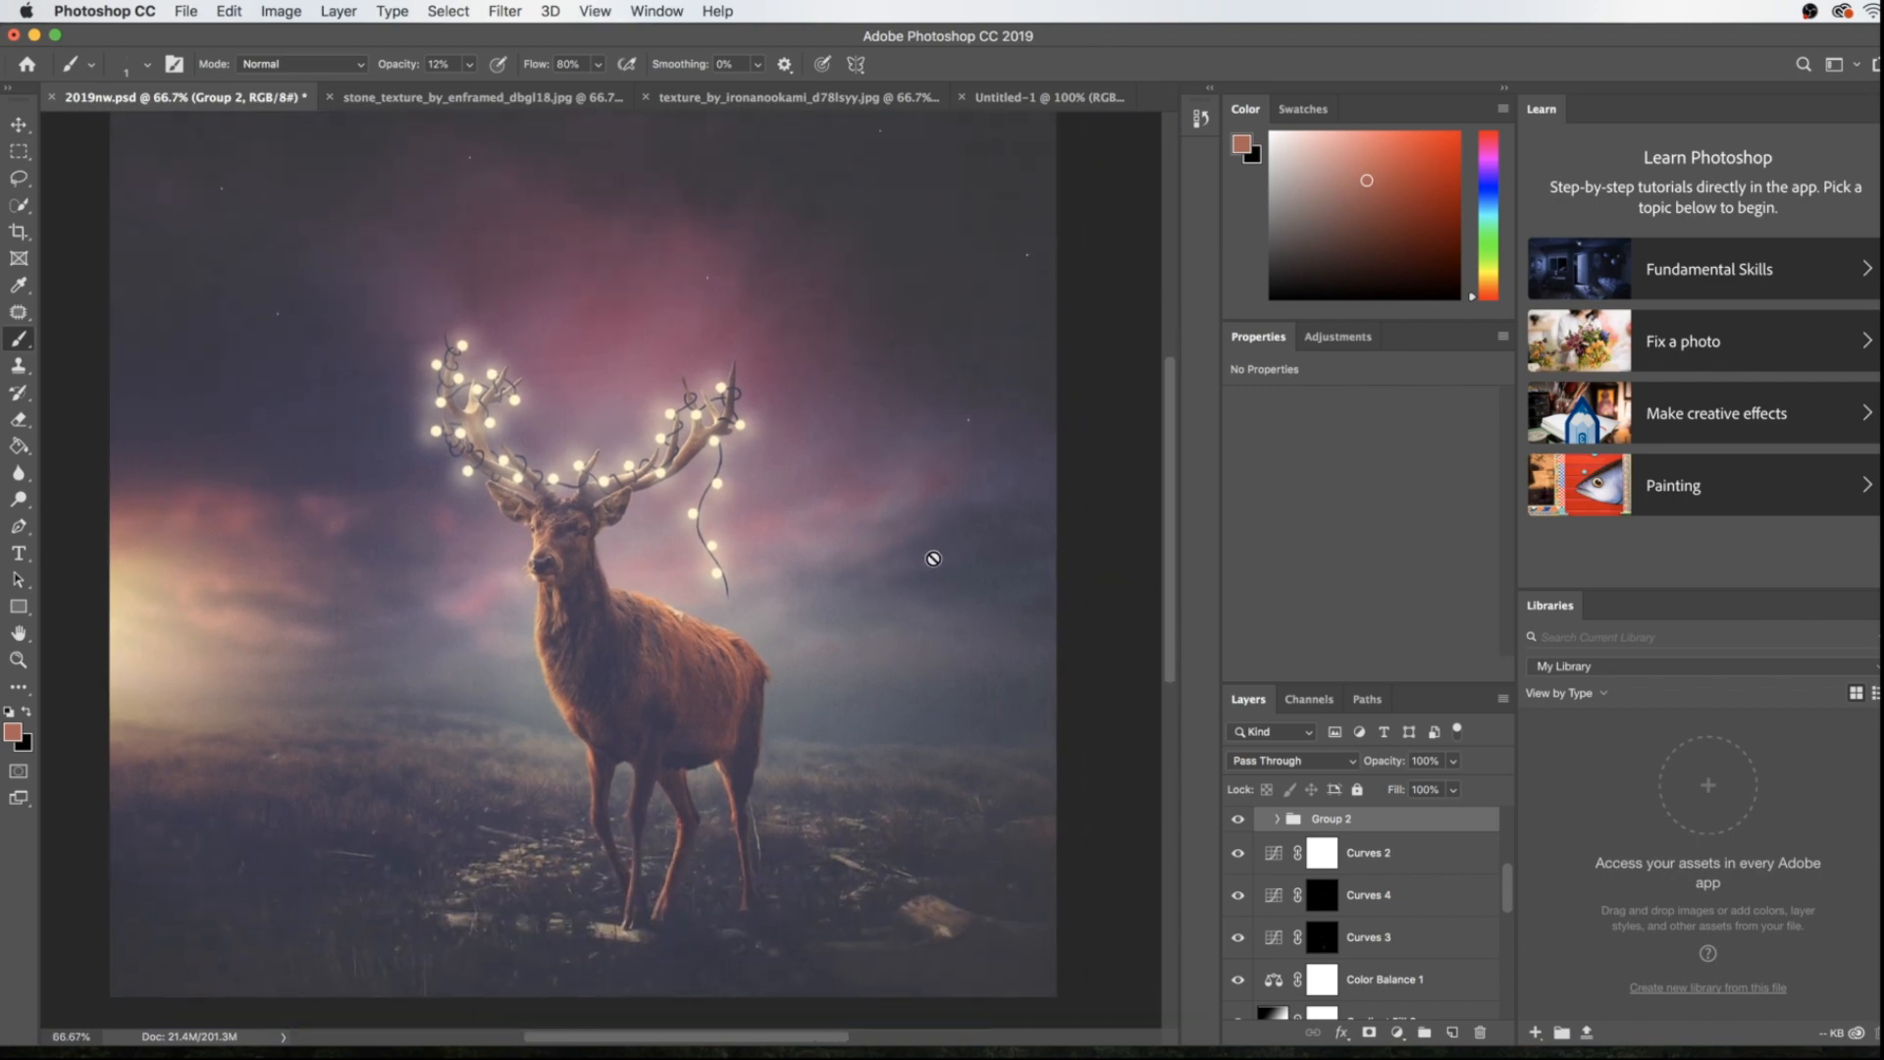
Hide Group 2, the Curves layers, Color Fill 1, the string lights, and the Exposure 1, Layer 25, Layer 24 and Group 1 entries
{"action": "left_click", "coordinate": [1239, 818]}
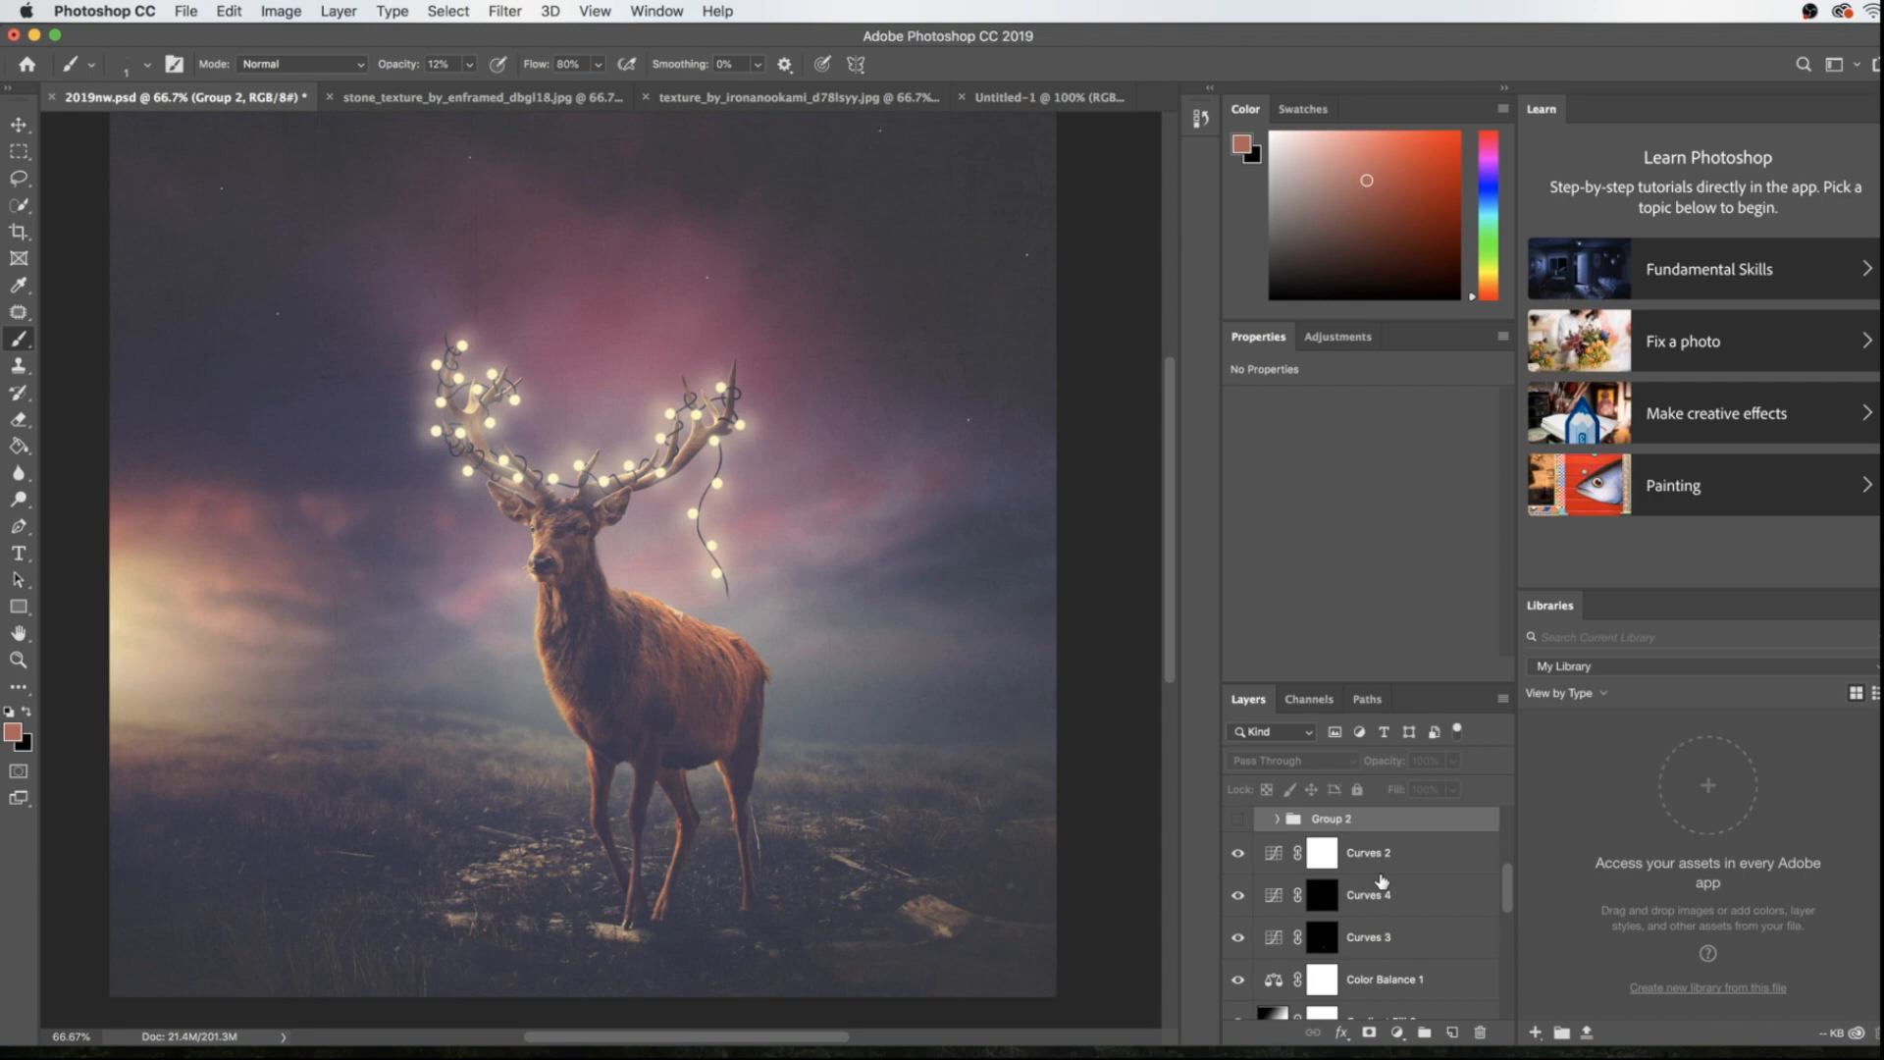
{"action": "scroll", "coordinate": [1382, 876], "scroll_direction": "down", "scroll_amount": 3}
{"action": "scroll", "coordinate": [1372, 876], "scroll_direction": "up", "scroll_amount": 2}
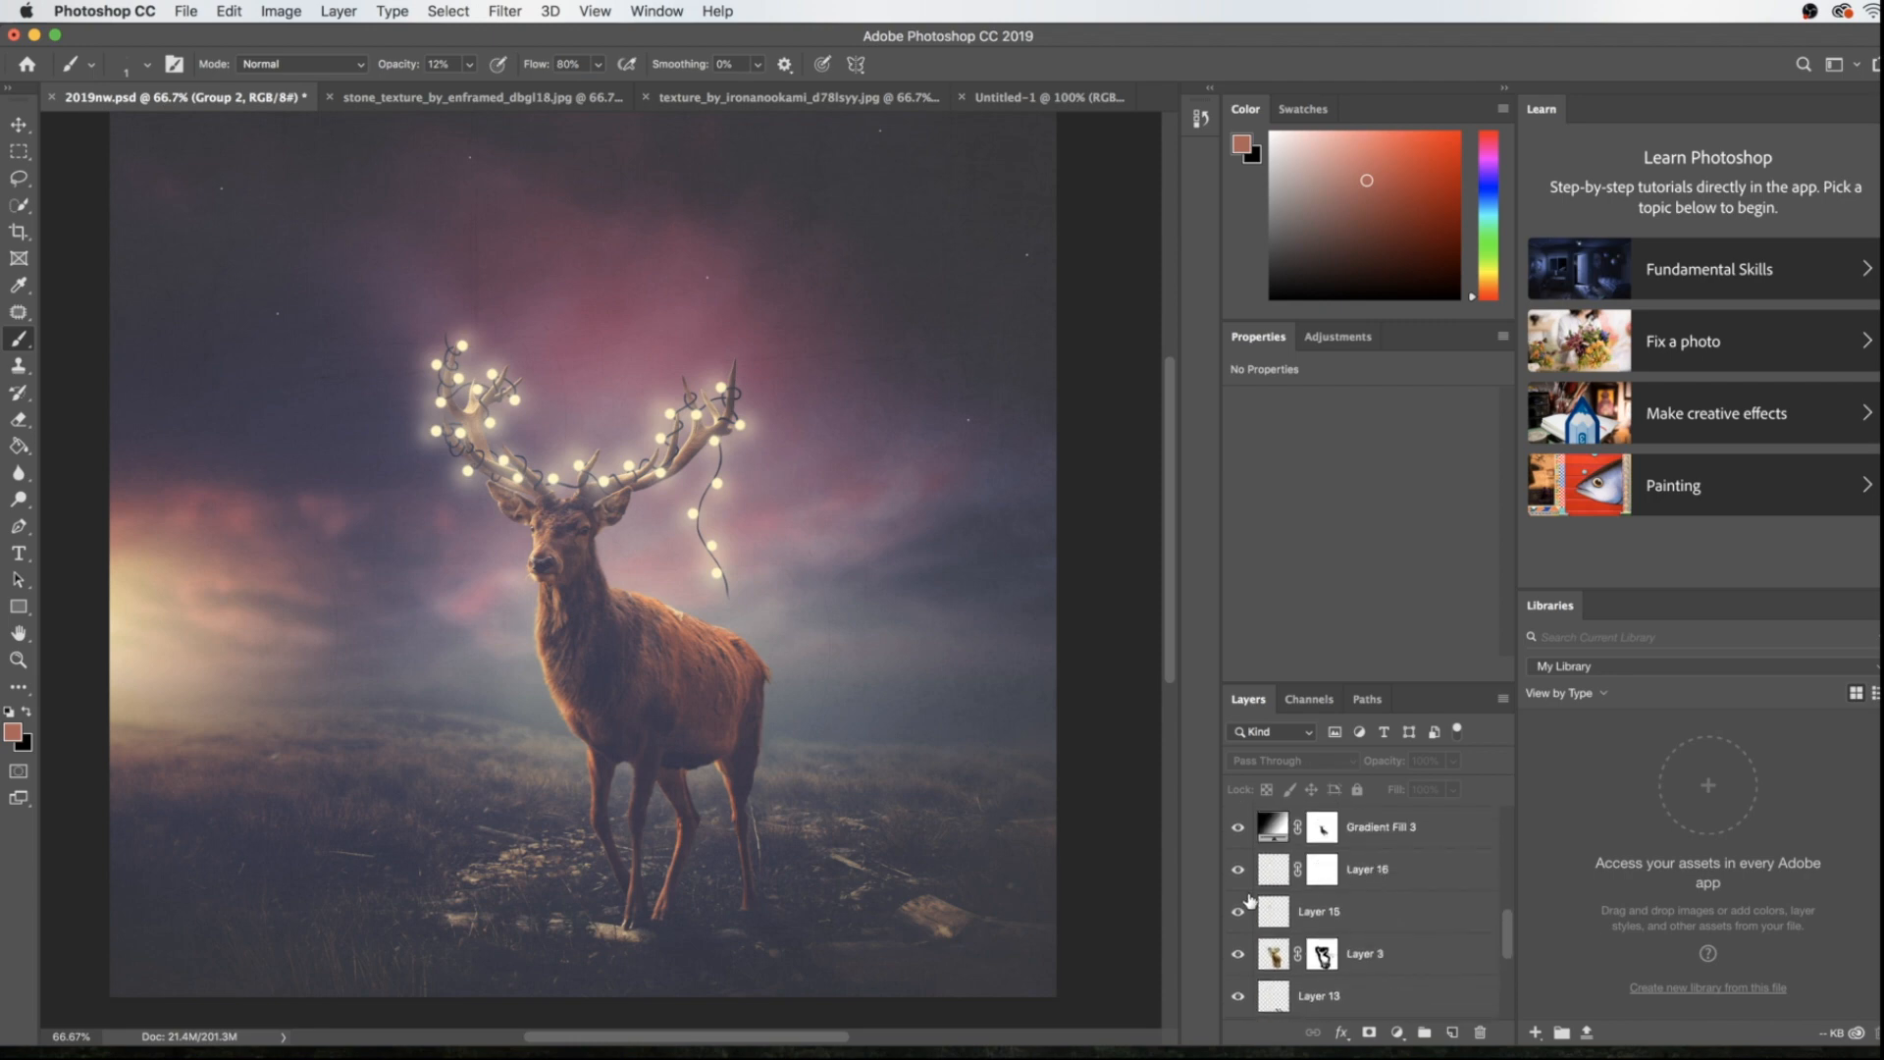
{"action": "scroll", "coordinate": [1237, 836], "scroll_direction": "up", "scroll_amount": 3}
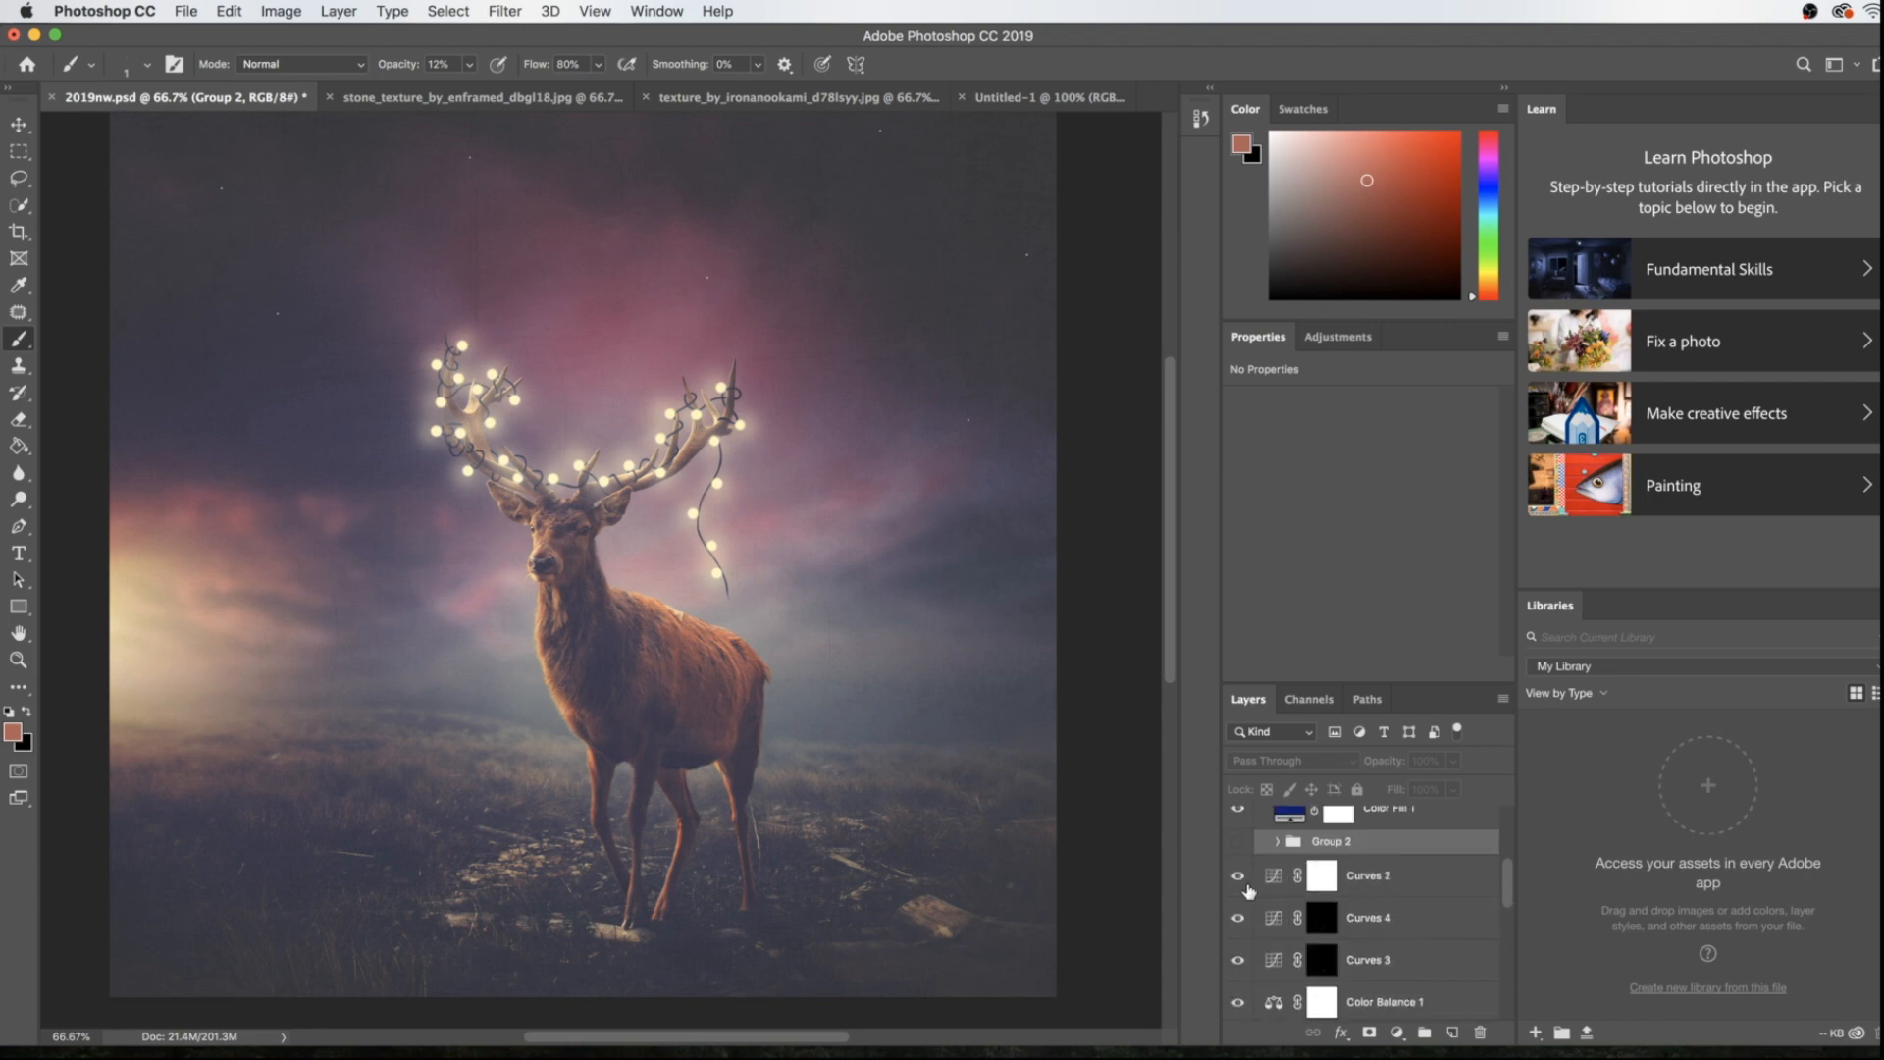
{"action": "left_click", "coordinate": [1239, 841]}
{"action": "scroll", "coordinate": [1319, 868], "scroll_direction": "up", "scroll_amount": 4}
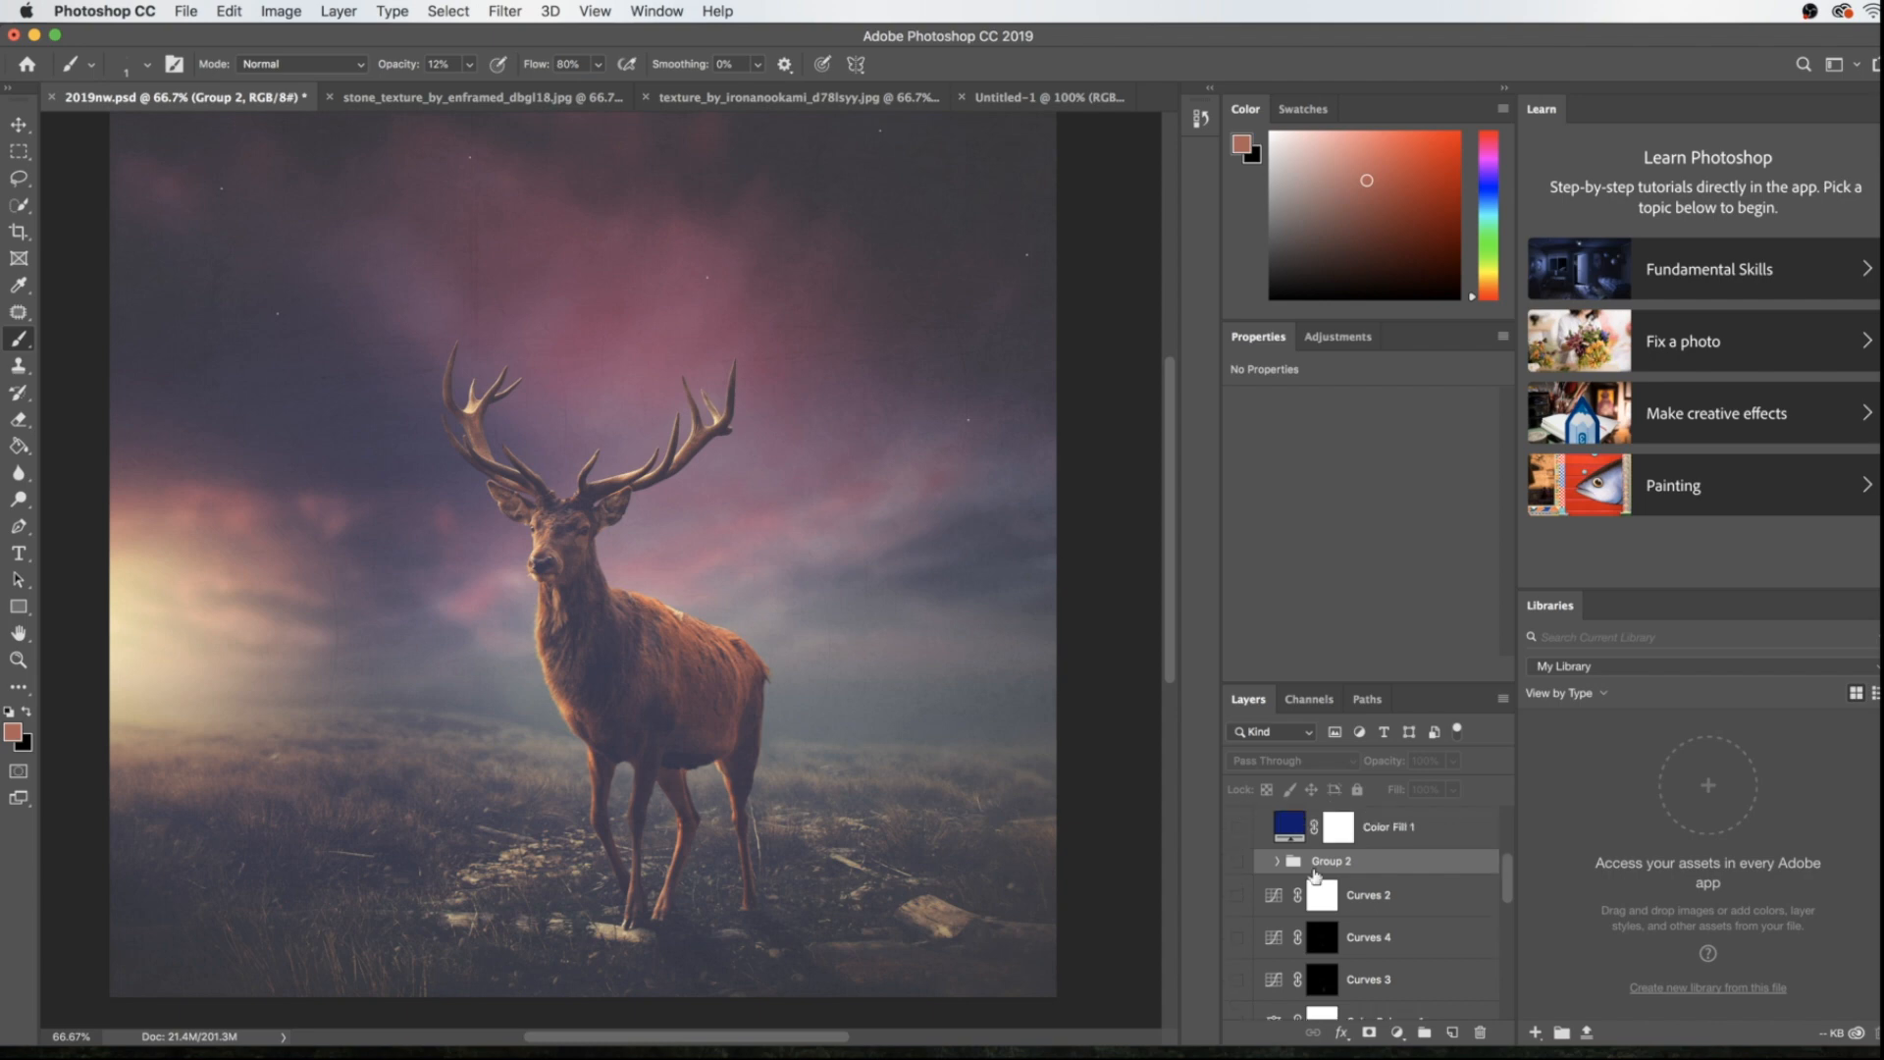
{"action": "scroll", "coordinate": [1368, 901], "scroll_direction": "up", "scroll_amount": 1}
{"action": "left_click_drag", "start_coordinate": [1238, 827], "coordinate": [1244, 945]}
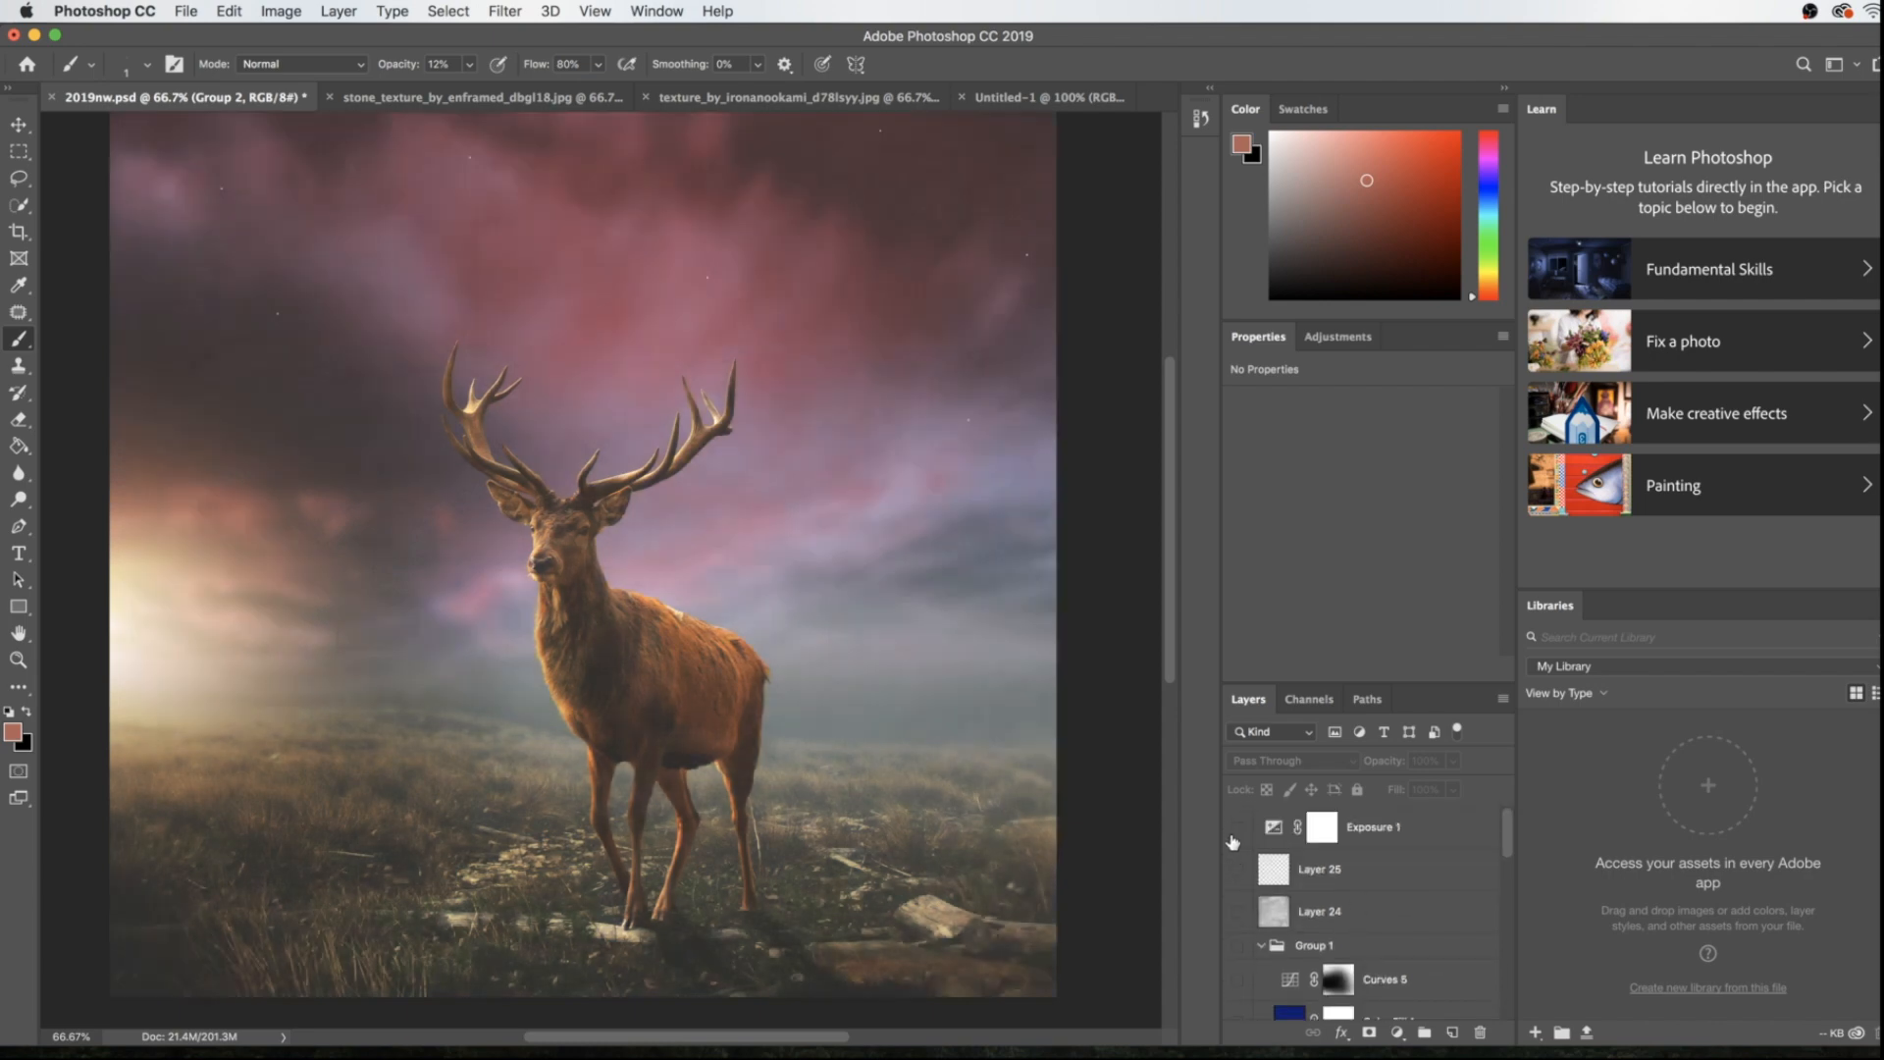
Compare the deer's body and legs at 200% without adjustments by showing and hiding the painted fur in Group 2
{"action": "scroll", "coordinate": [1441, 923], "scroll_direction": "down", "scroll_amount": 4}
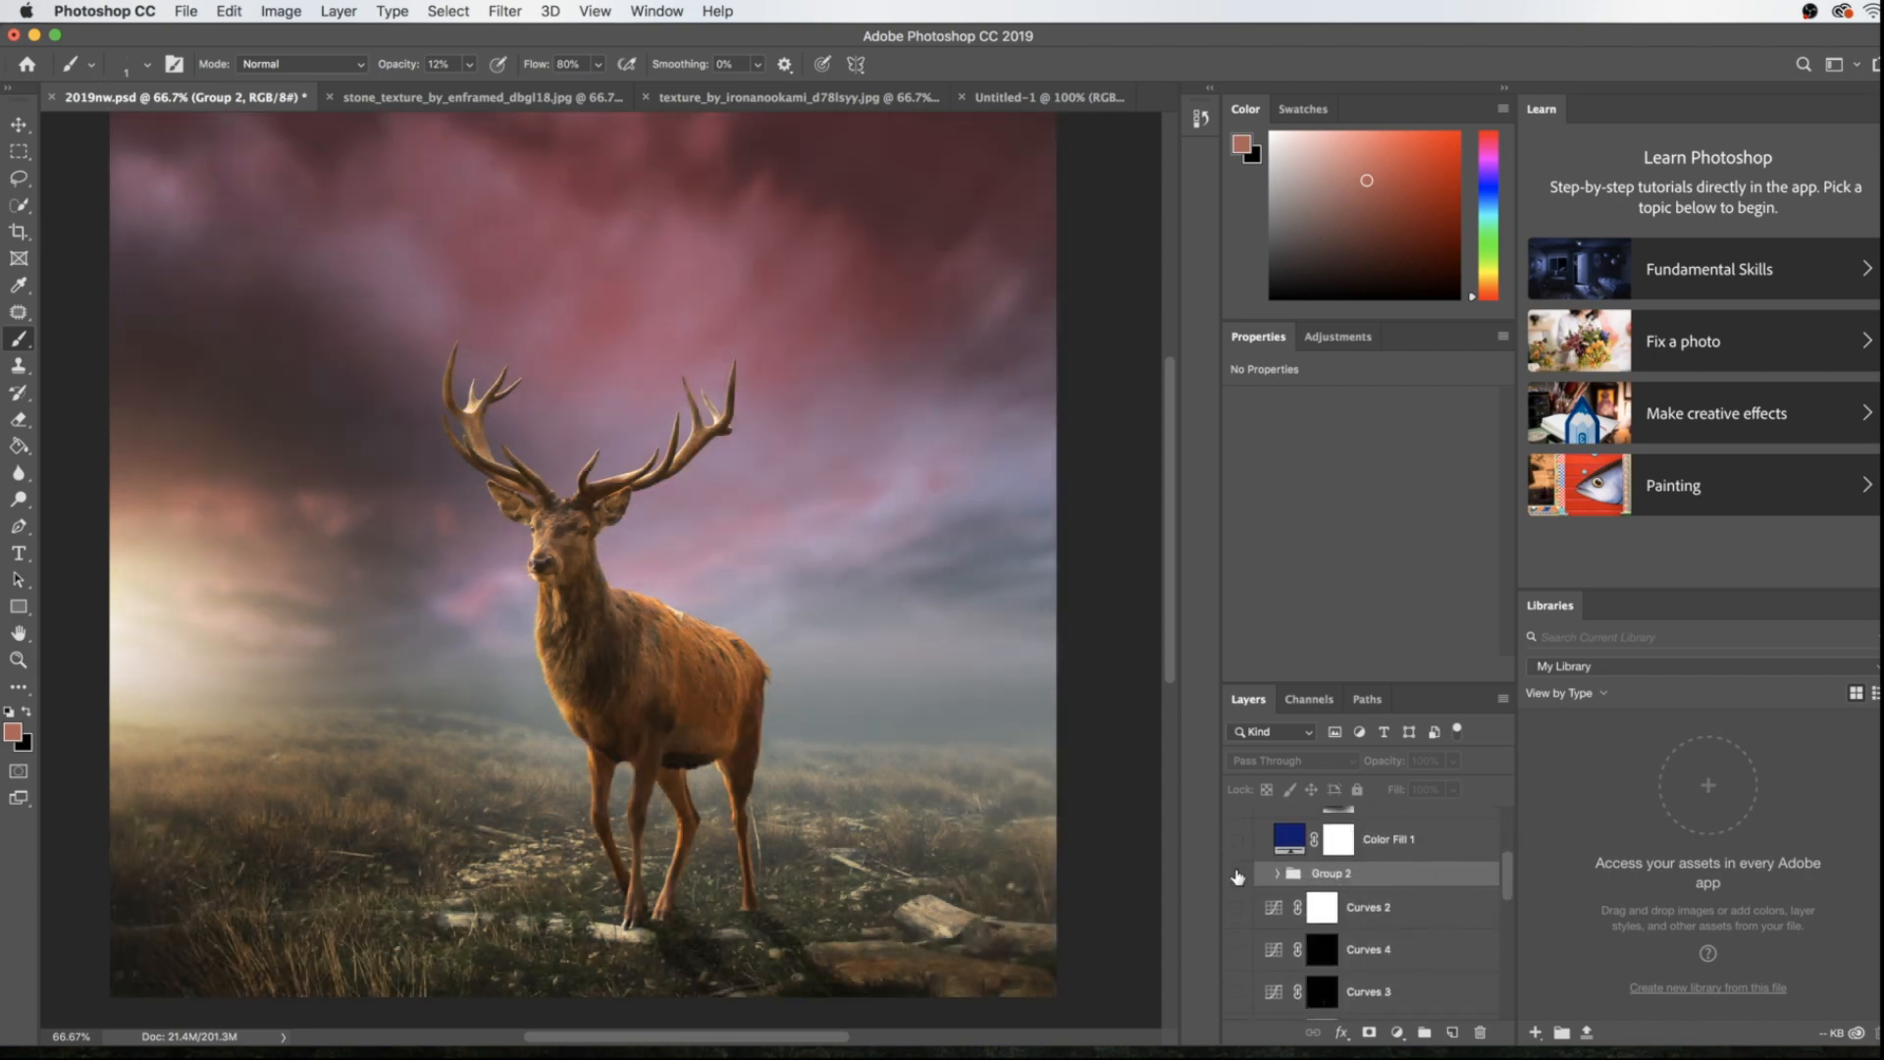
{"action": "left_click", "coordinate": [1238, 875]}
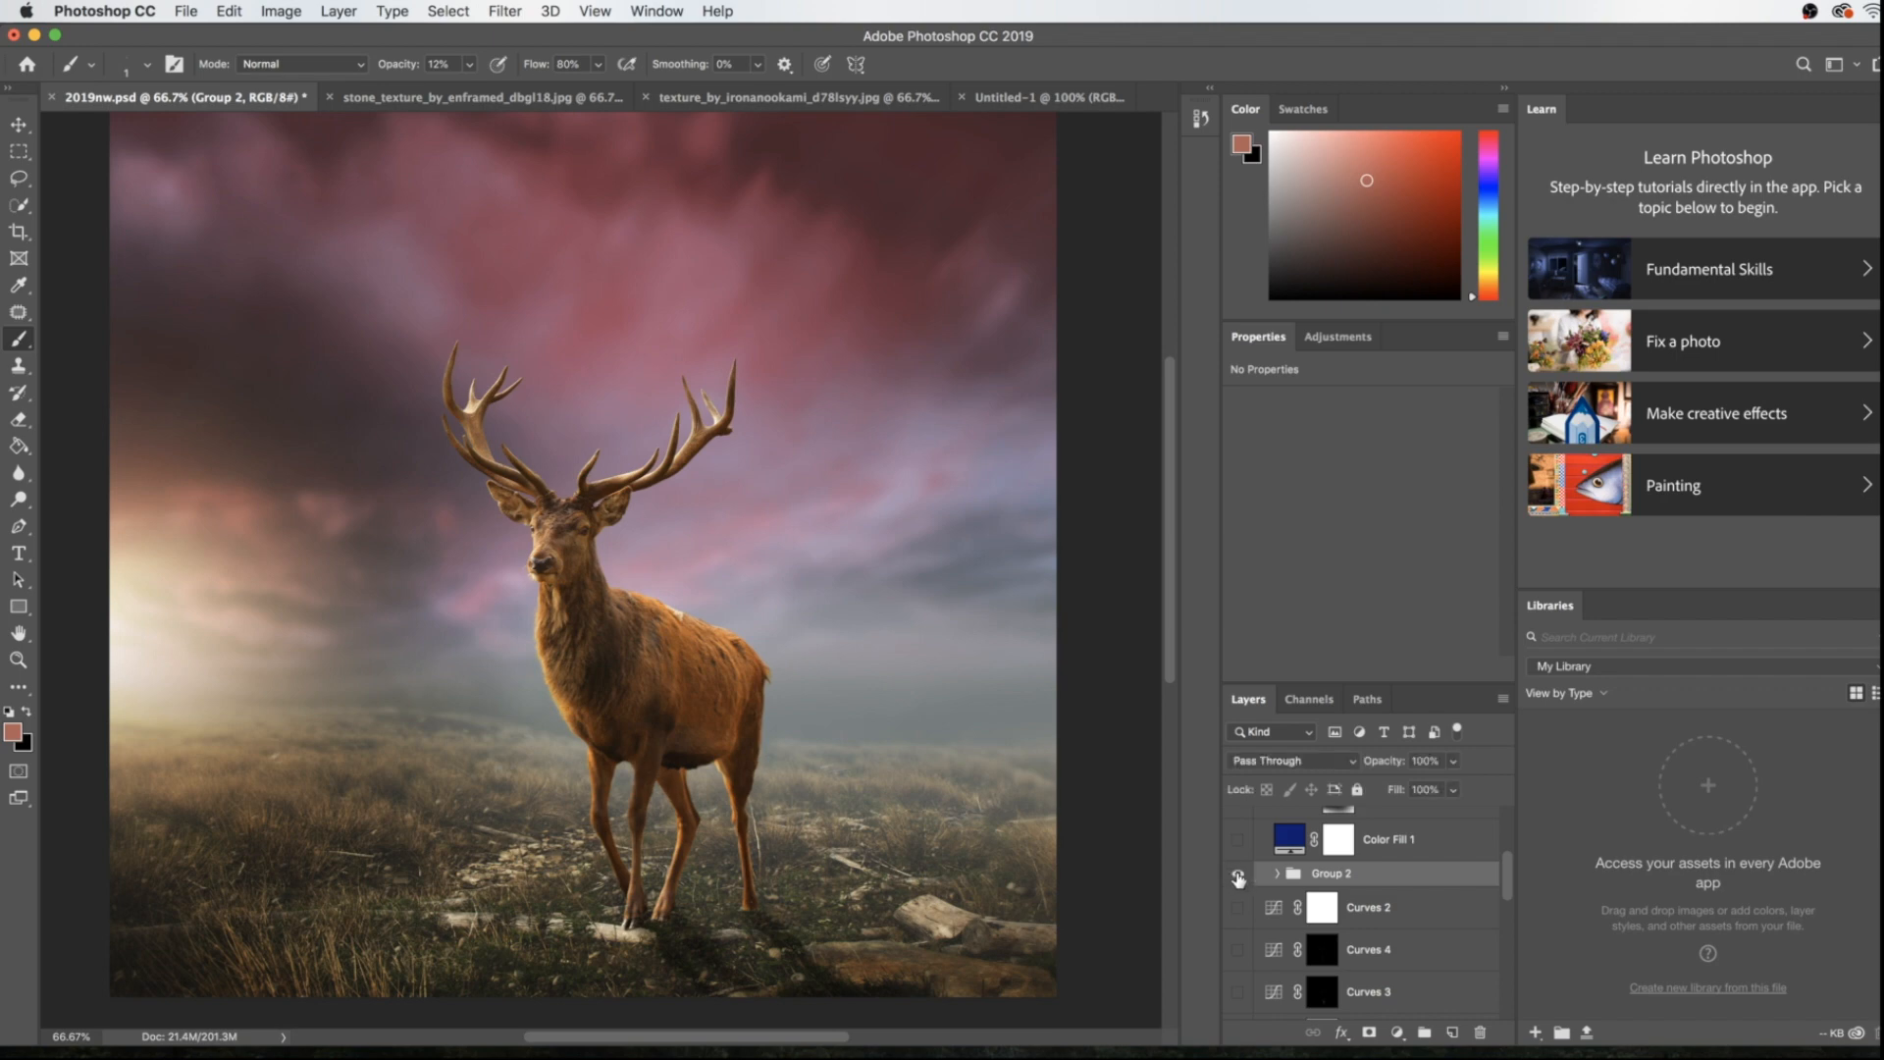
{"action": "left_click", "coordinate": [1239, 877]}
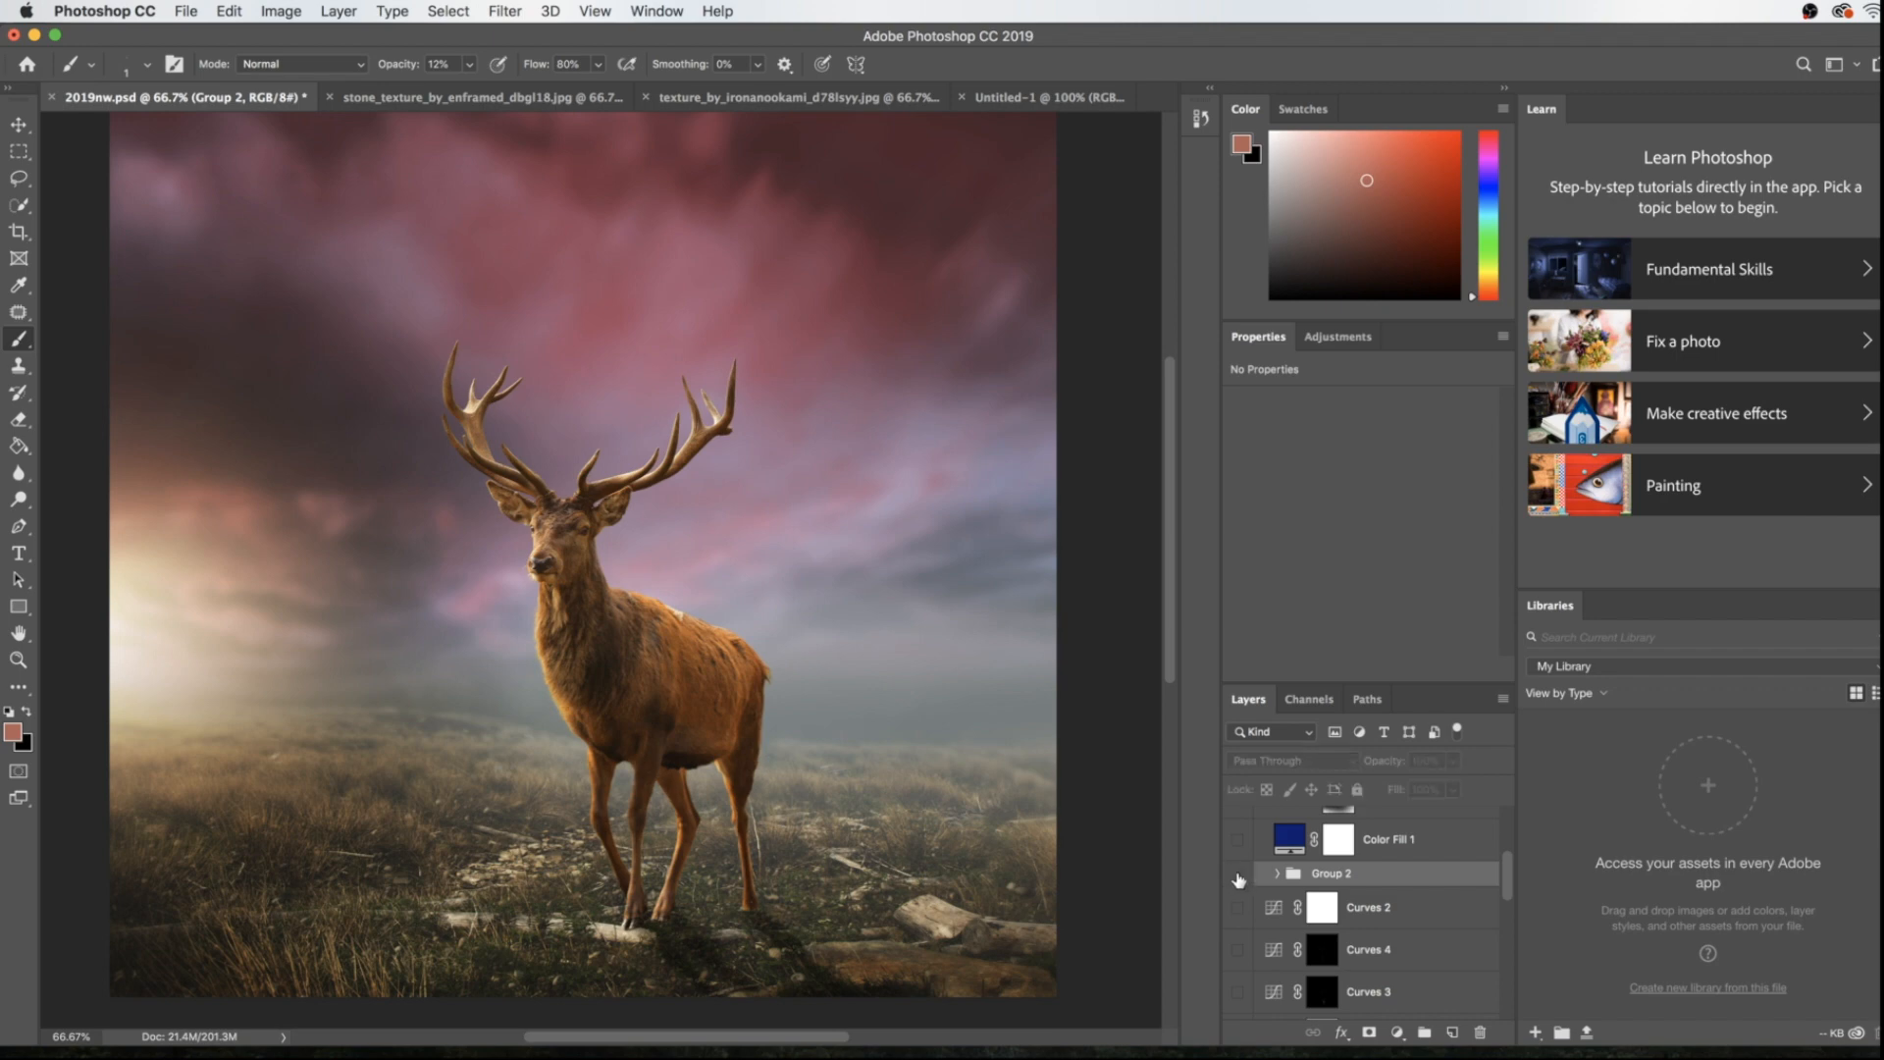
{"action": "scroll", "coordinate": [870, 770], "scroll_direction": "up", "scroll_amount": 5}
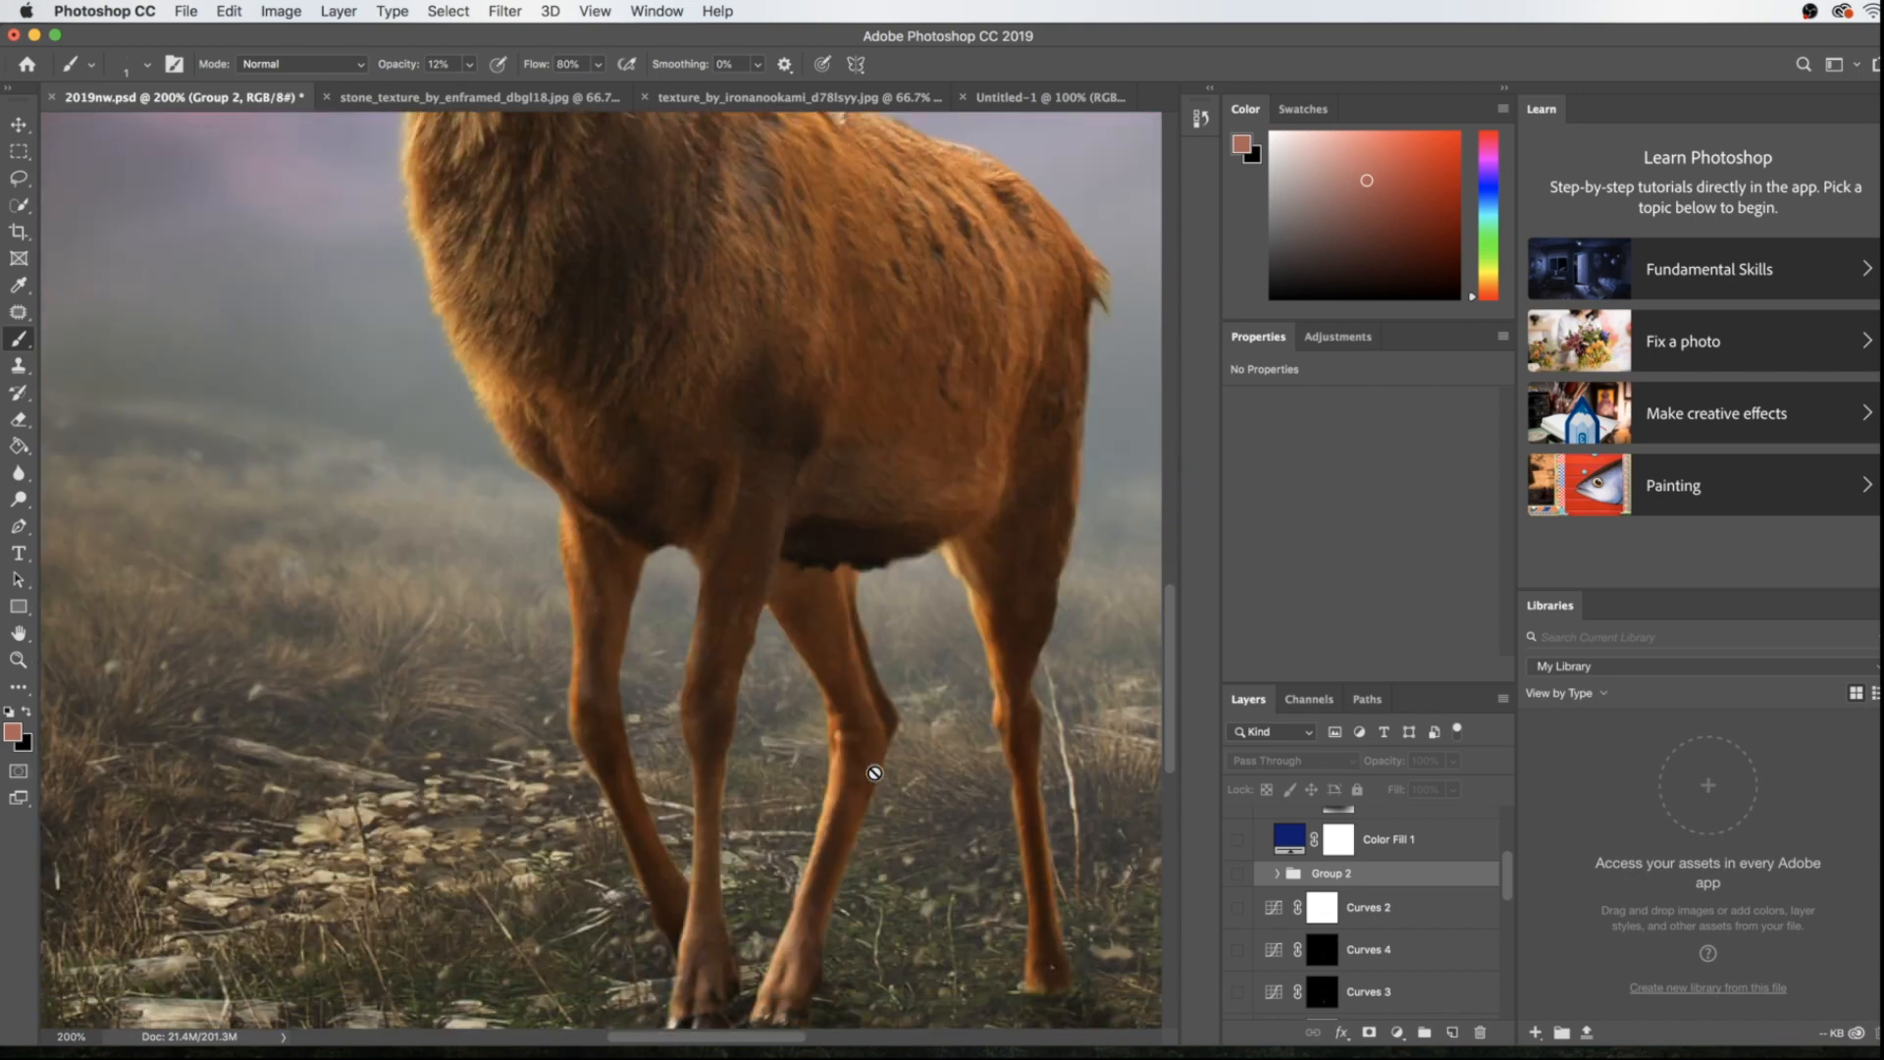
{"action": "left_click", "coordinate": [1239, 876]}
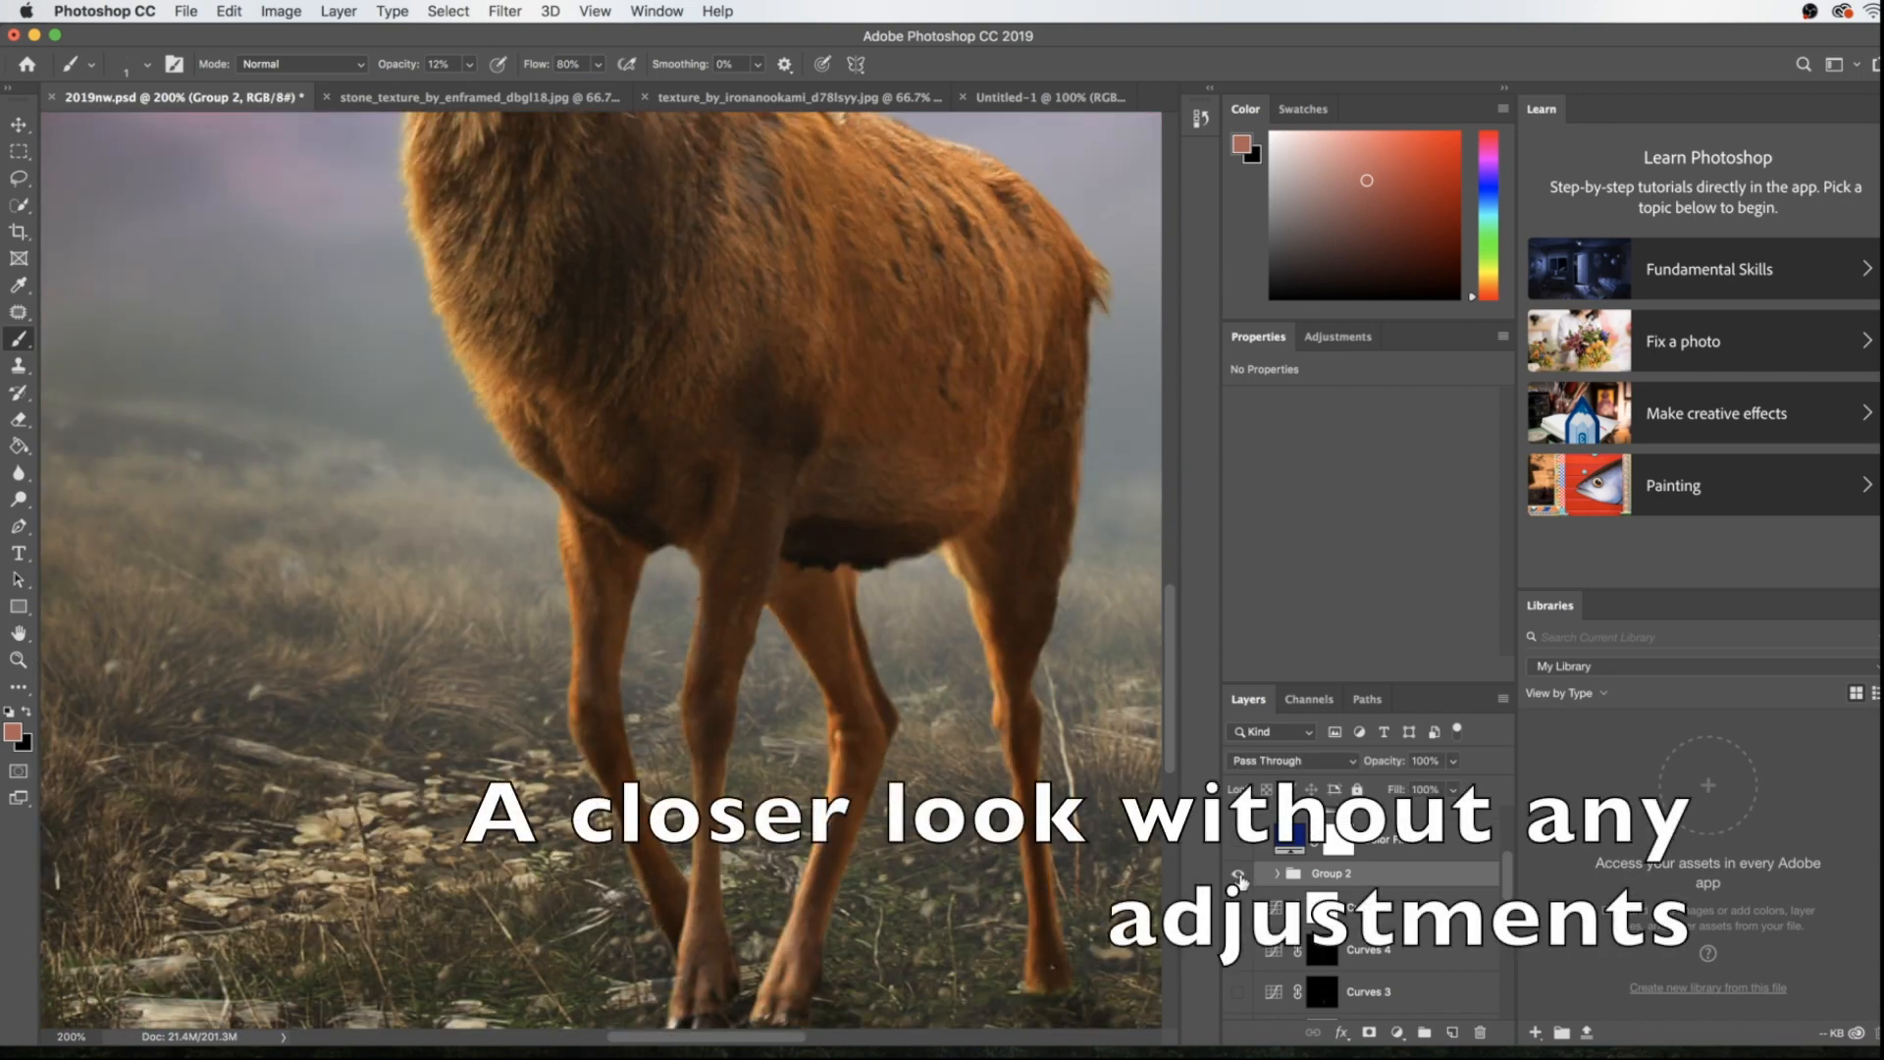